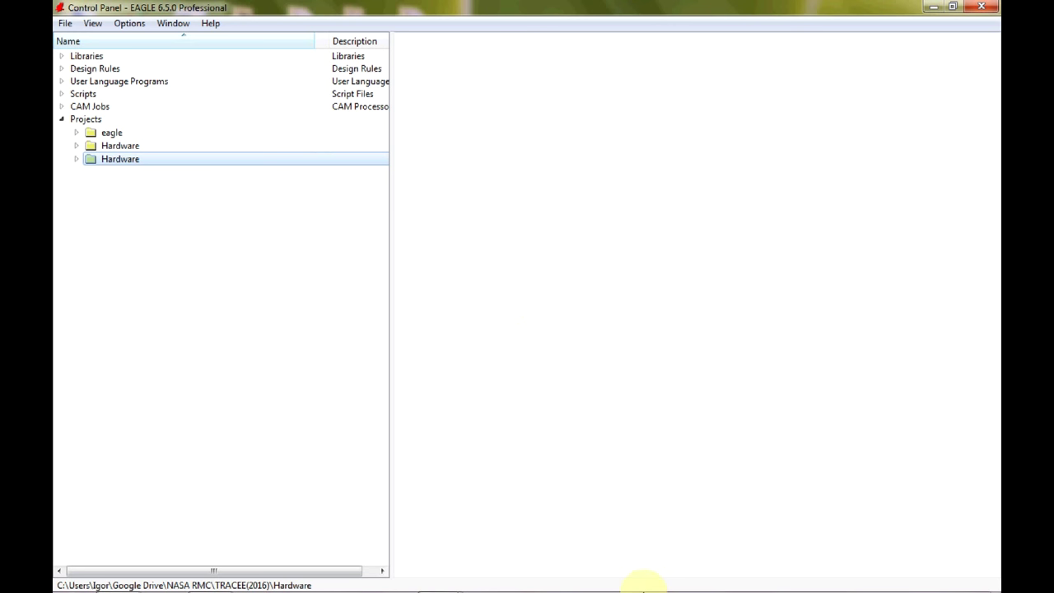
Create a new project named 'CAN terminator' inside the second Hardware folder.
{"action": "mouse_move", "coordinate": [644, 590]}
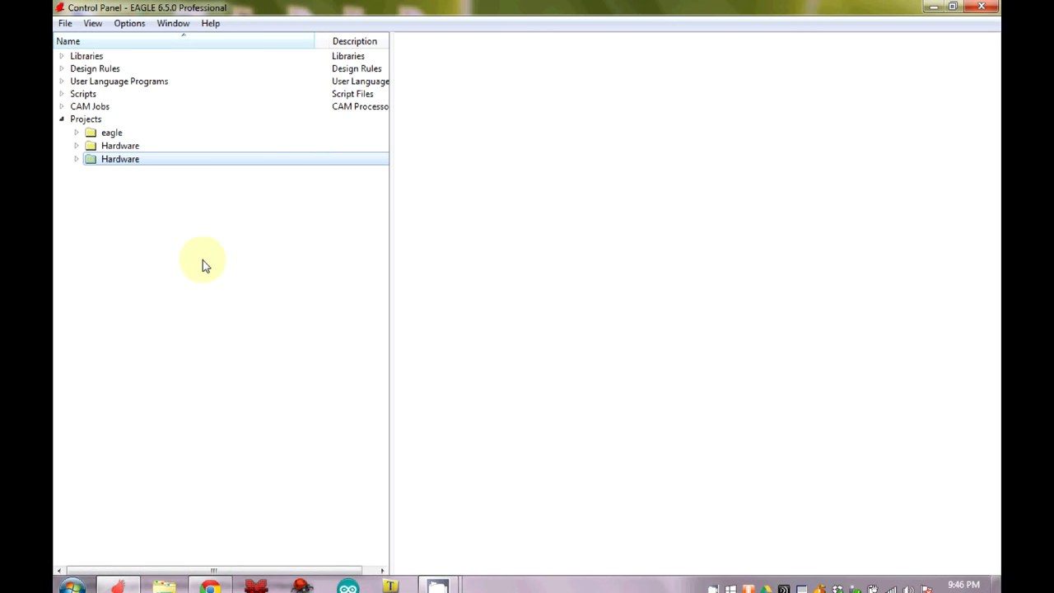
{"action": "left_click", "coordinate": [76, 161]}
{"action": "right_click", "coordinate": [97, 163]}
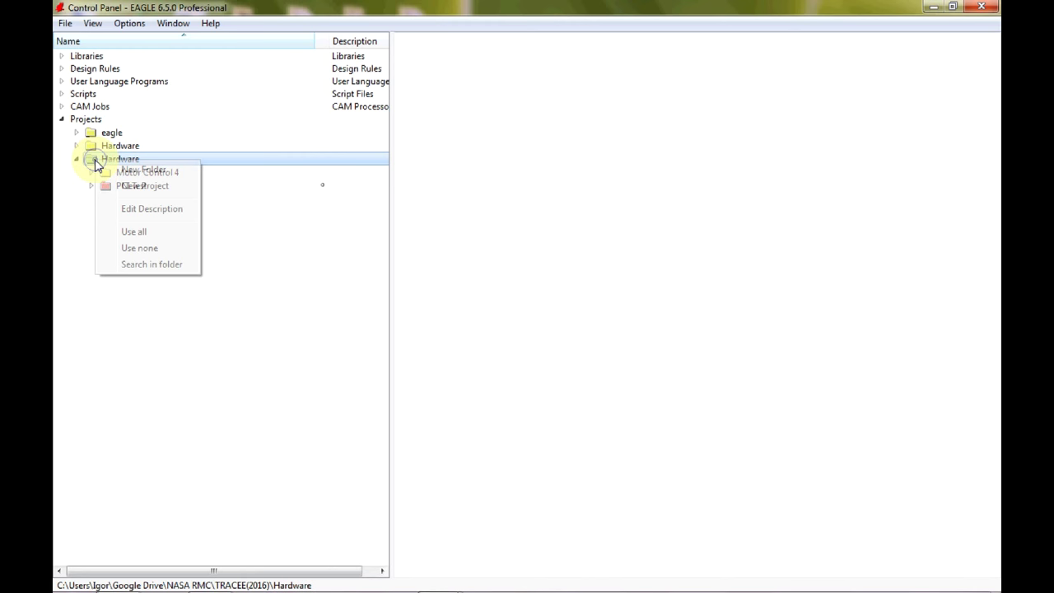
{"action": "left_click", "coordinate": [128, 185]}
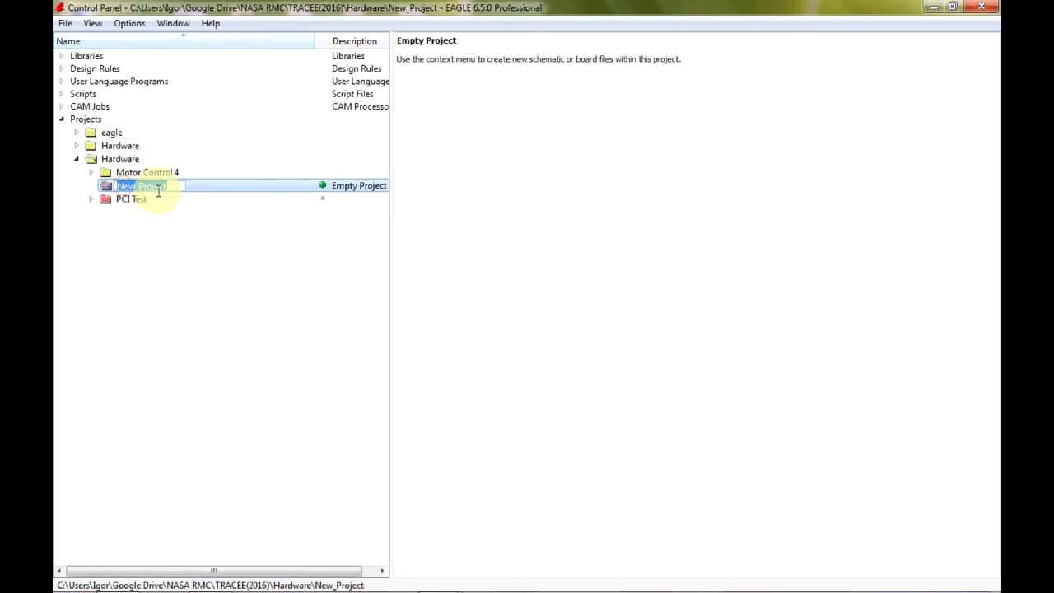
{"action": "type", "text": "C"}
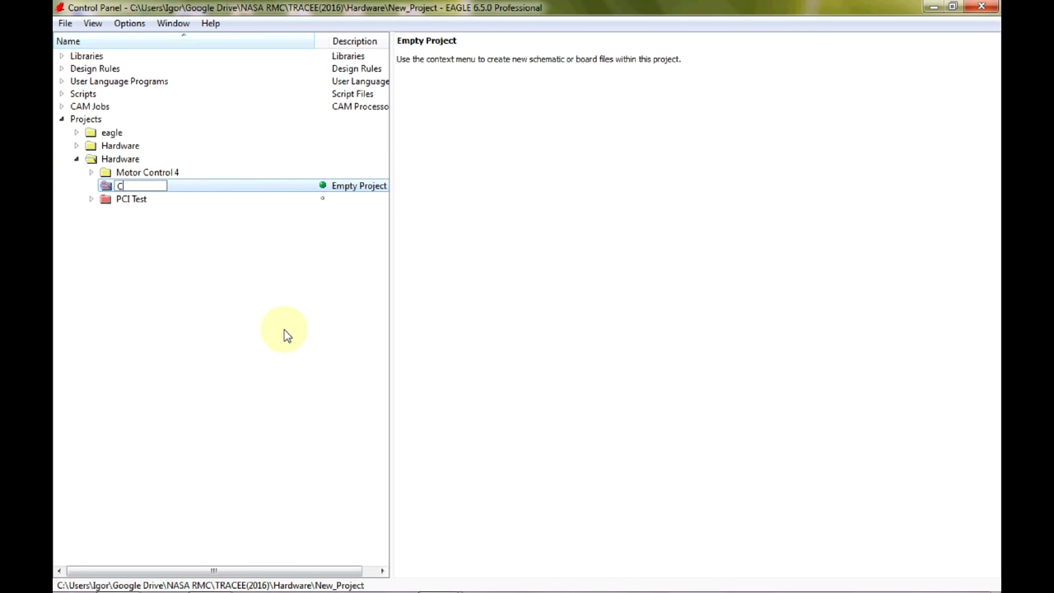
{"action": "type", "text": "AN terminator"}
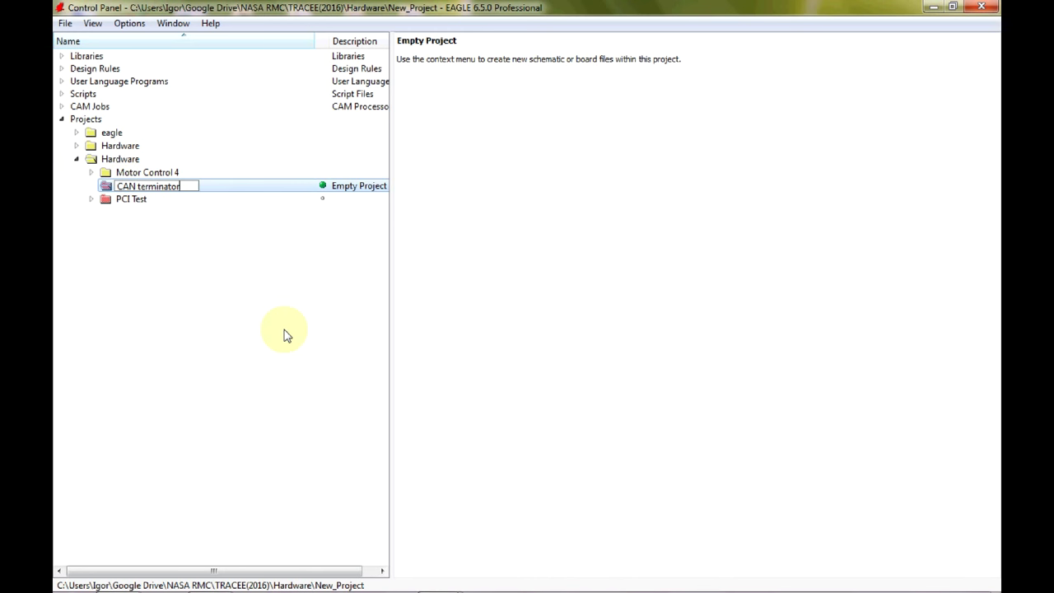
{"action": "key", "text": "Return"}
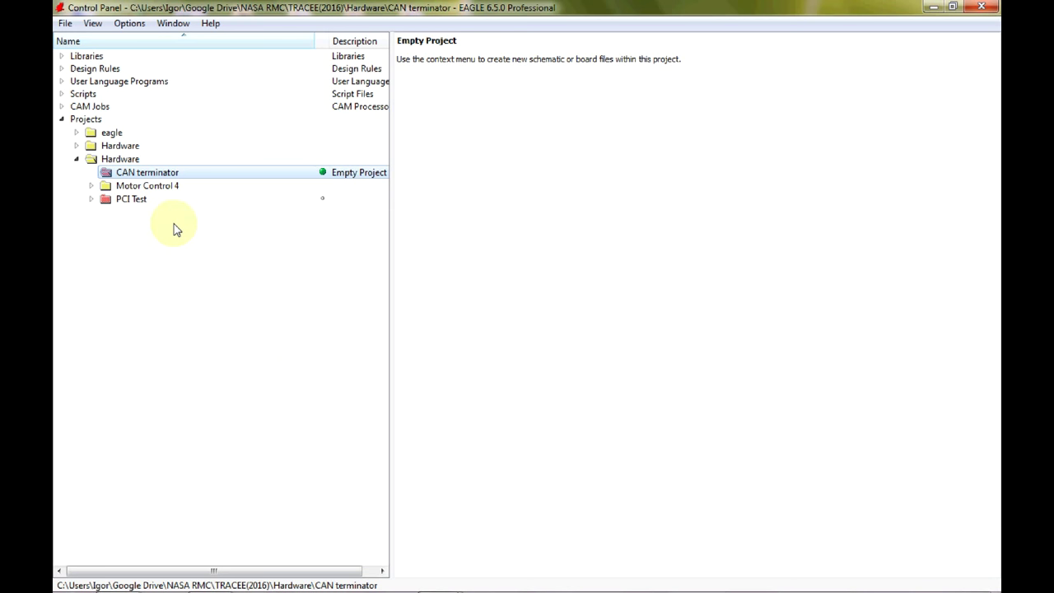
Add a new schematic to the CAN terminator project and maximize the schematic editor.
{"action": "right_click", "coordinate": [149, 173]}
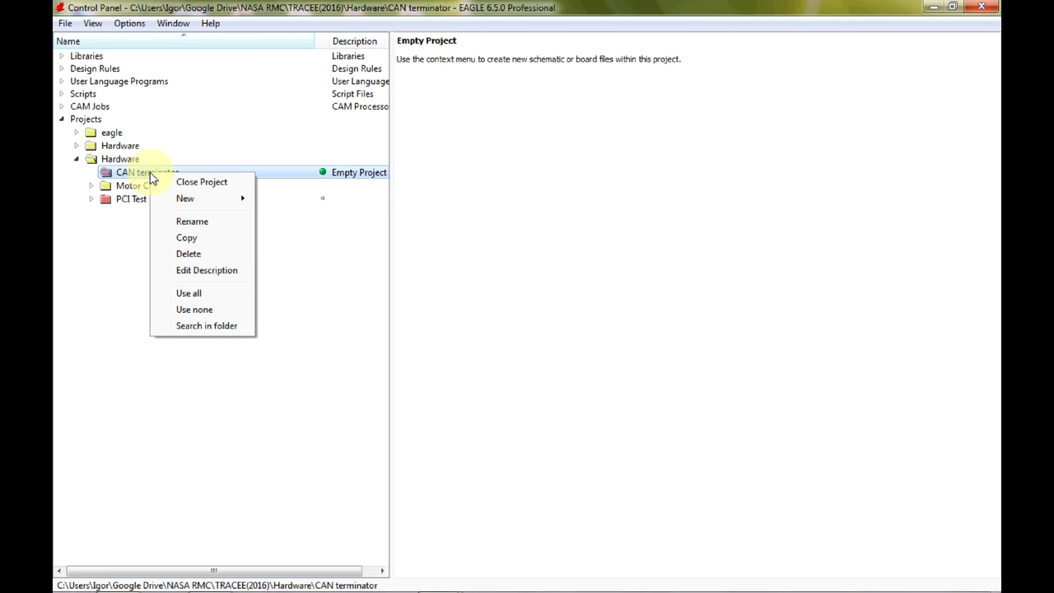
{"action": "mouse_move", "coordinate": [235, 198]}
{"action": "left_click", "coordinate": [288, 200]}
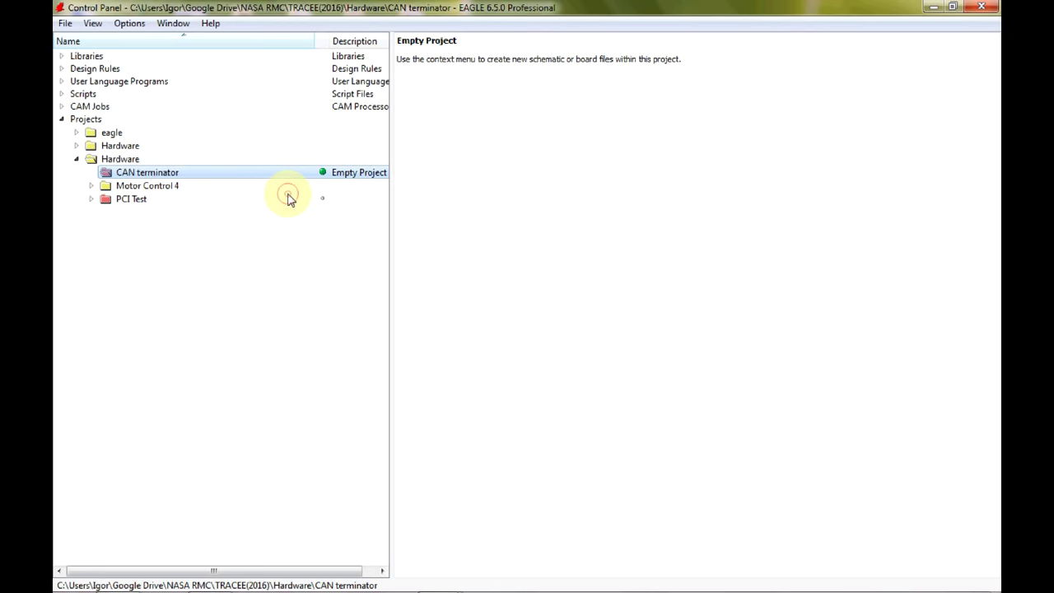
{"action": "left_click", "coordinate": [706, 145]}
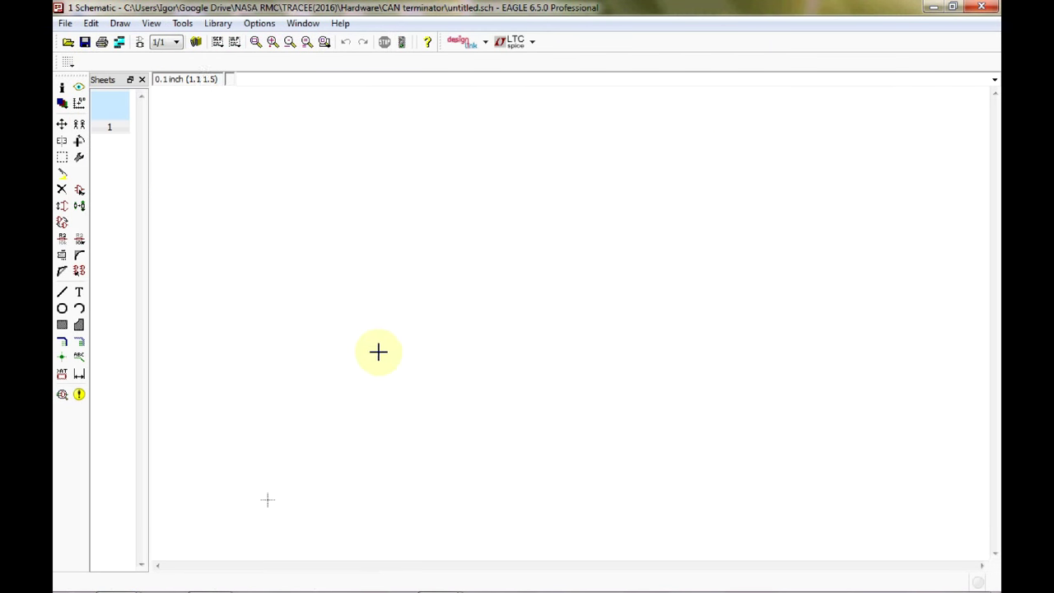
Save the blank schematic as 'CAN terminator.sch'.
{"action": "left_click", "coordinate": [85, 44]}
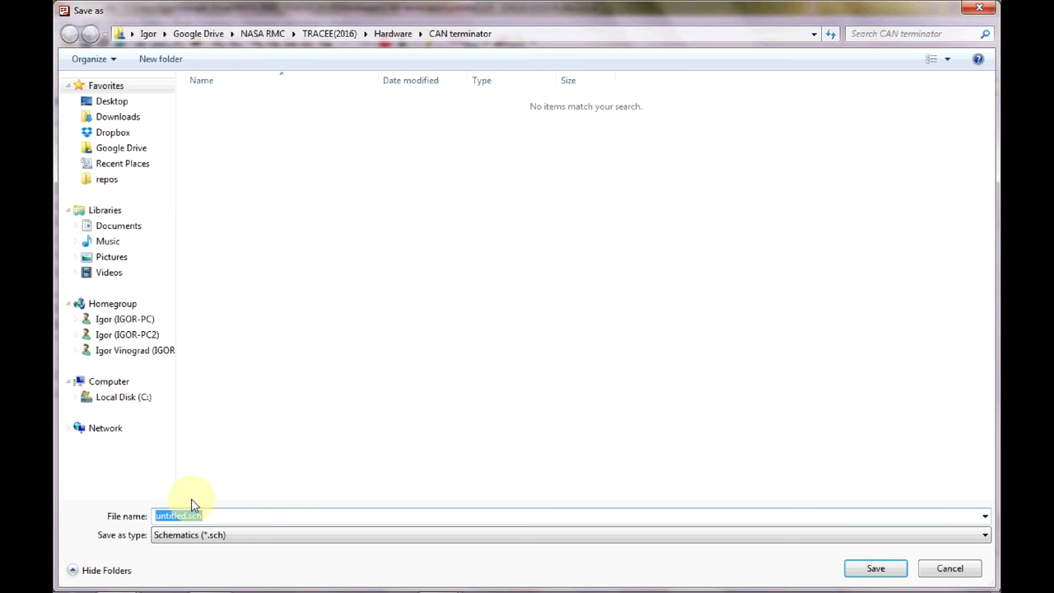
{"action": "left_click", "coordinate": [186, 515]}
{"action": "key", "text": "BackSpace"}
{"action": "key", "text": "BackSpace"}
{"action": "key", "text": "BackSpace"}
{"action": "key", "text": "BackSpace"}
{"action": "key", "text": "BackSpace"}
{"action": "key", "text": "BackSpace"}
{"action": "key", "text": "BackSpace"}
{"action": "key", "text": "BackSpace"}
{"action": "type", "text": "CAN "}
{"action": "type", "text": "termin"}
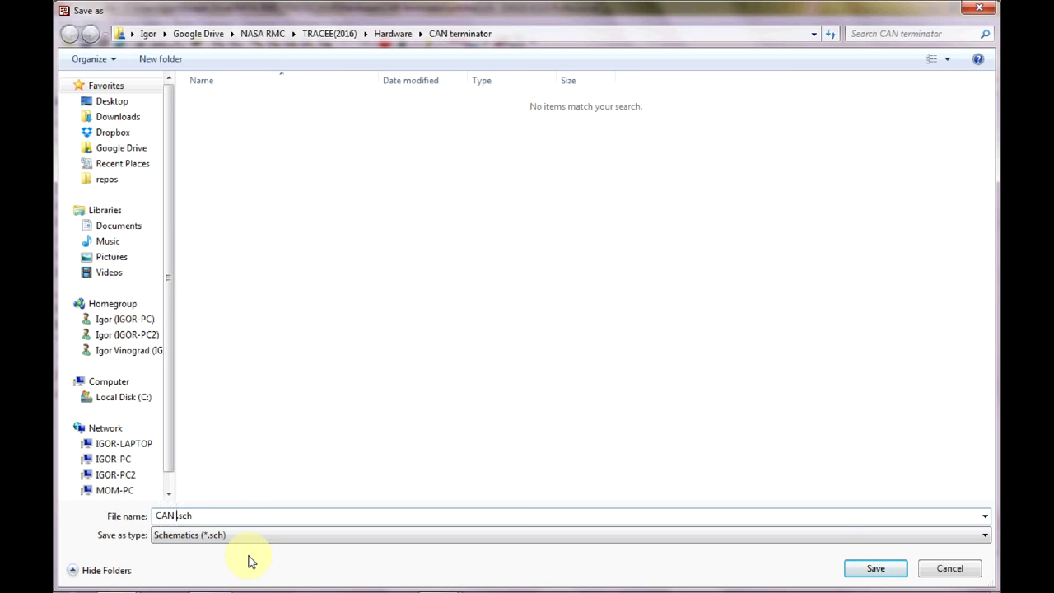
{"action": "type", "text": "ator"}
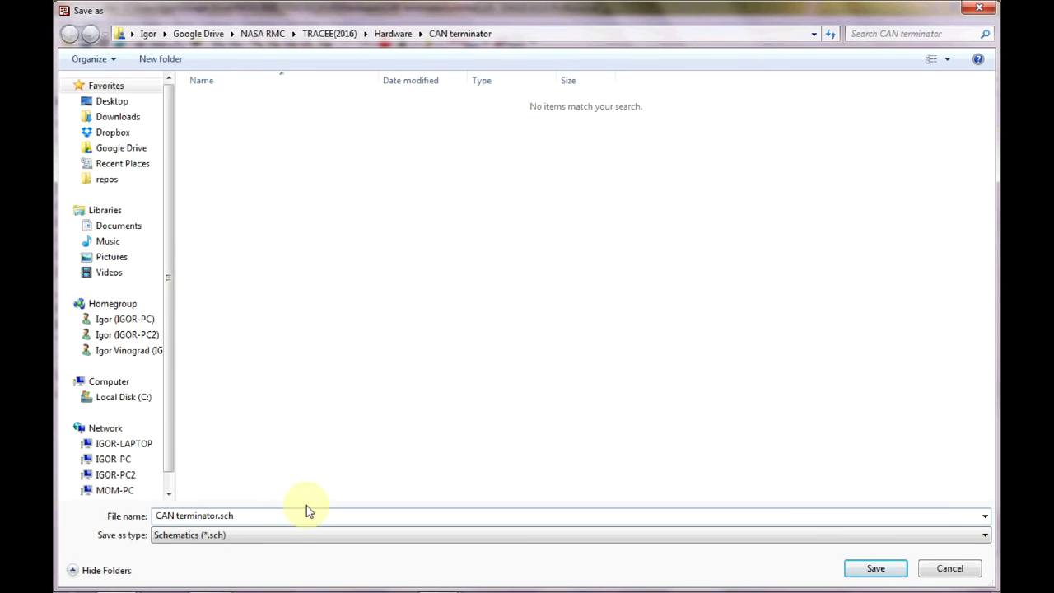
{"action": "left_click", "coordinate": [896, 576]}
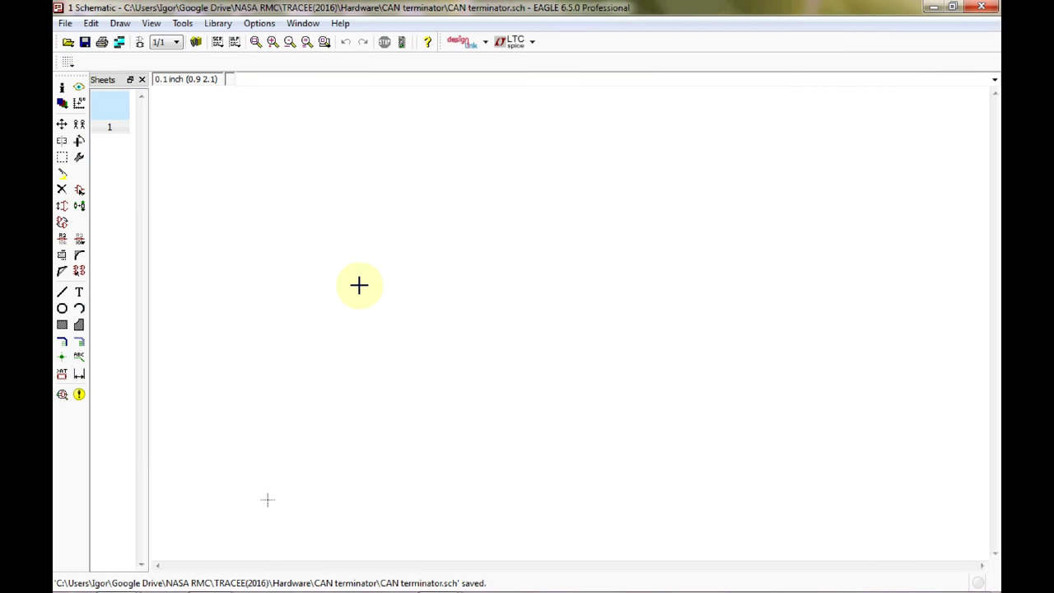
In the Add dialog, expand the frames library and preview the A3L-LOC DIN A3 landscape frame.
{"action": "left_click", "coordinate": [80, 190]}
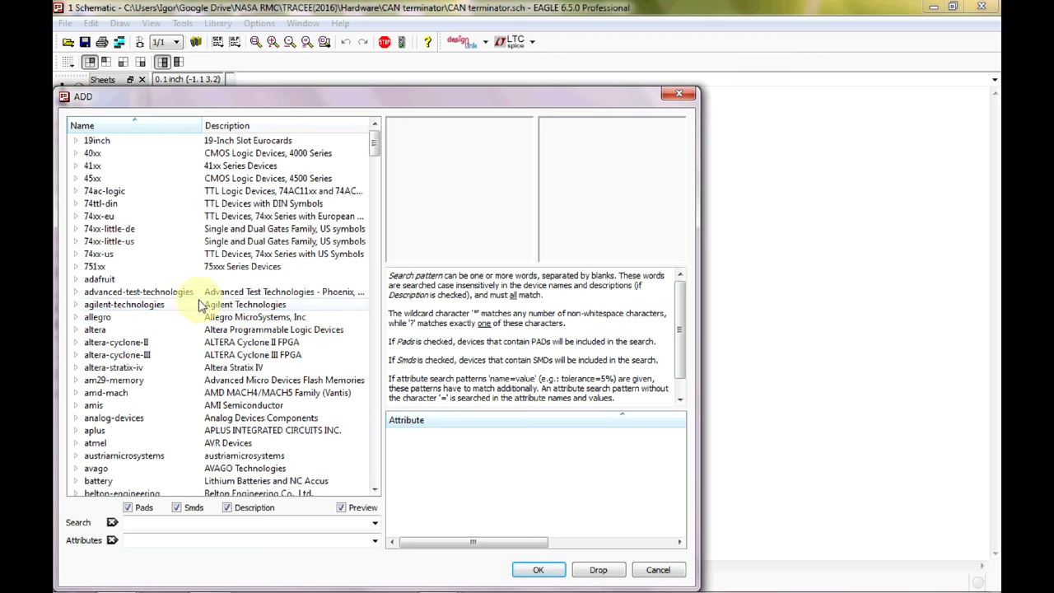
{"action": "scroll", "coordinate": [206, 301], "scroll_direction": "down", "scroll_amount": 7}
{"action": "scroll", "coordinate": [207, 301], "scroll_direction": "up", "scroll_amount": 3}
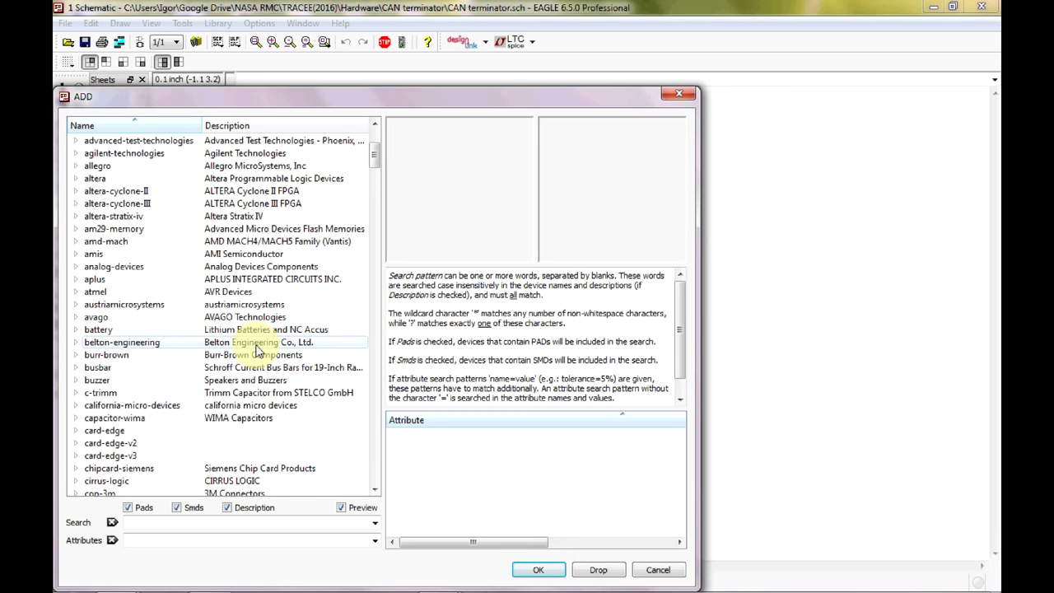
{"action": "scroll", "coordinate": [257, 352], "scroll_direction": "down", "scroll_amount": 15}
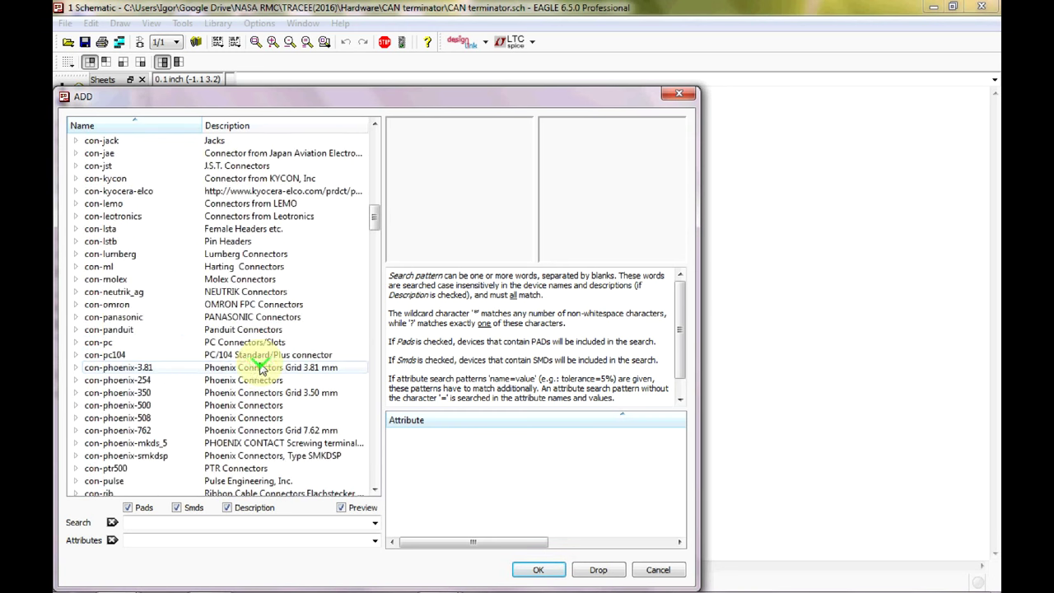
{"action": "scroll", "coordinate": [260, 368], "scroll_direction": "down", "scroll_amount": 15}
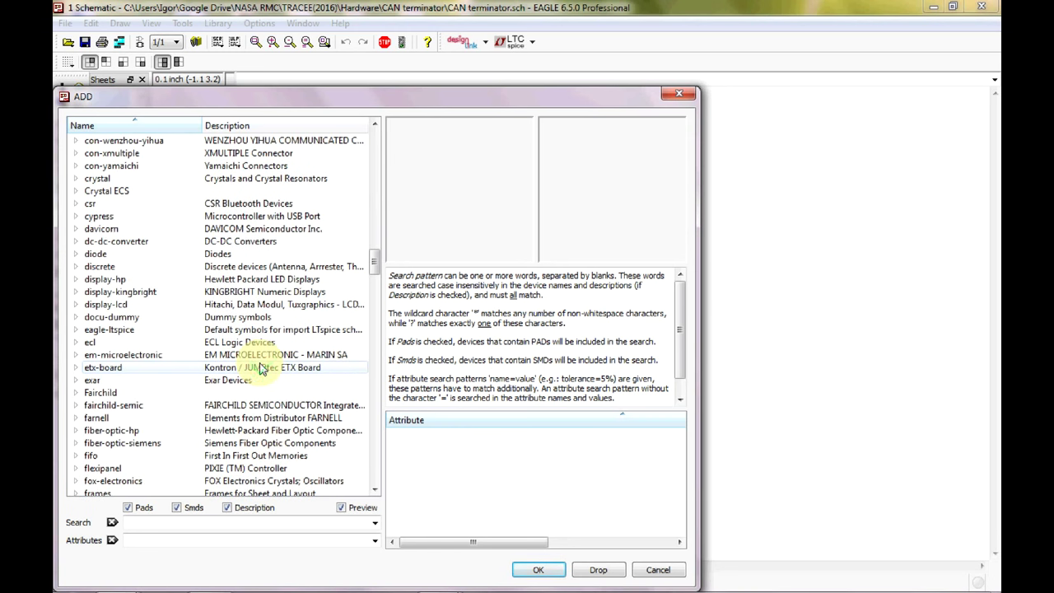
{"action": "scroll", "coordinate": [260, 368], "scroll_direction": "down", "scroll_amount": 2}
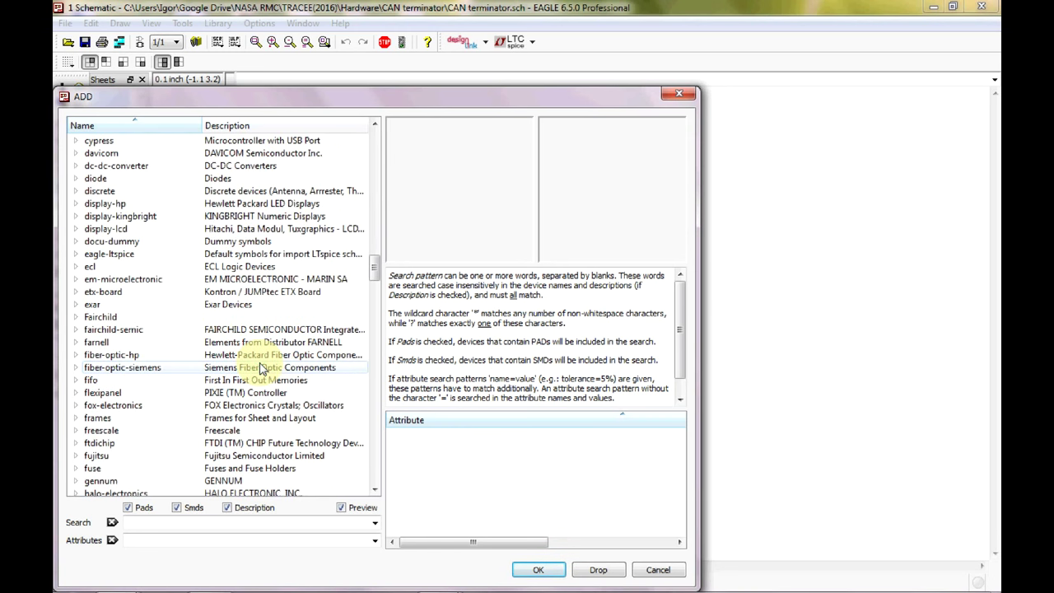
{"action": "scroll", "coordinate": [259, 368], "scroll_direction": "down", "scroll_amount": 2}
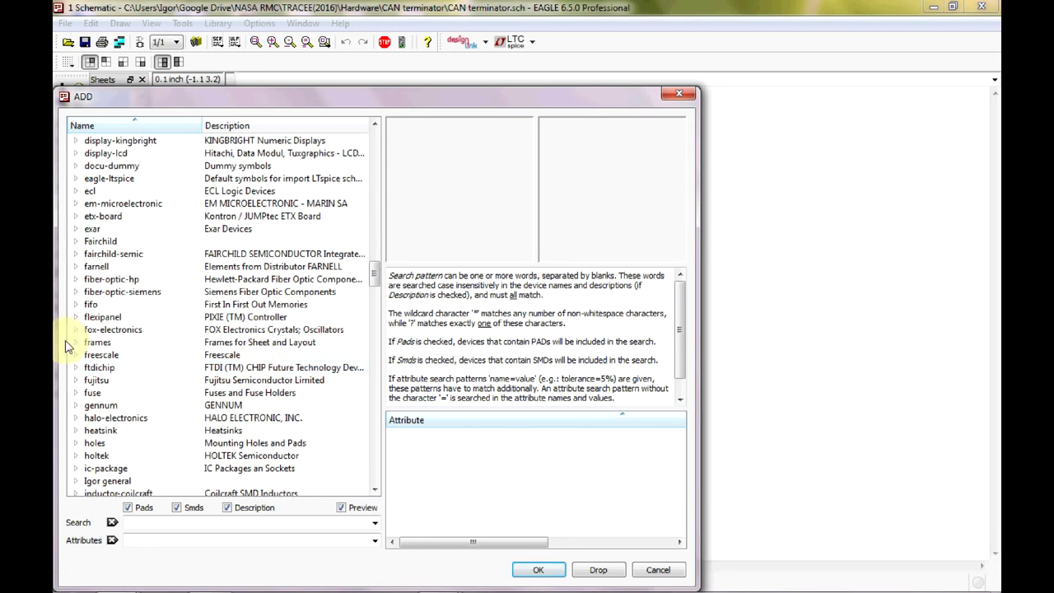
{"action": "double_click", "coordinate": [83, 342]}
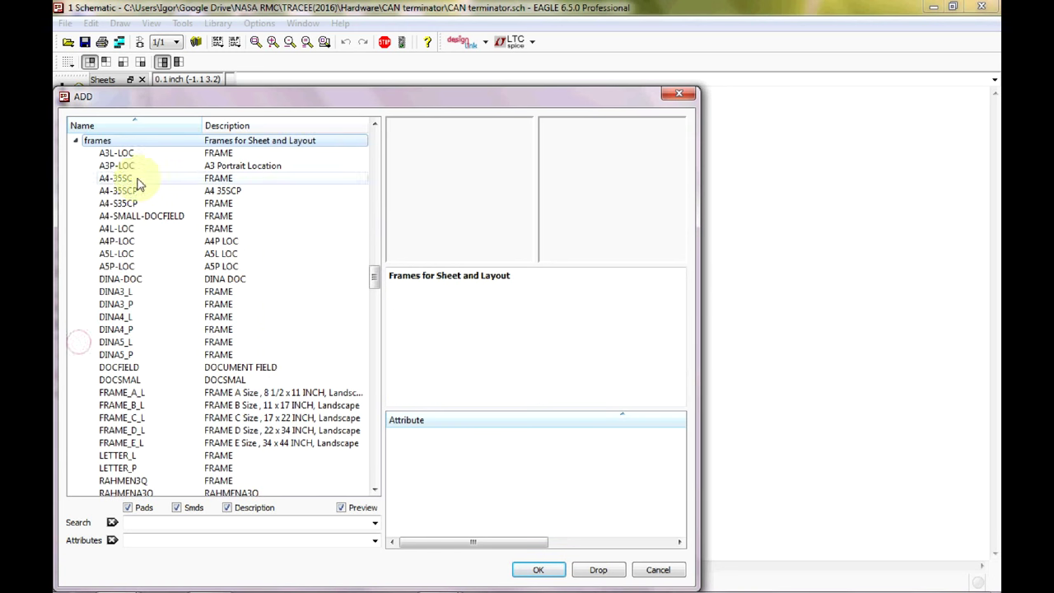
{"action": "left_click", "coordinate": [132, 154]}
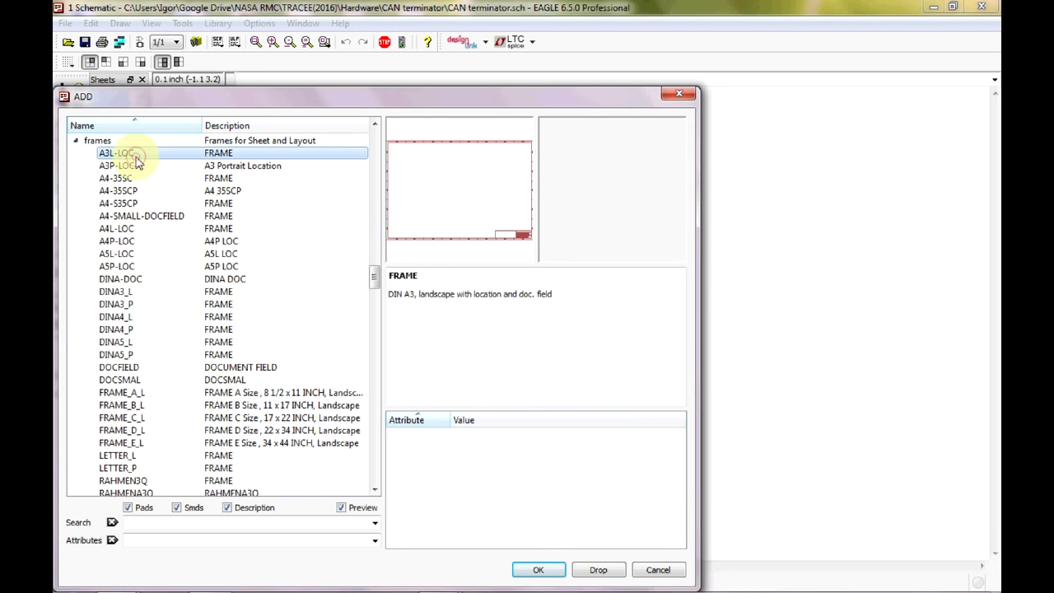
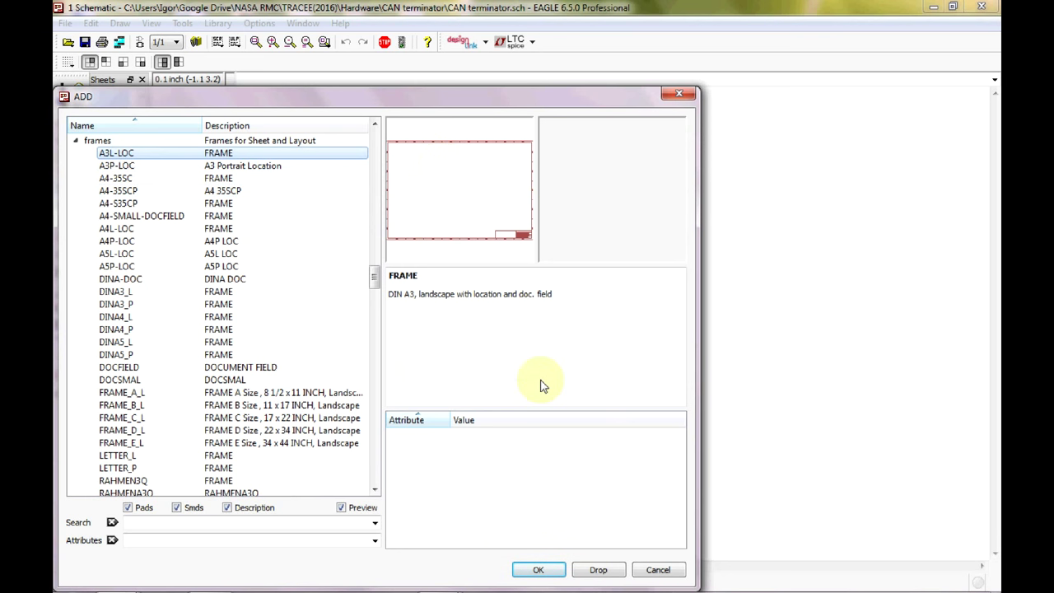
Place the A3L-LOC landscape A3 frame with its lower-left corner at the origin (0 0).
{"action": "left_click", "coordinate": [540, 570]}
{"action": "left_click", "coordinate": [545, 572]}
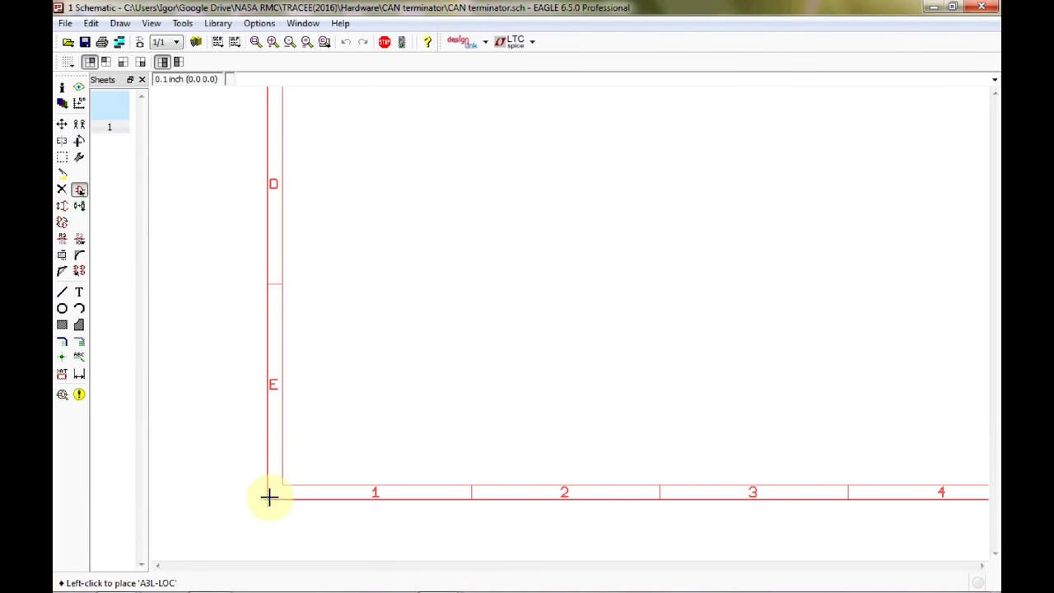
{"action": "left_click", "coordinate": [269, 494]}
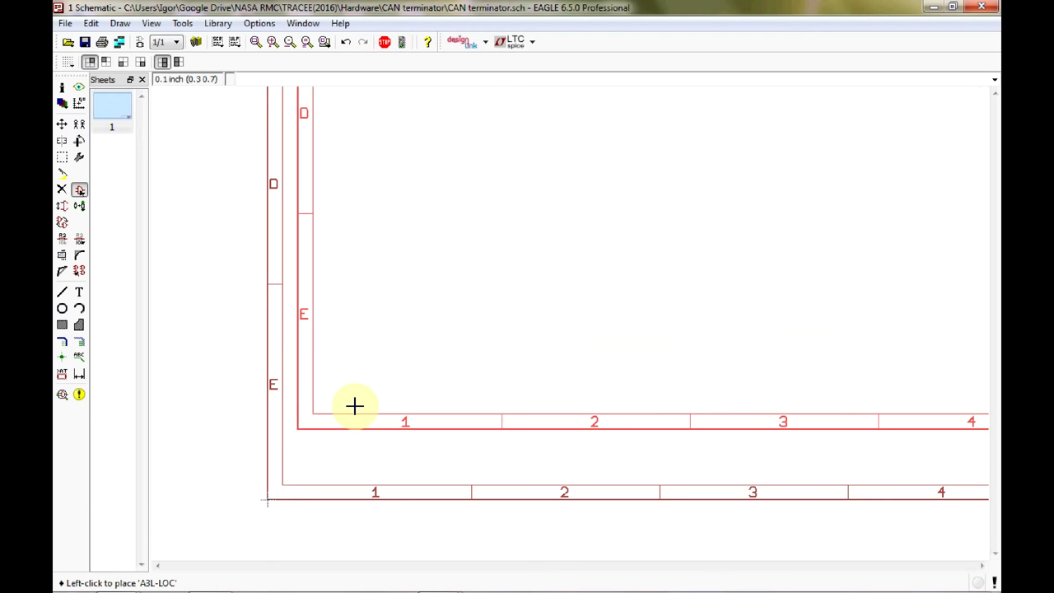
Return to the part library, collapse the frames library and scroll down to NASA_LIB.
{"action": "key", "text": "Escape"}
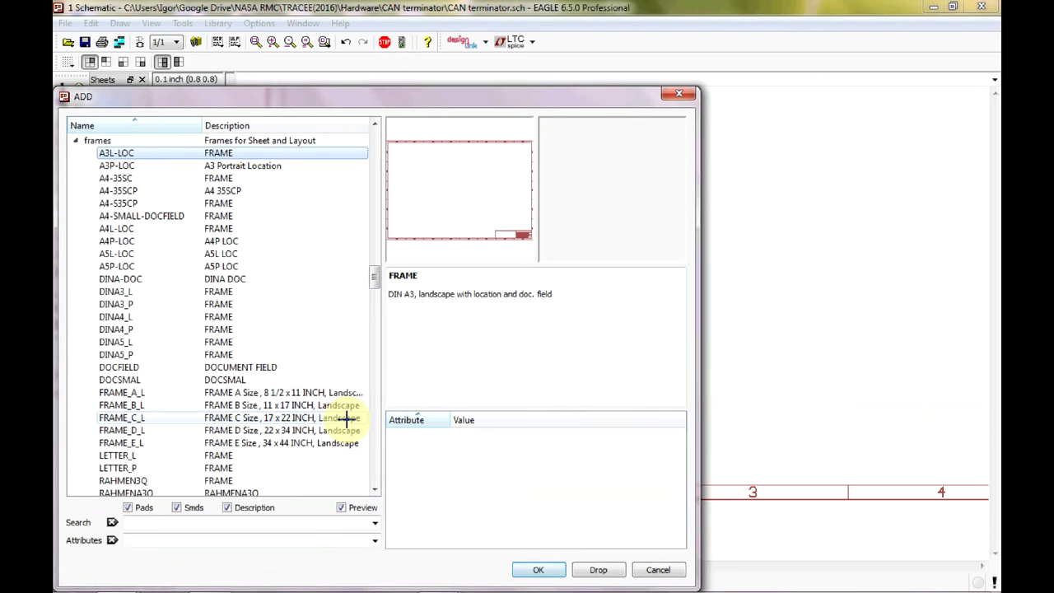
{"action": "left_click", "coordinate": [75, 142]}
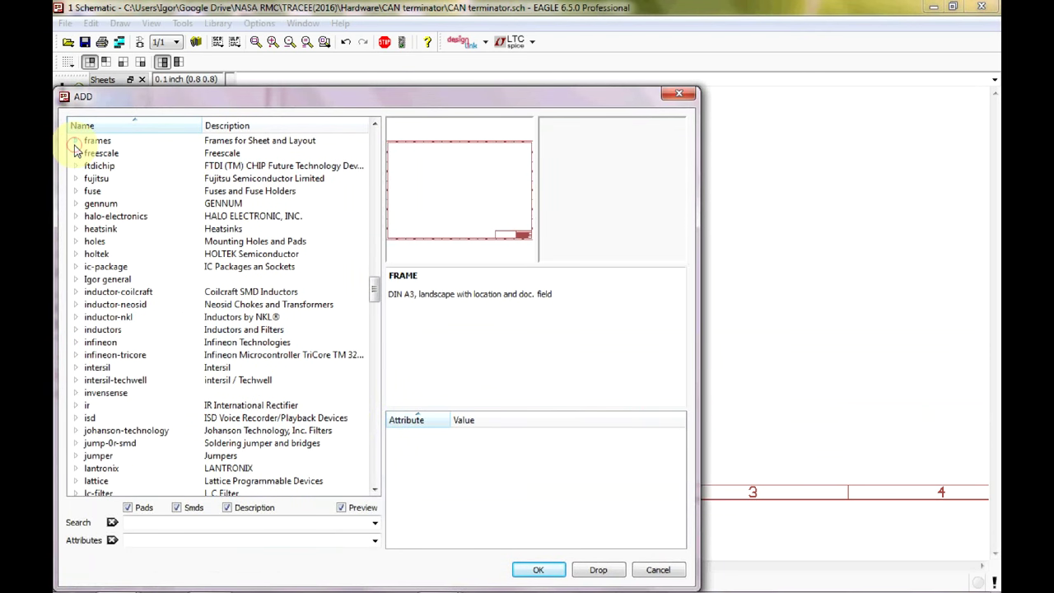
{"action": "scroll", "coordinate": [129, 384], "scroll_direction": "up", "scroll_amount": 20}
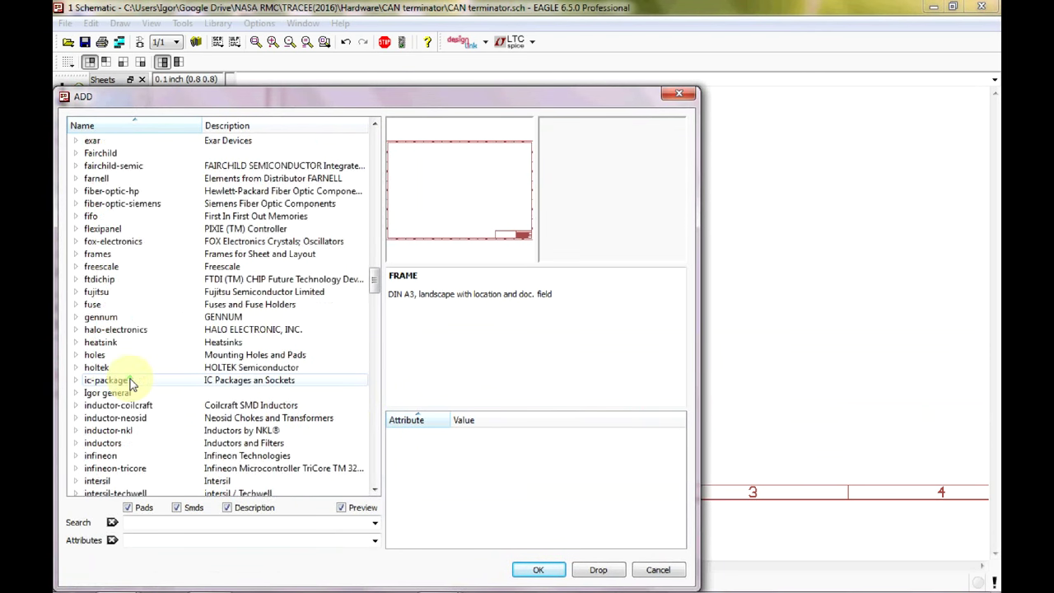
{"action": "scroll", "coordinate": [130, 384], "scroll_direction": "up", "scroll_amount": 15}
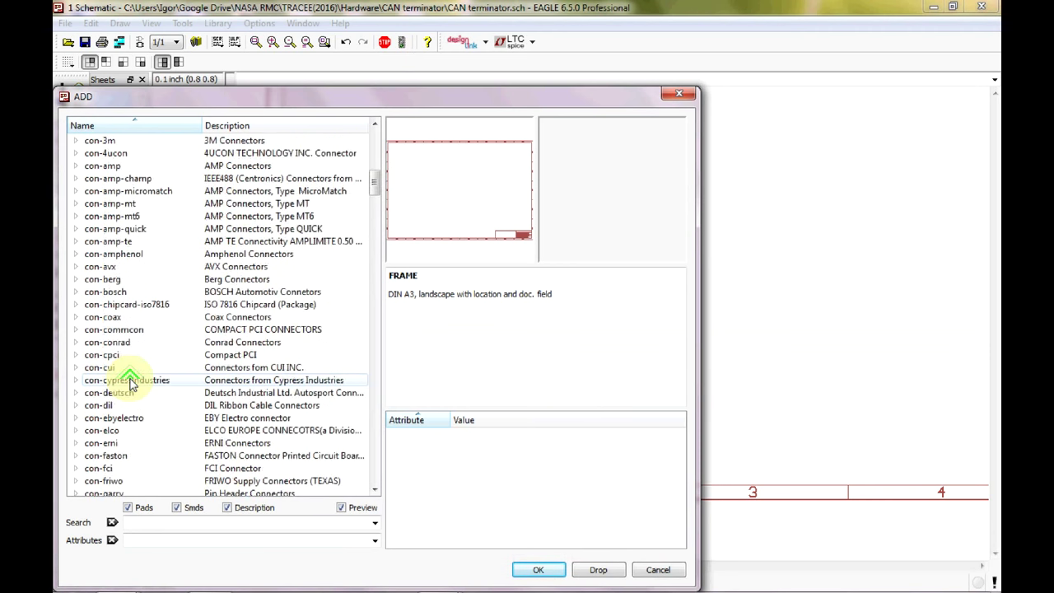
{"action": "scroll", "coordinate": [129, 385], "scroll_direction": "up", "scroll_amount": 7}
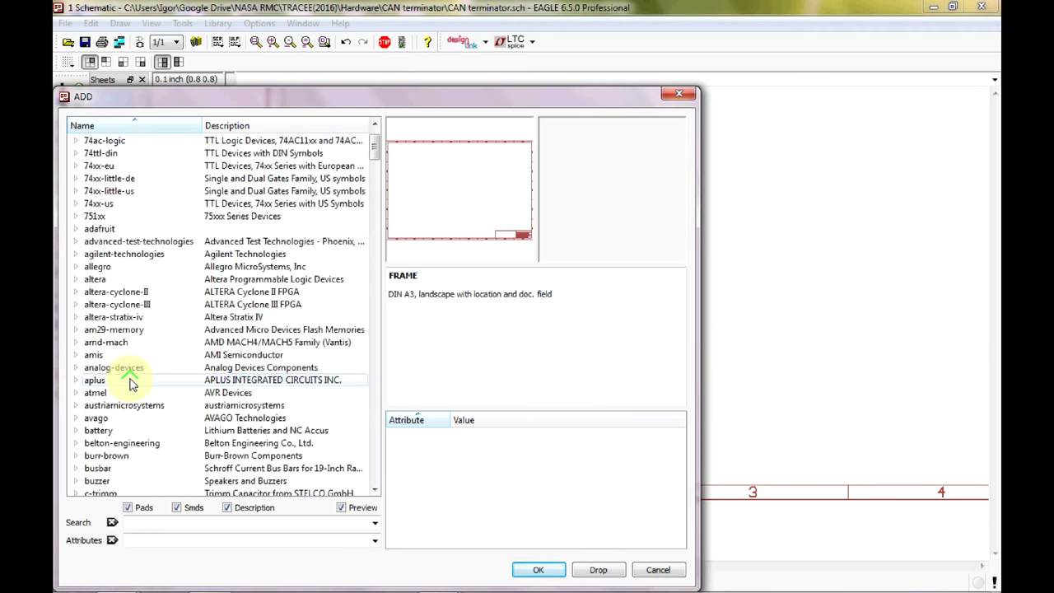
{"action": "scroll", "coordinate": [129, 384], "scroll_direction": "down", "scroll_amount": 6}
{"action": "scroll", "coordinate": [130, 383], "scroll_direction": "down", "scroll_amount": 13}
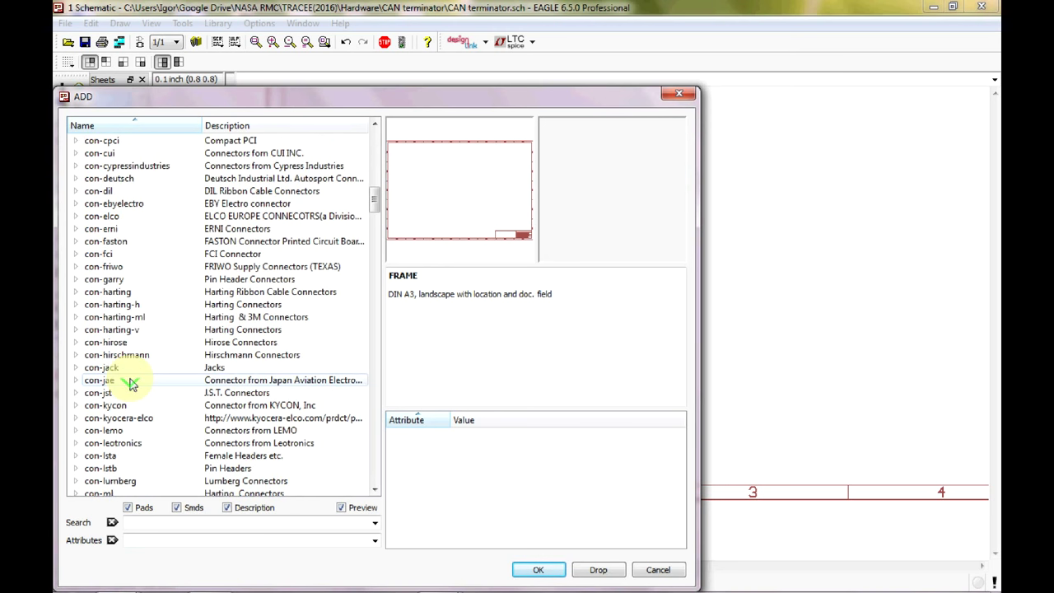
{"action": "scroll", "coordinate": [129, 383], "scroll_direction": "down", "scroll_amount": 5}
{"action": "scroll", "coordinate": [130, 384], "scroll_direction": "down", "scroll_amount": 4}
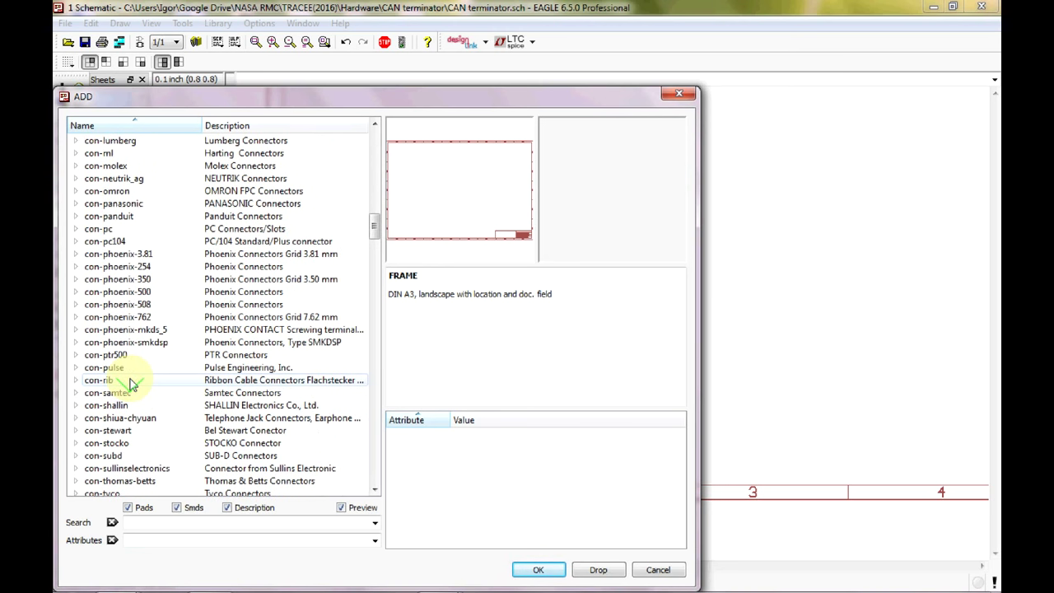
{"action": "scroll", "coordinate": [130, 383], "scroll_direction": "down", "scroll_amount": 3}
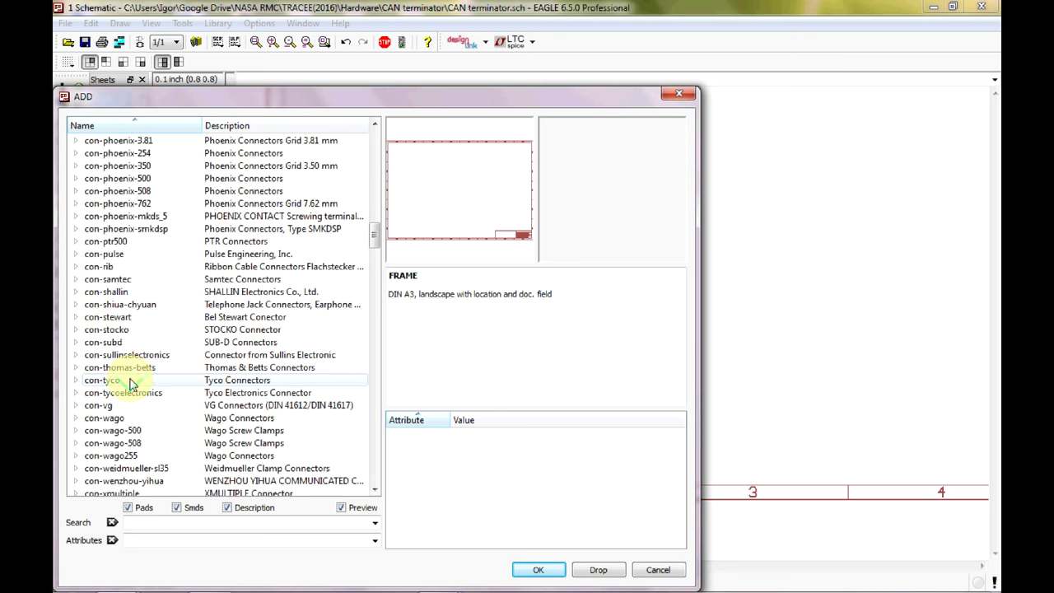
{"action": "scroll", "coordinate": [130, 383], "scroll_direction": "down", "scroll_amount": 3}
{"action": "scroll", "coordinate": [130, 383], "scroll_direction": "down", "scroll_amount": 20}
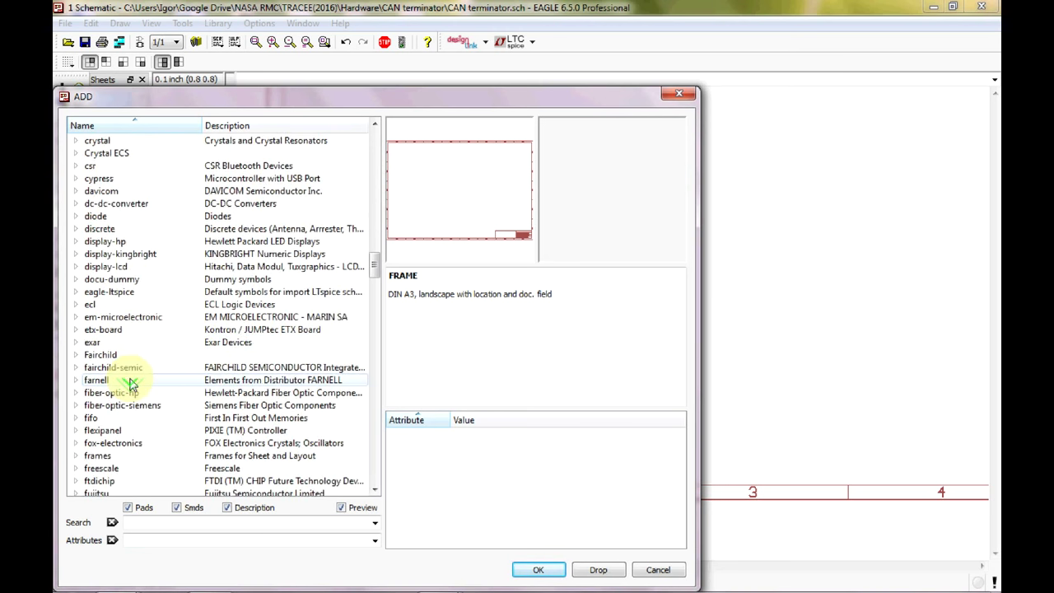
{"action": "scroll", "coordinate": [130, 383], "scroll_direction": "down", "scroll_amount": 13}
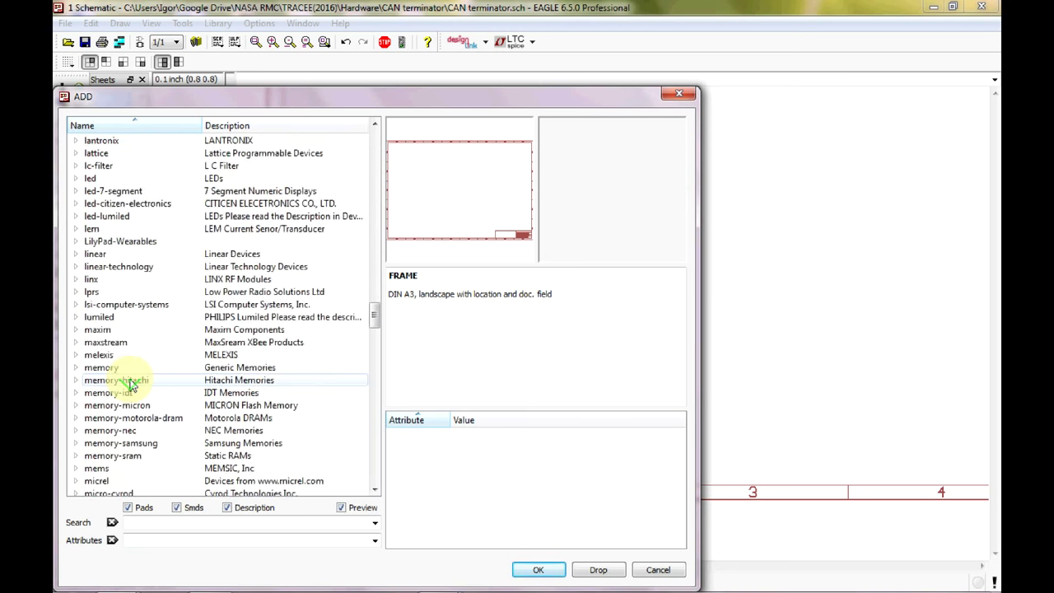
{"action": "scroll", "coordinate": [130, 384], "scroll_direction": "down", "scroll_amount": 5}
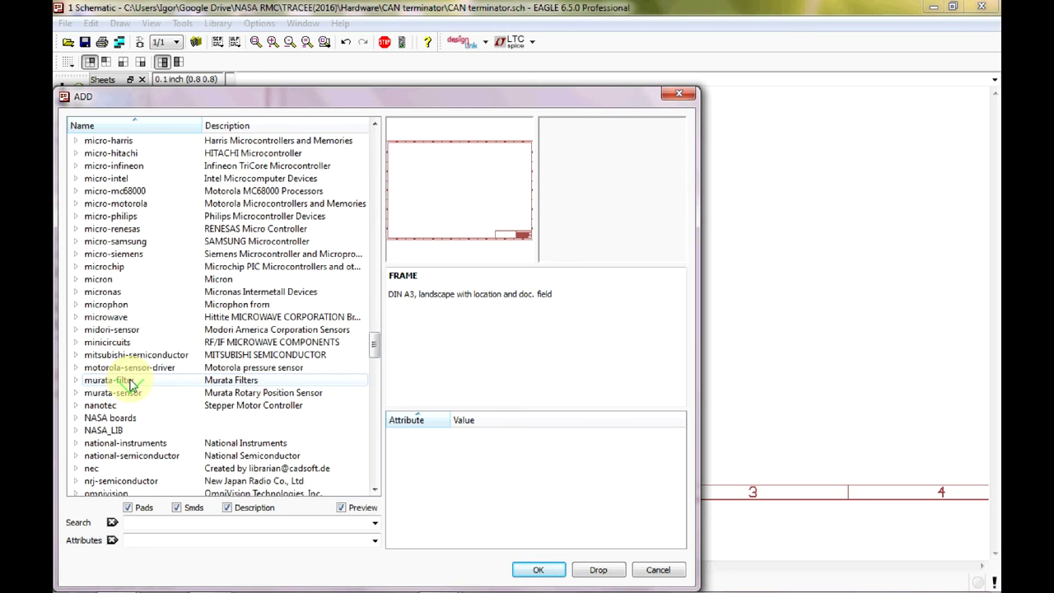
{"action": "scroll", "coordinate": [130, 390], "scroll_direction": "down", "scroll_amount": 1}
Select the EUROMAG-4 connector variant with the M4 package from NASA_LIB.
{"action": "left_click", "coordinate": [76, 392]}
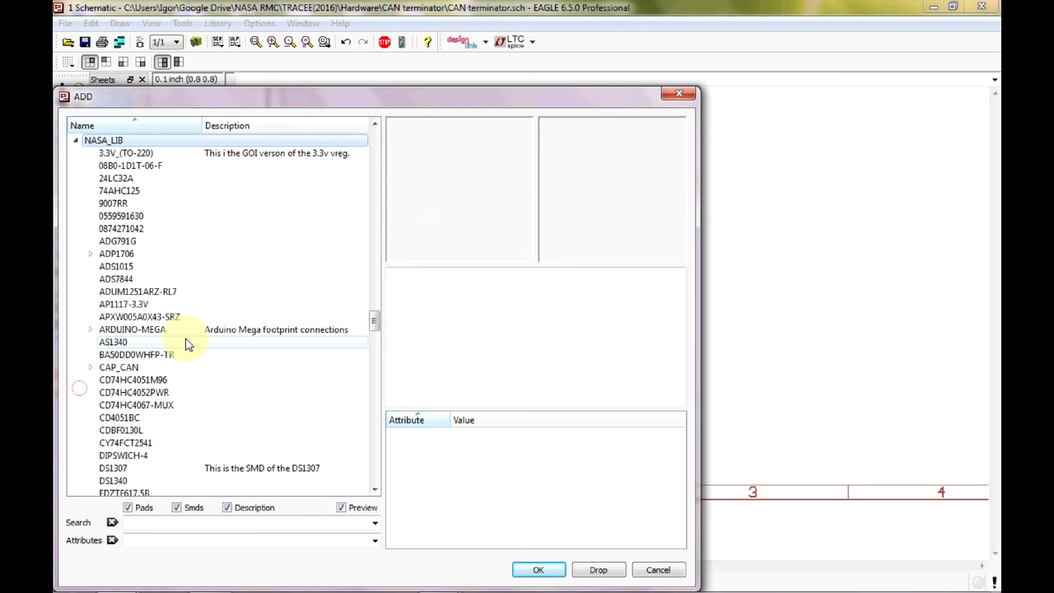
{"action": "scroll", "coordinate": [193, 346], "scroll_direction": "down", "scroll_amount": 4}
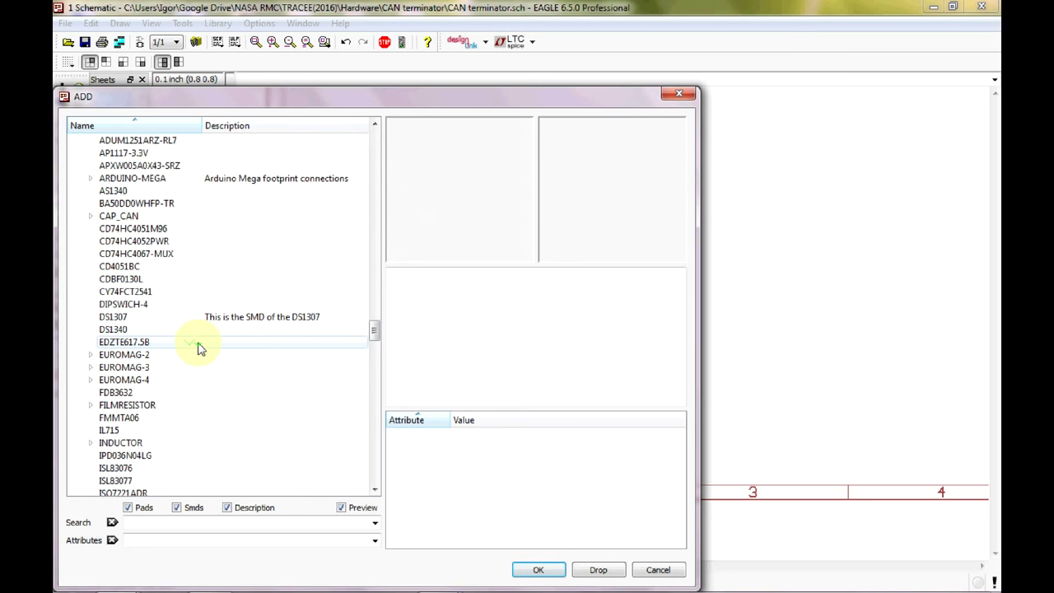
{"action": "left_click", "coordinate": [90, 383]}
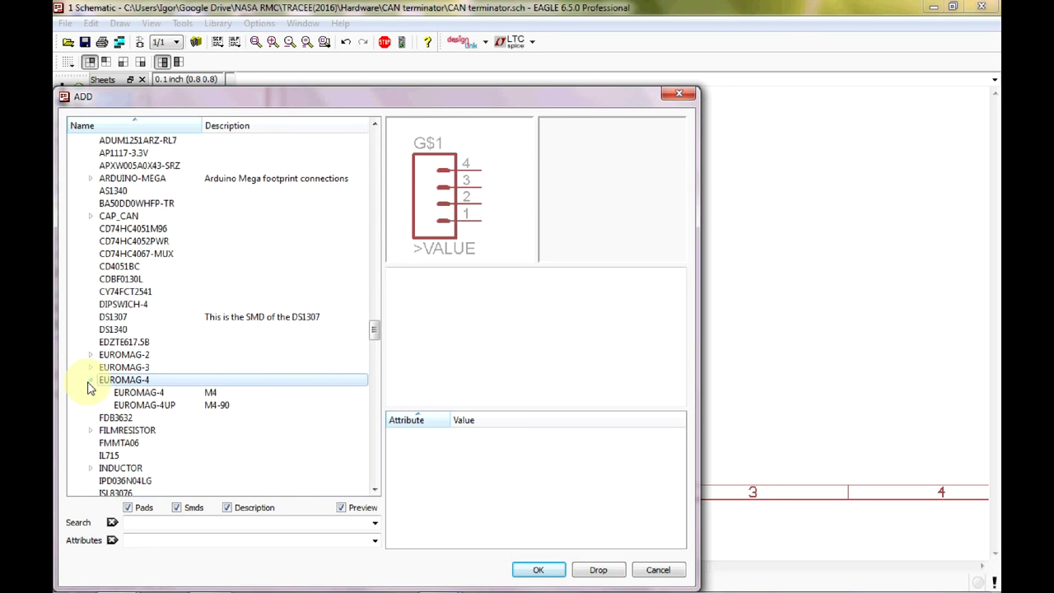
{"action": "left_click", "coordinate": [137, 395]}
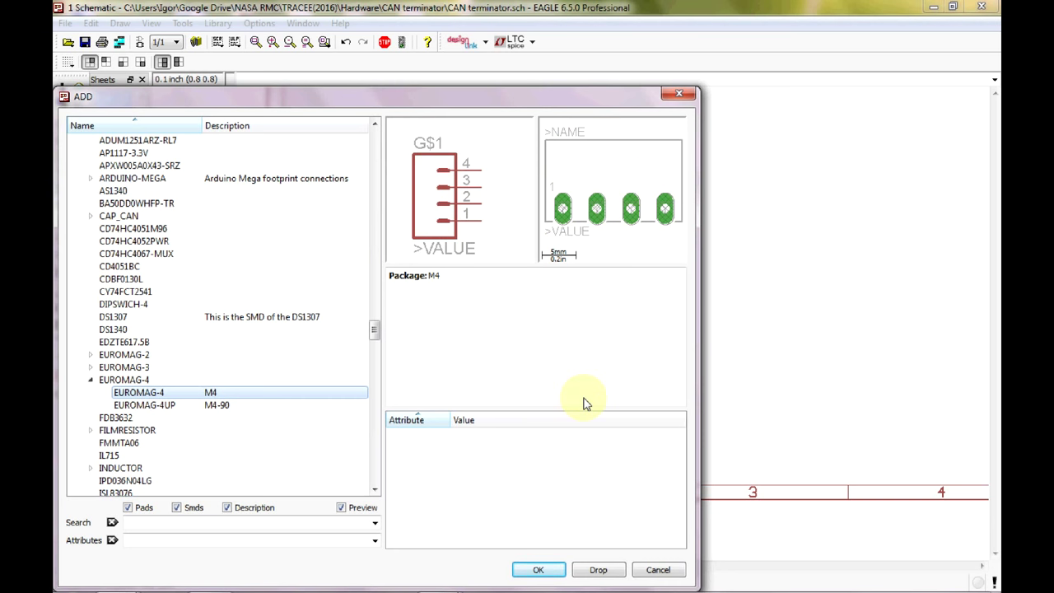
Place one EUROMAG-4 connector, J1, at the left side of the sheet inside the frame.
{"action": "left_click", "coordinate": [544, 569]}
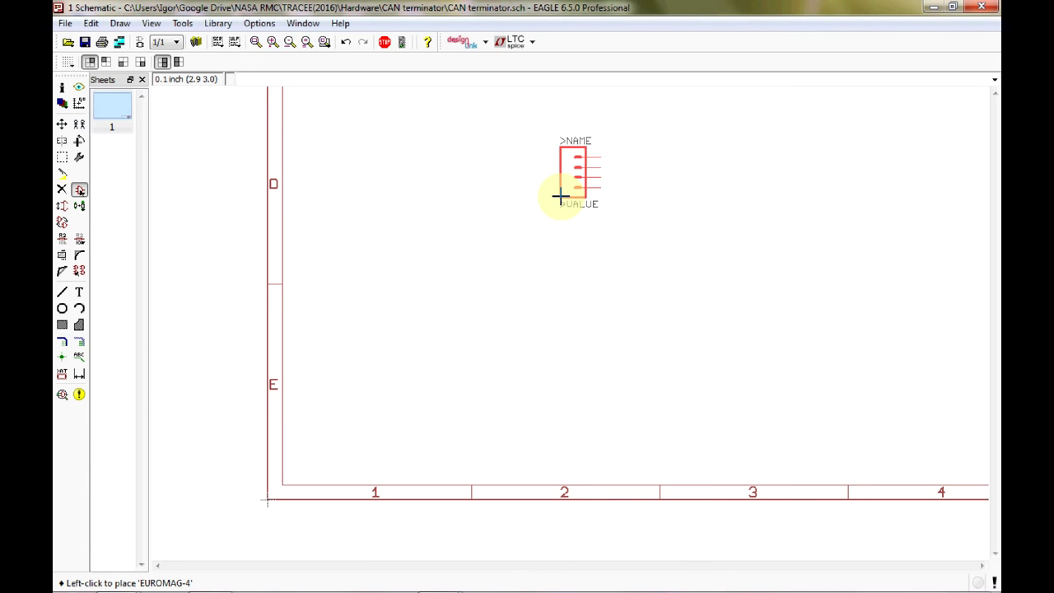
{"action": "scroll", "coordinate": [560, 196], "scroll_direction": "down", "scroll_amount": 5}
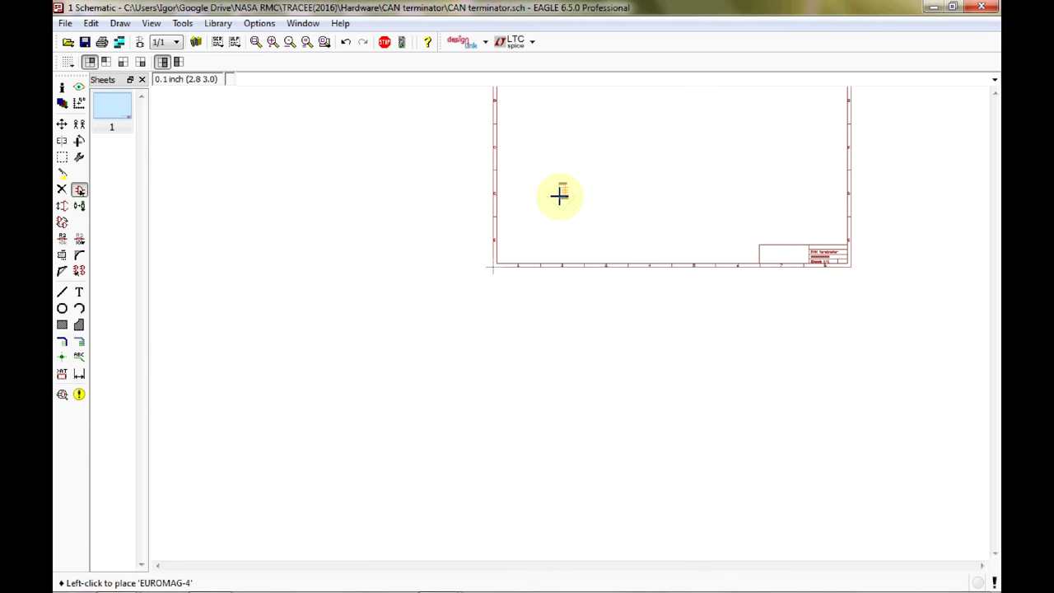
{"action": "scroll", "coordinate": [616, 160], "scroll_direction": "up", "scroll_amount": 5}
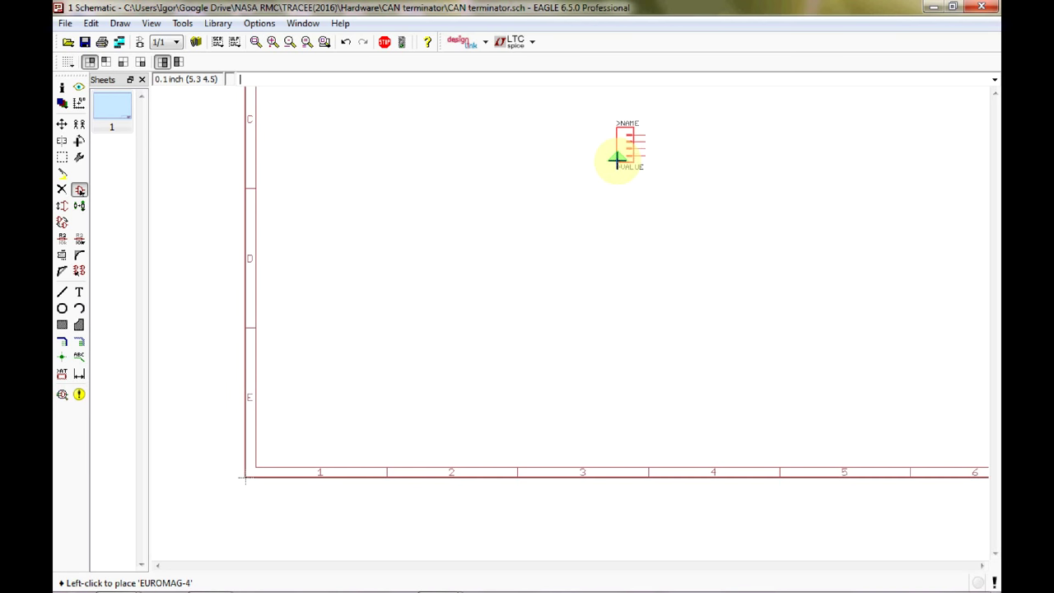
{"action": "scroll", "coordinate": [617, 160], "scroll_direction": "down", "scroll_amount": 2}
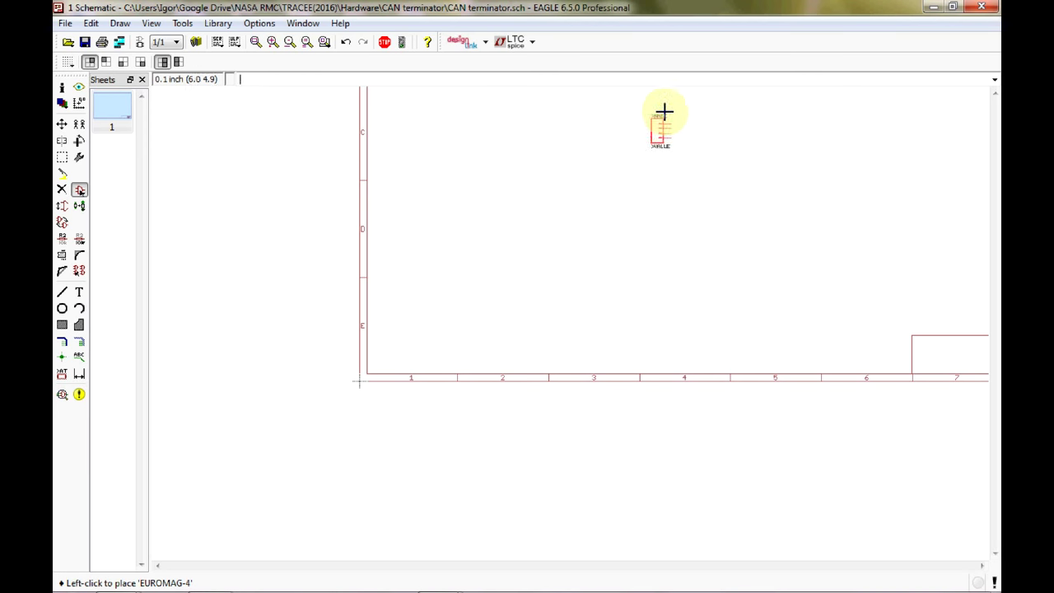
{"action": "middle_click_drag", "start_coordinate": [666, 107], "coordinate": [465, 295]}
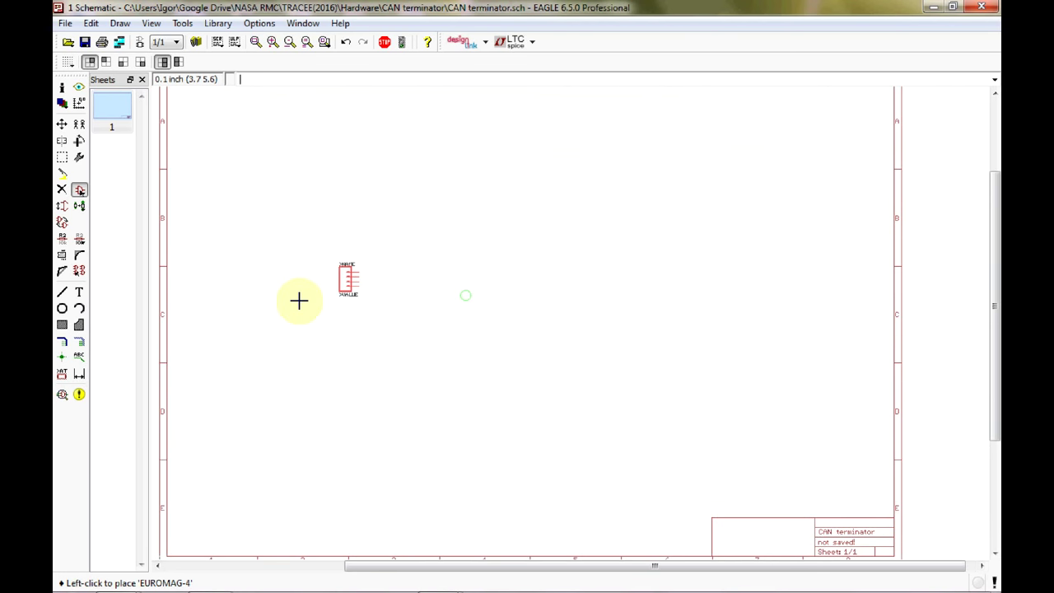
{"action": "left_click", "coordinate": [263, 308]}
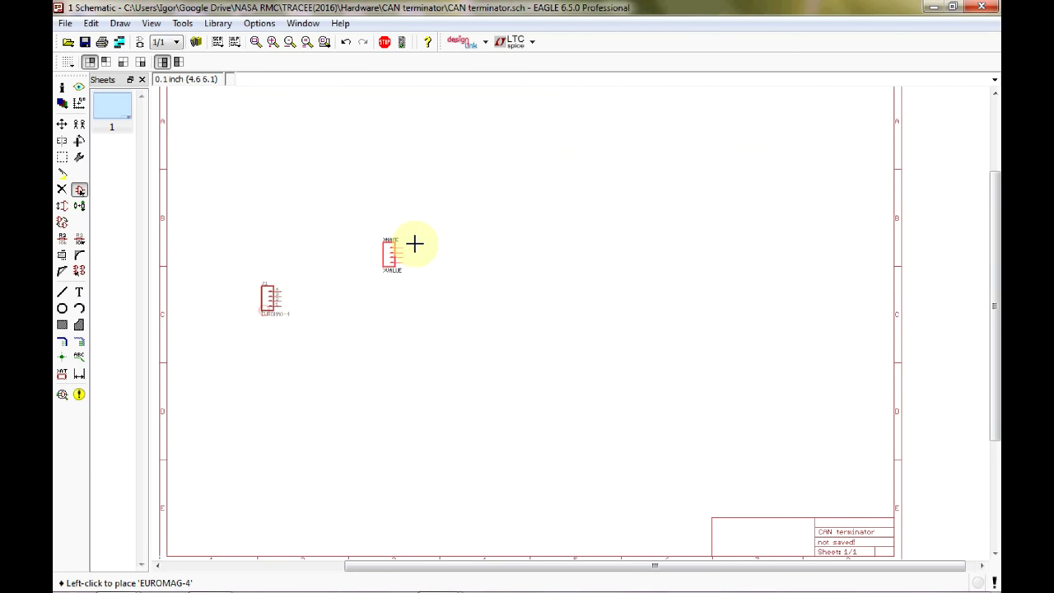
{"action": "key", "text": "Escape"}
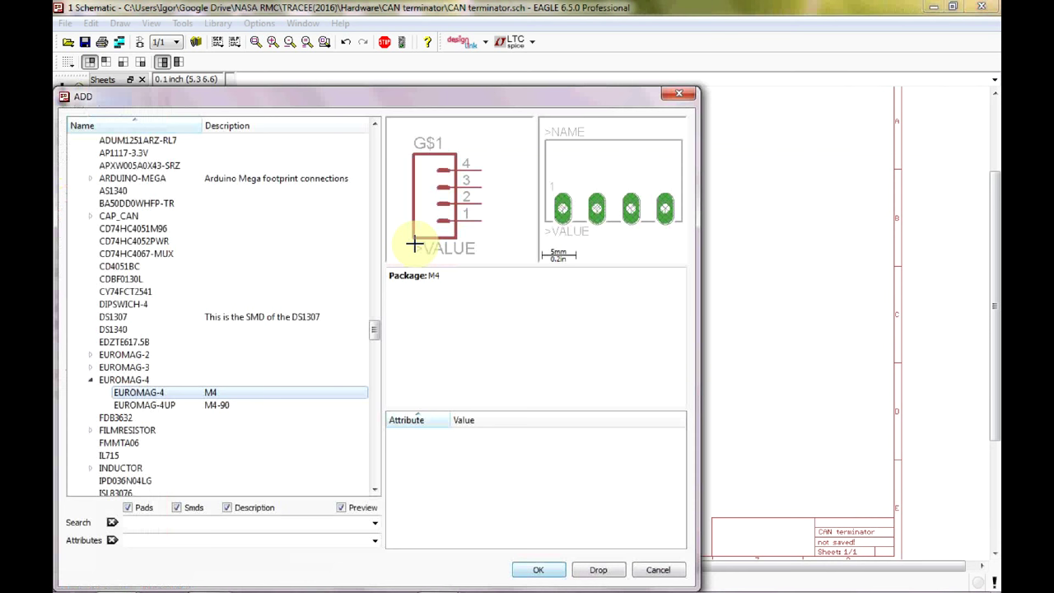
Collapse NASA_LIB and choose R-US_M0805 from the rcl library's R-US_ resistor variants.
{"action": "left_click", "coordinate": [91, 381]}
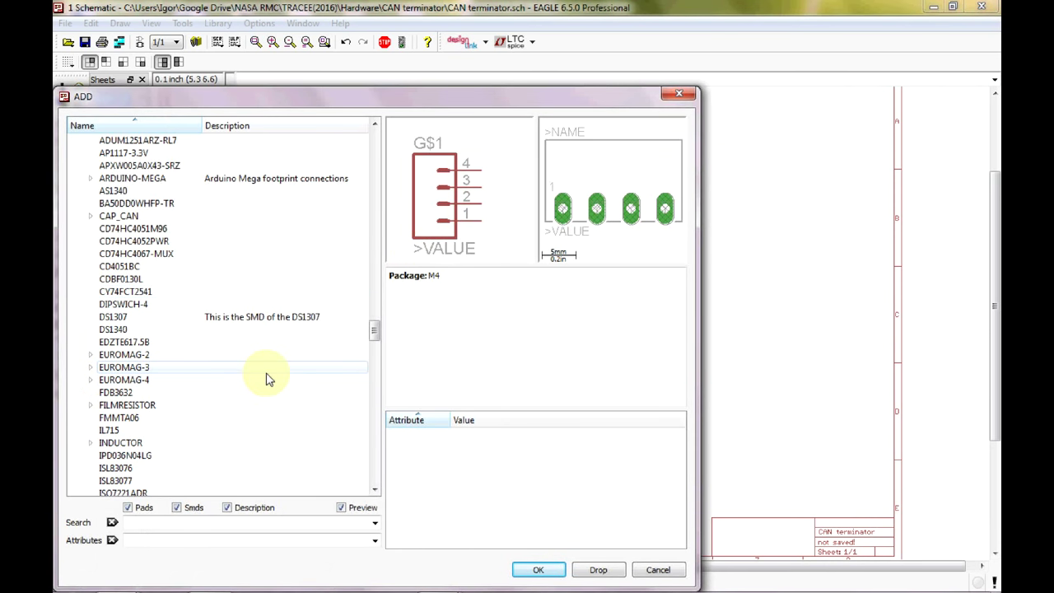
{"action": "scroll", "coordinate": [266, 376], "scroll_direction": "up", "scroll_amount": 7}
{"action": "left_click", "coordinate": [75, 254]}
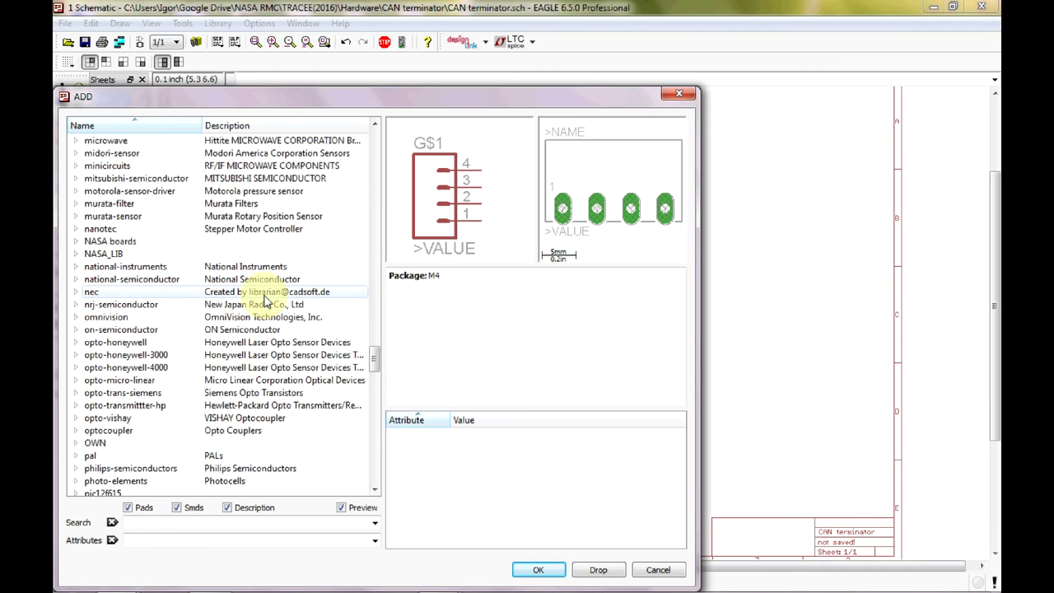
{"action": "scroll", "coordinate": [265, 302], "scroll_direction": "down", "scroll_amount": 9}
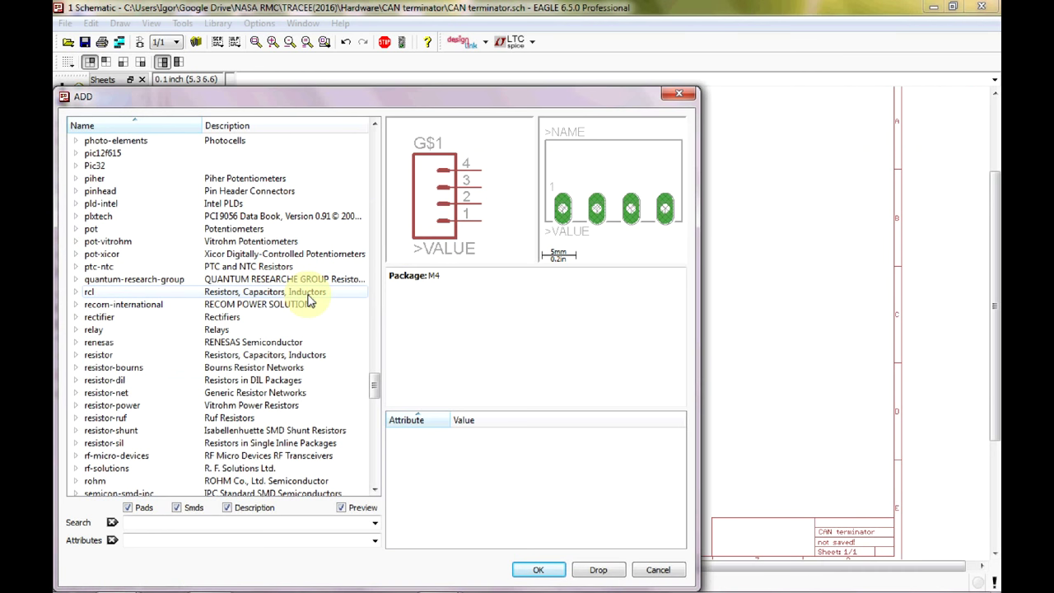
{"action": "left_click", "coordinate": [75, 293]}
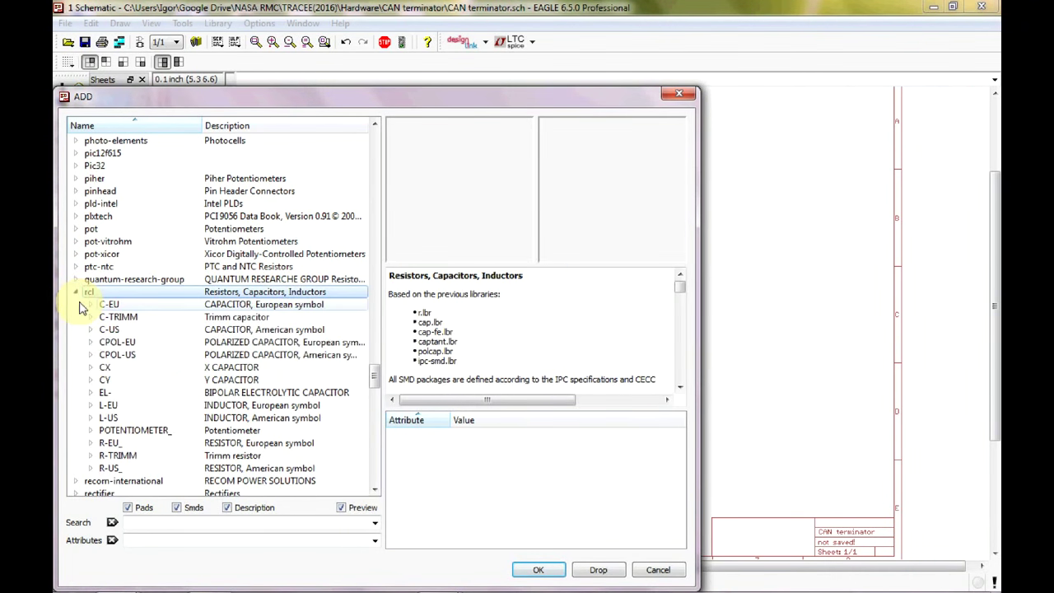
{"action": "double_click", "coordinate": [95, 468]}
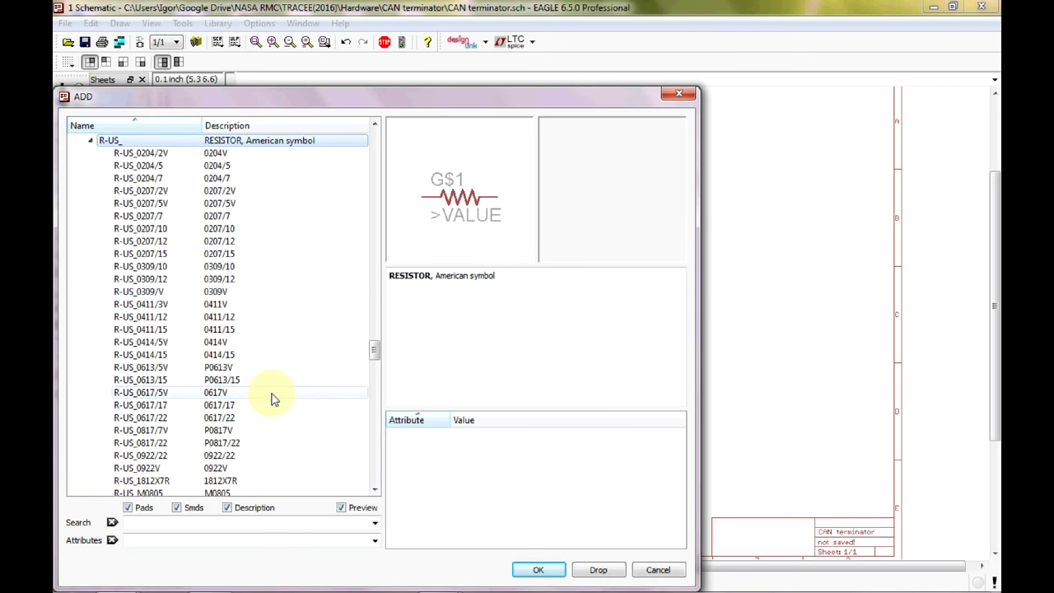
{"action": "scroll", "coordinate": [276, 394], "scroll_direction": "down", "scroll_amount": 3}
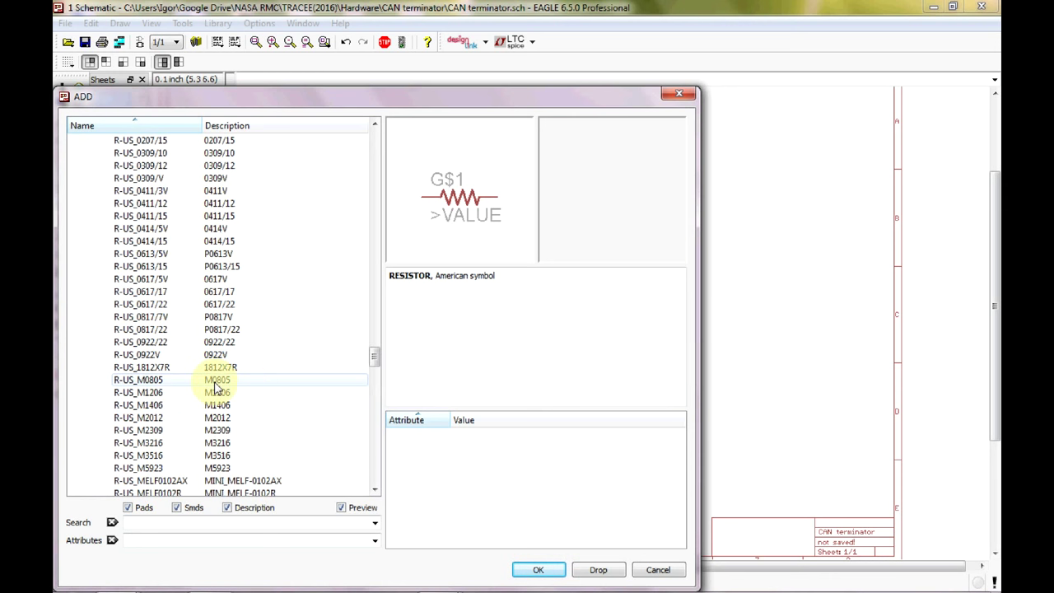
{"action": "left_click", "coordinate": [187, 380]}
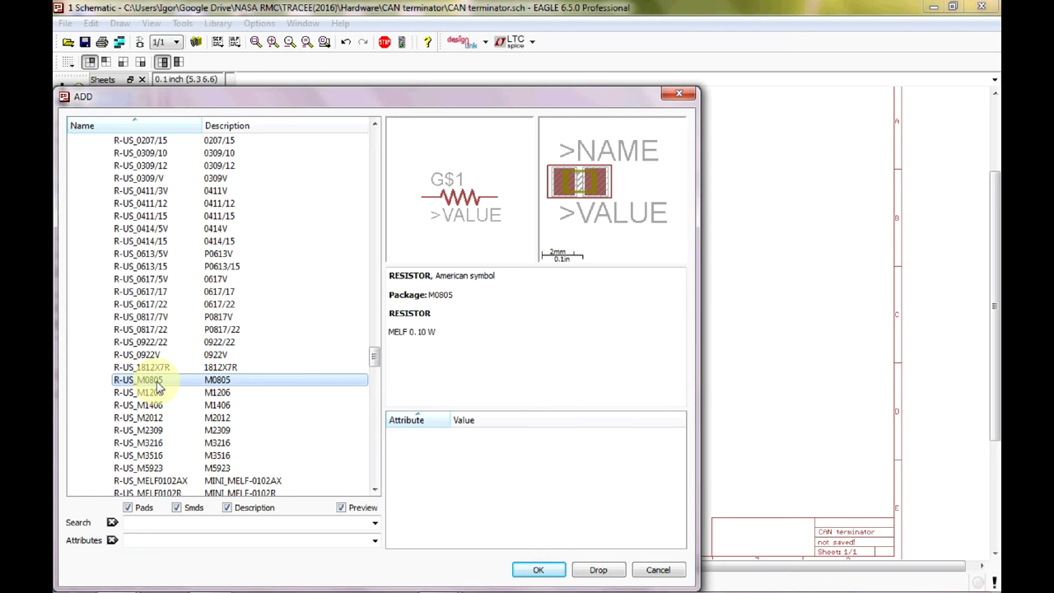
Place R-US_M0805 resistors R1–R4 rotated vertical in a 2×2 grid, plus horizontal R5 on top.
{"action": "left_click", "coordinate": [539, 569]}
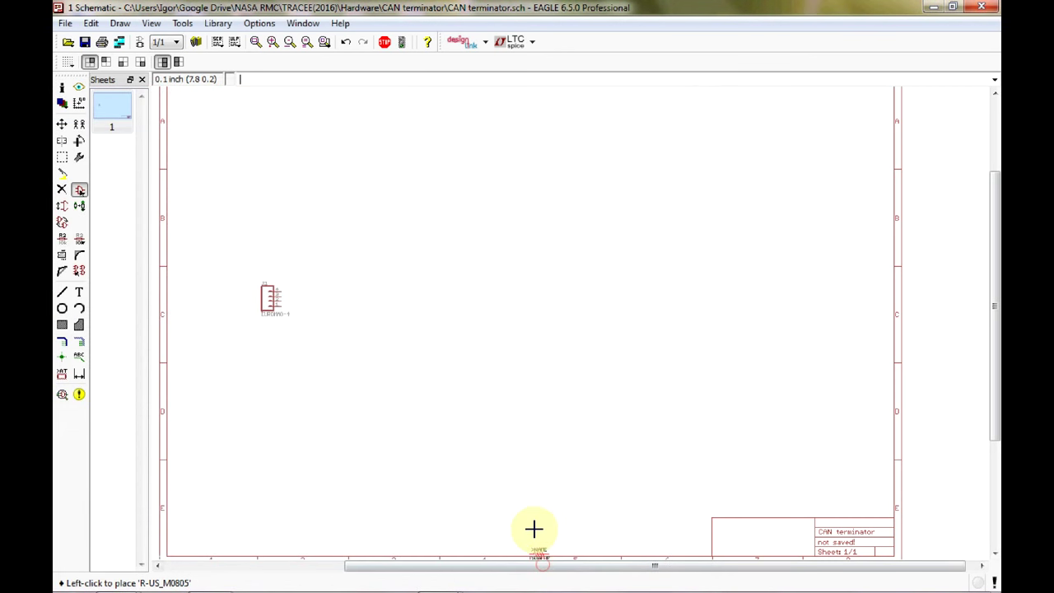
{"action": "scroll", "coordinate": [354, 300], "scroll_direction": "up", "scroll_amount": 2}
{"action": "scroll", "coordinate": [354, 301], "scroll_direction": "up", "scroll_amount": 1}
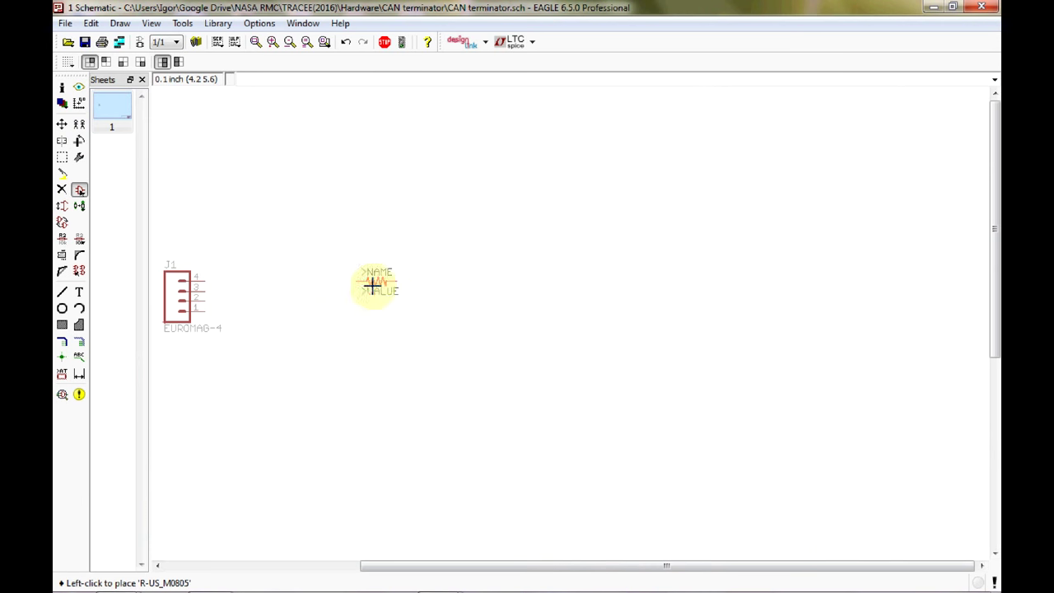
{"action": "right_click", "coordinate": [356, 271]}
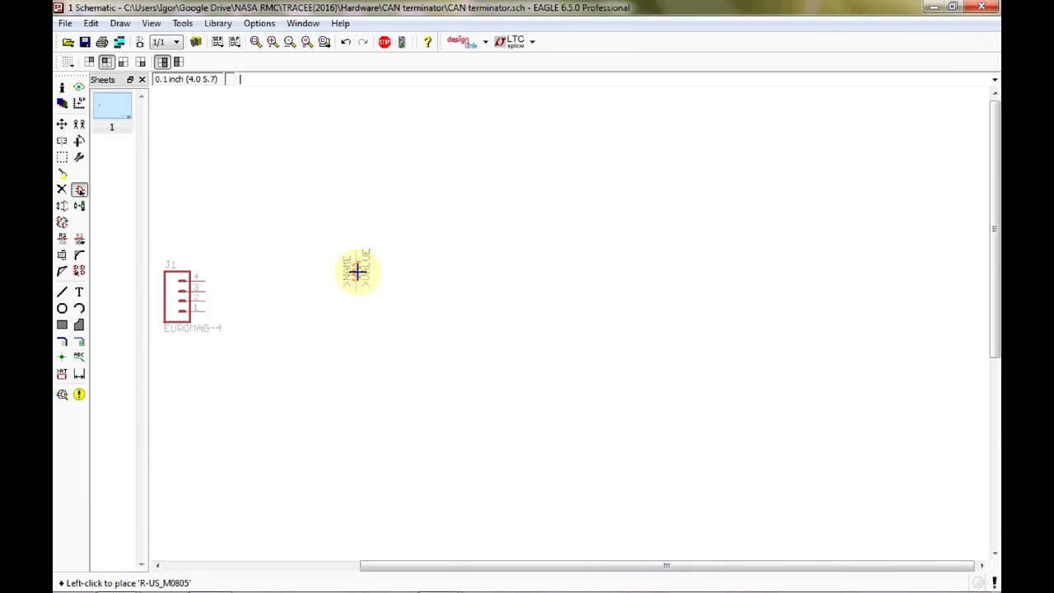
{"action": "left_click", "coordinate": [369, 280]}
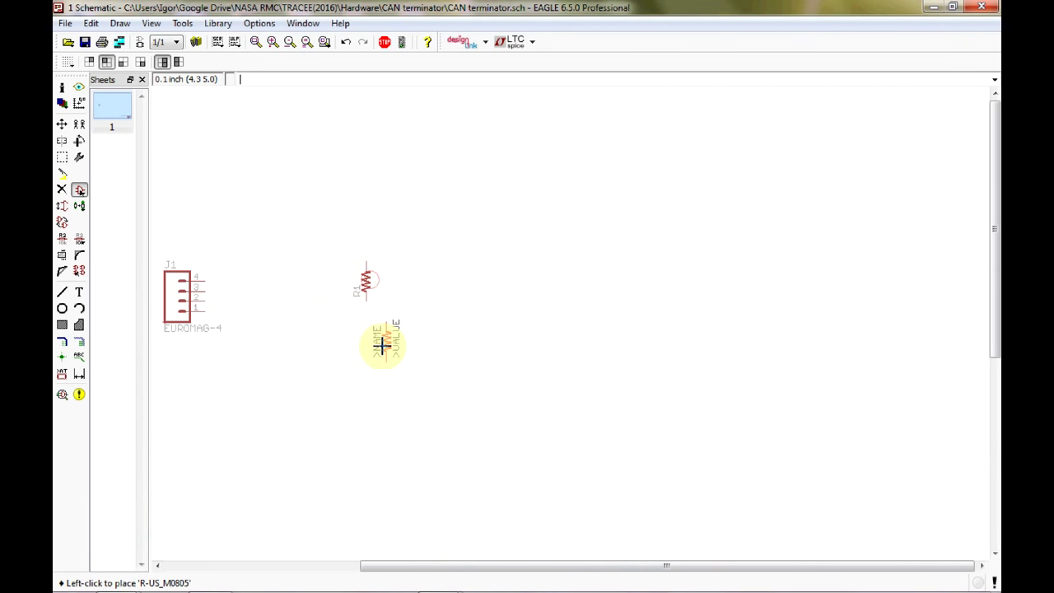
{"action": "left_click", "coordinate": [367, 350]}
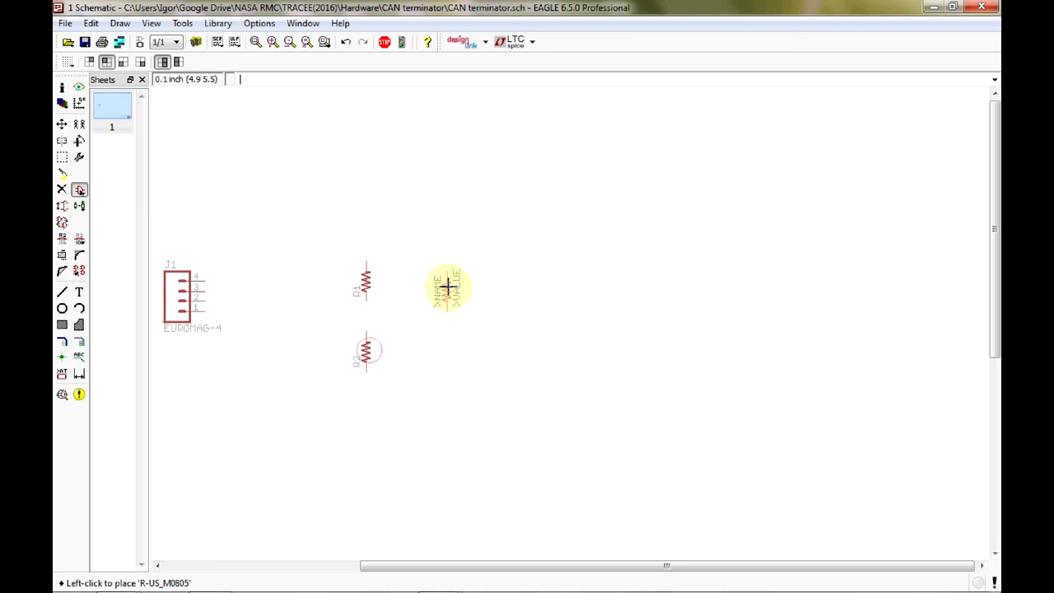
{"action": "left_click", "coordinate": [454, 280]}
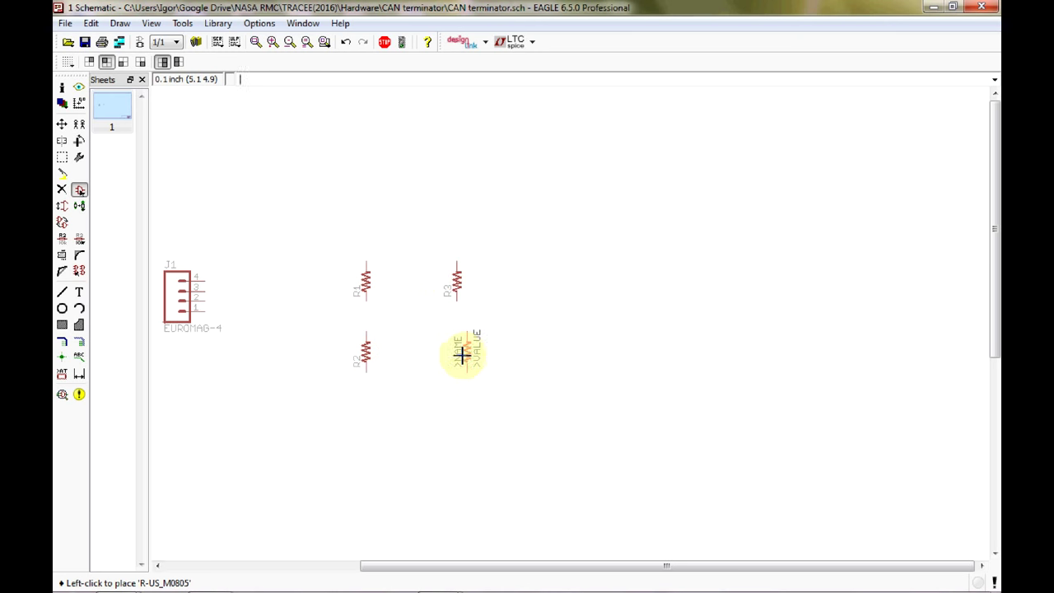
{"action": "left_click", "coordinate": [458, 351]}
{"action": "right_click", "coordinate": [372, 198]}
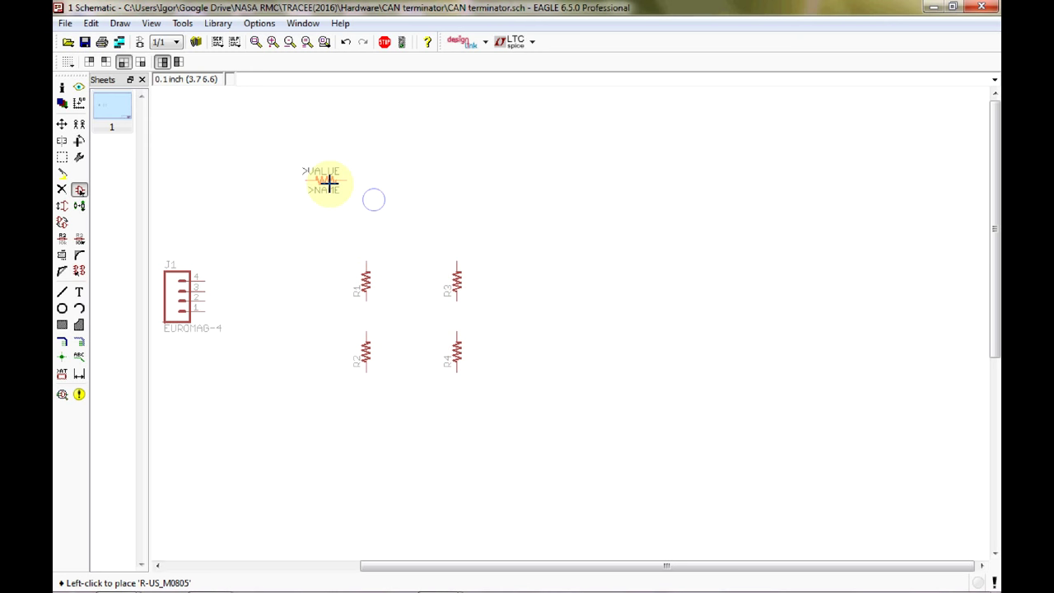
{"action": "left_click", "coordinate": [315, 128]}
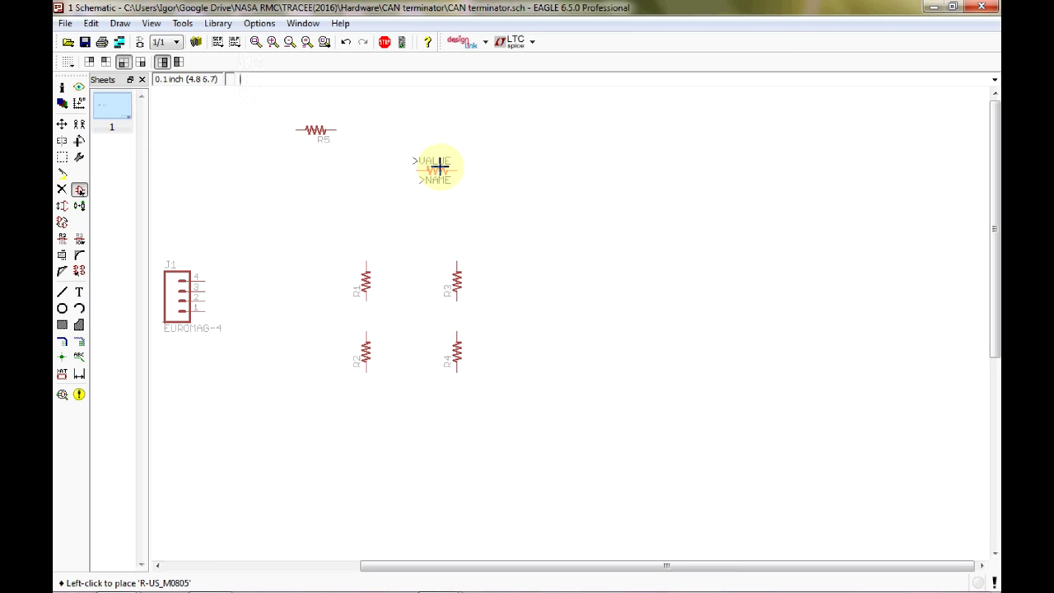
Collapse R-US_ and pick the C-USC0805 capacitor from the rcl library's C-US variants.
{"action": "key", "text": "Escape"}
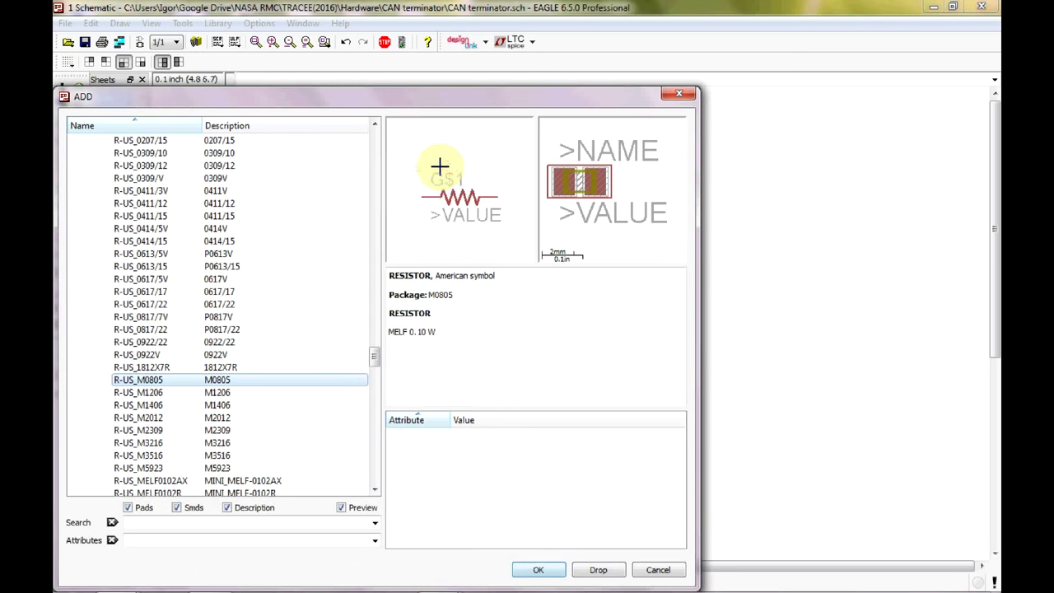
{"action": "scroll", "coordinate": [277, 259], "scroll_direction": "up", "scroll_amount": 5}
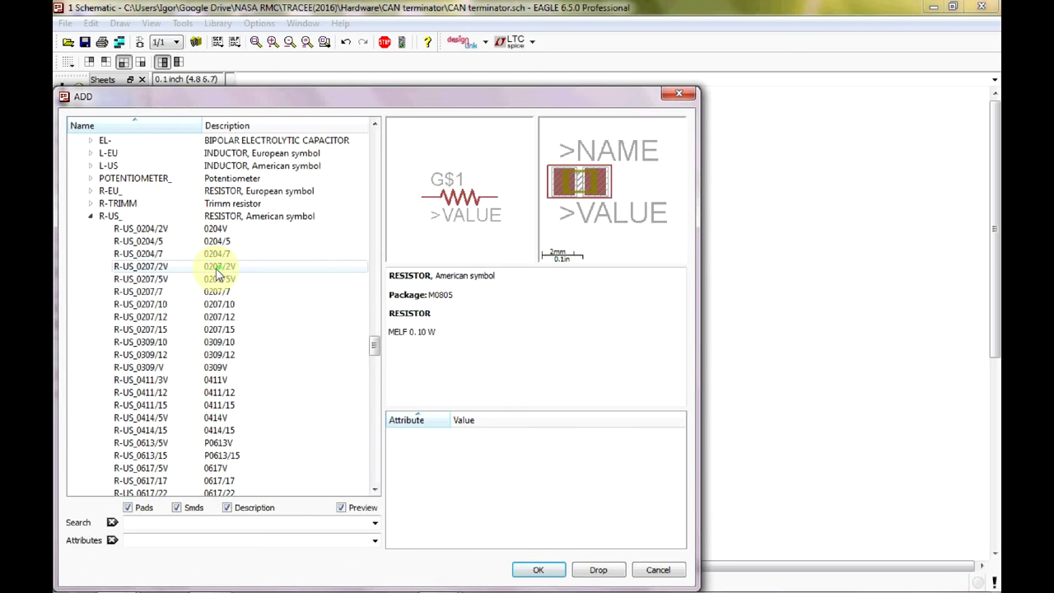
{"action": "left_click", "coordinate": [90, 216]}
{"action": "scroll", "coordinate": [92, 272], "scroll_direction": "up", "scroll_amount": 3}
{"action": "scroll", "coordinate": [91, 271], "scroll_direction": "up", "scroll_amount": 2}
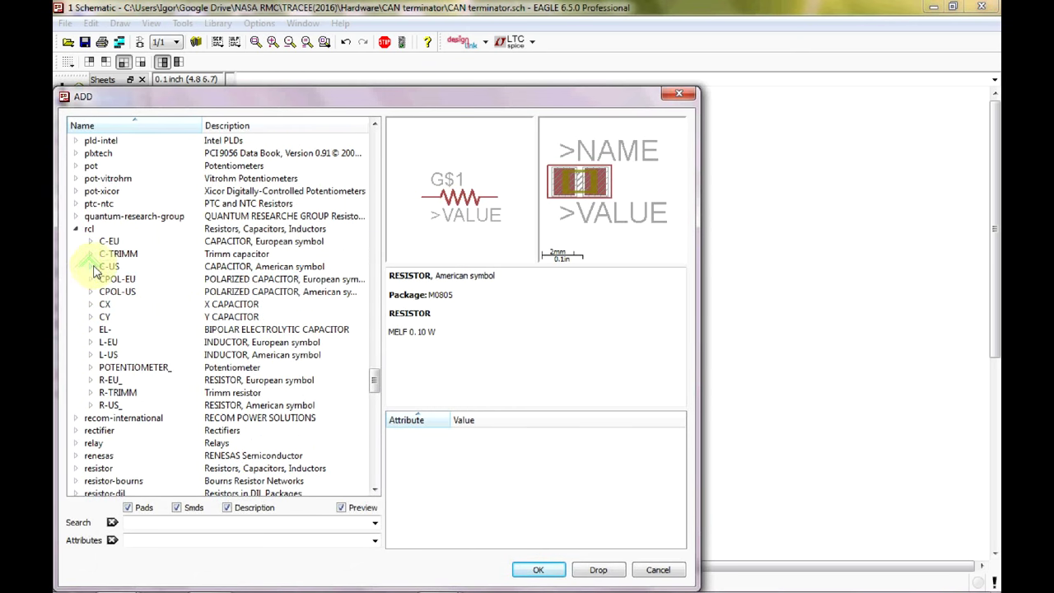
{"action": "left_click", "coordinate": [89, 267]}
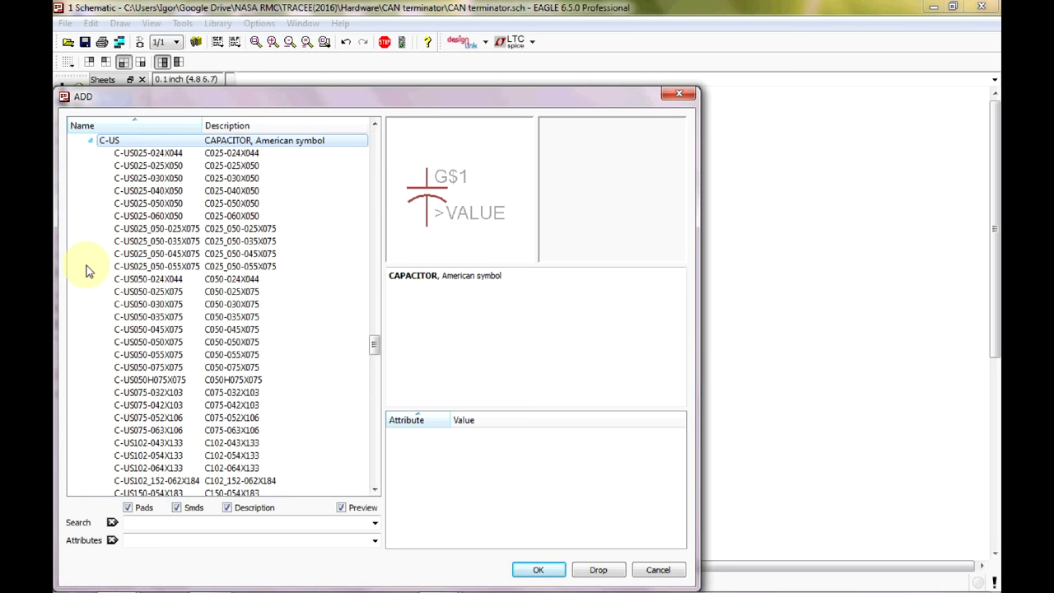
{"action": "scroll", "coordinate": [247, 290], "scroll_direction": "down", "scroll_amount": 2}
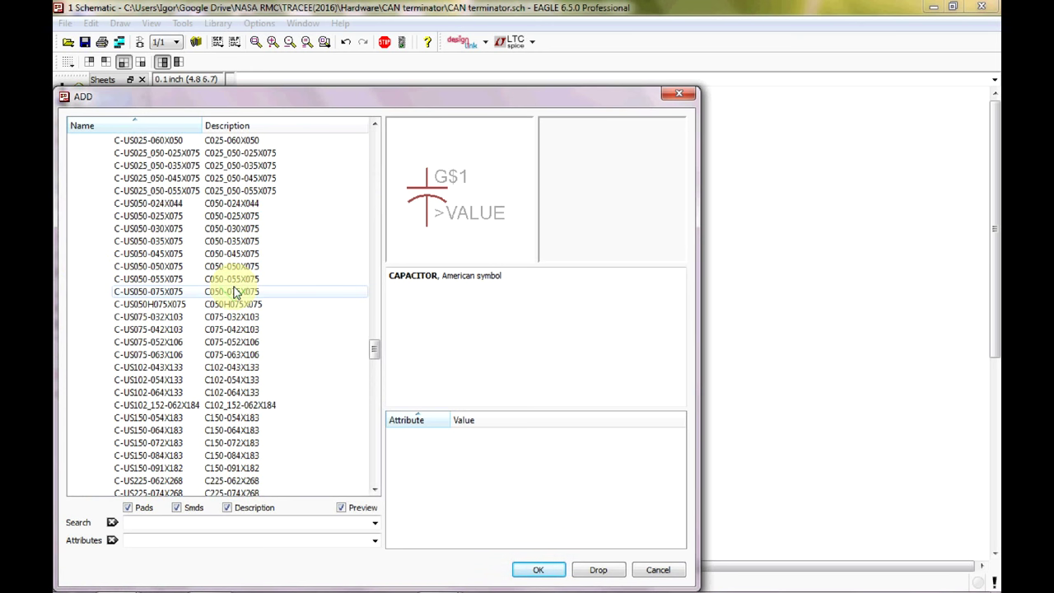
{"action": "scroll", "coordinate": [235, 293], "scroll_direction": "down", "scroll_amount": 2}
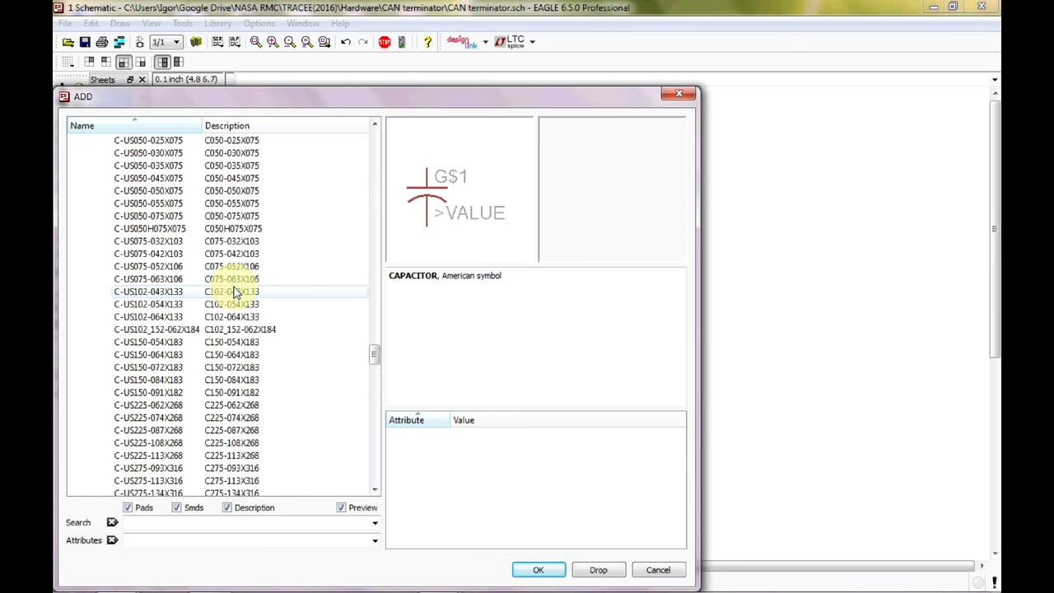
{"action": "scroll", "coordinate": [235, 292], "scroll_direction": "down", "scroll_amount": 8}
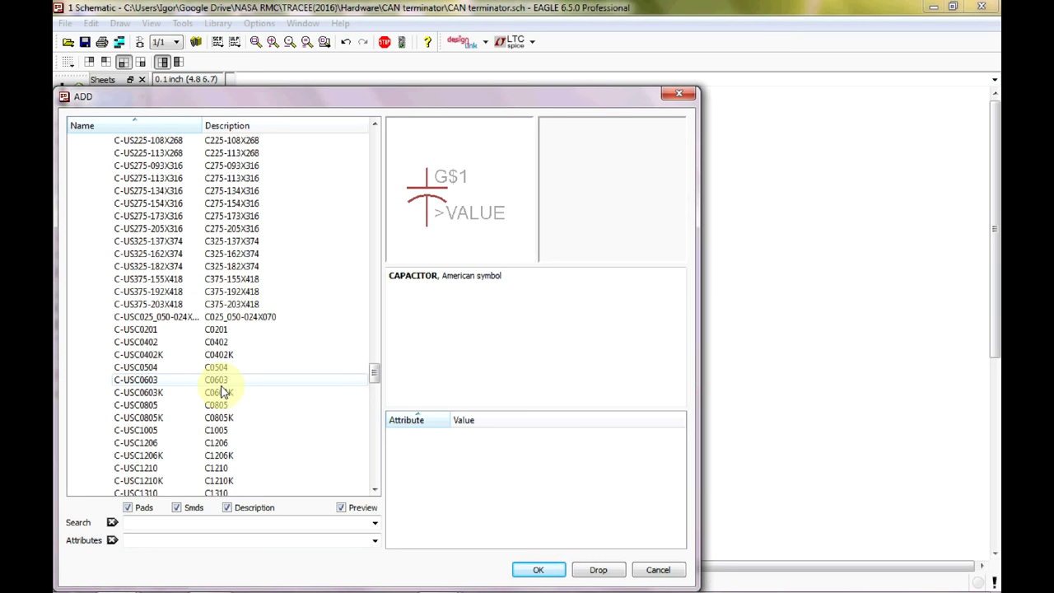
{"action": "left_click", "coordinate": [222, 405]}
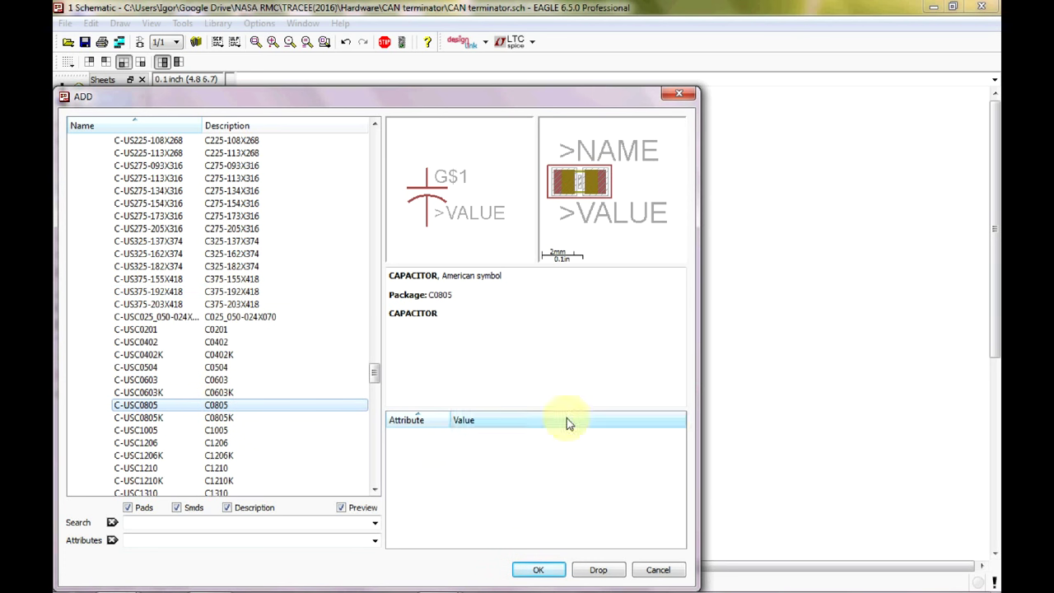
{"action": "left_click", "coordinate": [550, 568]}
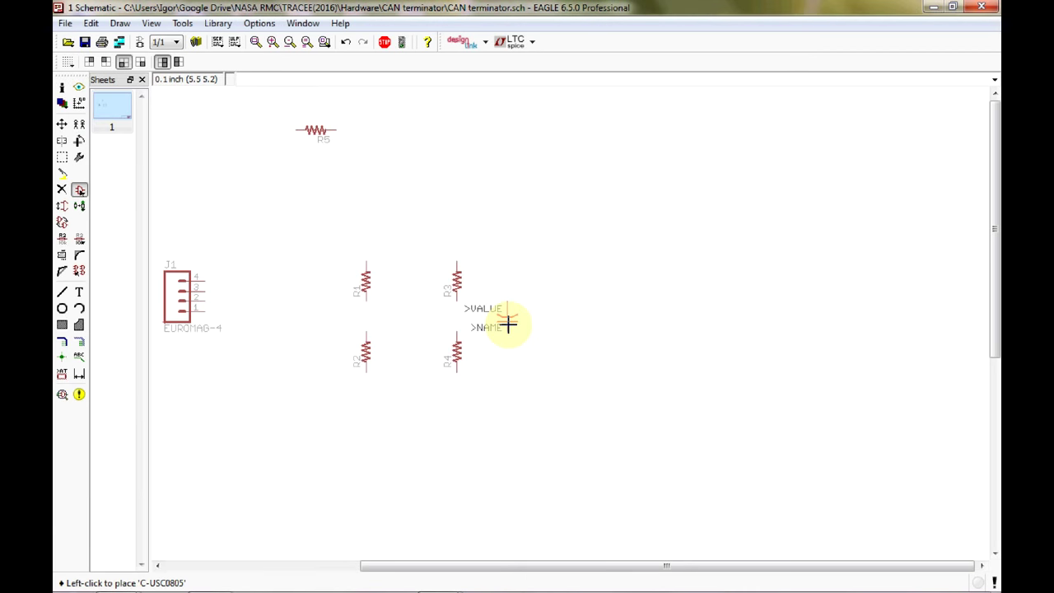
Place capacitor C1 between R2 and R4, and a rotated capacitor C2 left of R5.
{"action": "left_click", "coordinate": [397, 349]}
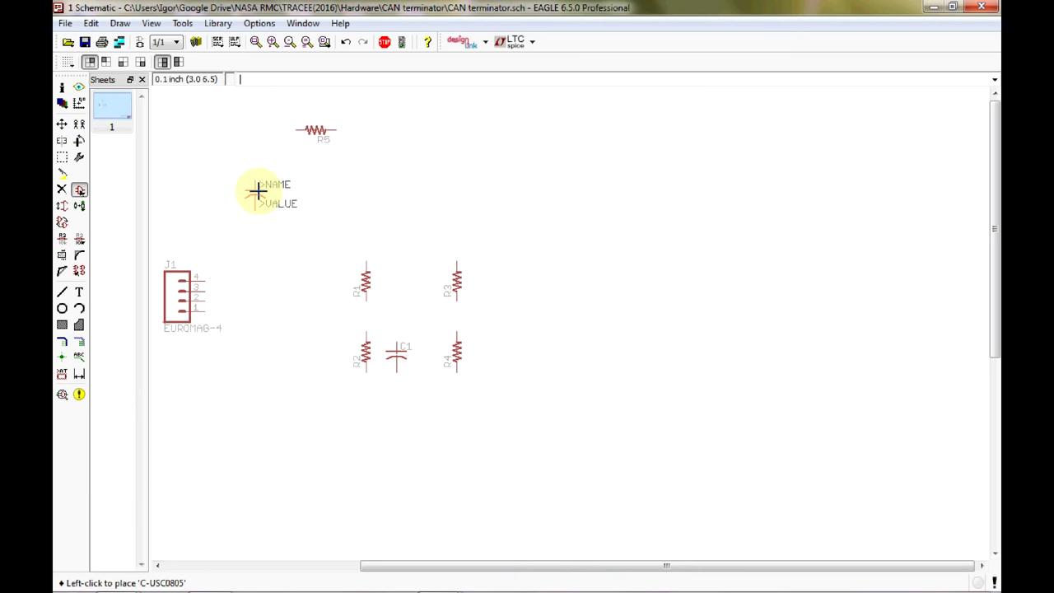
{"action": "right_click", "coordinate": [254, 202]}
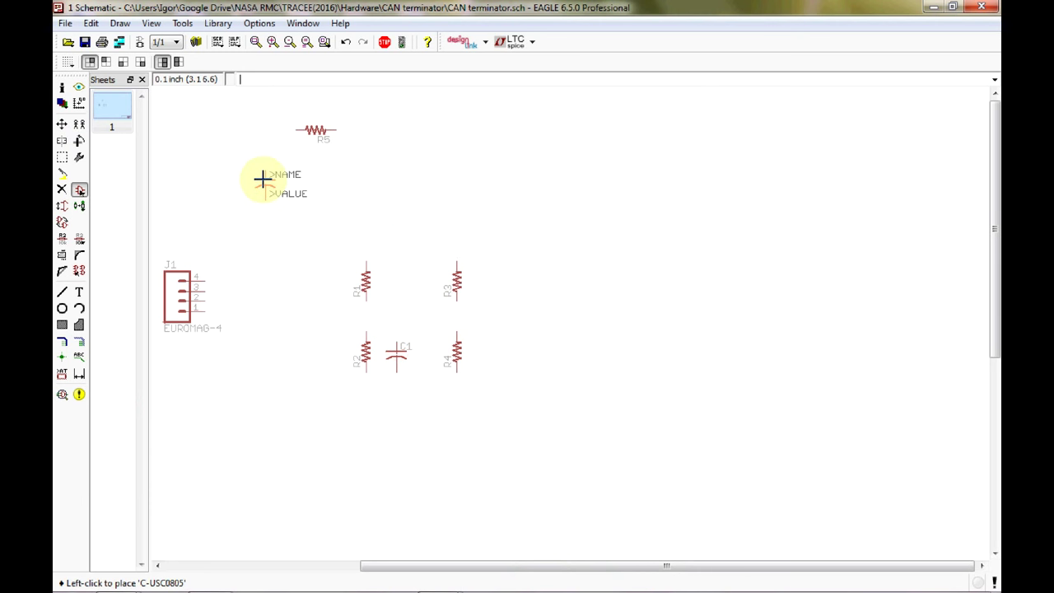
{"action": "left_click", "coordinate": [264, 178]}
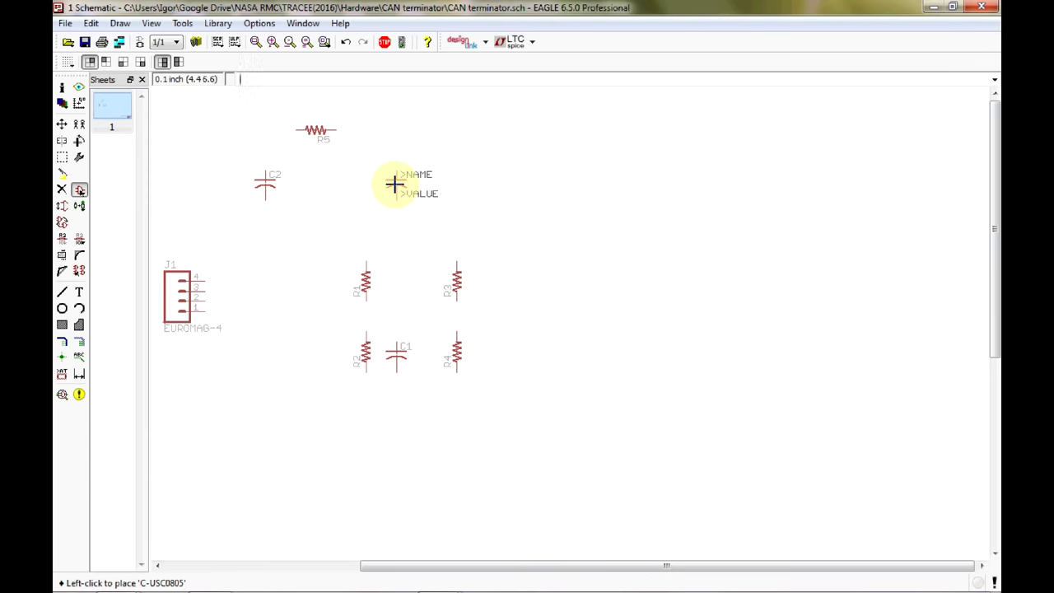
{"action": "key", "text": "Escape"}
Collapse the rcl library and choose the GND symbol from supply1 for placement.
{"action": "scroll", "coordinate": [239, 305], "scroll_direction": "up", "scroll_amount": 15}
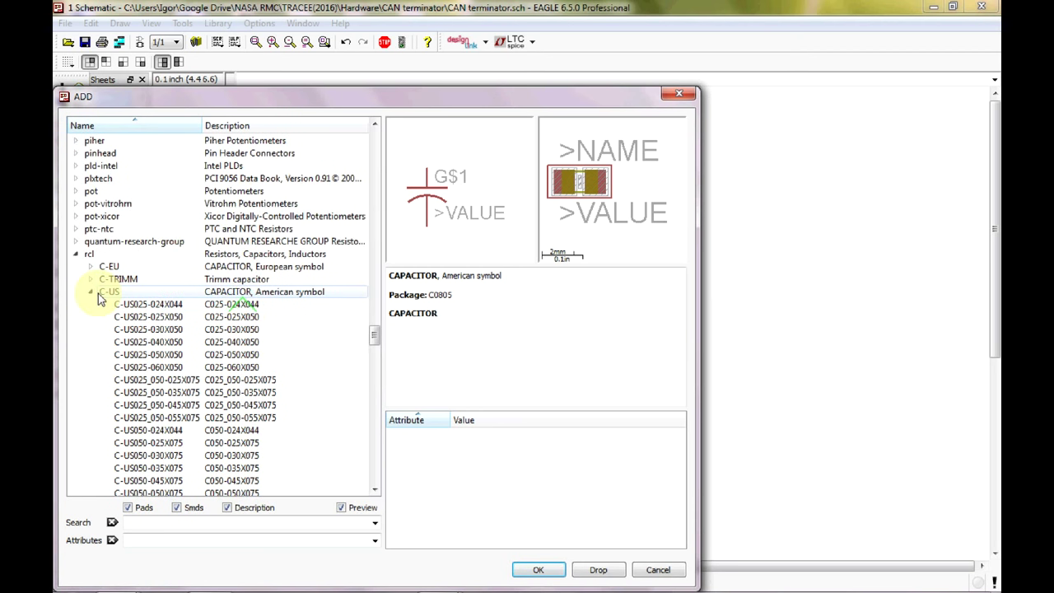
{"action": "left_click", "coordinate": [91, 293]}
{"action": "left_click", "coordinate": [75, 253]}
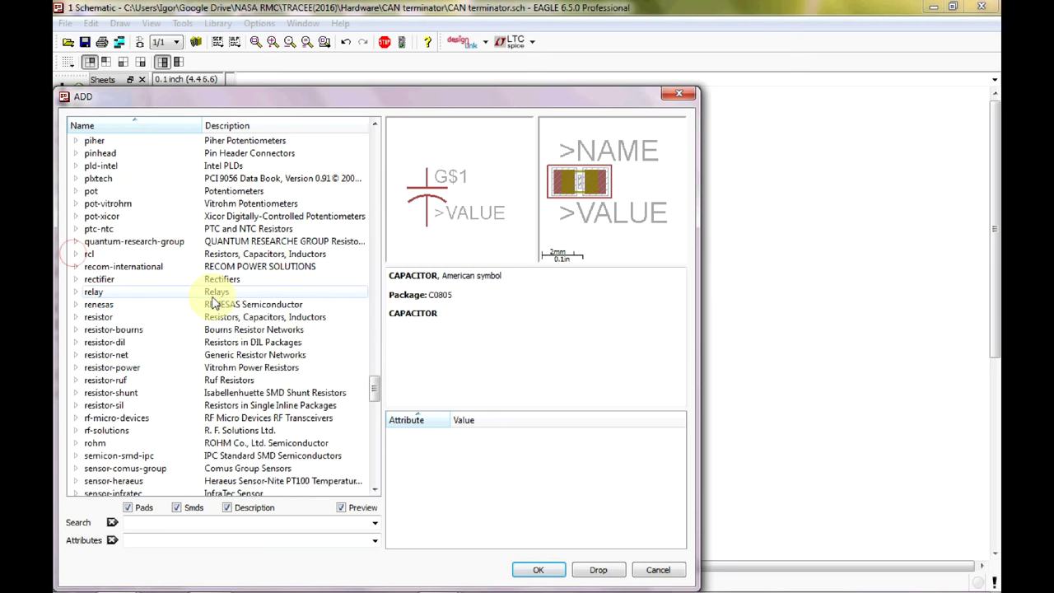
{"action": "scroll", "coordinate": [212, 303], "scroll_direction": "down", "scroll_amount": 5}
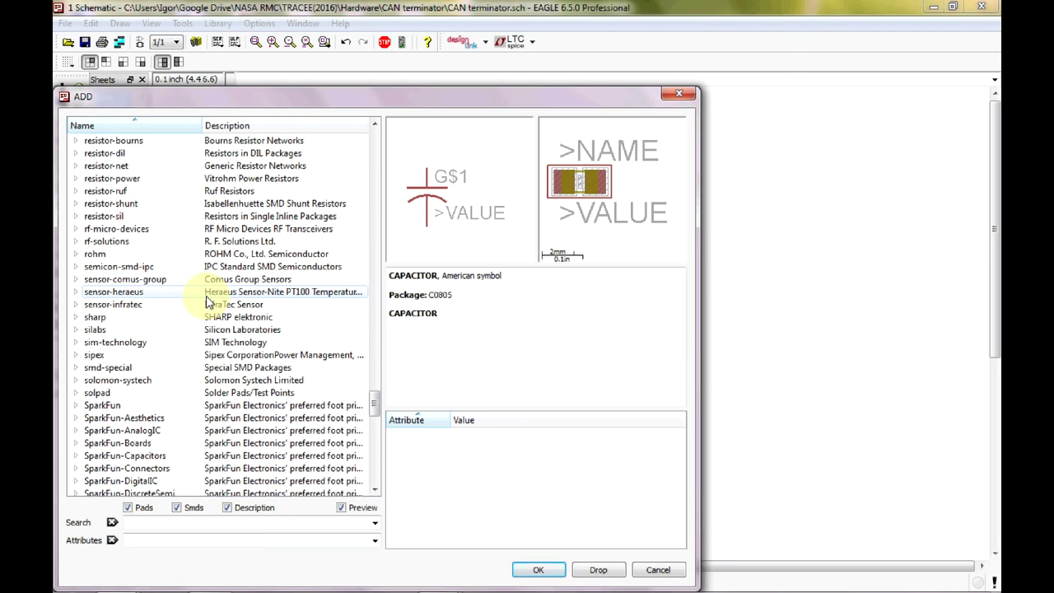
{"action": "scroll", "coordinate": [208, 302], "scroll_direction": "down", "scroll_amount": 5}
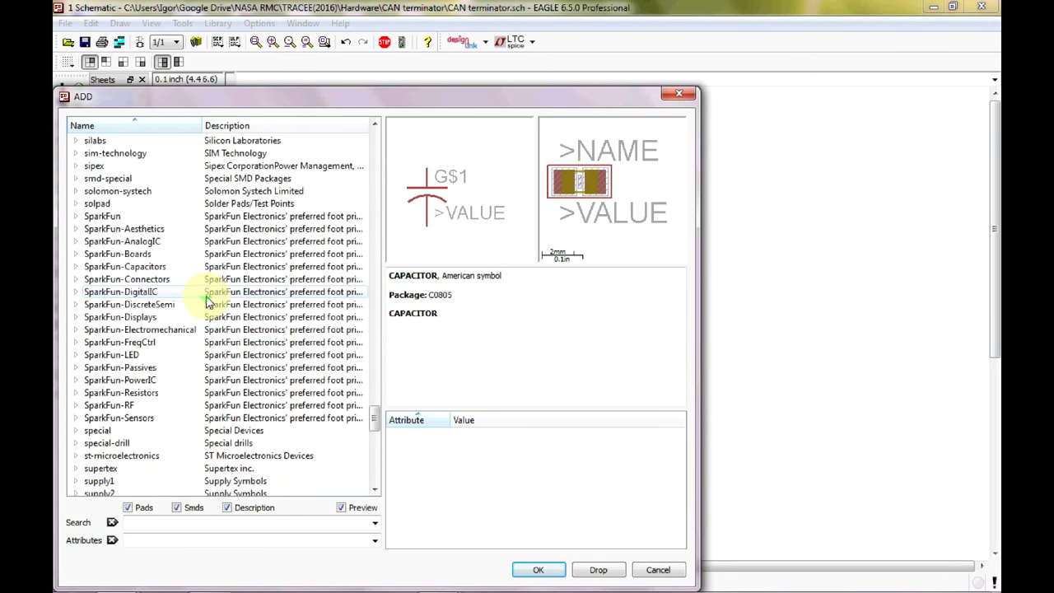
{"action": "scroll", "coordinate": [208, 302], "scroll_direction": "down", "scroll_amount": 3}
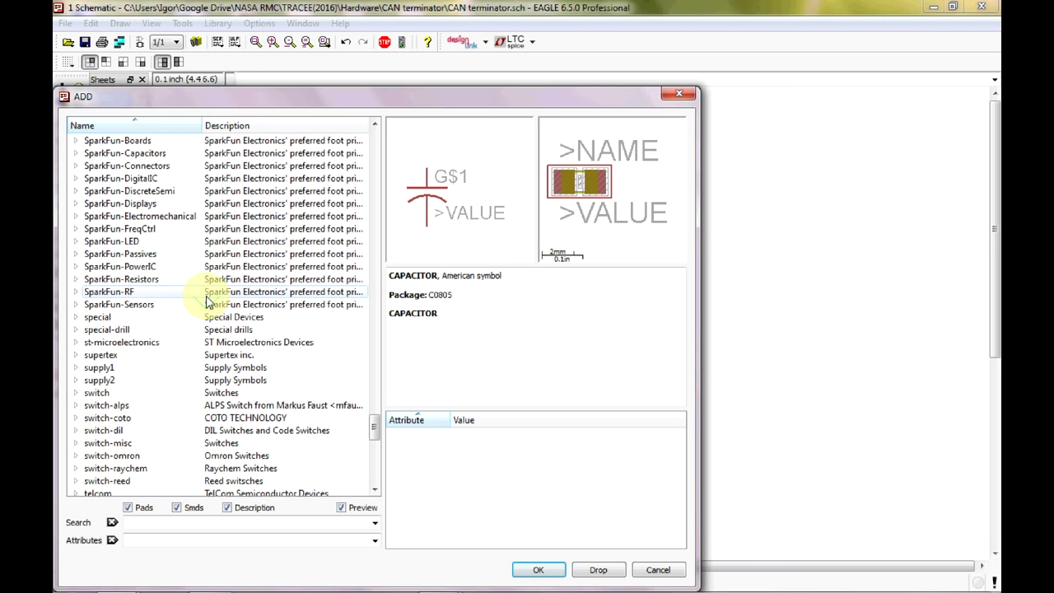
{"action": "left_click", "coordinate": [76, 369]}
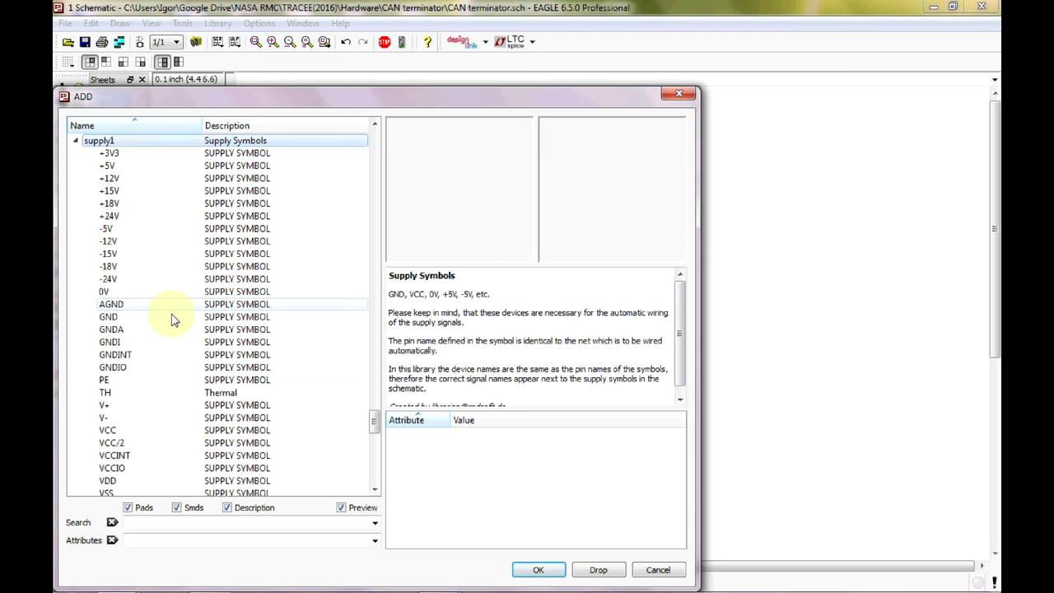
{"action": "left_click", "coordinate": [136, 316]}
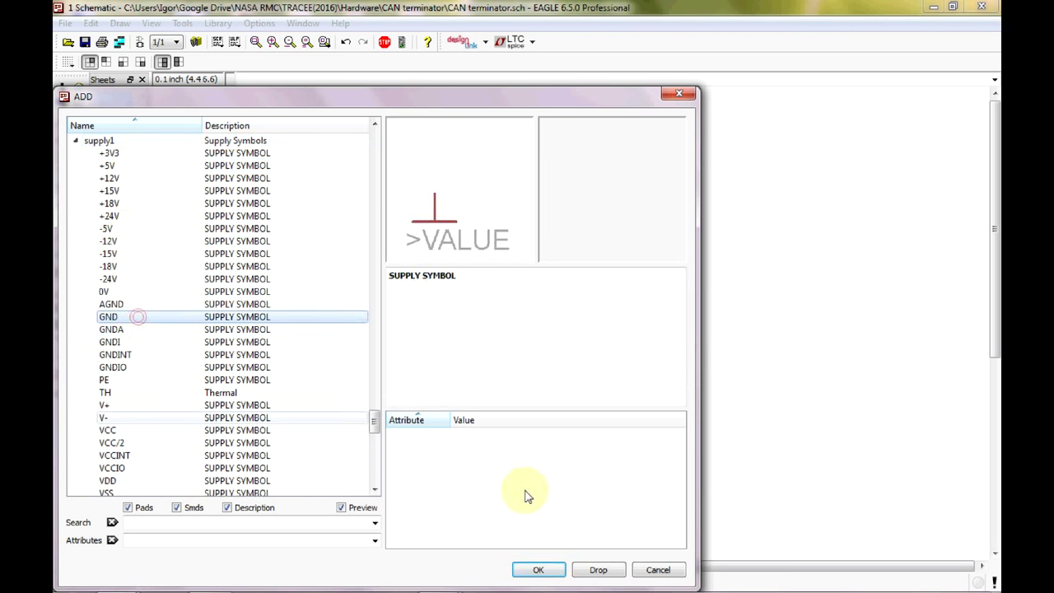
{"action": "left_click", "coordinate": [550, 570]}
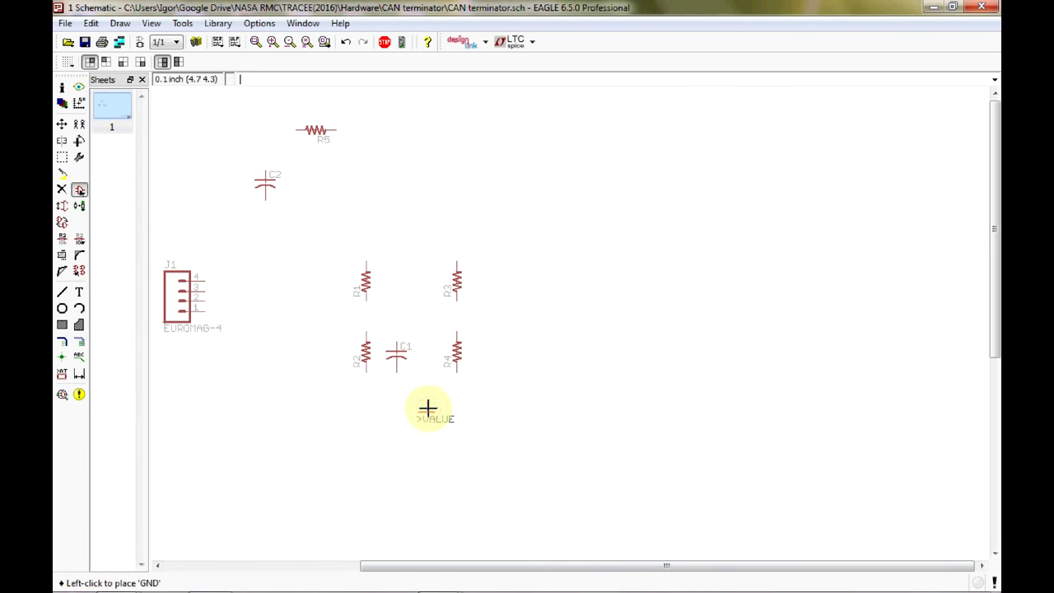
Place three GND symbols: below C1, below J1 at lower left, and right of C2.
{"action": "left_click", "coordinate": [426, 409]}
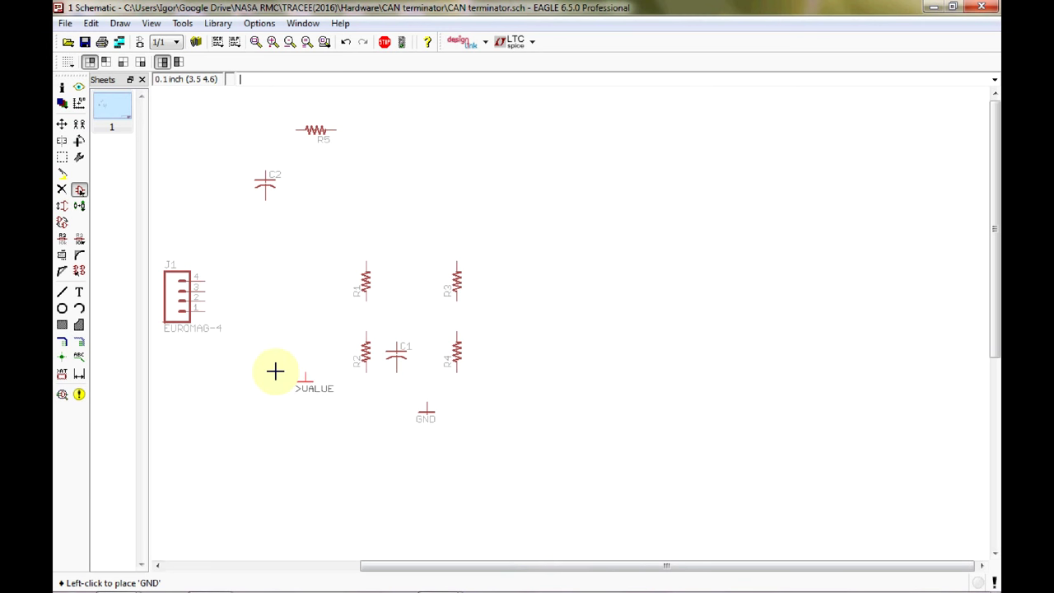
{"action": "left_click", "coordinate": [254, 409]}
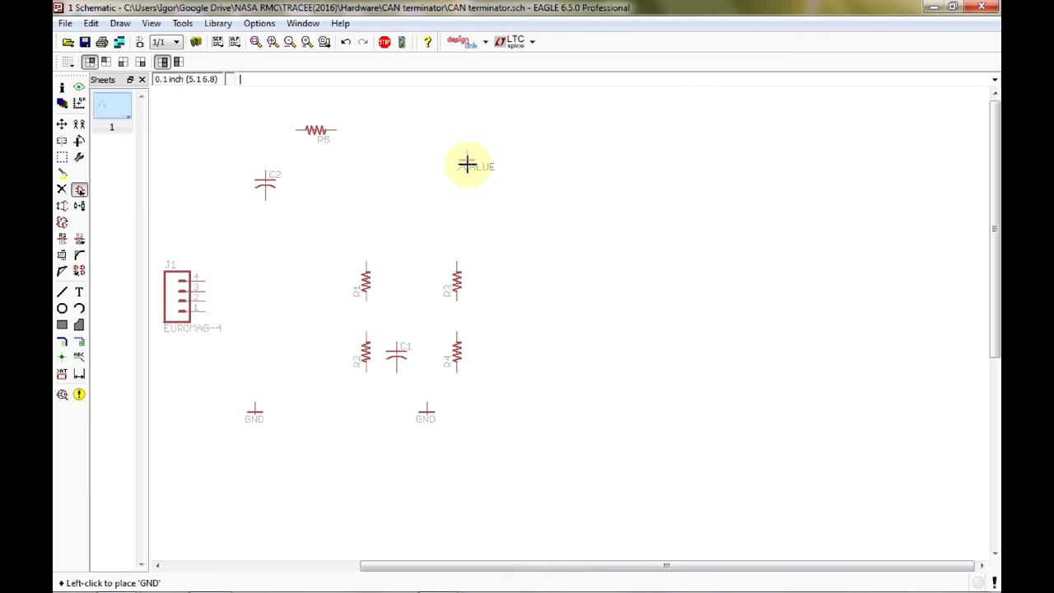
{"action": "left_click", "coordinate": [467, 159]}
{"action": "key", "text": "Escape"}
{"action": "key", "text": "Escape"}
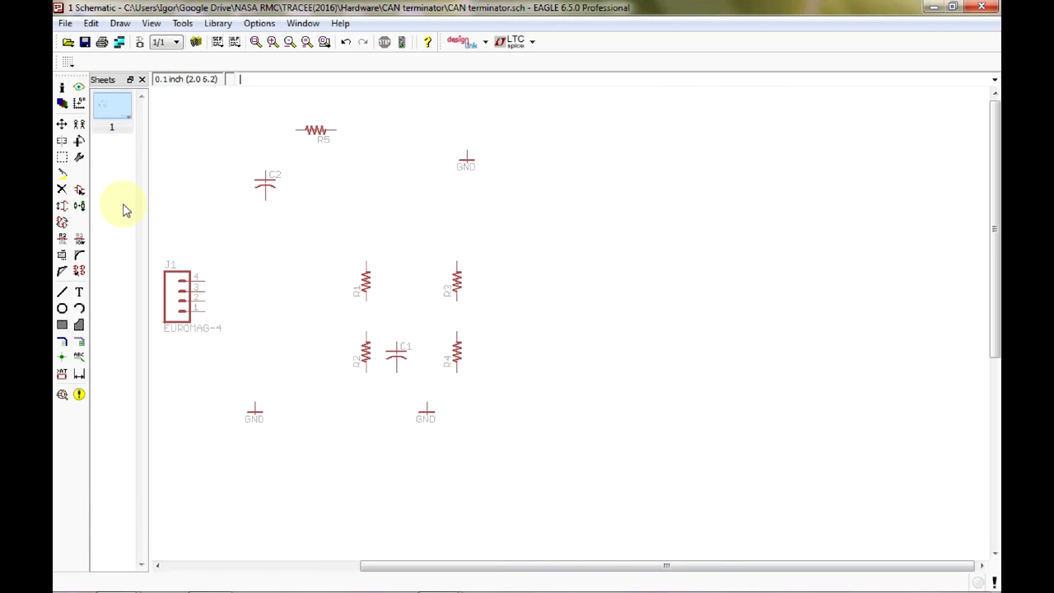
Collapse supply1, expand the adafruit library and expand its LED device's package variants.
{"action": "left_click", "coordinate": [79, 189]}
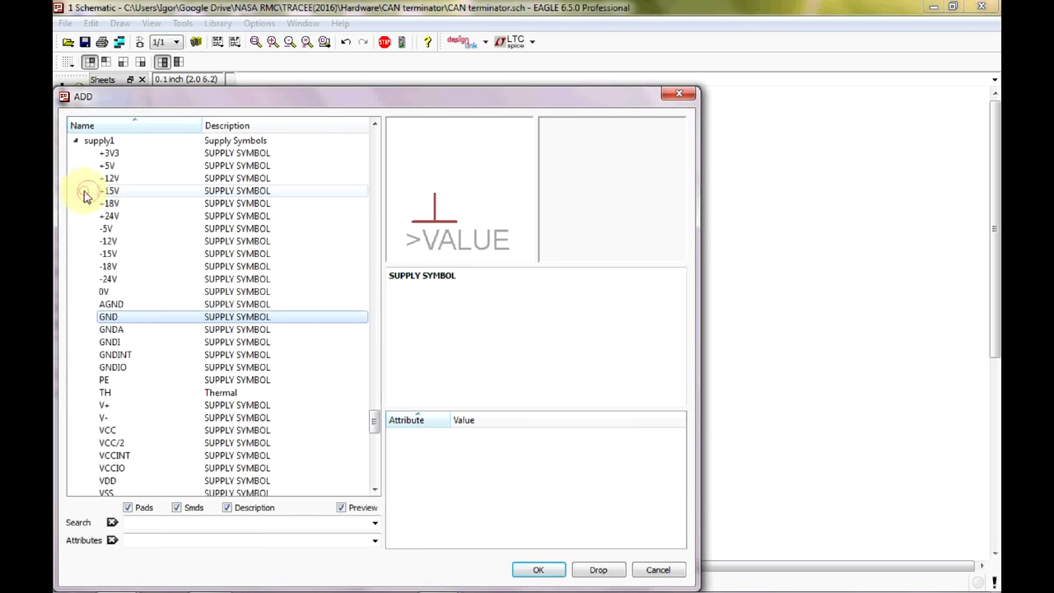
{"action": "left_click", "coordinate": [75, 141]}
{"action": "left_click_drag", "start_coordinate": [373, 448], "coordinate": [383, 145]}
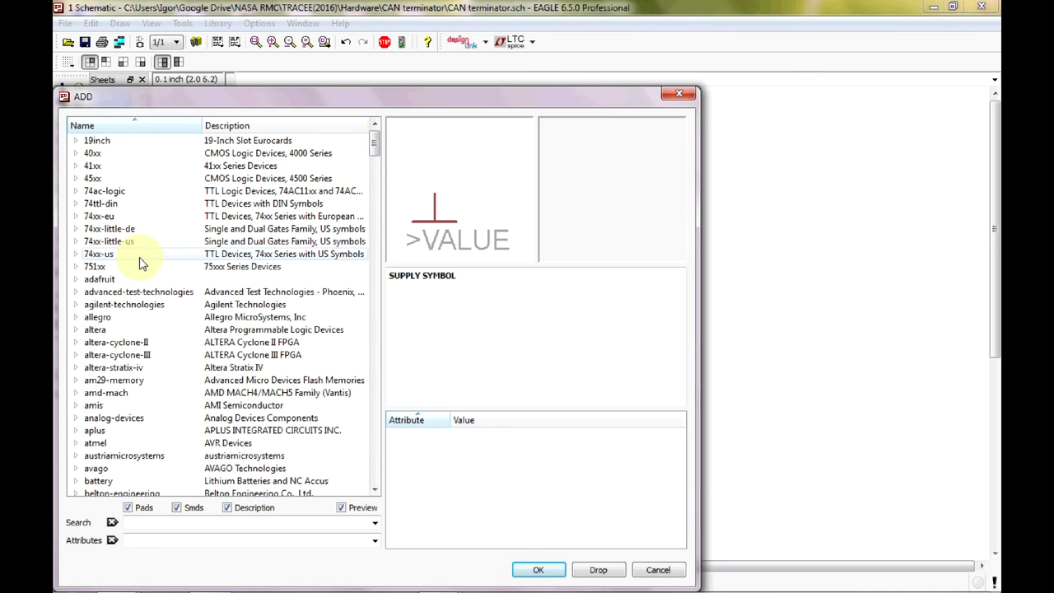
{"action": "left_click", "coordinate": [103, 280]}
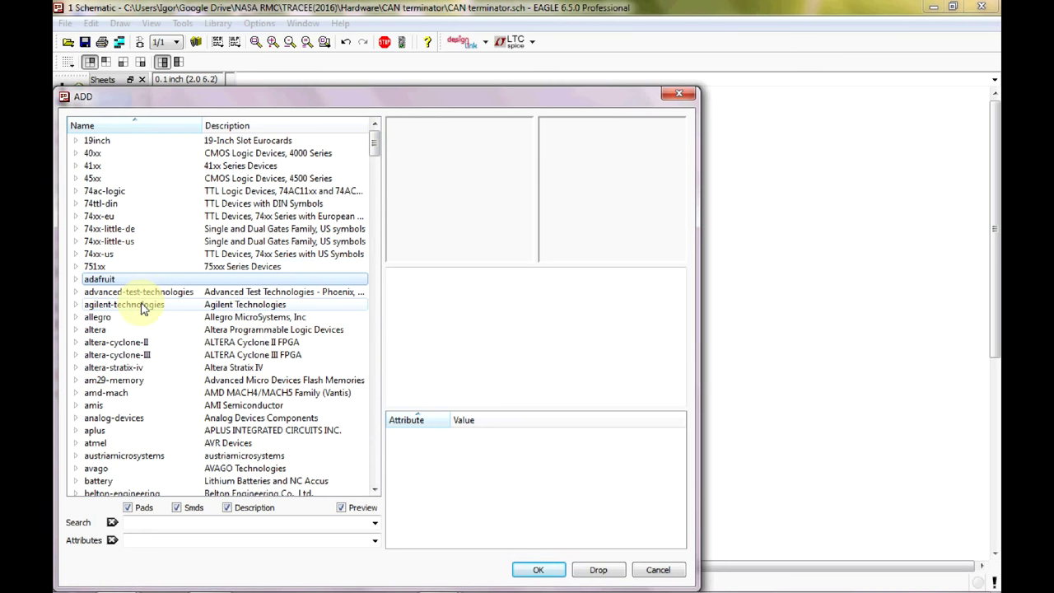
{"action": "left_click", "coordinate": [76, 279]}
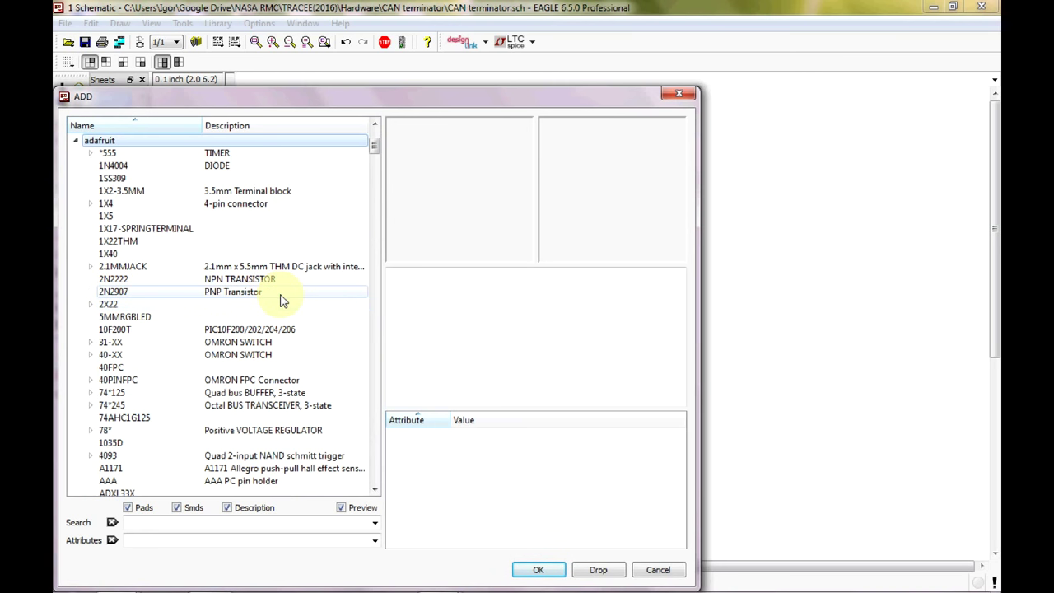
{"action": "scroll", "coordinate": [280, 301], "scroll_direction": "down", "scroll_amount": 8}
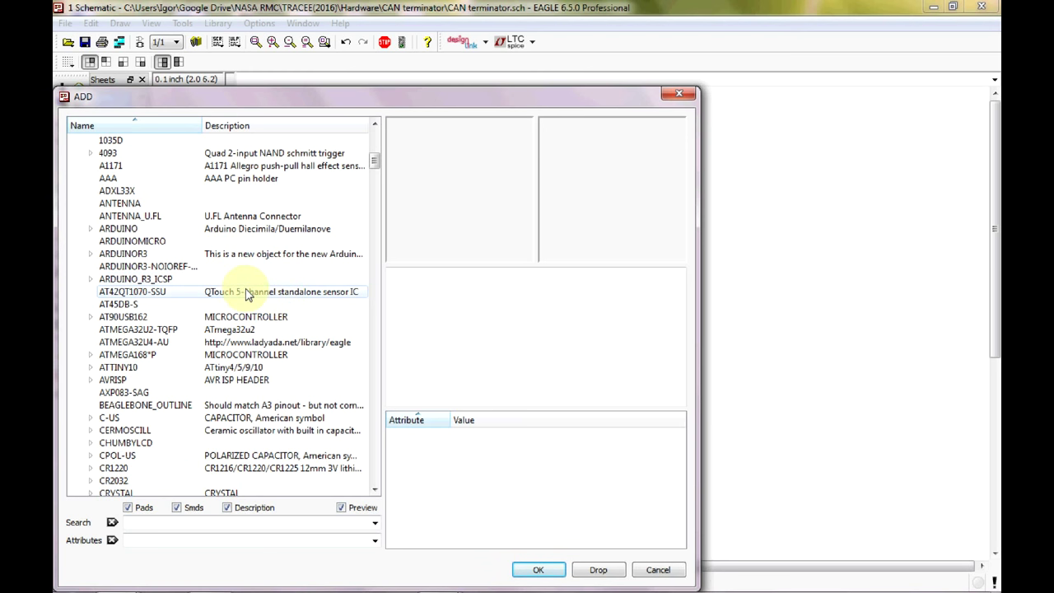
{"action": "scroll", "coordinate": [280, 300], "scroll_direction": "down", "scroll_amount": 6}
{"action": "scroll", "coordinate": [253, 302], "scroll_direction": "down", "scroll_amount": 3}
{"action": "scroll", "coordinate": [256, 302], "scroll_direction": "down", "scroll_amount": 1}
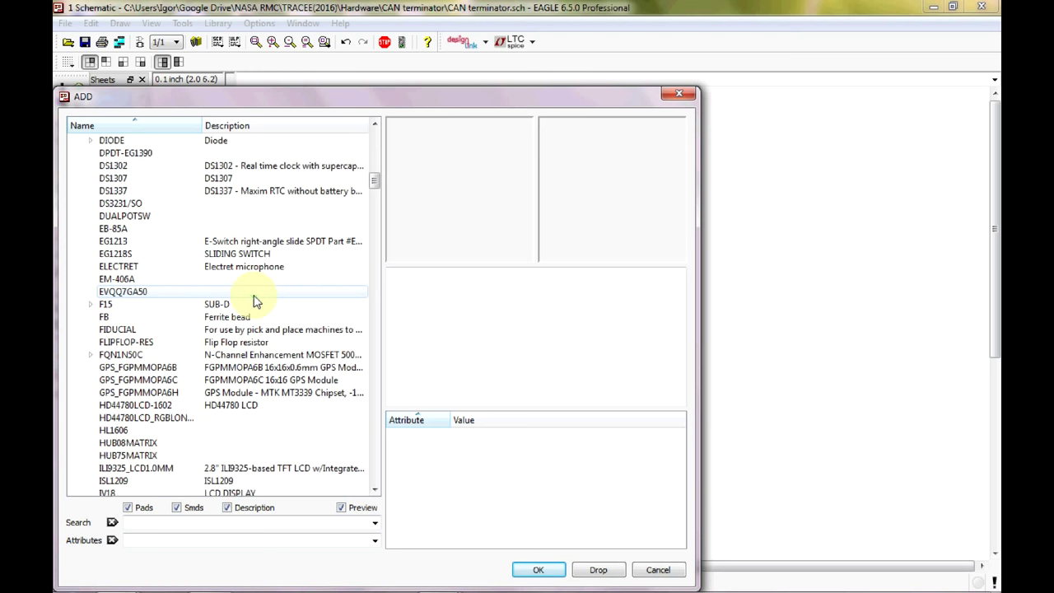
{"action": "scroll", "coordinate": [255, 301], "scroll_direction": "down", "scroll_amount": 5}
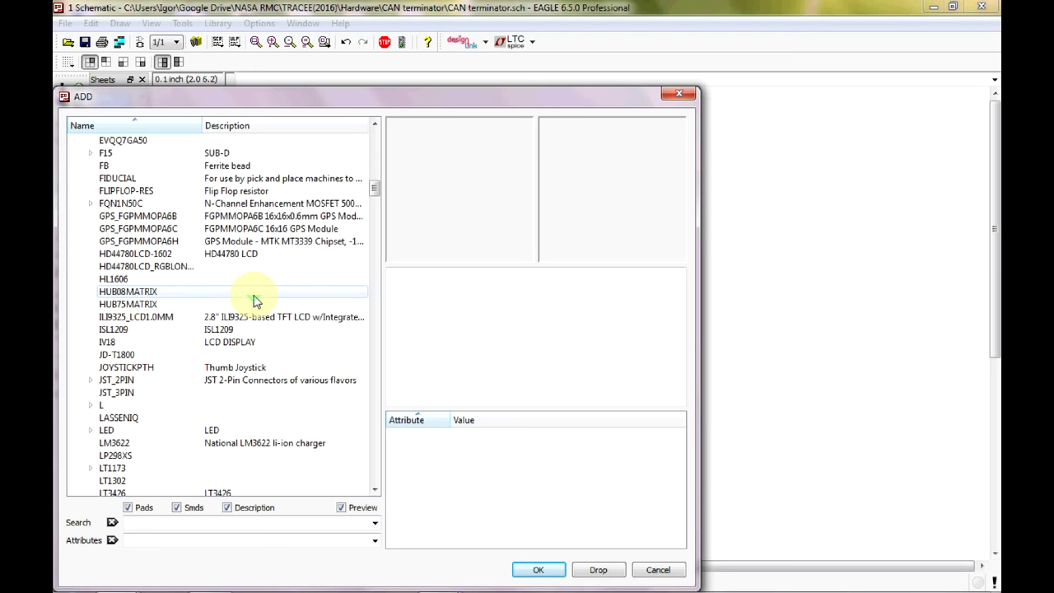
{"action": "left_click", "coordinate": [91, 393]}
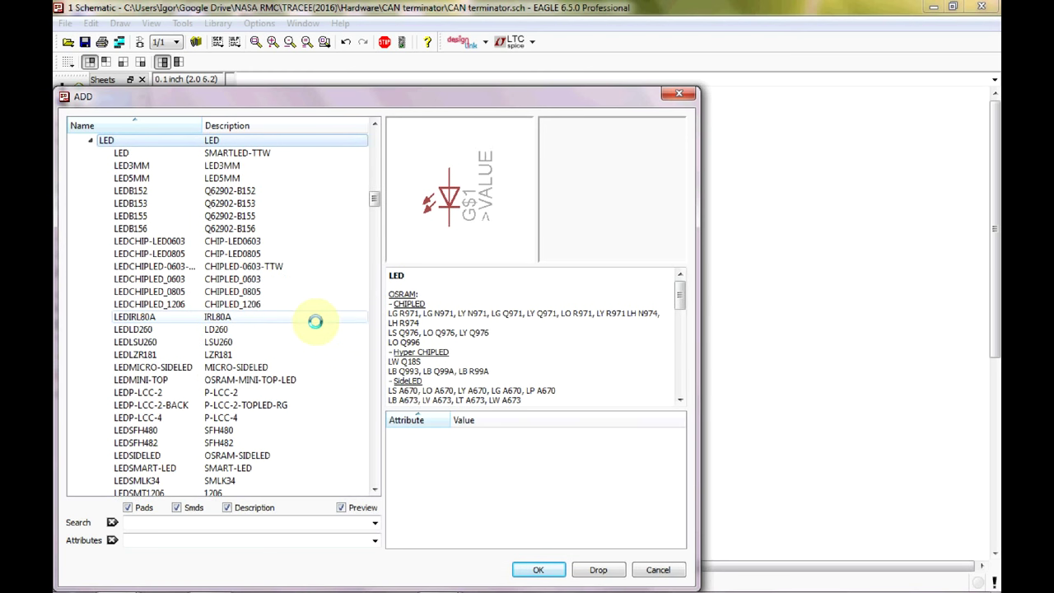
Choose the adafruit LED in the LEDCHIP-LED0805 package over LEDCHIPLED_0805.
{"action": "left_click", "coordinate": [276, 255]}
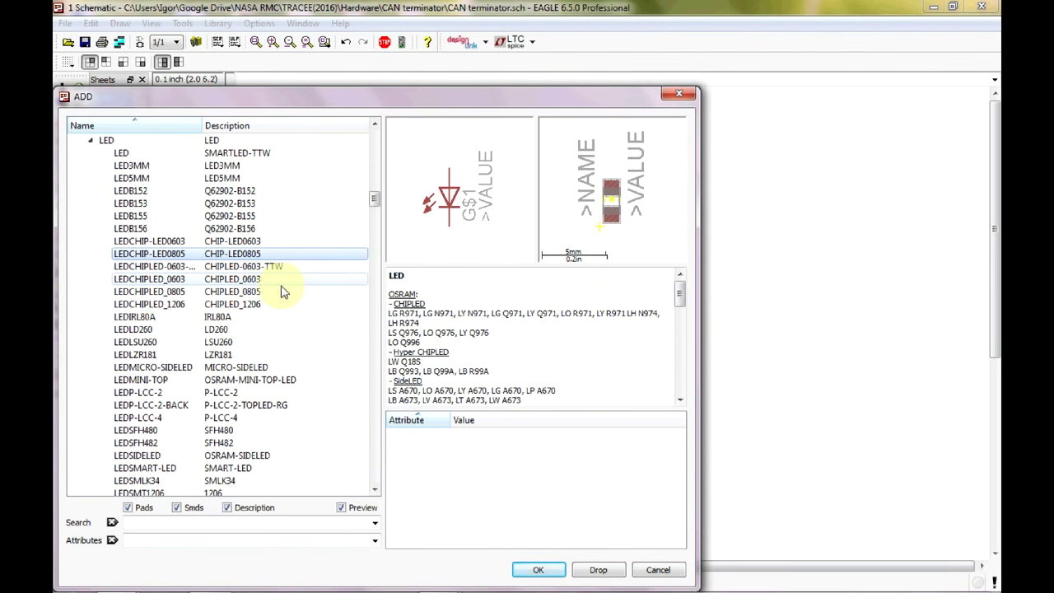
{"action": "left_click", "coordinate": [247, 293]}
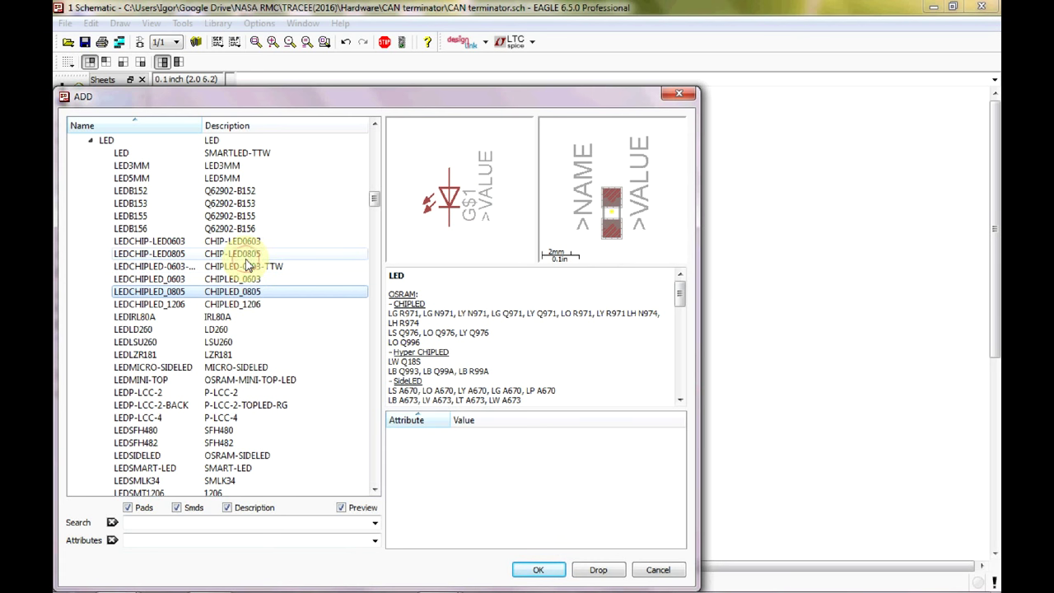
{"action": "left_click", "coordinate": [245, 256]}
{"action": "left_click", "coordinate": [538, 571]}
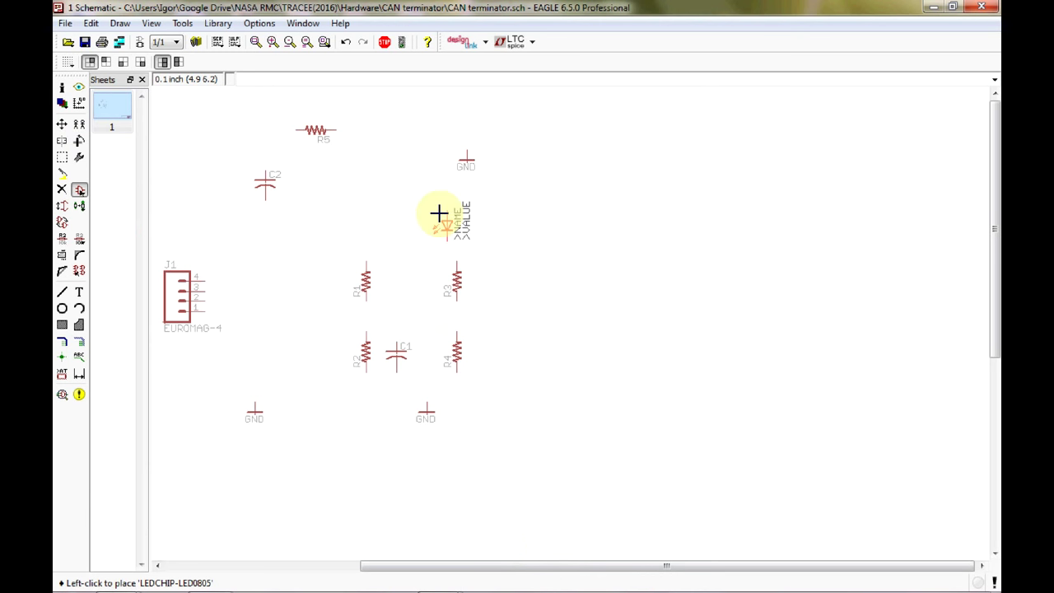
Place LED1 at the top of the sheet just right of R5.
{"action": "left_click", "coordinate": [380, 129]}
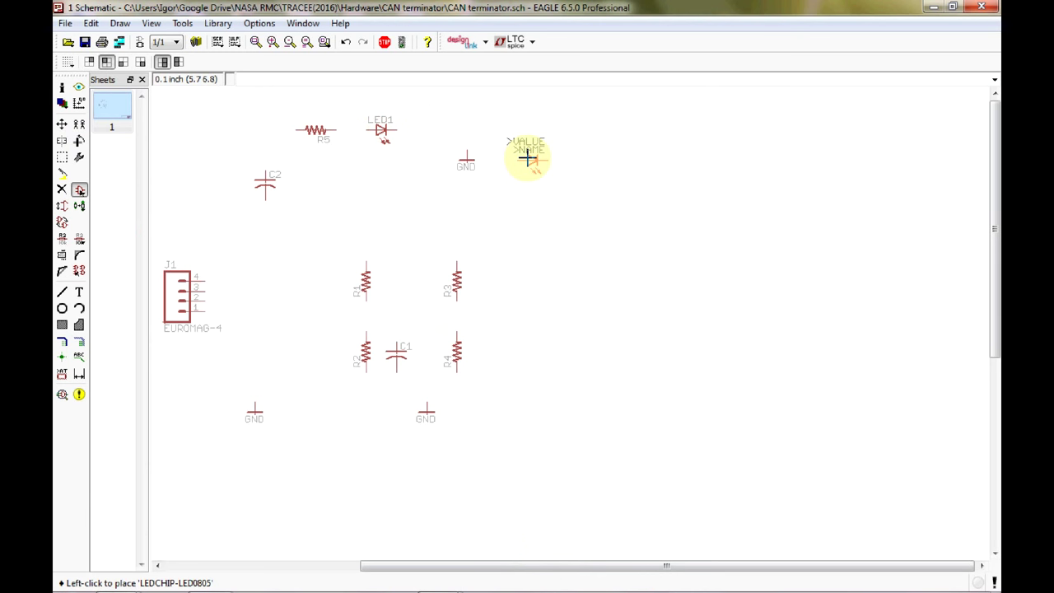
{"action": "key", "text": "Escape"}
{"action": "key", "text": "Escape"}
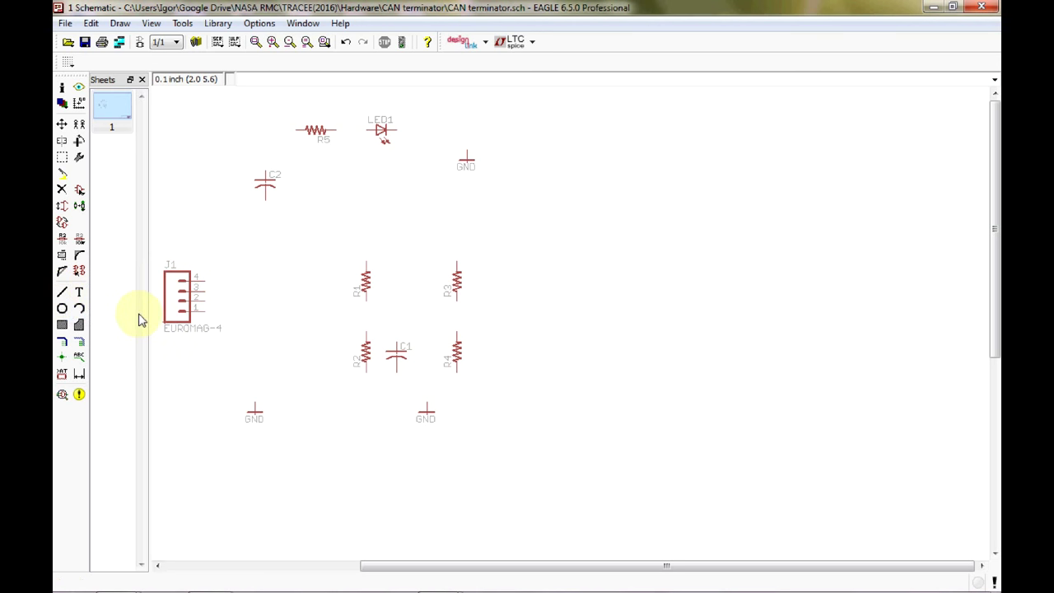
Draw nets from R2's lower pin to J1 pin 1 and R1's top pin to J1 pin 2.
{"action": "left_click", "coordinate": [80, 342]}
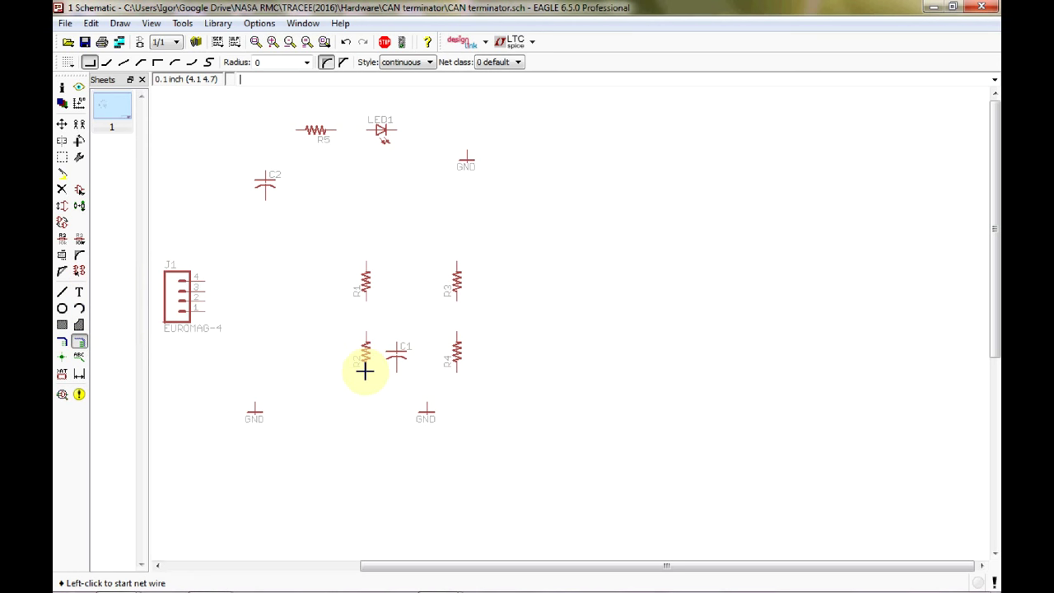
{"action": "left_click", "coordinate": [362, 381]}
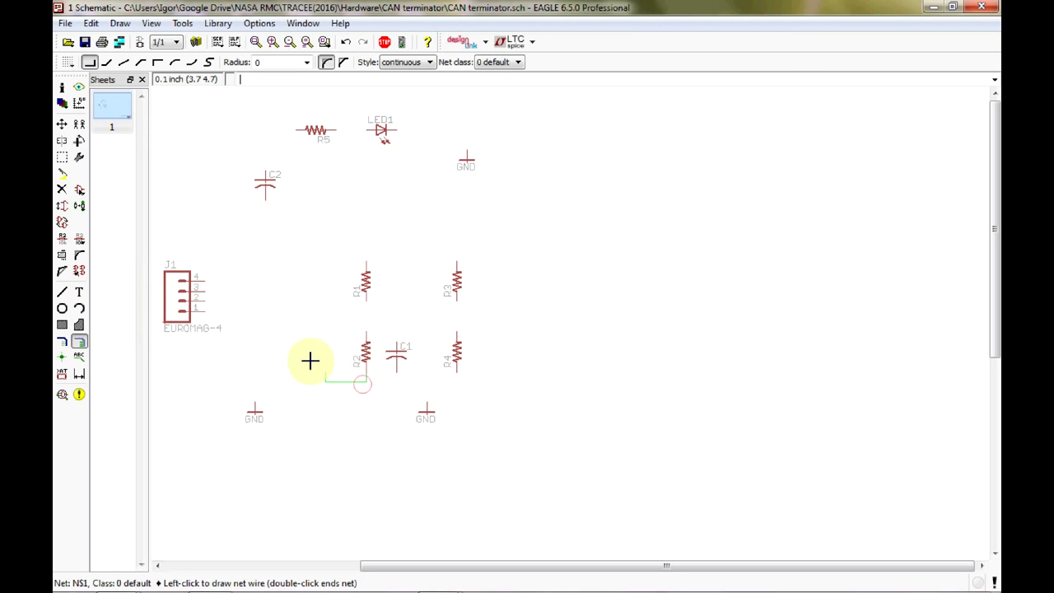
{"action": "left_click", "coordinate": [304, 318]}
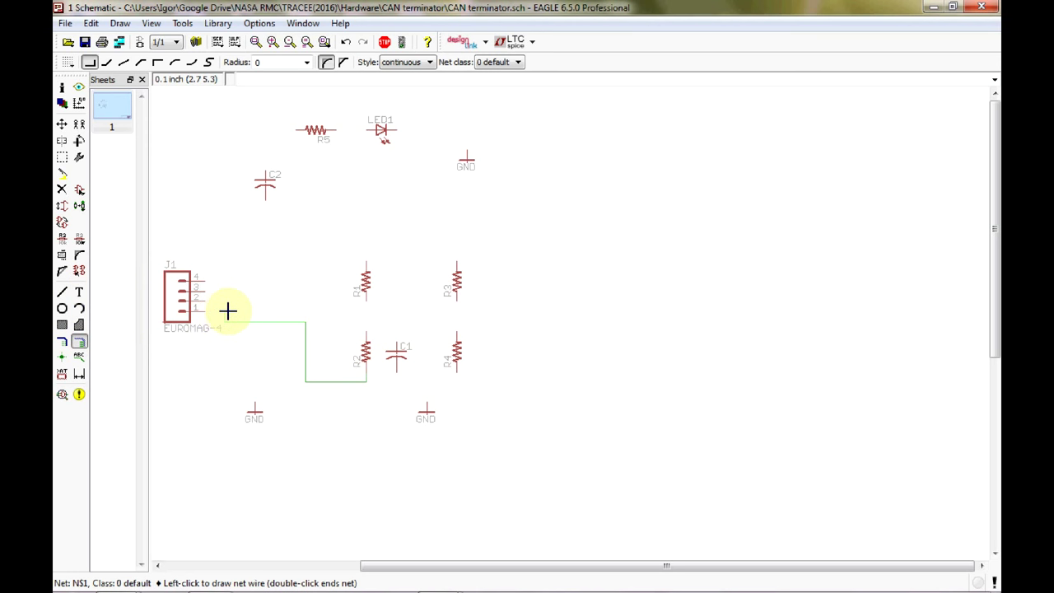
{"action": "left_click", "coordinate": [205, 312]}
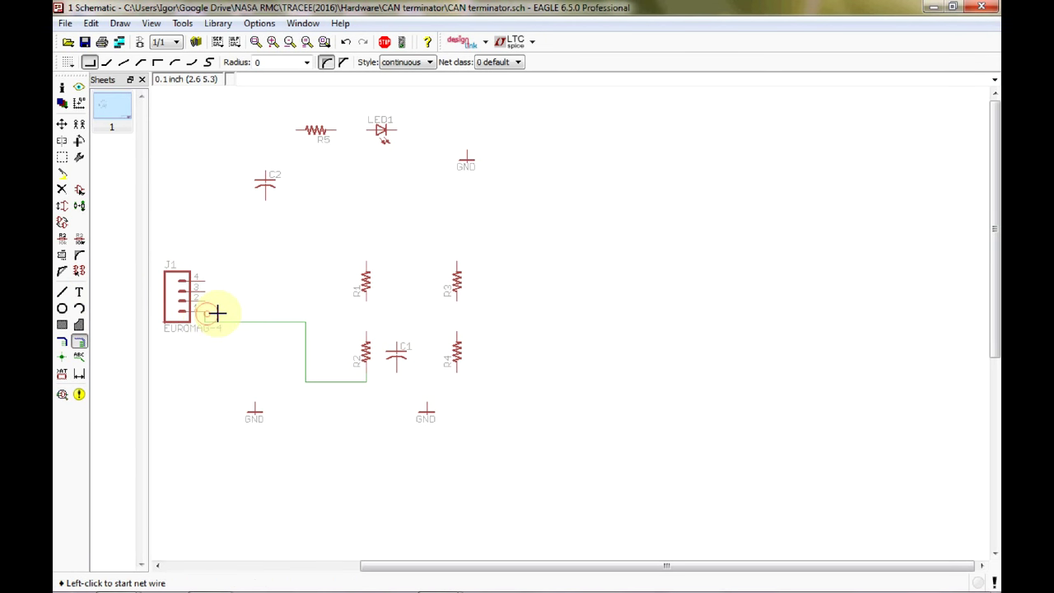
{"action": "left_click", "coordinate": [365, 262]}
{"action": "left_click", "coordinate": [300, 301]}
{"action": "left_click", "coordinate": [203, 302]}
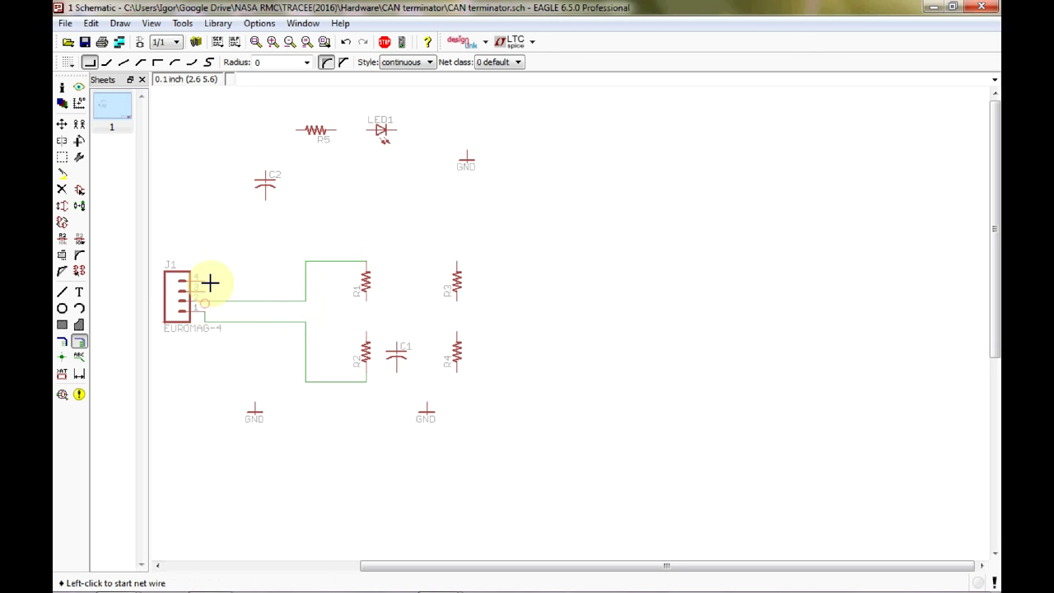
Move the J1 pin 1 wire segment so it lines up straight with the pin.
{"action": "left_click", "coordinate": [66, 128]}
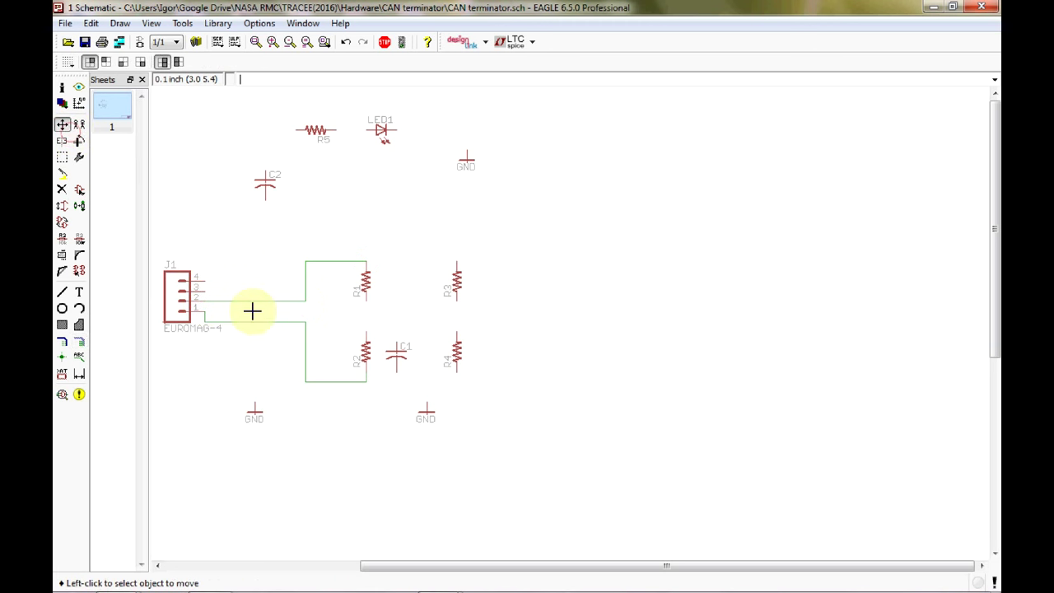
{"action": "left_click", "coordinate": [252, 319]}
{"action": "left_click", "coordinate": [252, 310]}
{"action": "left_click", "coordinate": [251, 310]}
{"action": "left_click", "coordinate": [252, 301]}
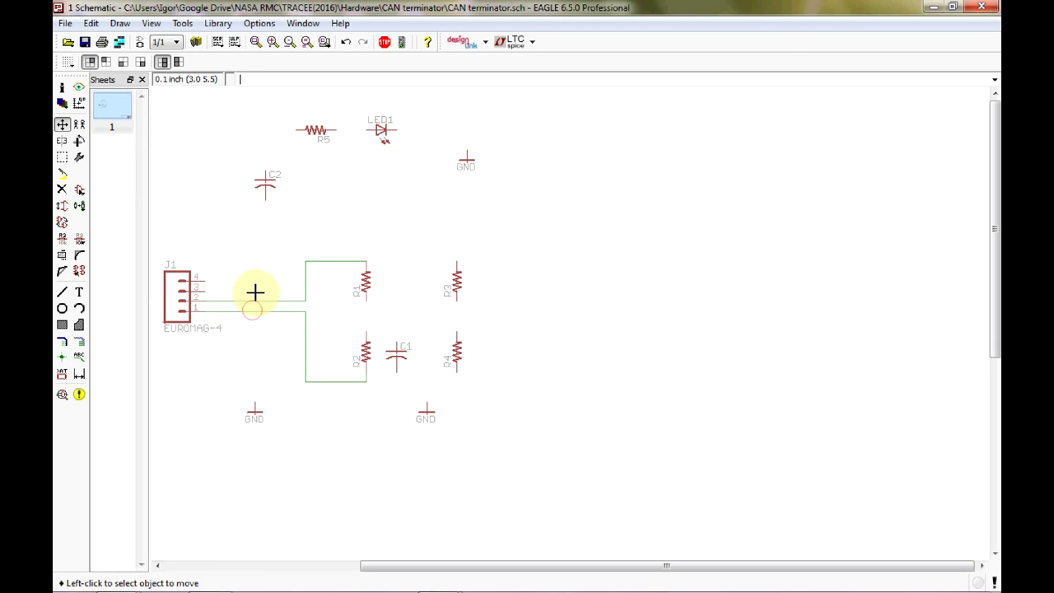
{"action": "left_click", "coordinate": [192, 261]}
{"action": "left_click", "coordinate": [86, 343]}
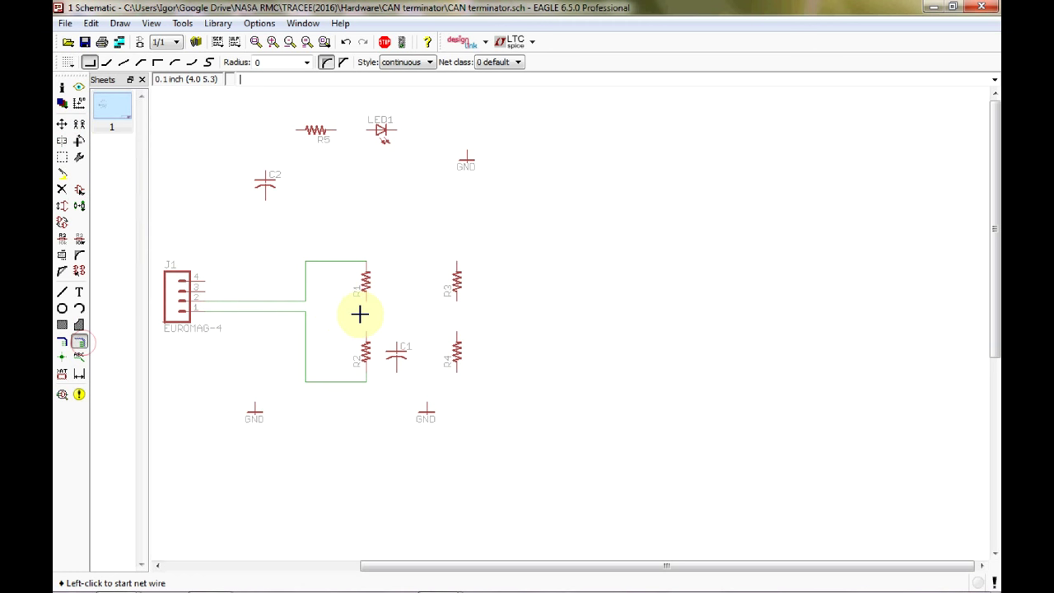
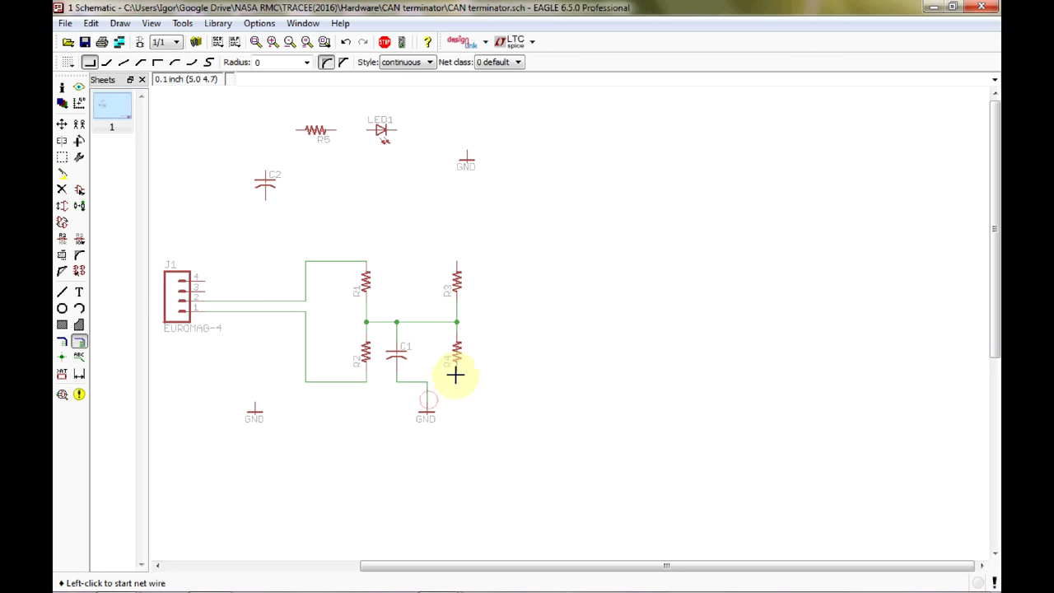
Wire R4's lower pin to the C1 ground net.
{"action": "left_click", "coordinate": [457, 371]}
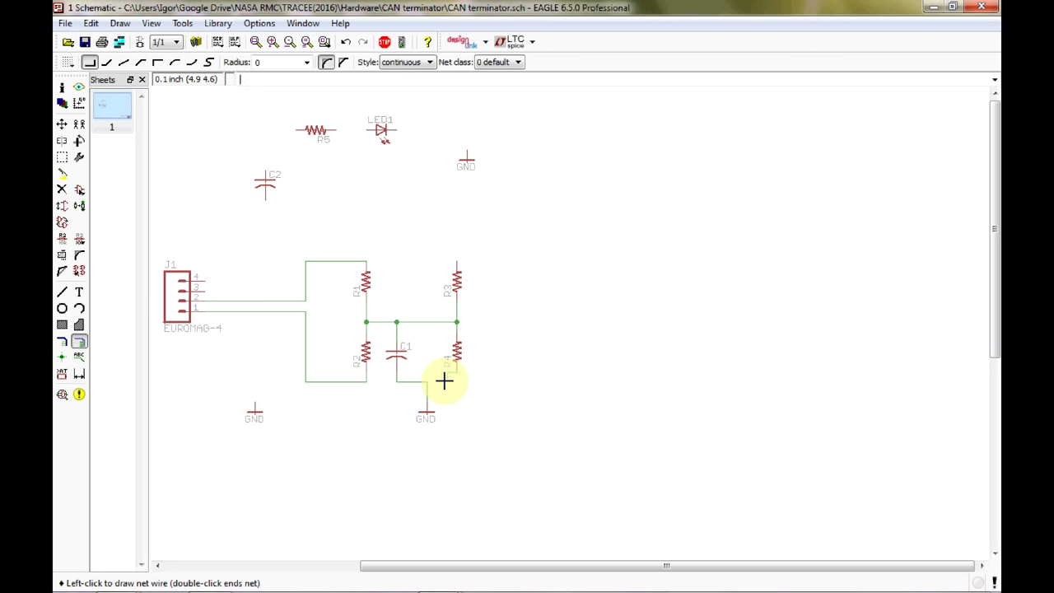
{"action": "right_click", "coordinate": [440, 380]}
{"action": "right_click", "coordinate": [442, 380]}
{"action": "right_click", "coordinate": [442, 380]}
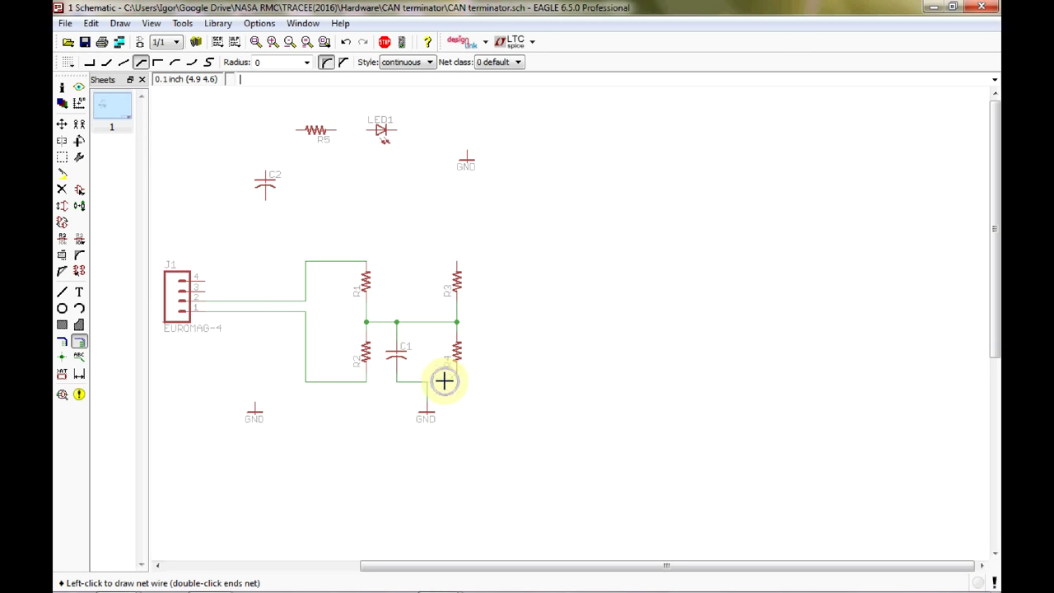
{"action": "right_click", "coordinate": [436, 380]}
{"action": "left_click", "coordinate": [426, 381]}
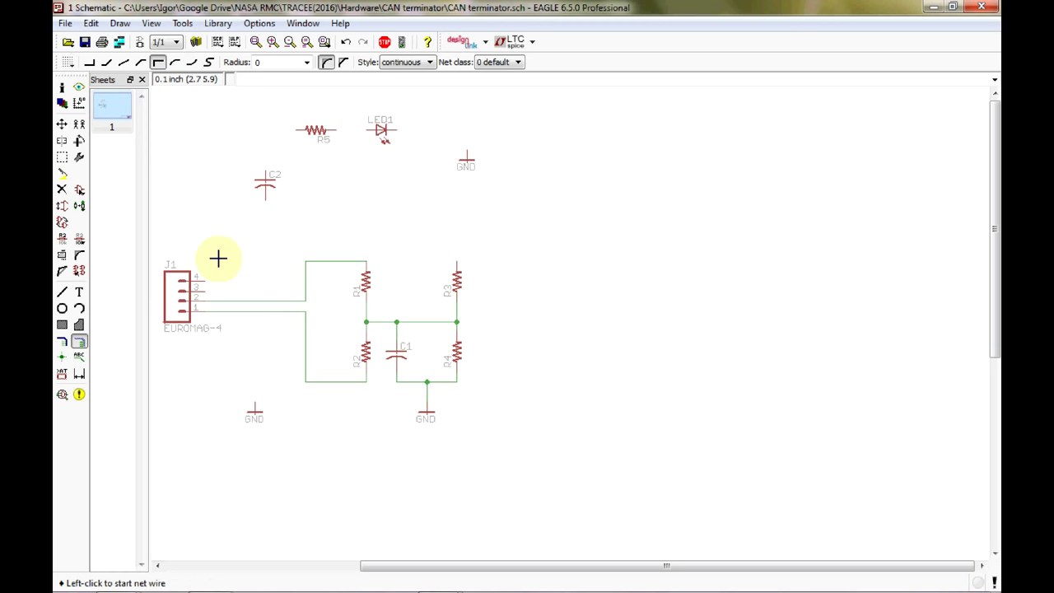
Wire J1 pin 3 down to the GND symbol and J1 pin 4 up to R5's left pin.
{"action": "left_click", "coordinate": [204, 286]}
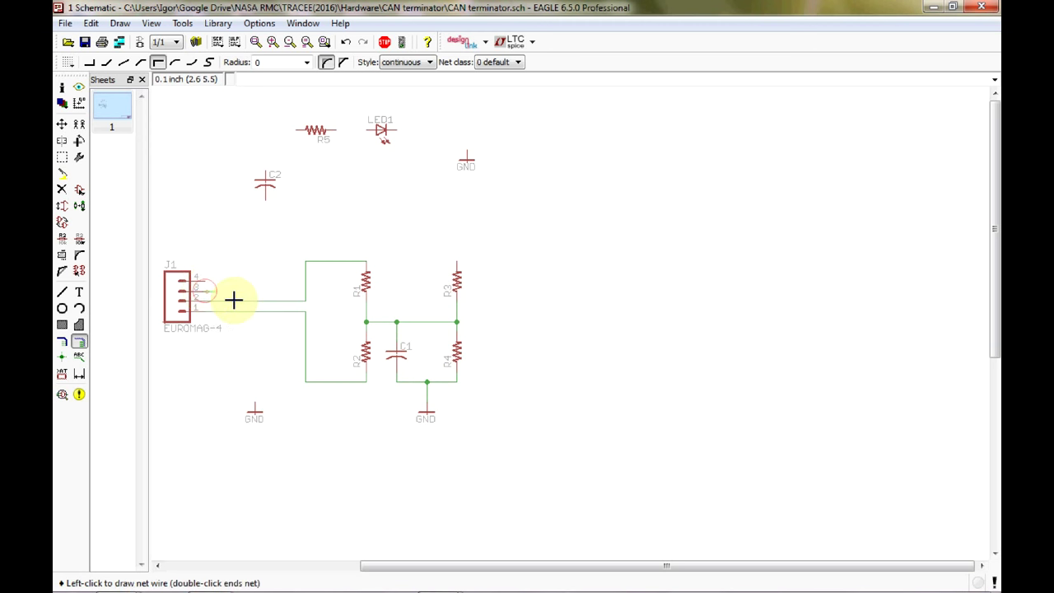
{"action": "right_click", "coordinate": [257, 288]}
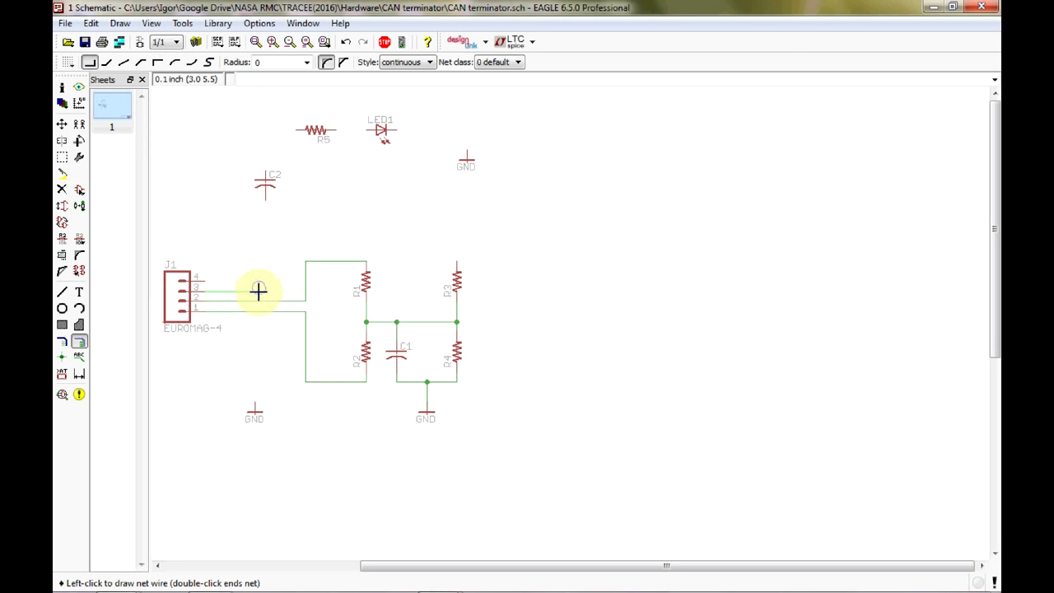
{"action": "left_click", "coordinate": [256, 401]}
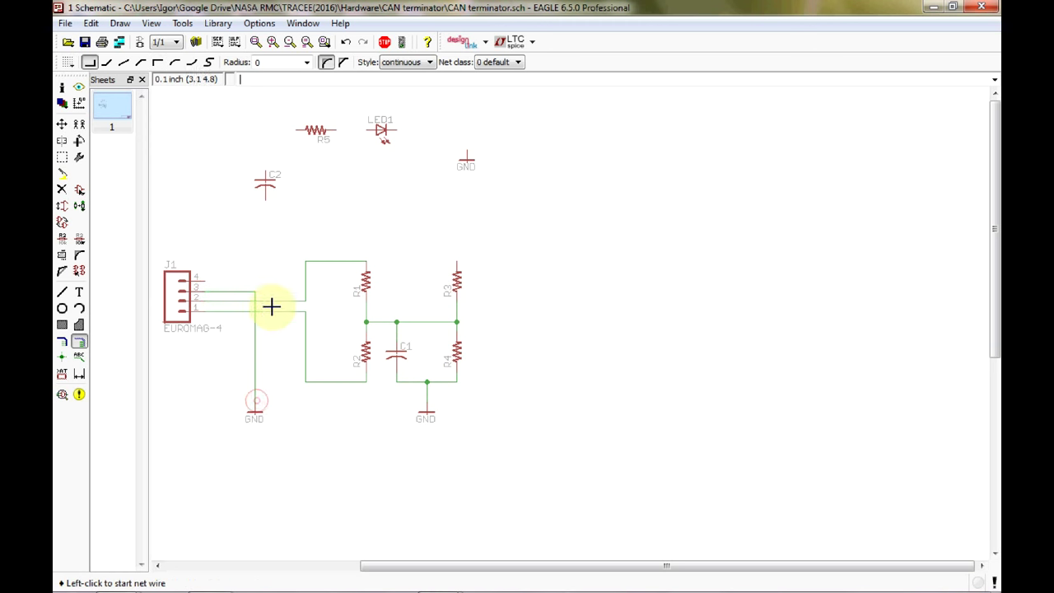
{"action": "left_click", "coordinate": [206, 280]}
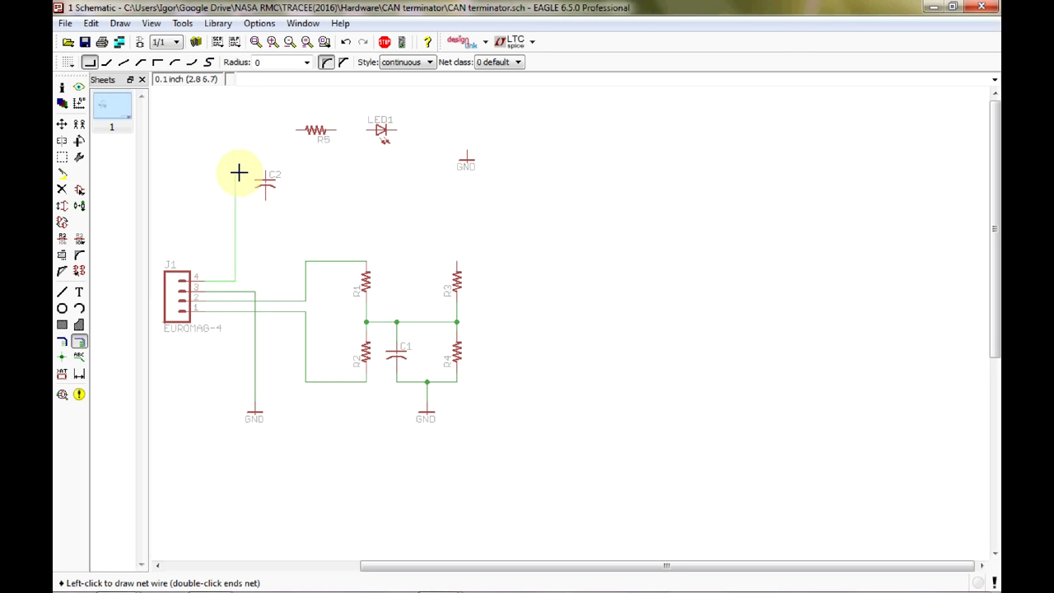
{"action": "left_click", "coordinate": [234, 130]}
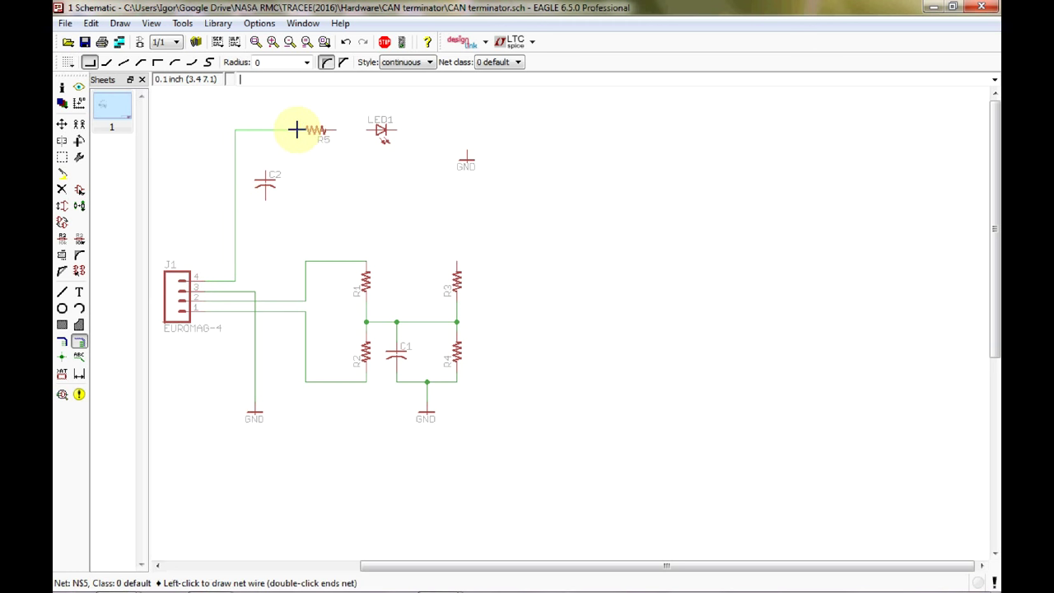
{"action": "left_click", "coordinate": [297, 130]}
Connect C2 between the R5 net and J1's ground line.
{"action": "left_click", "coordinate": [265, 169]}
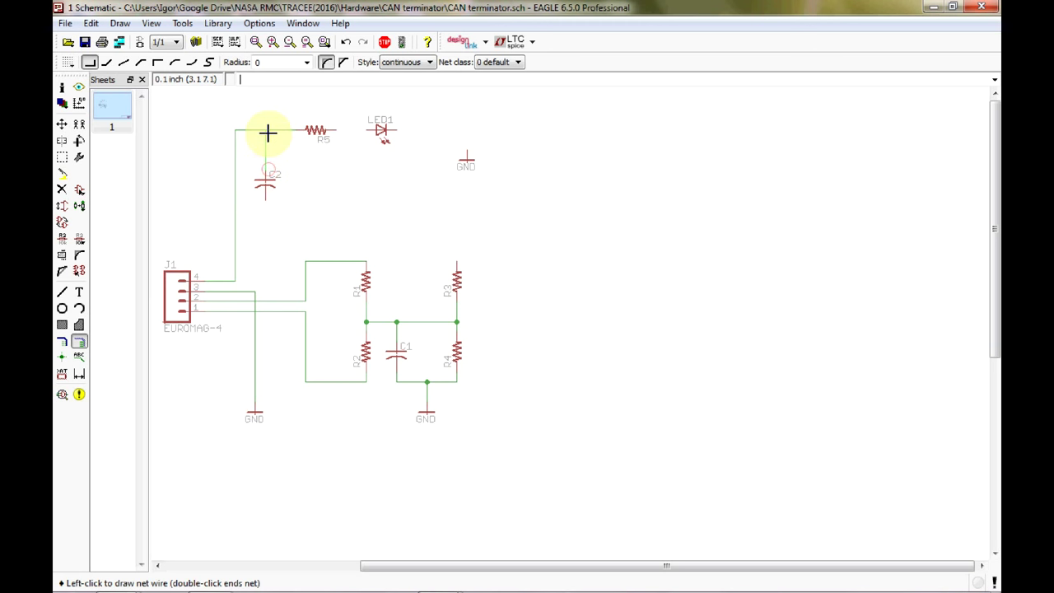
{"action": "left_click", "coordinate": [266, 130]}
{"action": "left_click", "coordinate": [255, 284]}
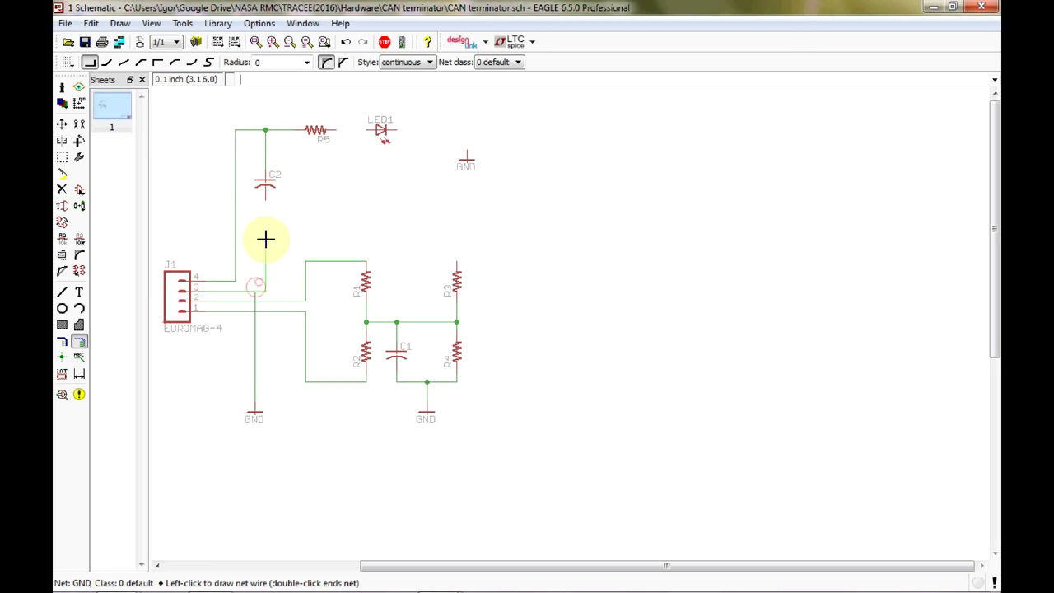
{"action": "left_click", "coordinate": [265, 200]}
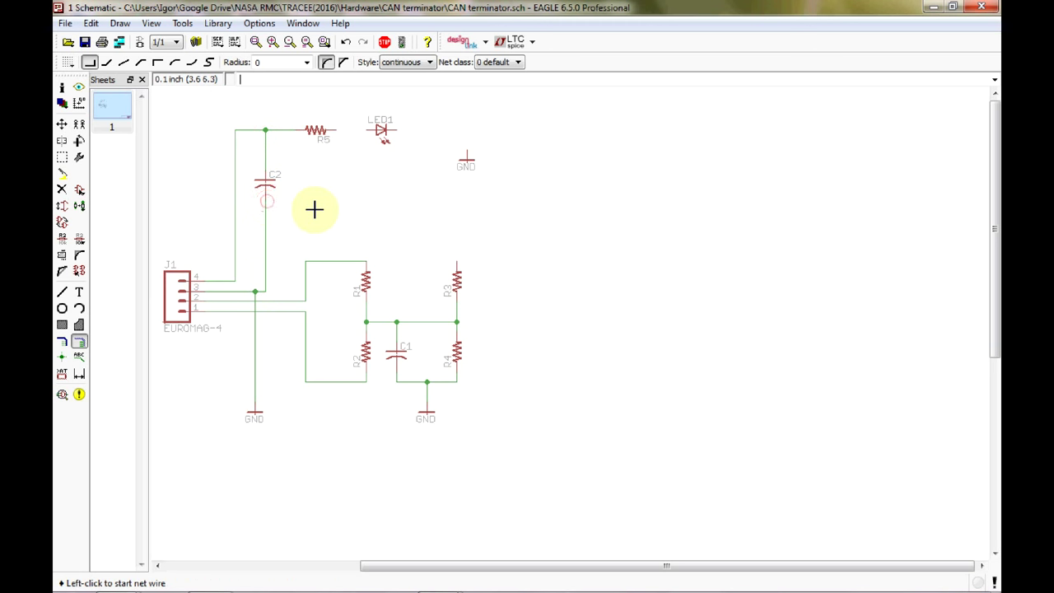
Wire R5 to LED1, and LED1 to the GND symbol.
{"action": "left_click", "coordinate": [336, 130]}
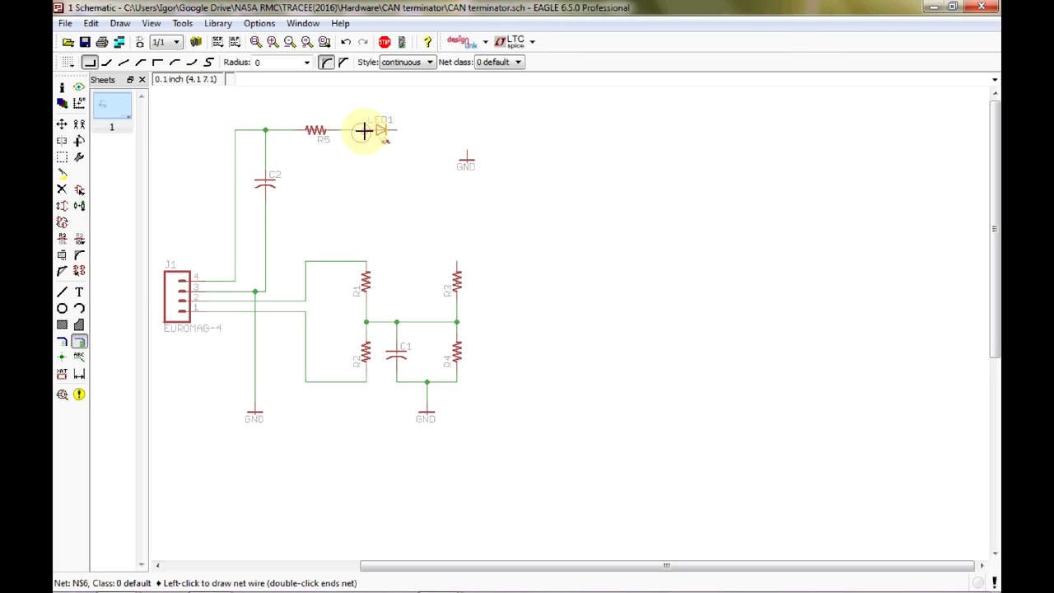
{"action": "left_click", "coordinate": [363, 130]}
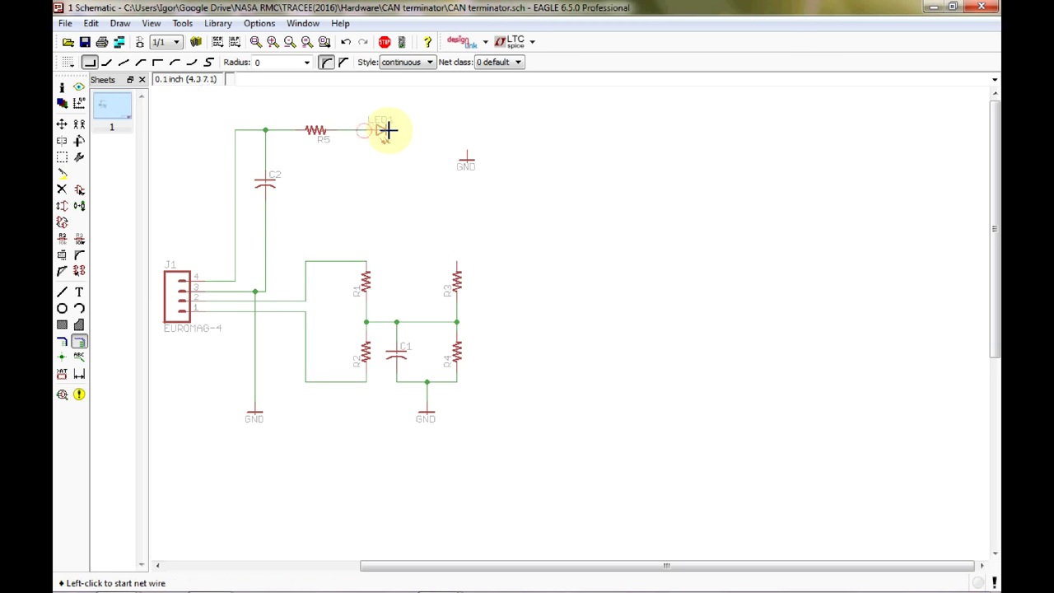
{"action": "left_click", "coordinate": [399, 130]}
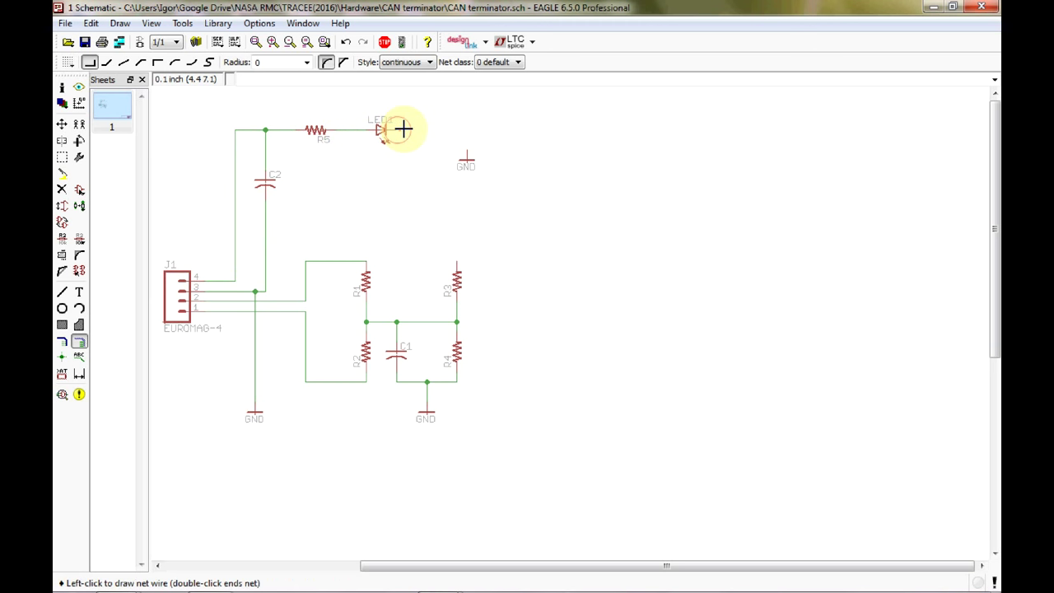
{"action": "left_click", "coordinate": [467, 156]}
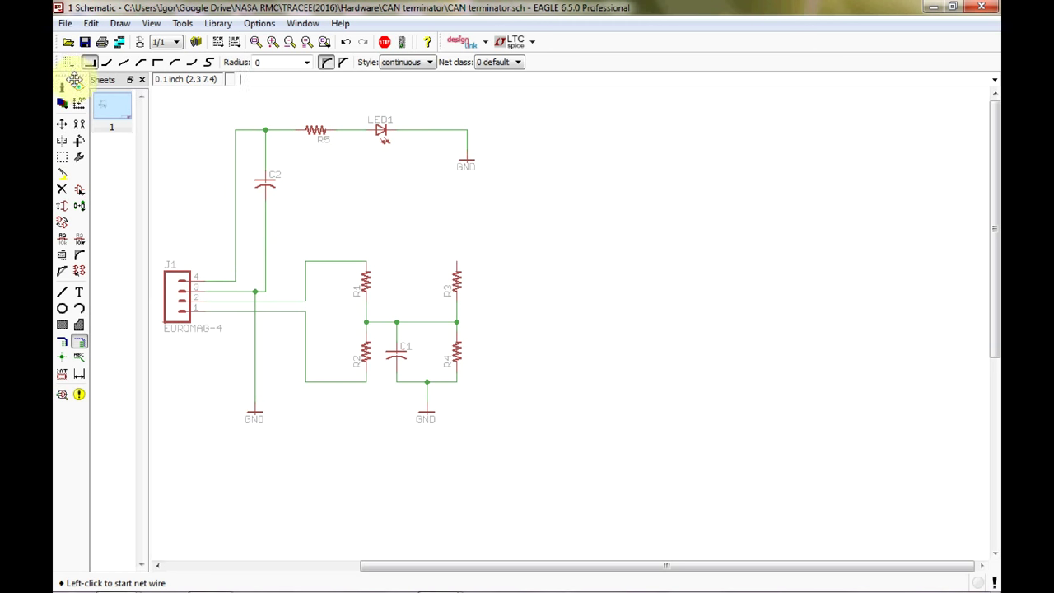
Move capacitor C2 lower along its wire.
{"action": "left_click", "coordinate": [63, 124]}
{"action": "left_click", "coordinate": [265, 183]}
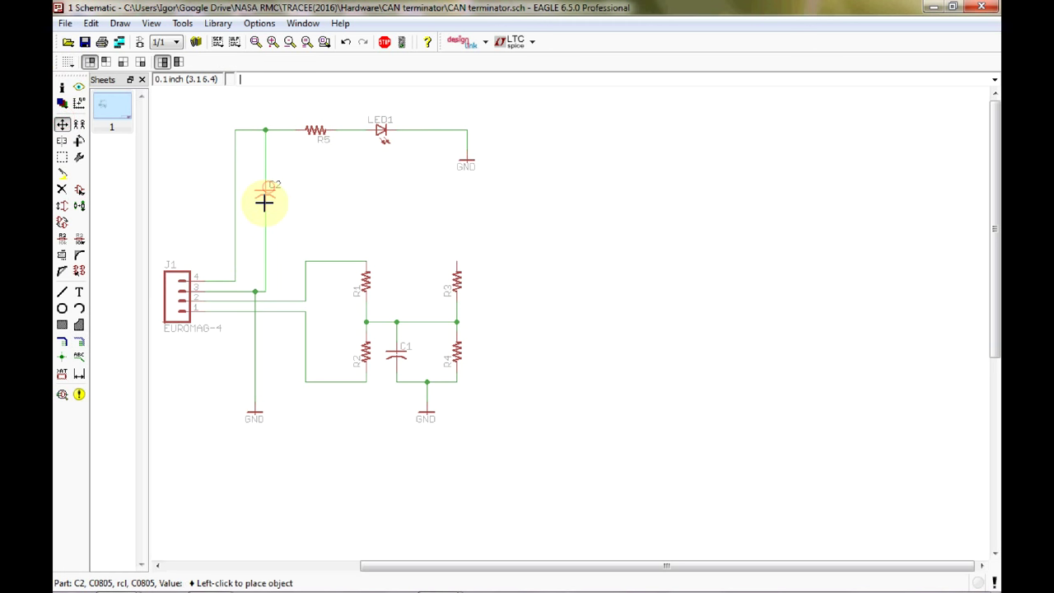
{"action": "left_click", "coordinate": [265, 236]}
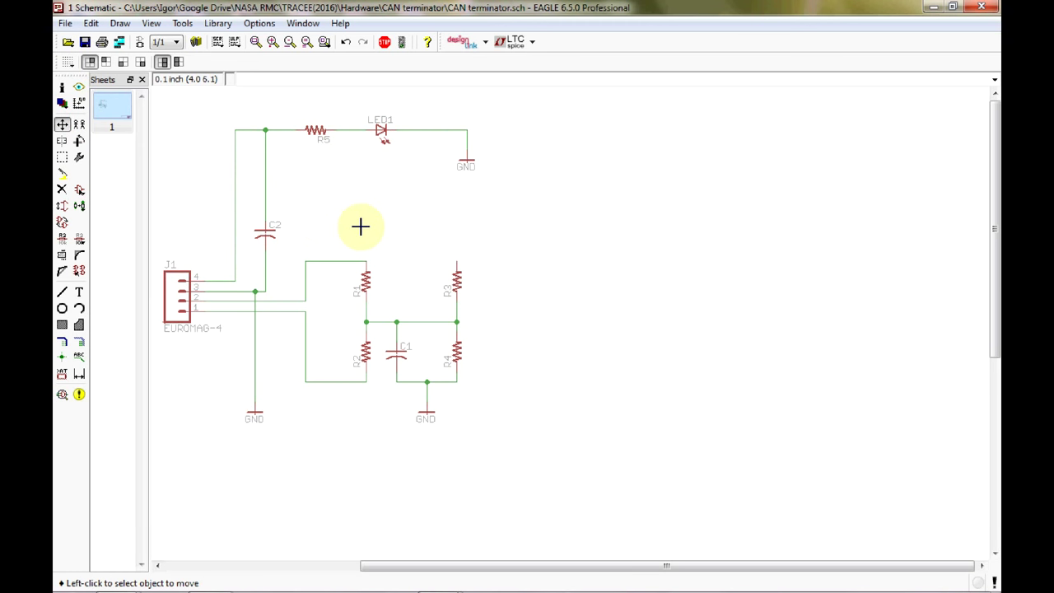
Group R5, LED1 and GND and shift the group slightly higher.
{"action": "left_click", "coordinate": [66, 158]}
{"action": "left_click_drag", "start_coordinate": [226, 101], "coordinate": [513, 192]}
{"action": "key", "text": "F7"}
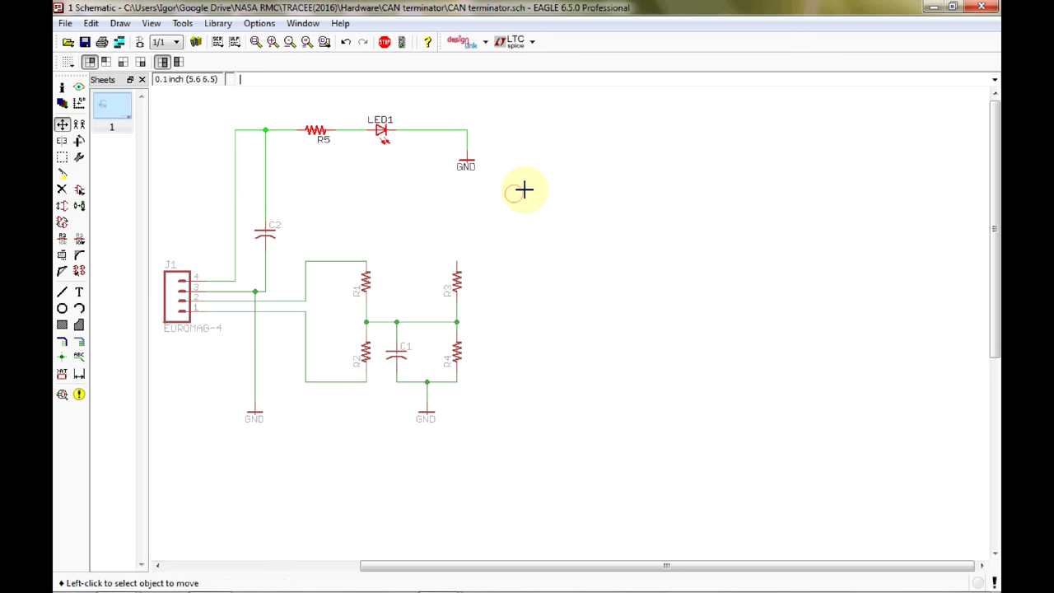
{"action": "left_click", "coordinate": [62, 125]}
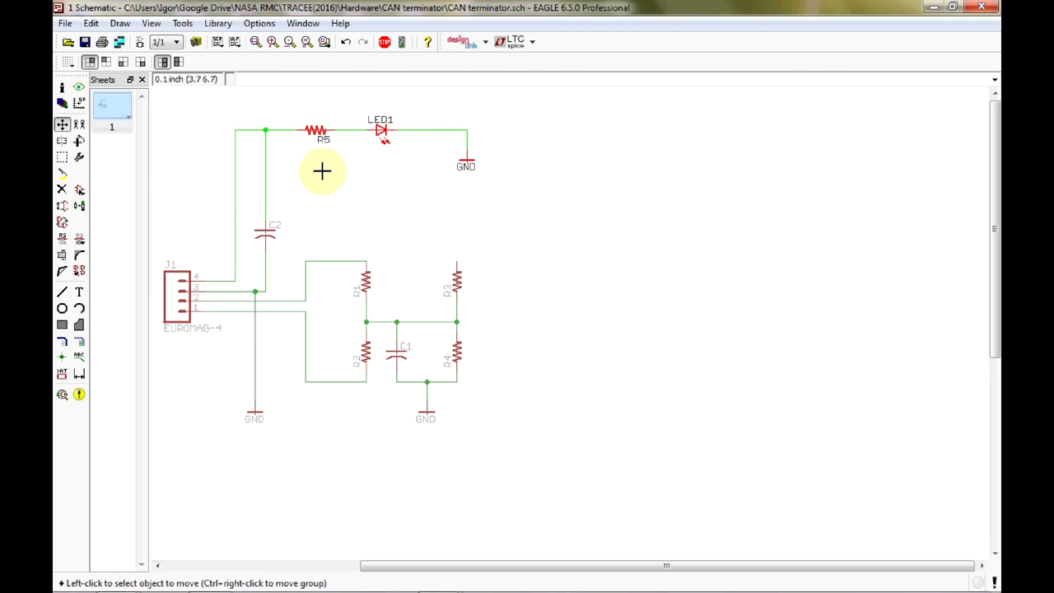
{"action": "left_click", "coordinate": [392, 129]}
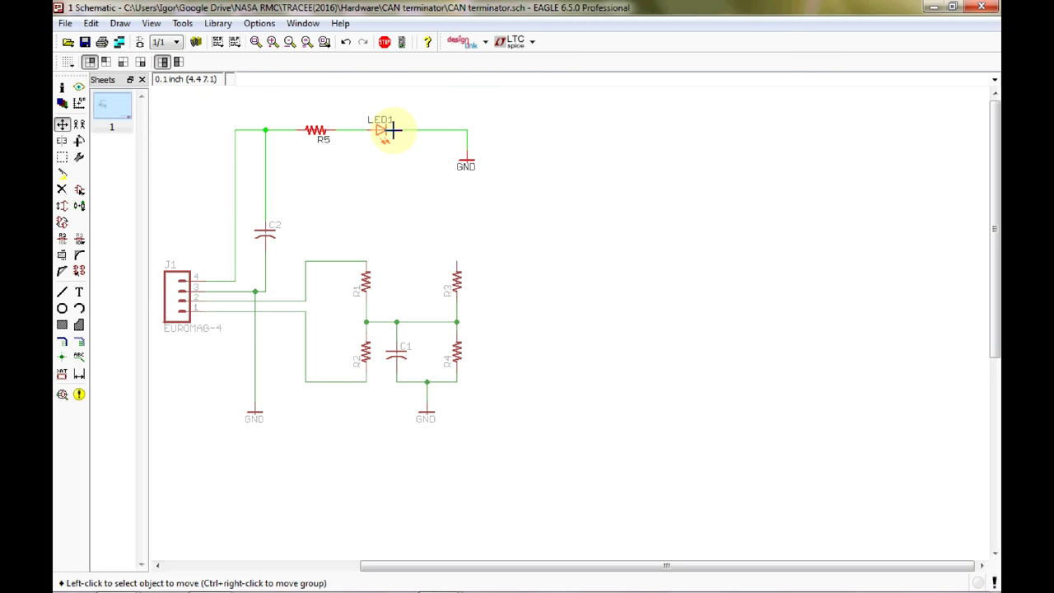
{"action": "right_click", "coordinate": [360, 160]}
{"action": "left_click", "coordinate": [350, 170]}
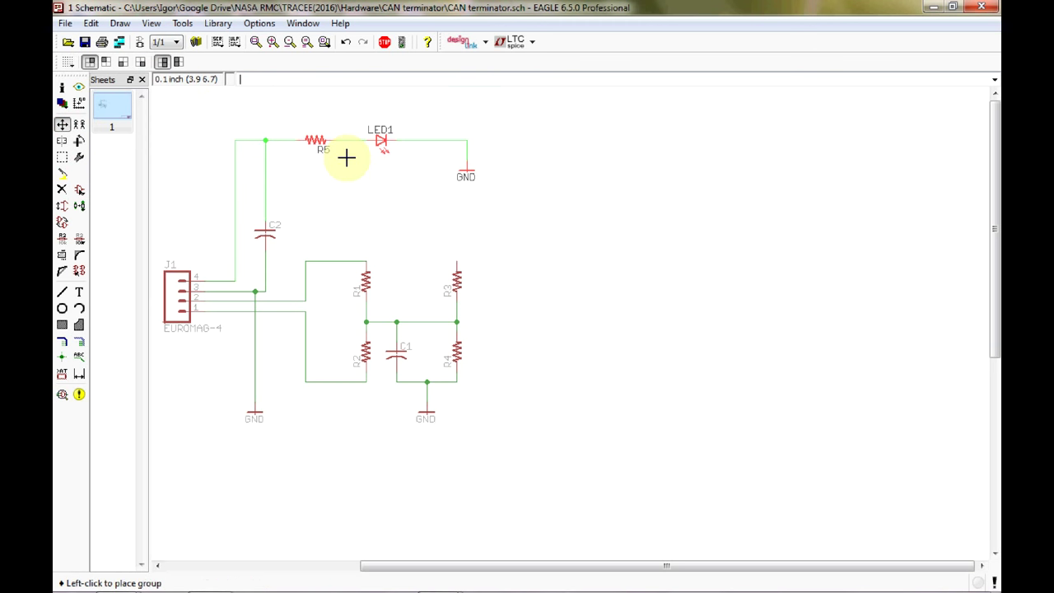
{"action": "left_click", "coordinate": [348, 152]}
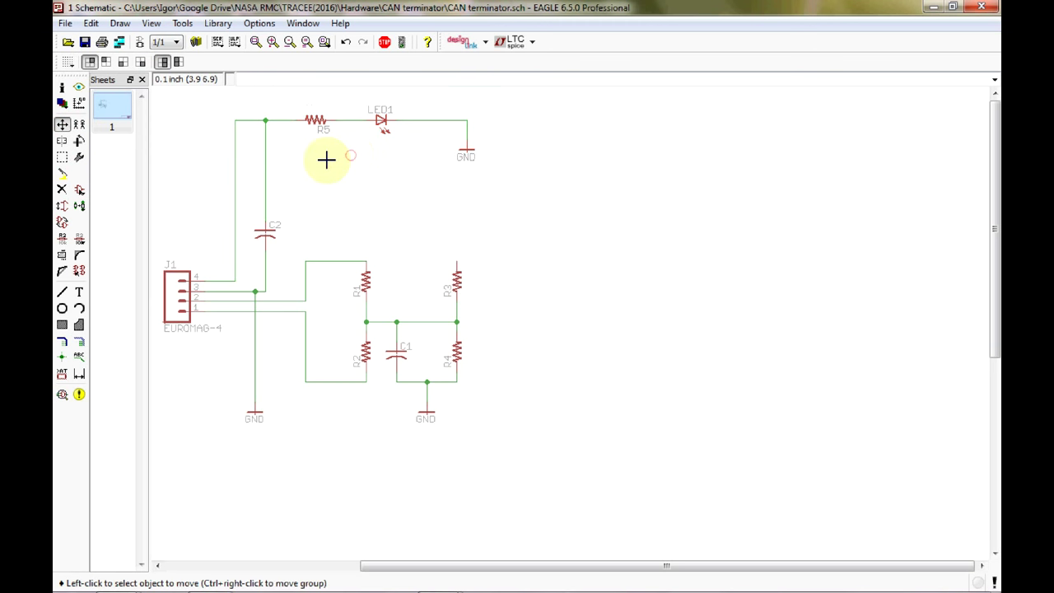
Reposition R5 onto the wire just left of LED1.
{"action": "left_click", "coordinate": [61, 156]}
{"action": "left_click_drag", "start_coordinate": [214, 109], "coordinate": [499, 195]}
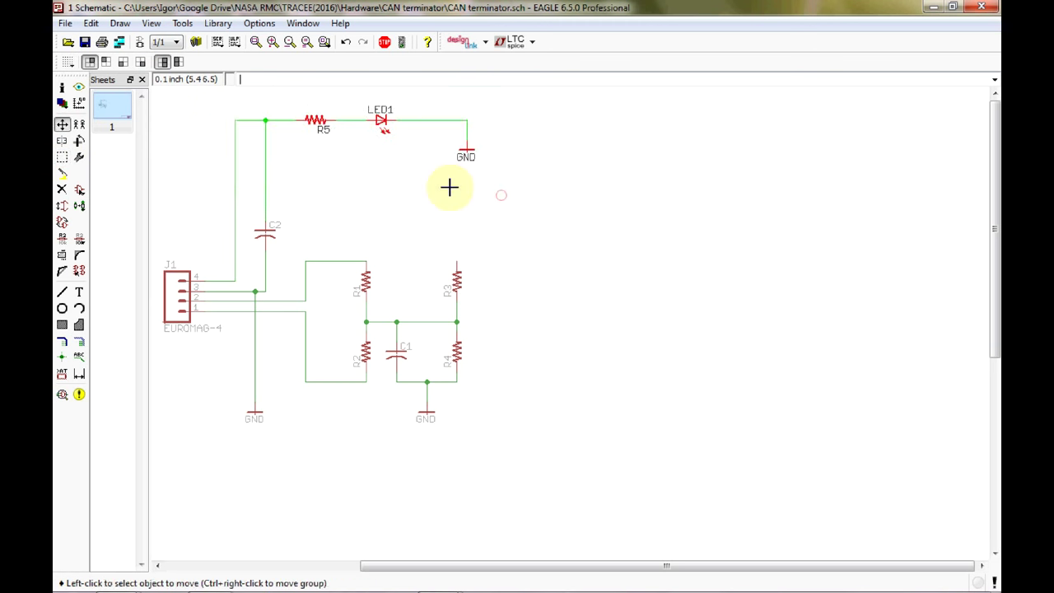
{"action": "left_click", "coordinate": [61, 124]}
{"action": "left_click", "coordinate": [331, 148]}
{"action": "left_click", "coordinate": [339, 155]}
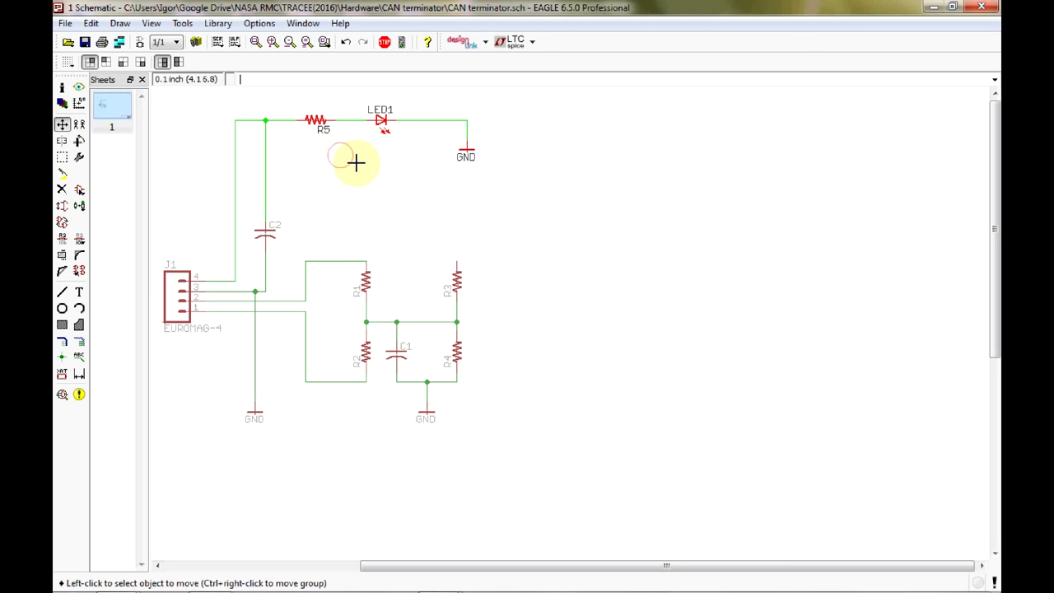
{"action": "left_click", "coordinate": [367, 174]}
{"action": "left_click", "coordinate": [349, 160]}
{"action": "left_click", "coordinate": [332, 161]}
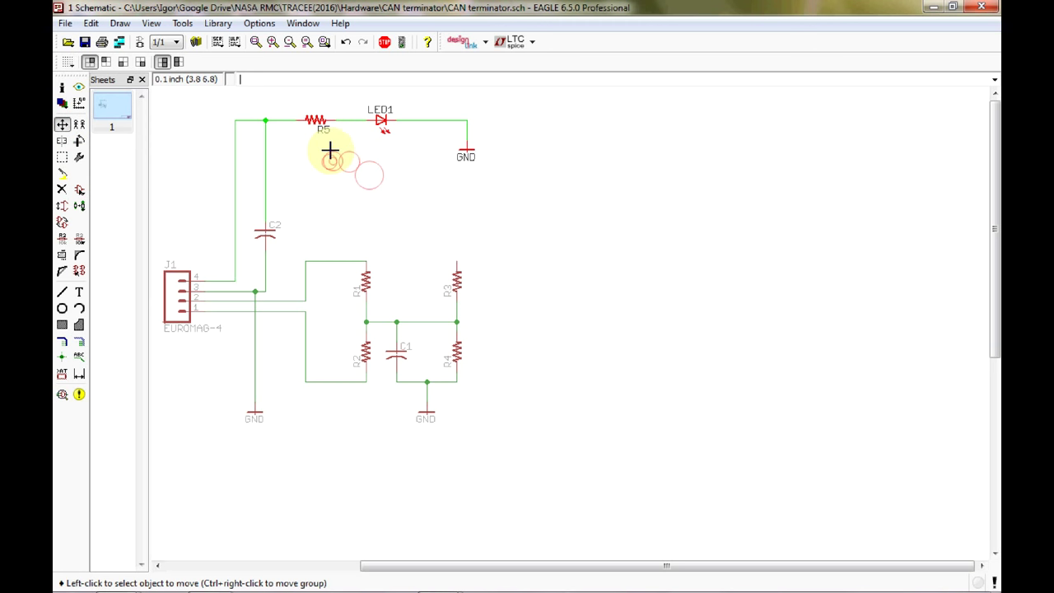
{"action": "left_click", "coordinate": [317, 119]}
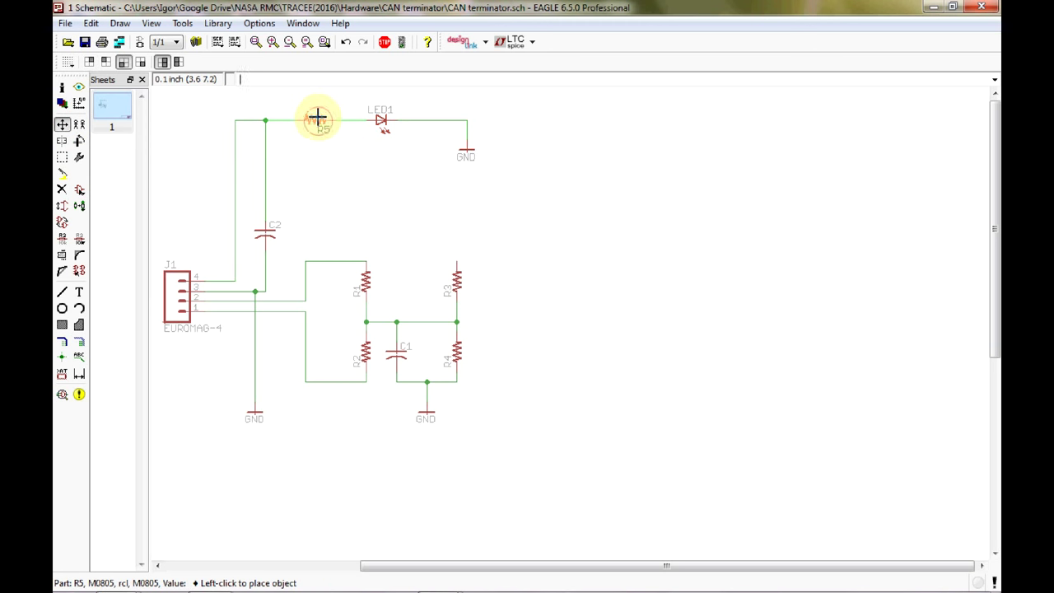
{"action": "left_click", "coordinate": [316, 120]}
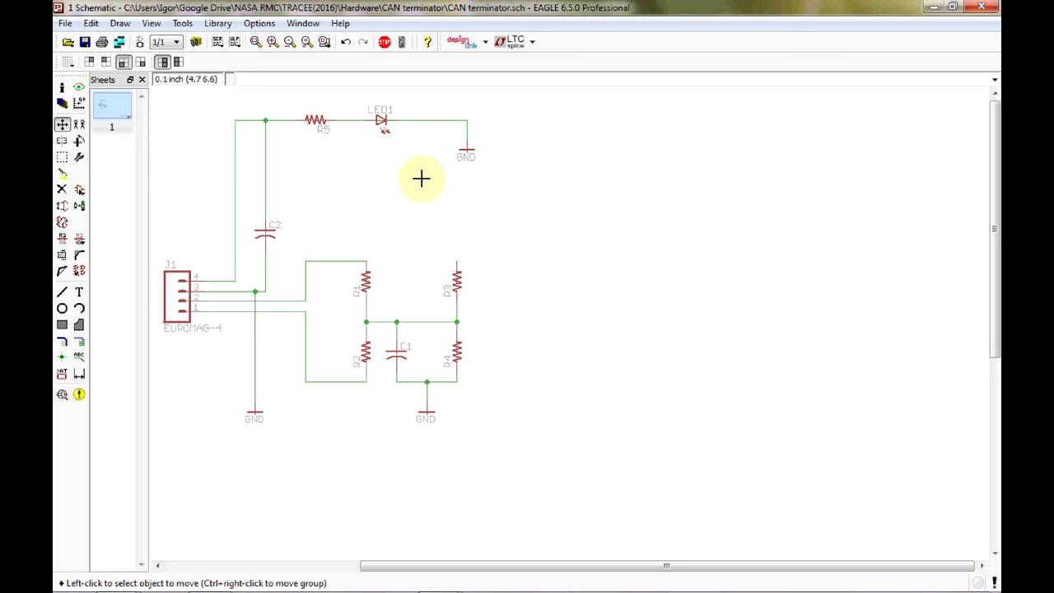
{"action": "left_click", "coordinate": [79, 341]}
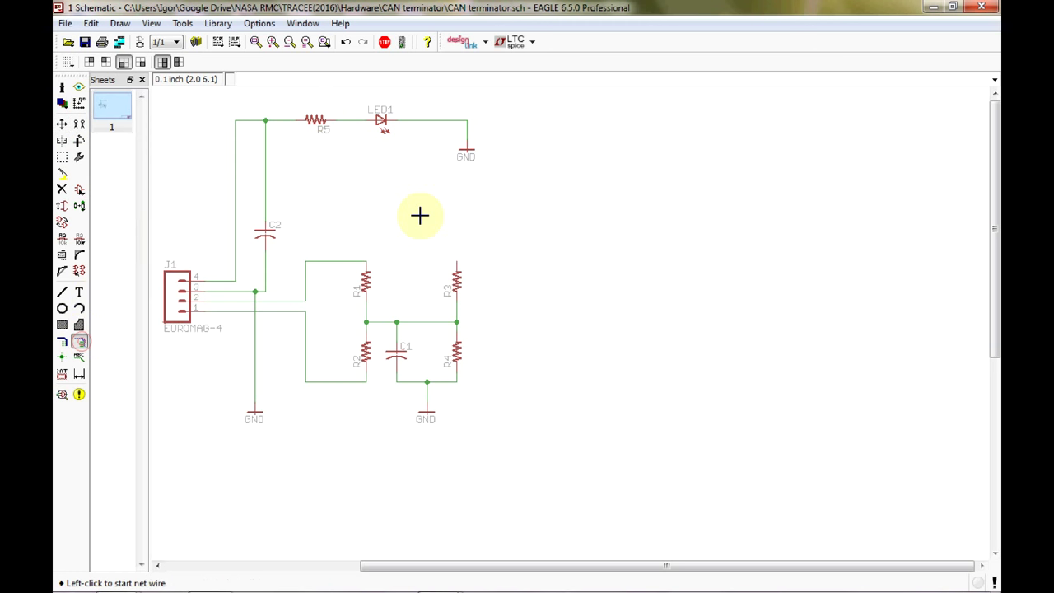
Route a wire from R3's top pin, bending above R3, to C2's net with a junction.
{"action": "left_click", "coordinate": [457, 260]}
{"action": "right_click", "coordinate": [433, 180]}
{"action": "right_click", "coordinate": [433, 178]}
{"action": "right_click", "coordinate": [434, 179]}
{"action": "right_click", "coordinate": [434, 178]}
{"action": "left_click", "coordinate": [433, 178]}
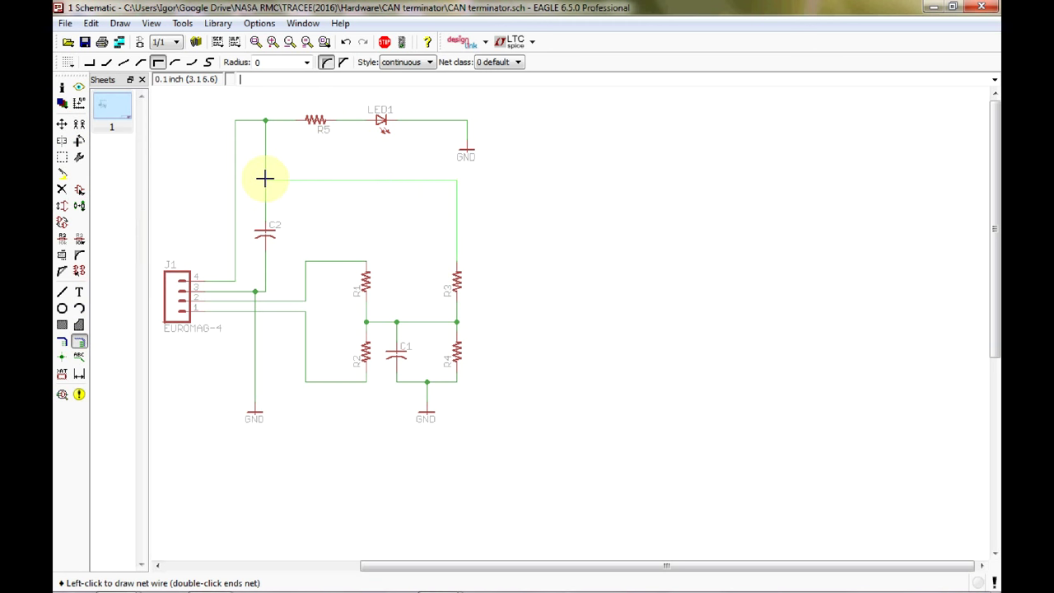
{"action": "left_click", "coordinate": [469, 182]}
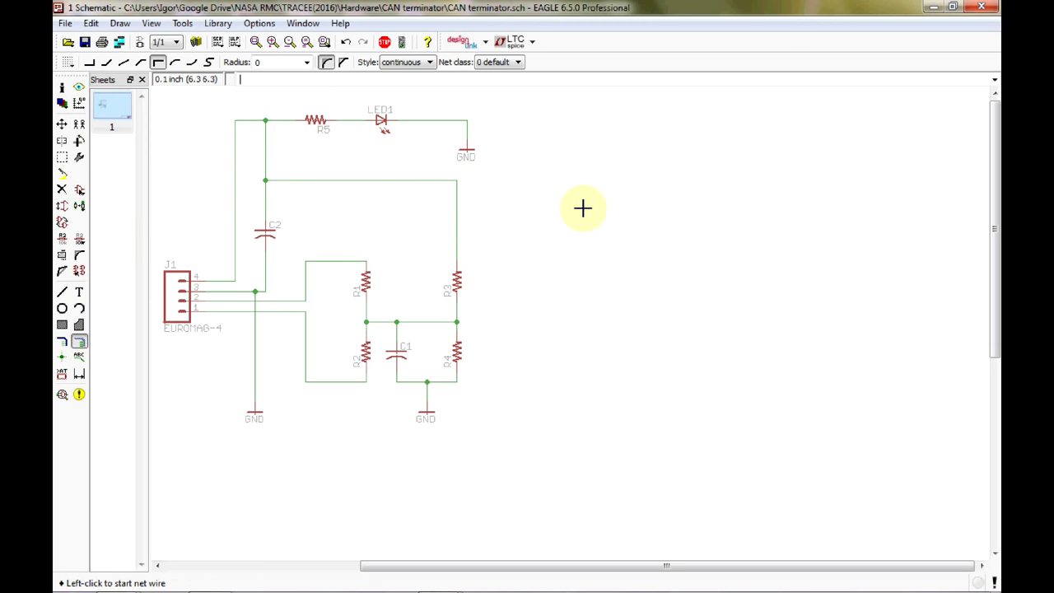
{"action": "left_click", "coordinate": [266, 229]}
{"action": "left_click", "coordinate": [326, 63]}
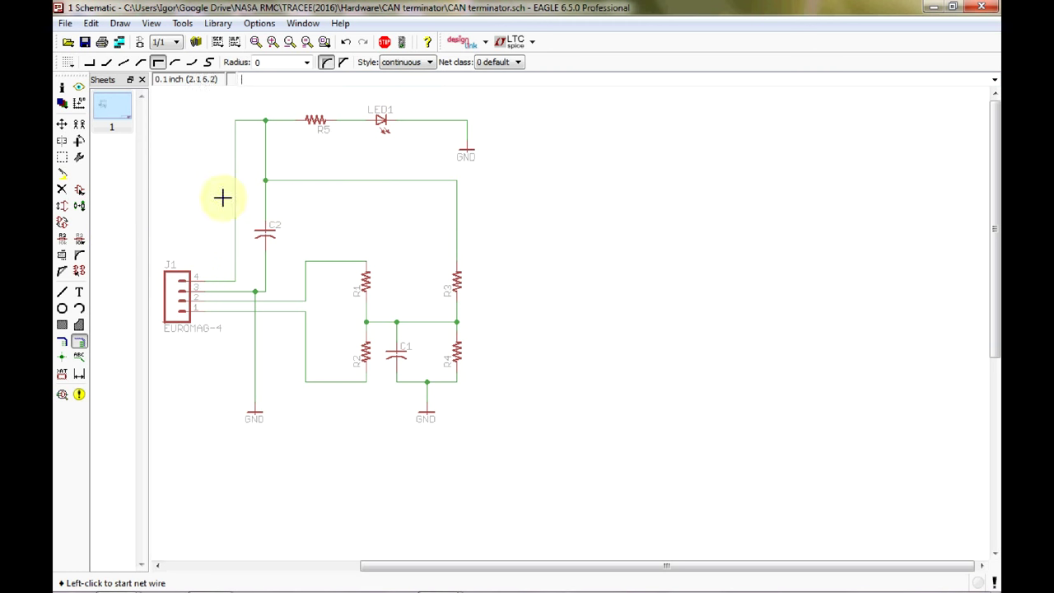
Change the LED part's name from LED1 to POWER.
{"action": "left_click", "coordinate": [65, 240]}
{"action": "left_click", "coordinate": [379, 117]}
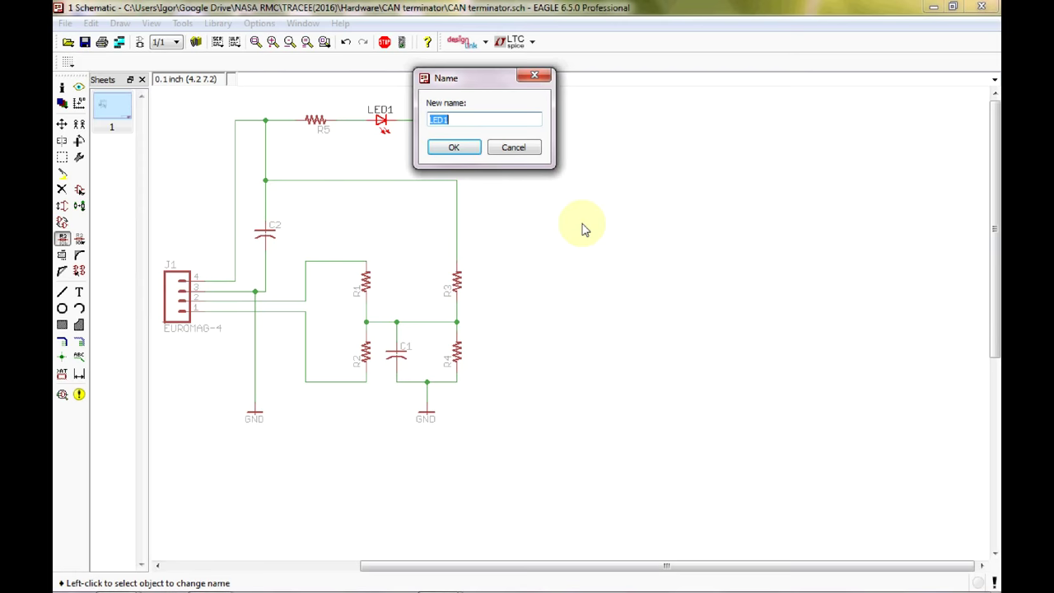
{"action": "type", "text": "POWER"}
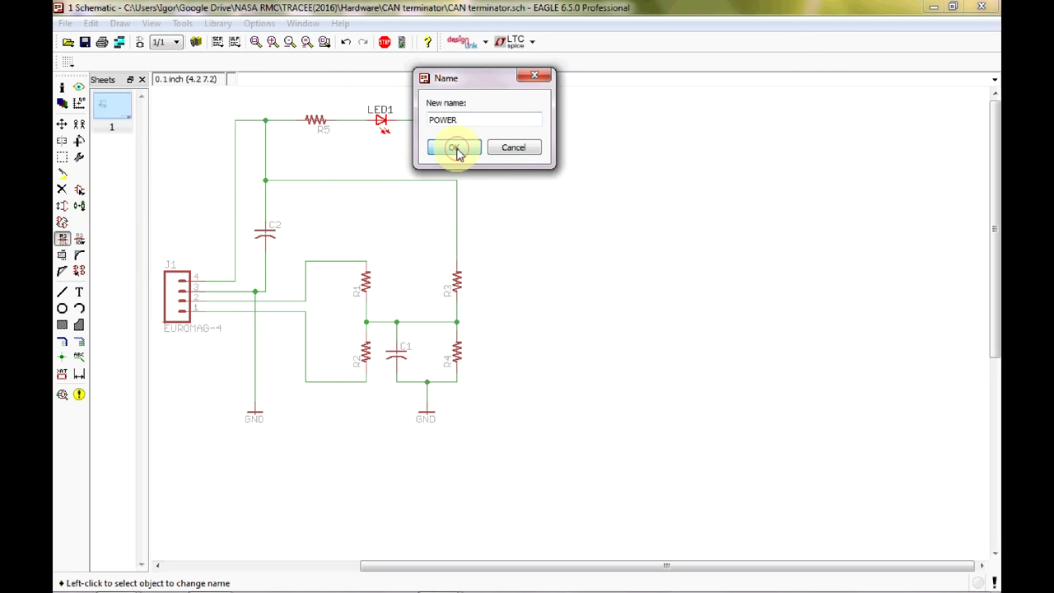
{"action": "left_click", "coordinate": [455, 149]}
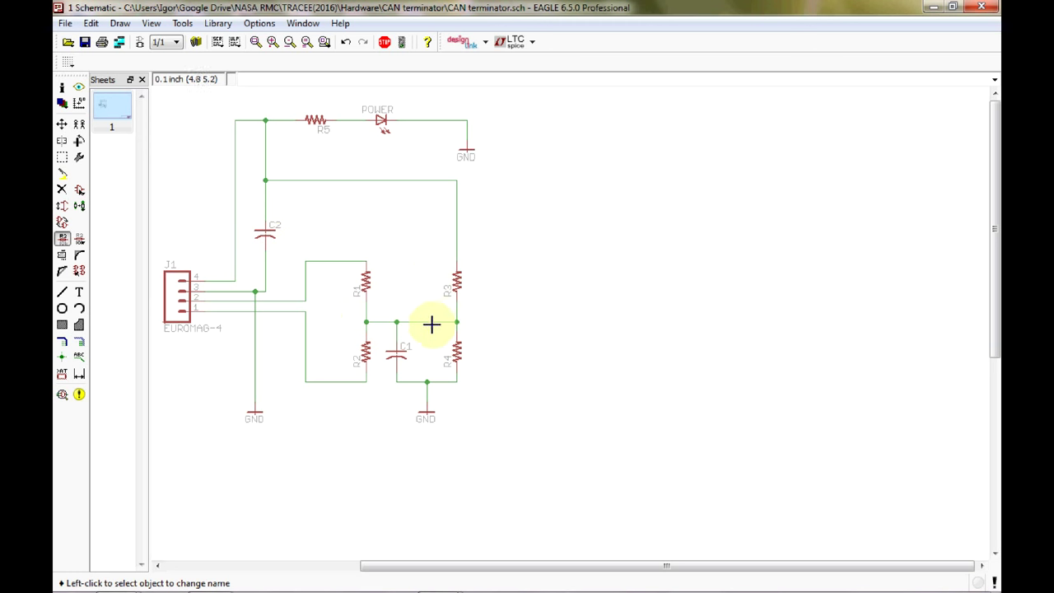
Set R5's value to 1k 5%.
{"action": "left_click", "coordinate": [82, 238]}
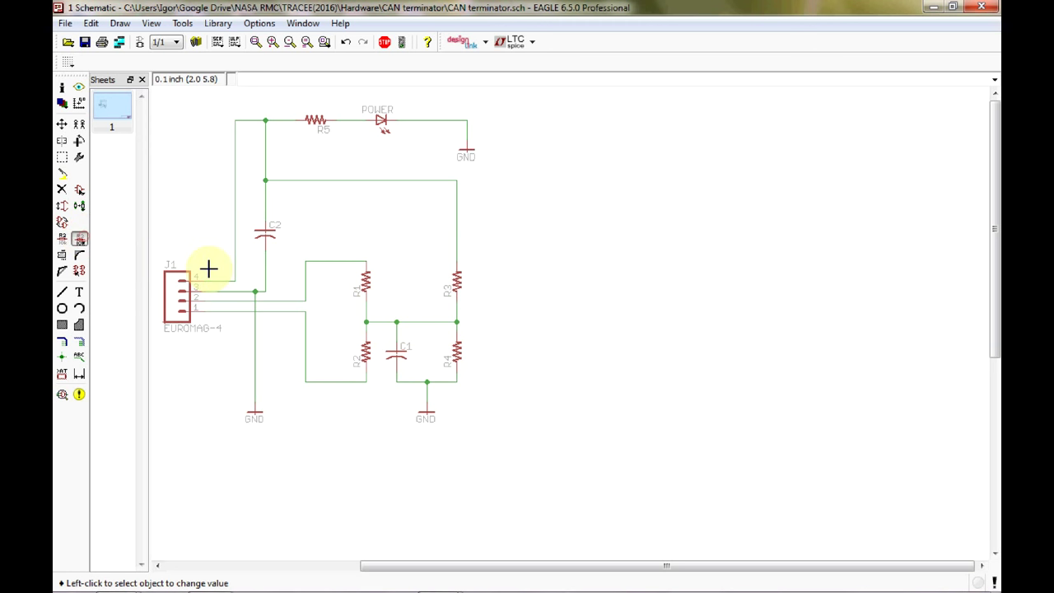
{"action": "left_click", "coordinate": [321, 122]}
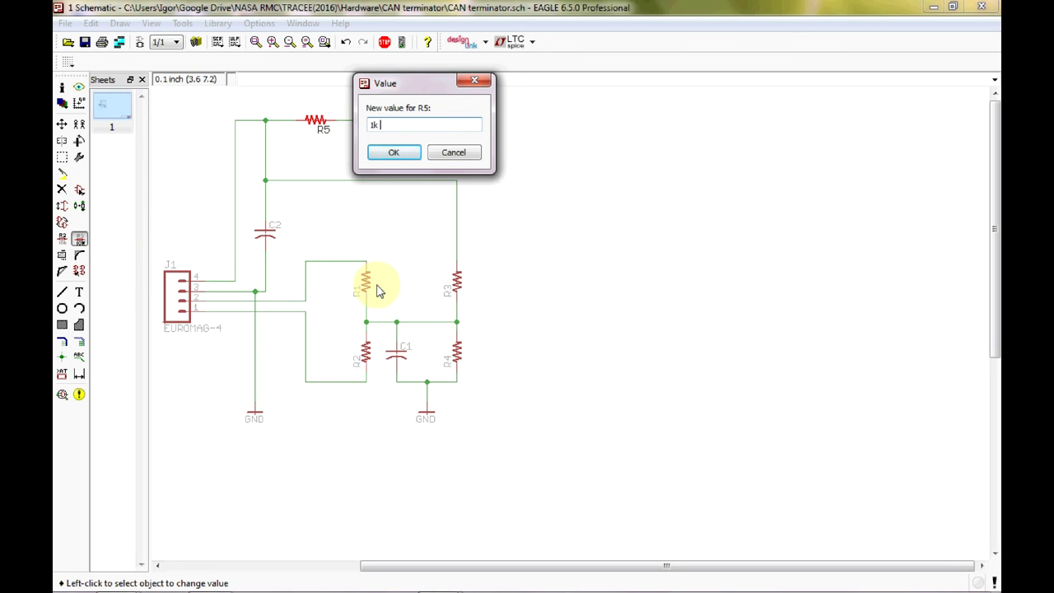
{"action": "type", "text": "5%"}
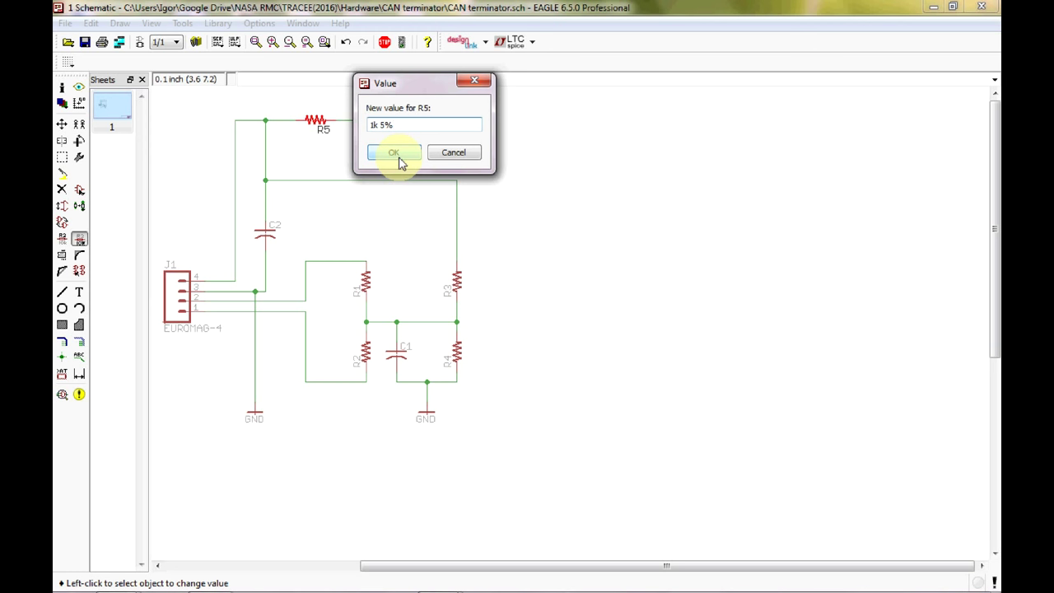
{"action": "left_click", "coordinate": [396, 154]}
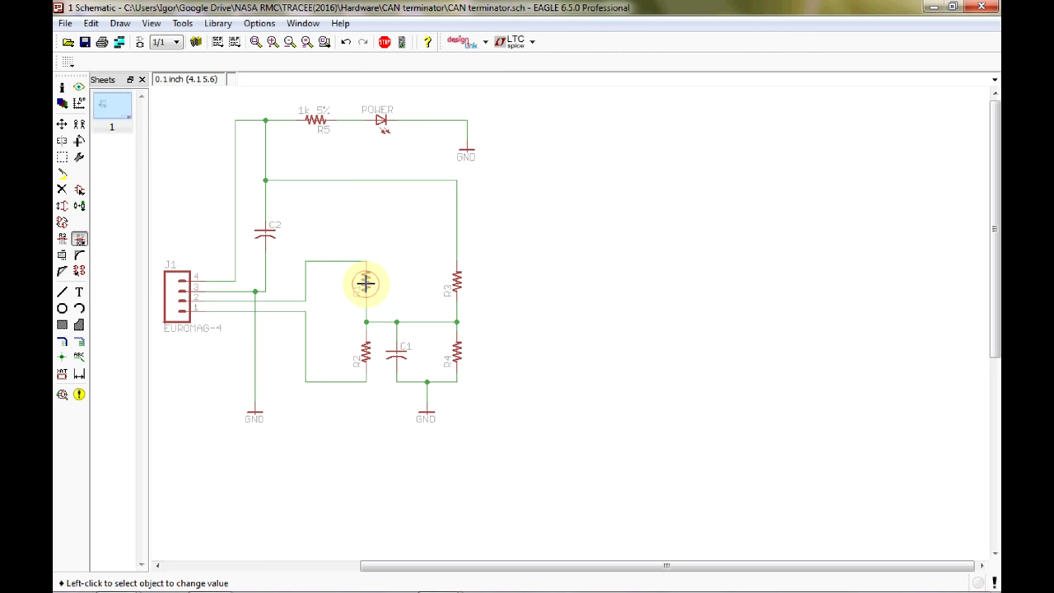
Set both R1 and R2 to the value 60R 1%.
{"action": "left_click", "coordinate": [365, 283]}
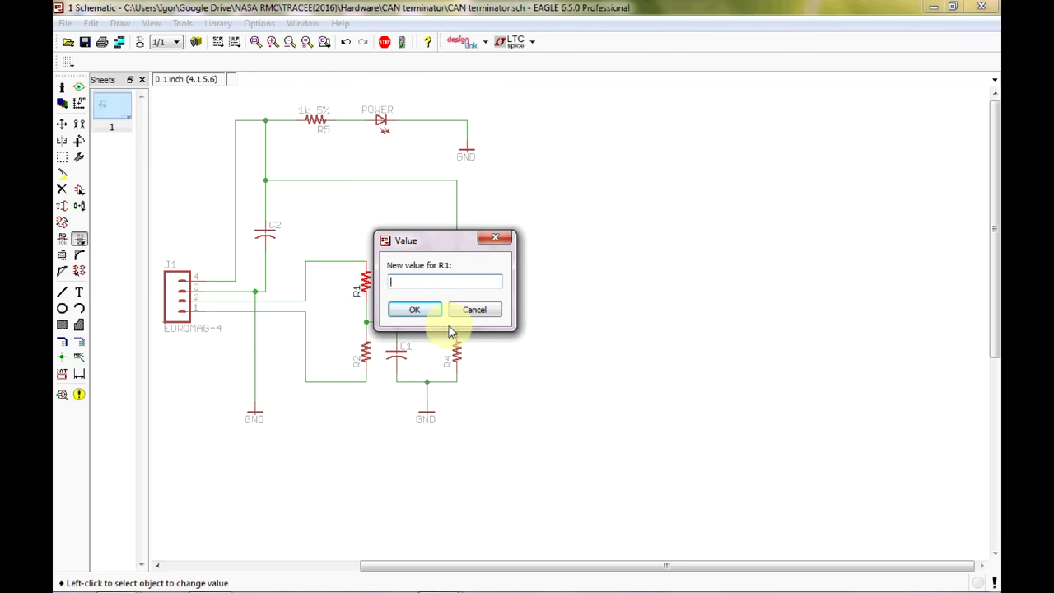
{"action": "type", "text": "60"}
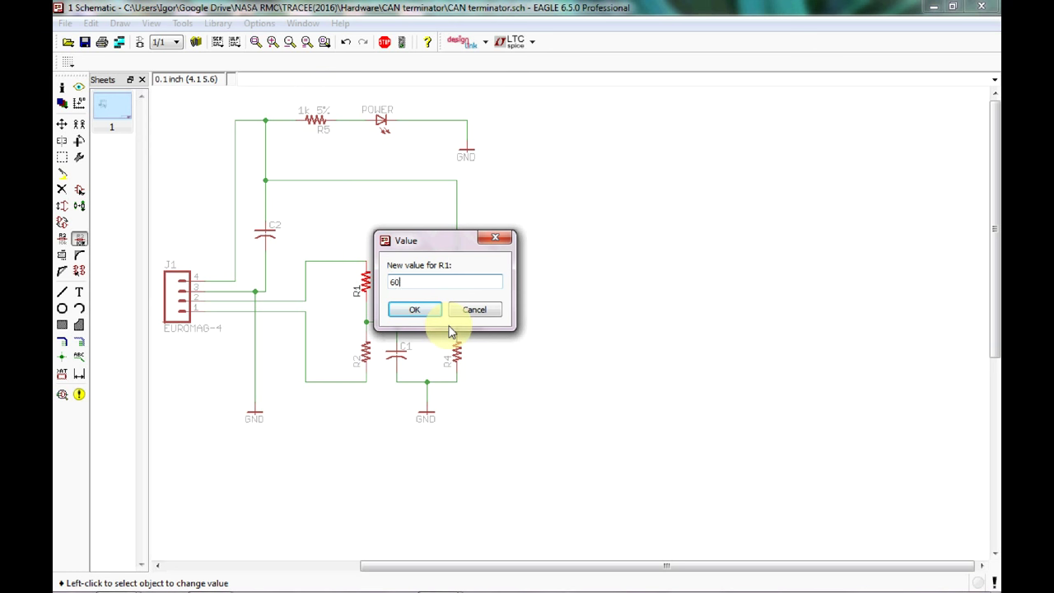
{"action": "type", "text": "R 1%"}
{"action": "left_click", "coordinate": [434, 314]}
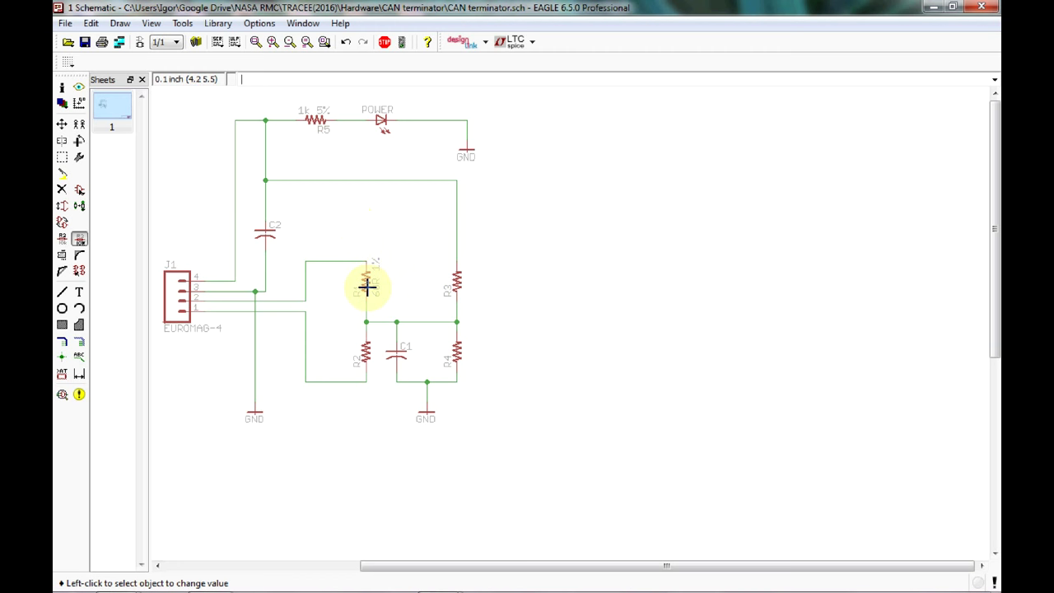
{"action": "left_click", "coordinate": [370, 355]}
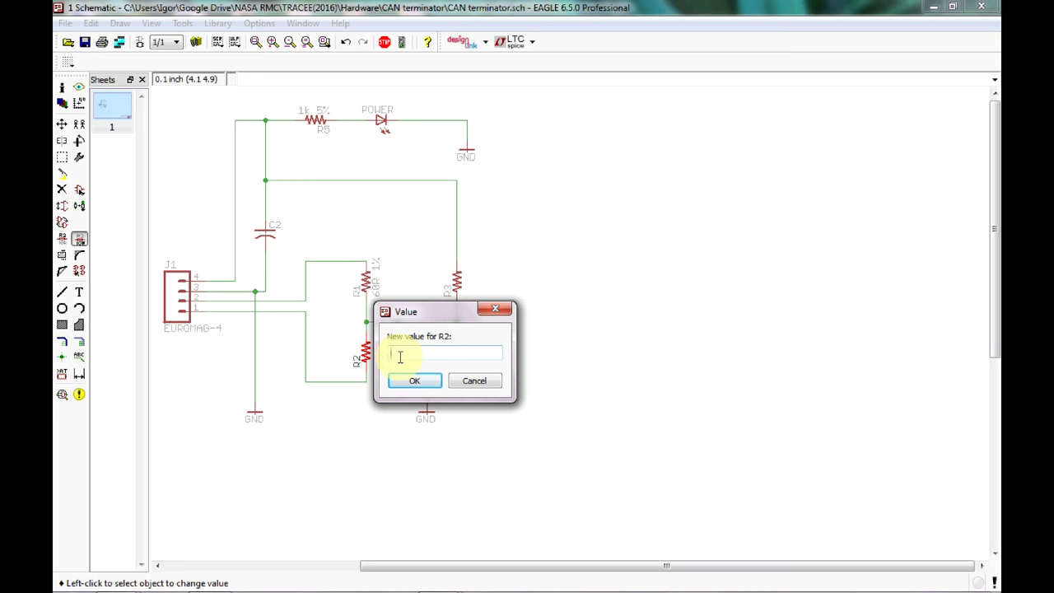
{"action": "type", "text": "60R 1%"}
{"action": "left_click", "coordinate": [416, 383]}
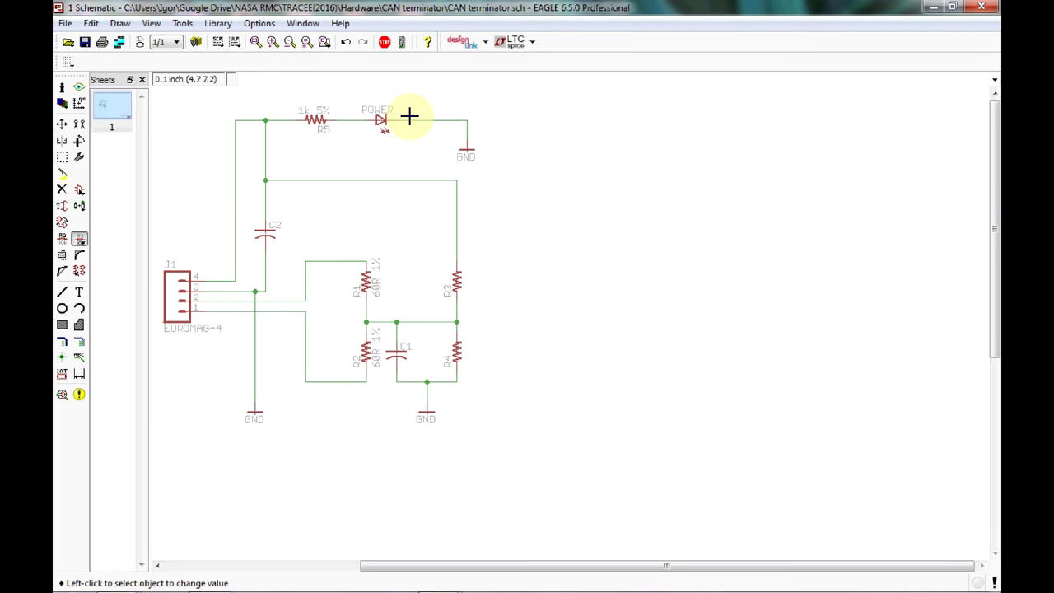
Set the POWER LED's value to Green.
{"action": "left_click", "coordinate": [383, 120]}
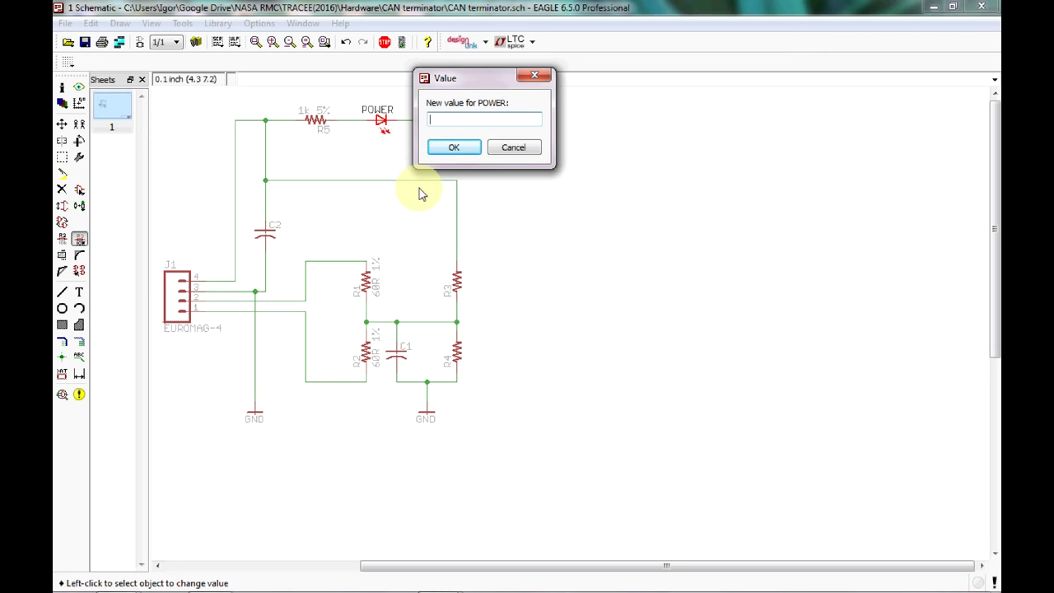
{"action": "type", "text": "G"}
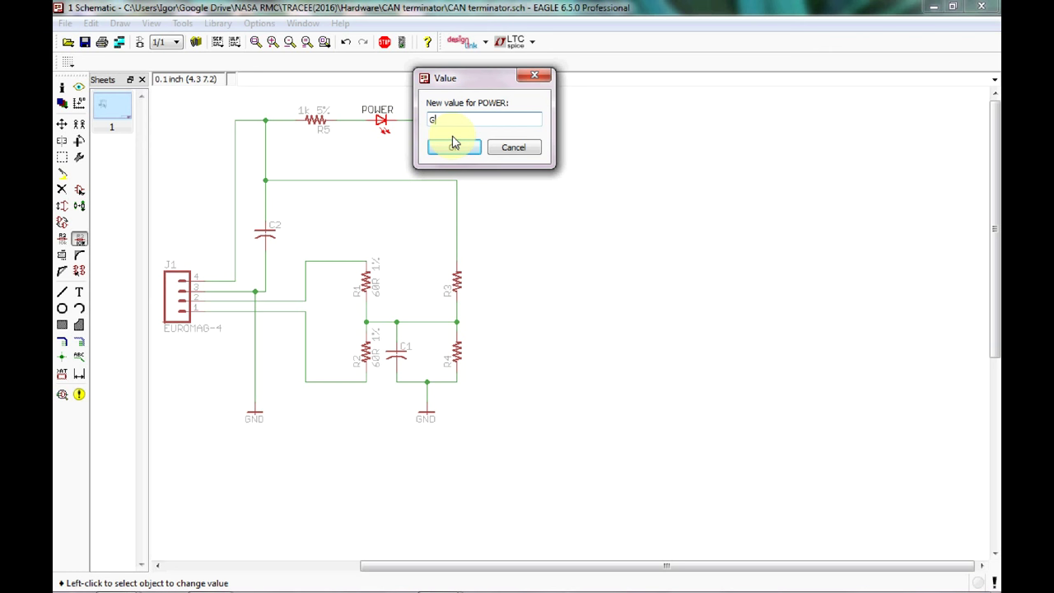
{"action": "type", "text": "reen"}
{"action": "left_click", "coordinate": [453, 146]}
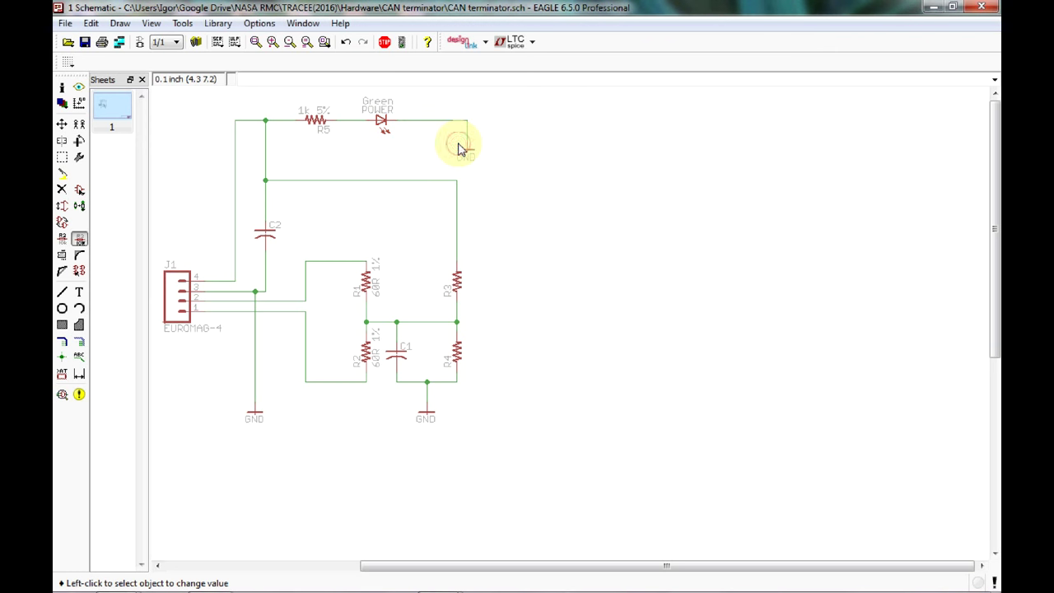
{"action": "left_click", "coordinate": [325, 111]}
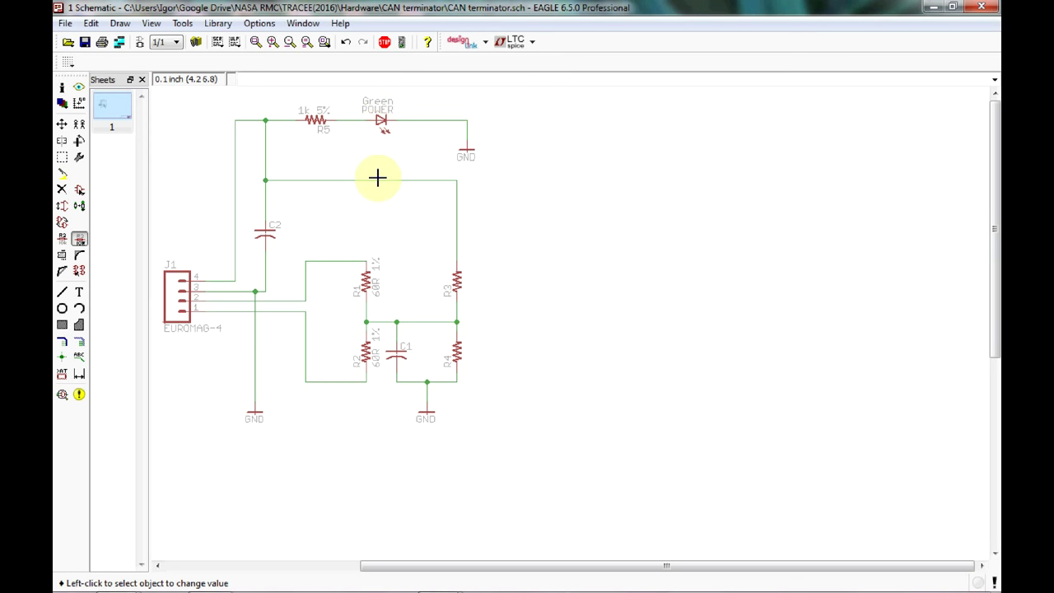
Enter 0.1uF ceramic 6.3V as C2's value, correcting a typo along the way.
{"action": "left_click", "coordinate": [273, 232]}
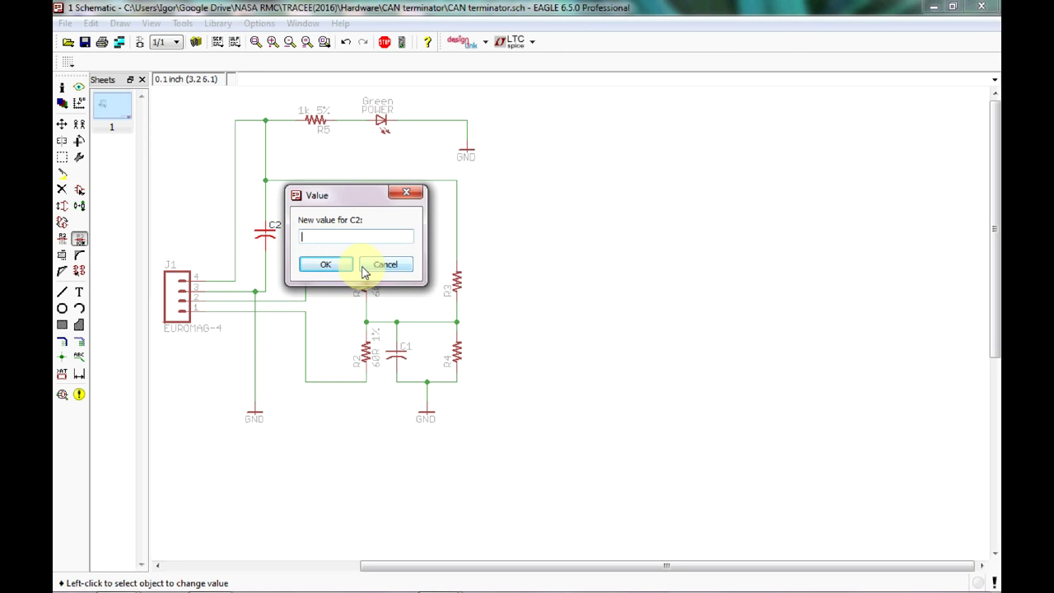
{"action": "type", "text": "0.1uF ceramic"}
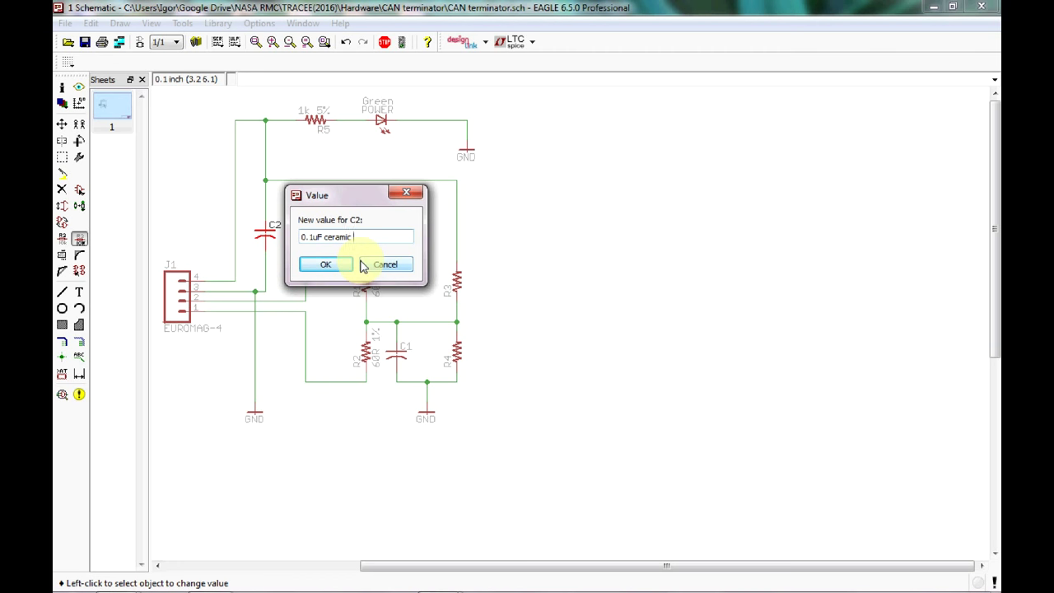
{"action": "type", "text": "6.3V"}
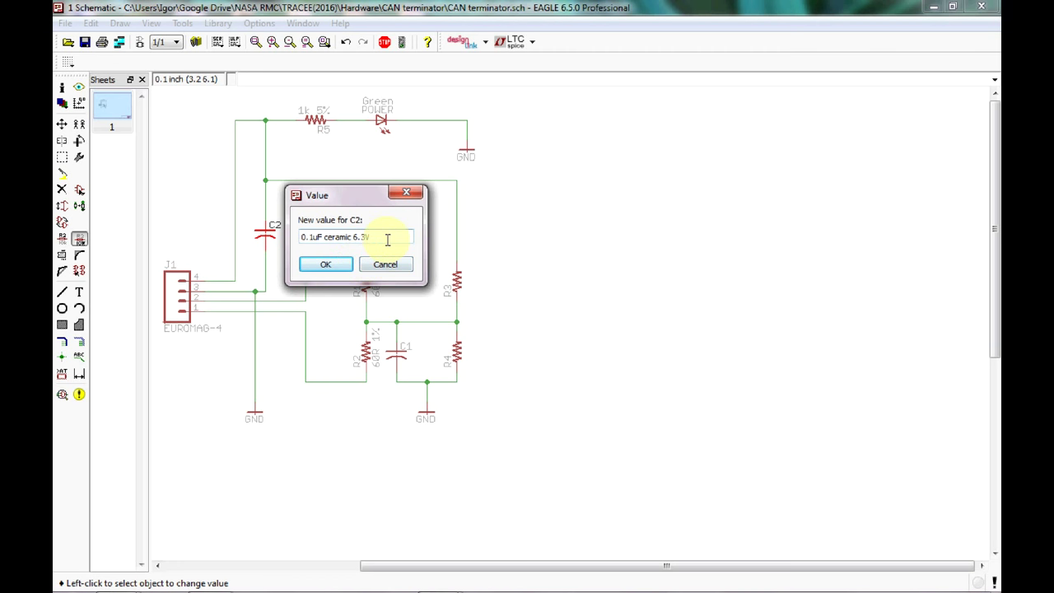
{"action": "left_click", "coordinate": [346, 266]}
{"action": "left_click", "coordinate": [345, 263]}
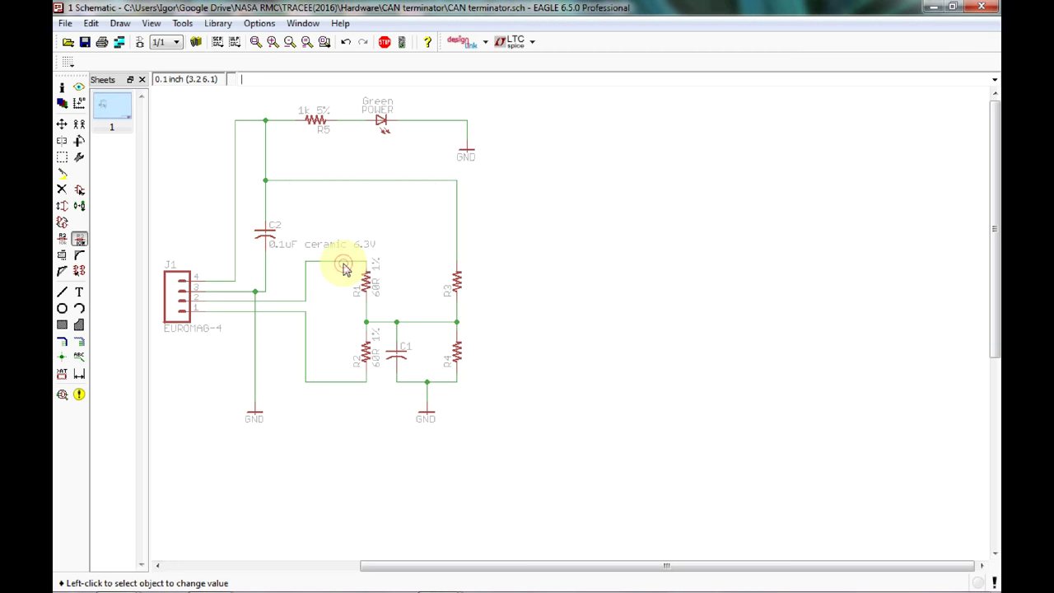
Assign C1 the value 0.1uF ceramic 6.3V through its right-click Value option.
{"action": "right_click", "coordinate": [410, 355]}
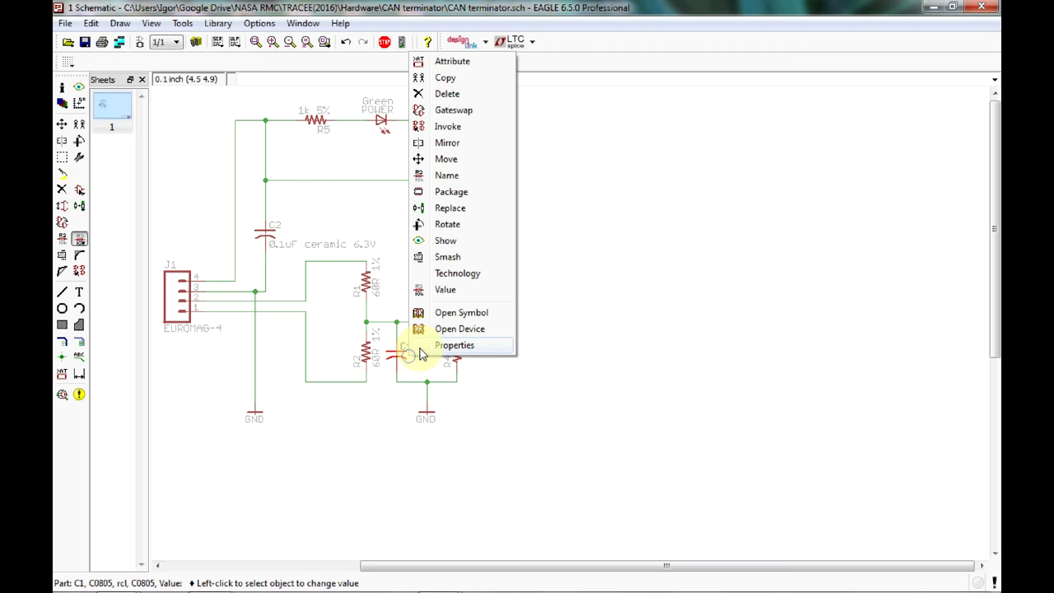
{"action": "left_click", "coordinate": [509, 450]}
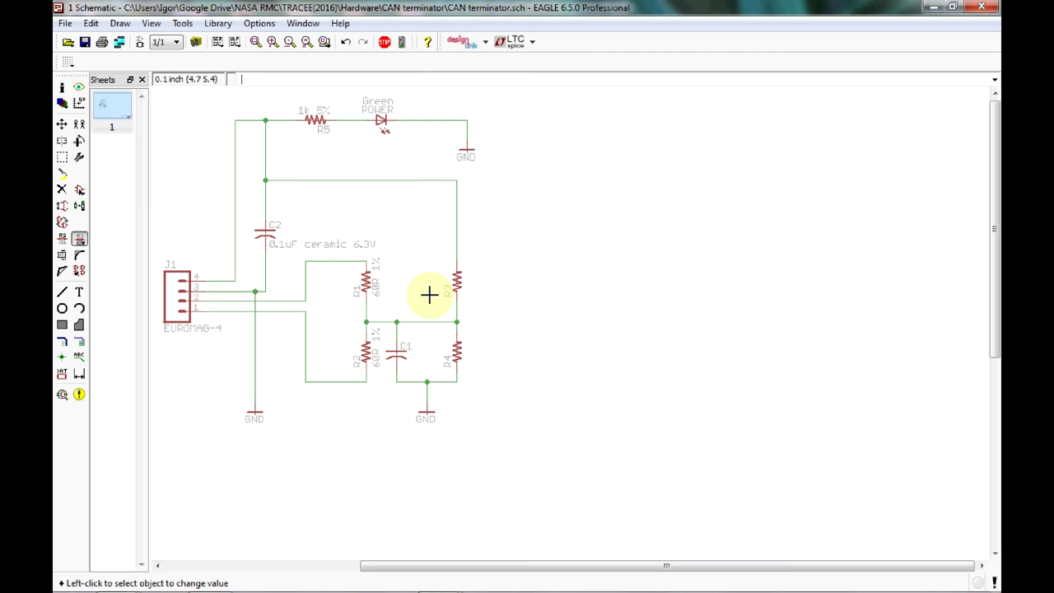
{"action": "right_click", "coordinate": [398, 354]}
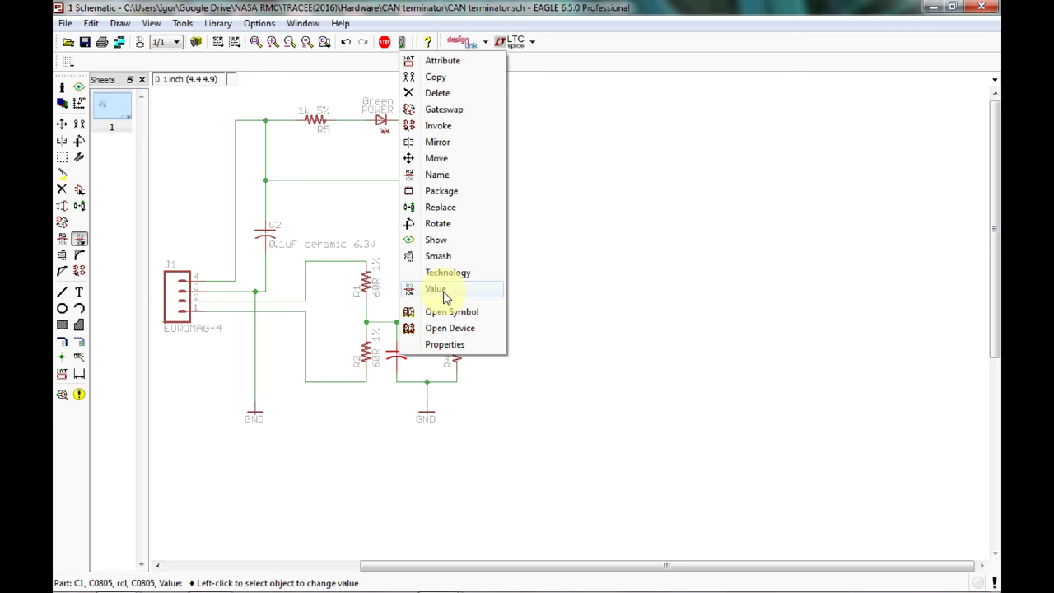
{"action": "left_click", "coordinate": [461, 345]}
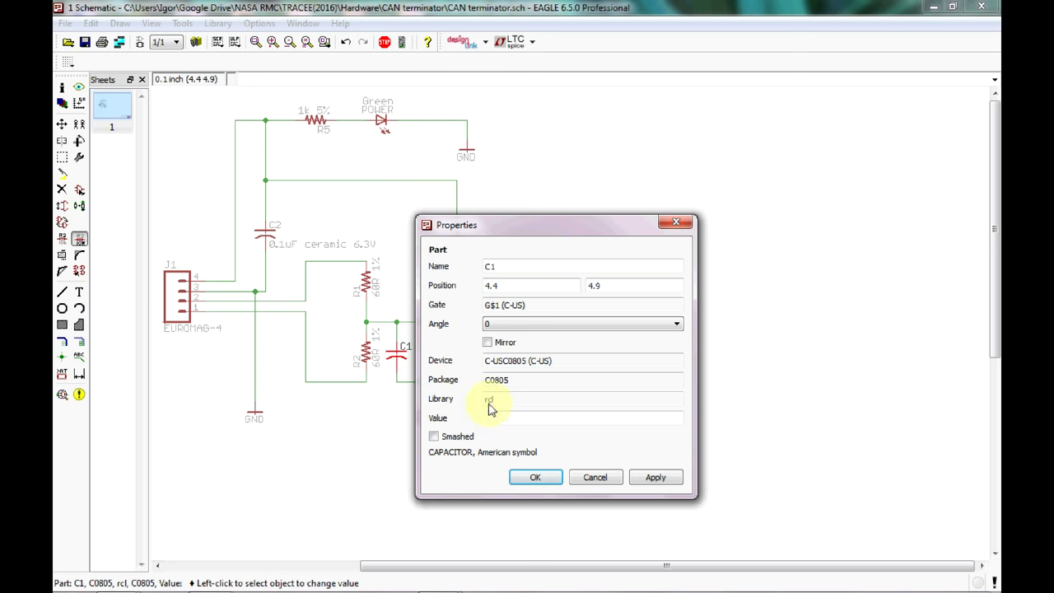
{"action": "left_click", "coordinate": [507, 415]}
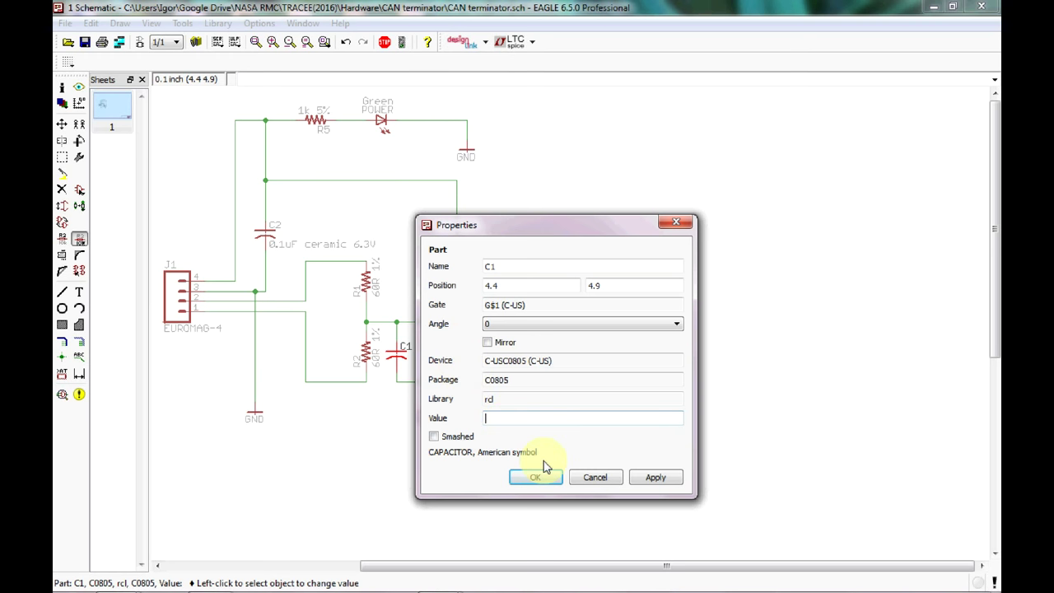
{"action": "left_click", "coordinate": [593, 479]}
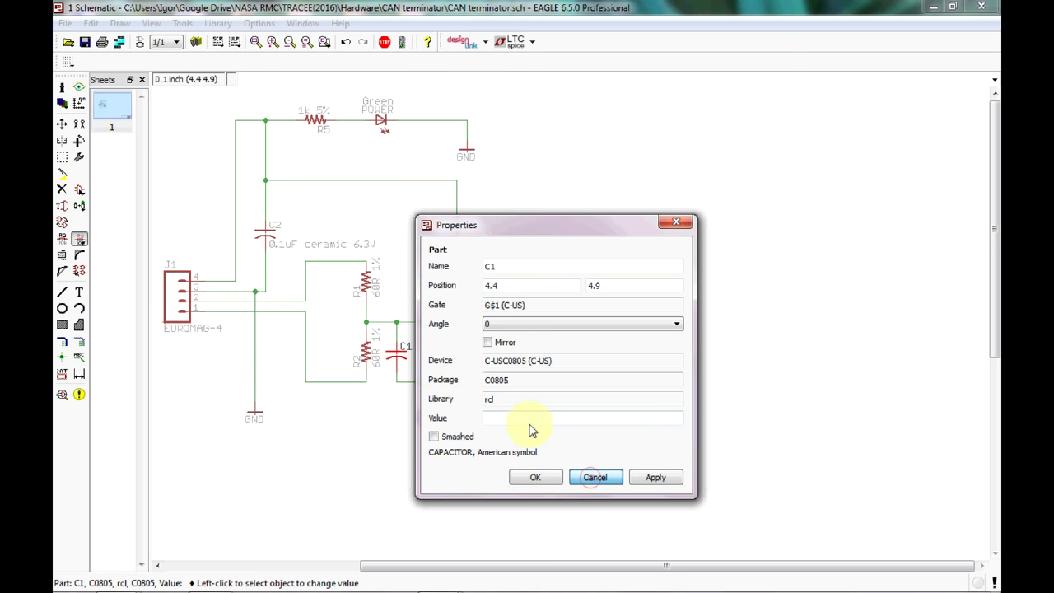
{"action": "right_click", "coordinate": [401, 353]}
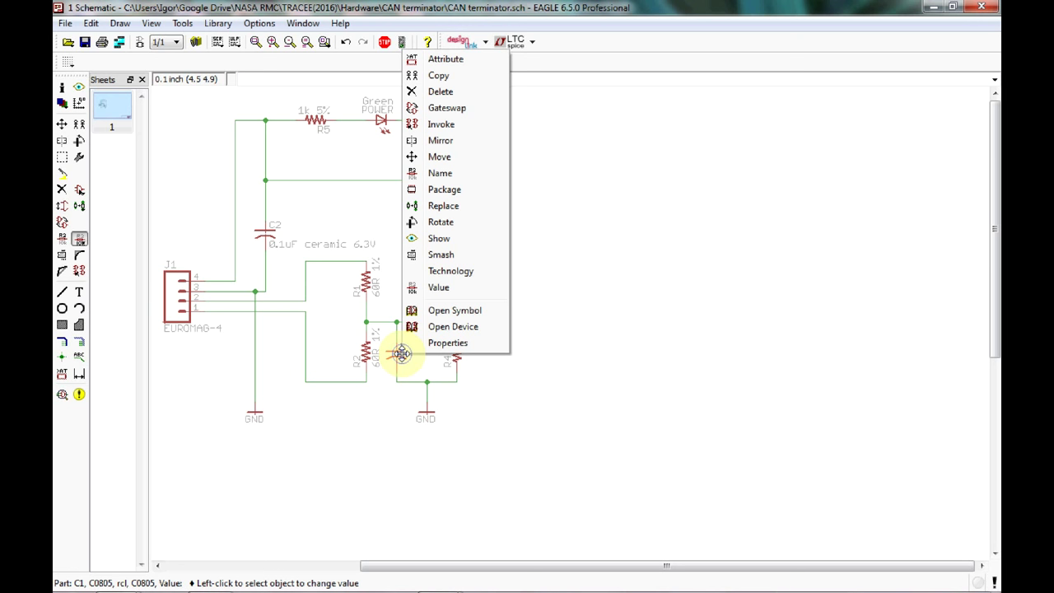
{"action": "left_click", "coordinate": [427, 289]}
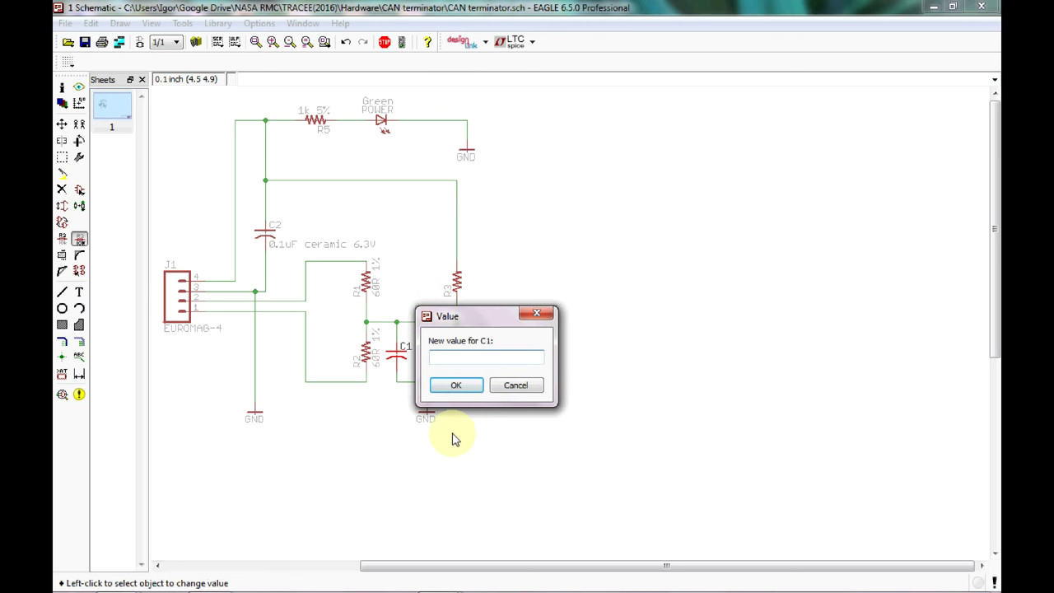
{"action": "type", "text": "0.1uF ceramic 6.3V"}
{"action": "double_click", "coordinate": [468, 357]}
{"action": "left_click", "coordinate": [468, 384]}
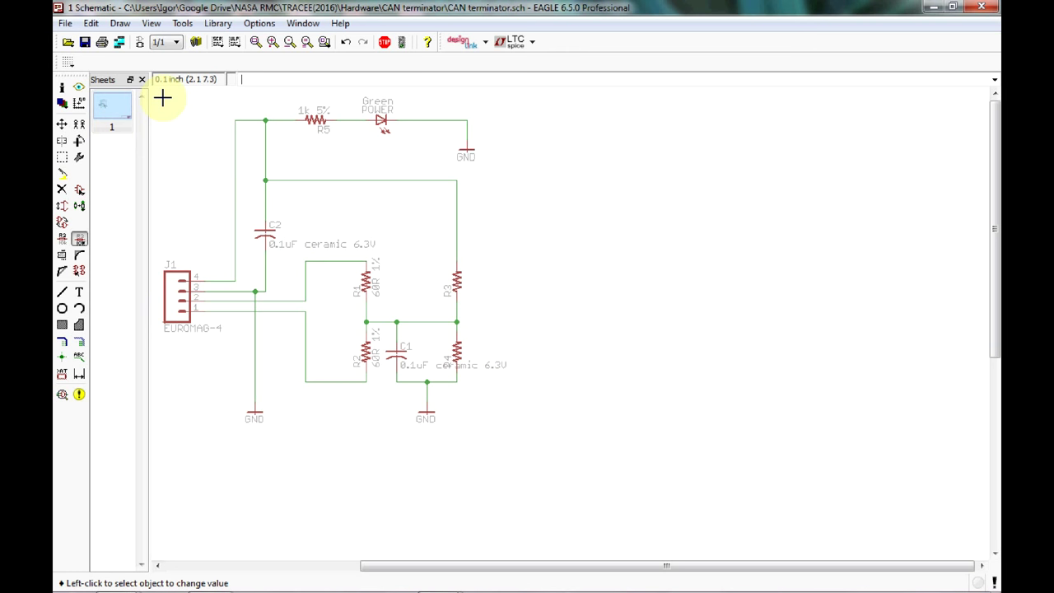
Generate the board layout from the schematic, maximize its window, then return to the schematic.
{"action": "left_click", "coordinate": [140, 43]}
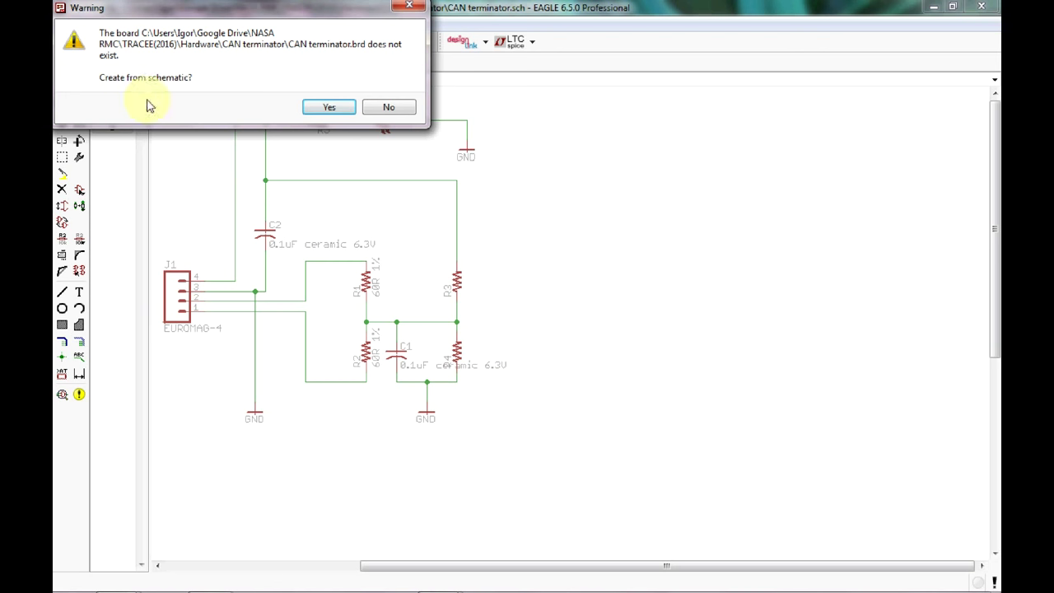
{"action": "left_click", "coordinate": [331, 107]}
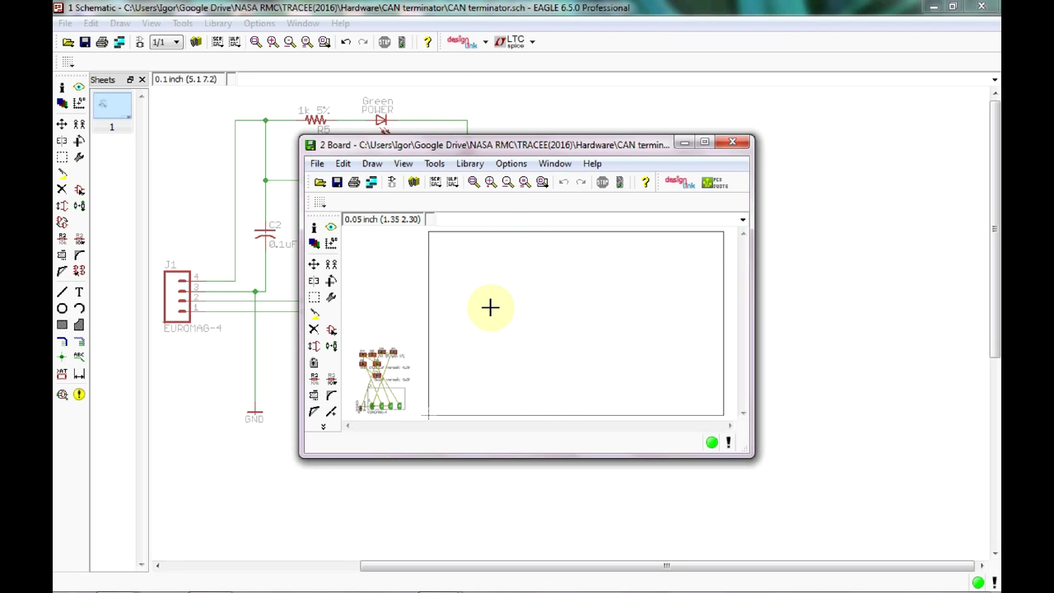
{"action": "left_click", "coordinate": [703, 144]}
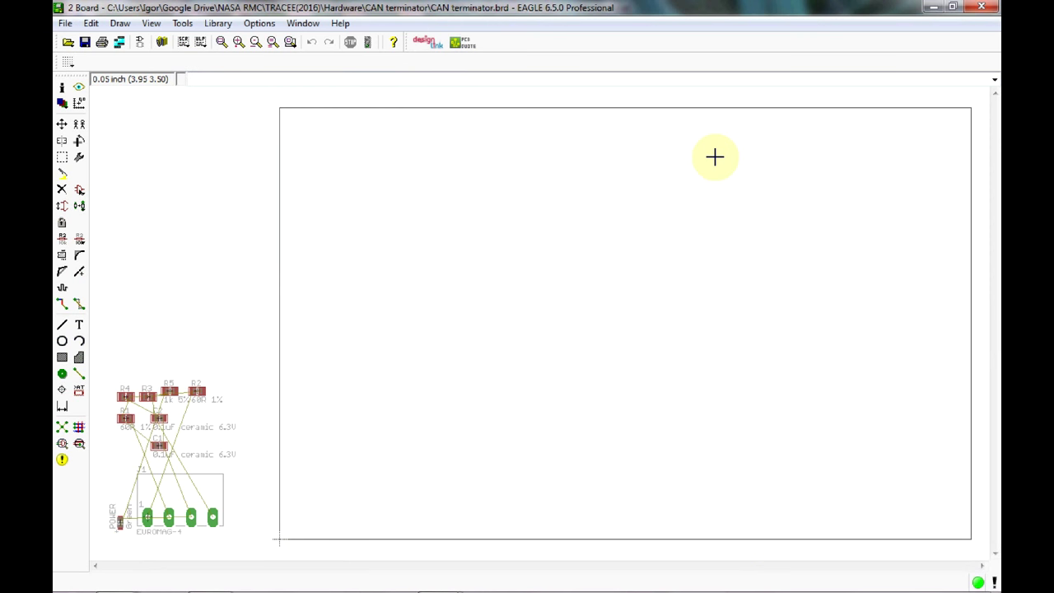
{"action": "left_click", "coordinate": [142, 43]}
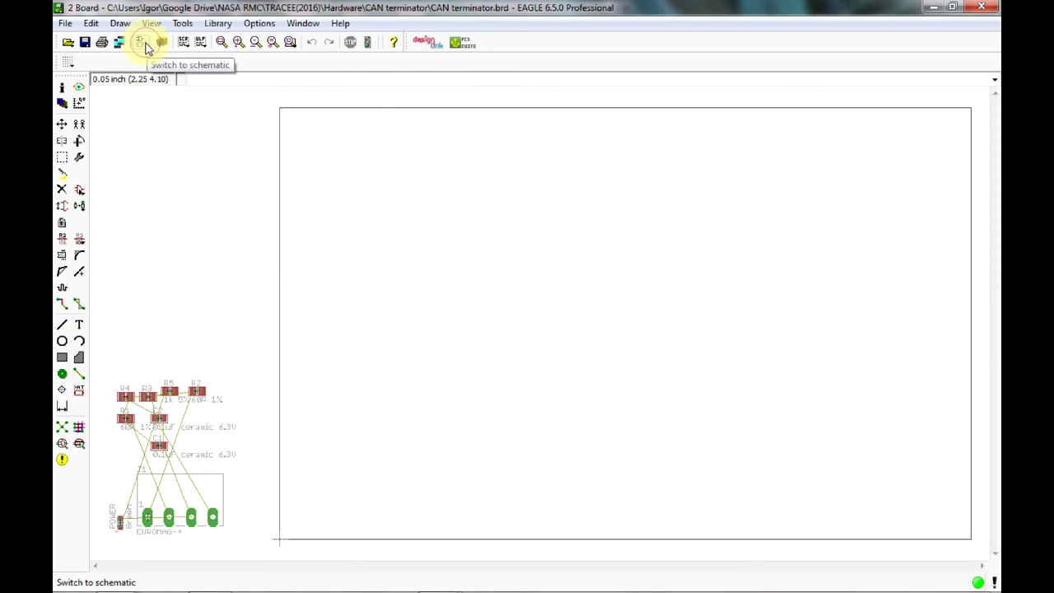
Place two holes-library MOUNT-PAD-ROUND 2,8-PAD parts, H1 and H2, then return to the board.
{"action": "left_click", "coordinate": [79, 188]}
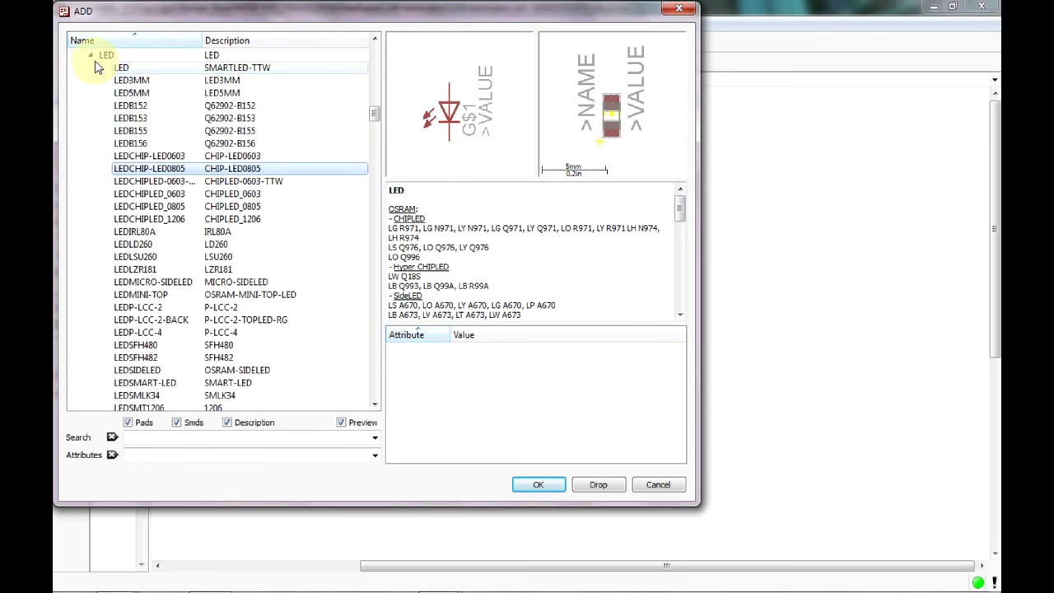
{"action": "left_click", "coordinate": [90, 54]}
{"action": "scroll", "coordinate": [116, 168], "scroll_direction": "up", "scroll_amount": 20}
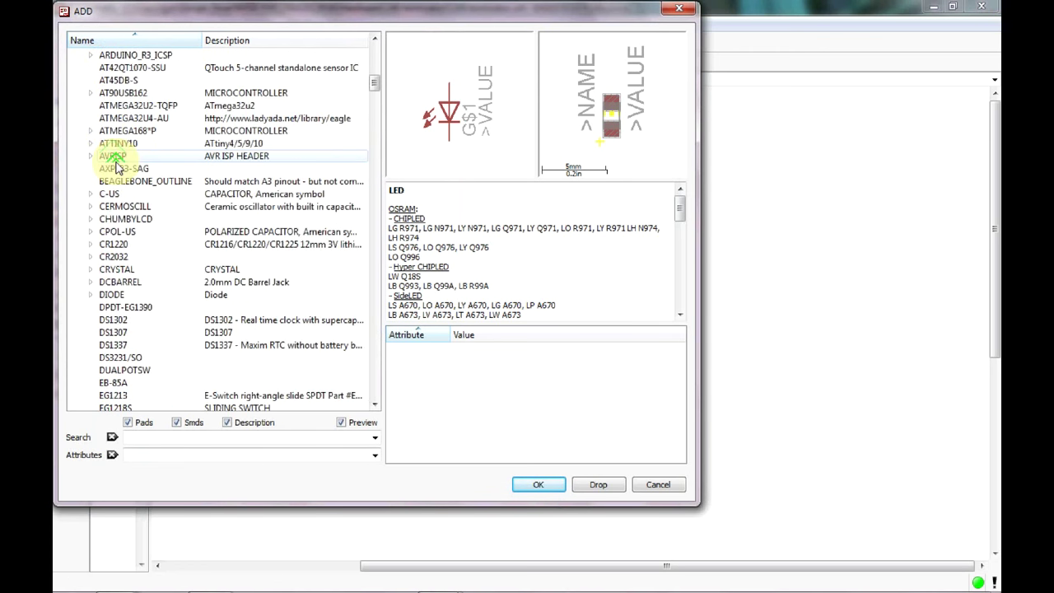
{"action": "left_click", "coordinate": [78, 192]}
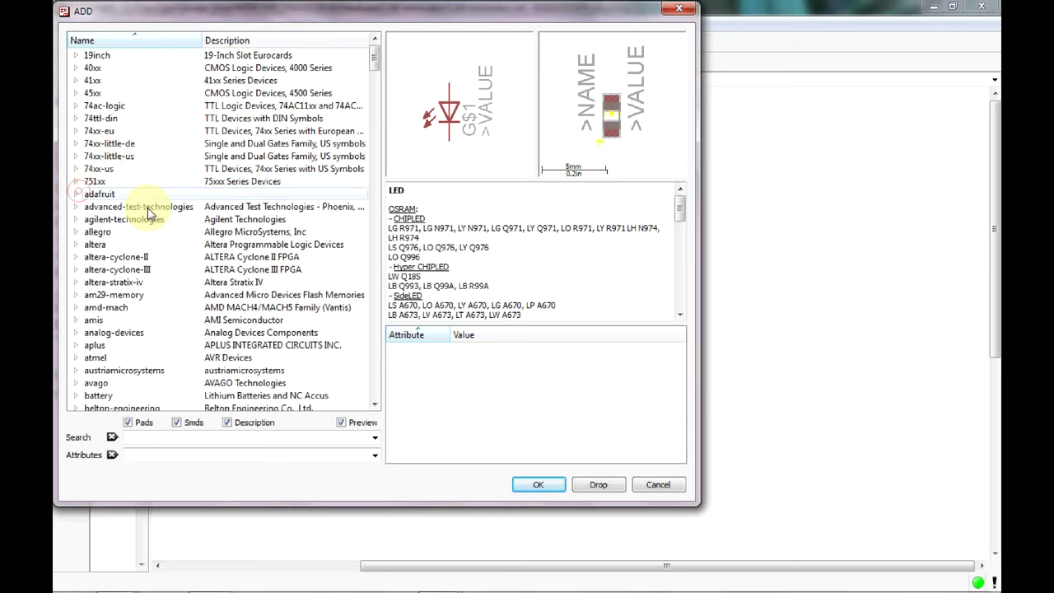
{"action": "scroll", "coordinate": [224, 265], "scroll_direction": "down", "scroll_amount": 20}
{"action": "scroll", "coordinate": [222, 263], "scroll_direction": "down", "scroll_amount": 18}
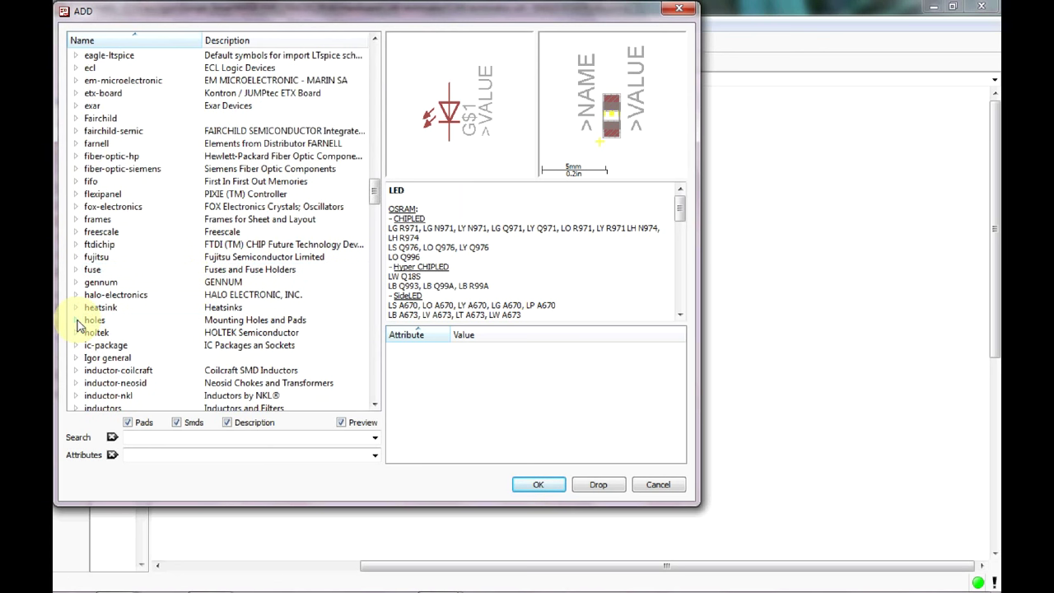
{"action": "left_click", "coordinate": [75, 320]}
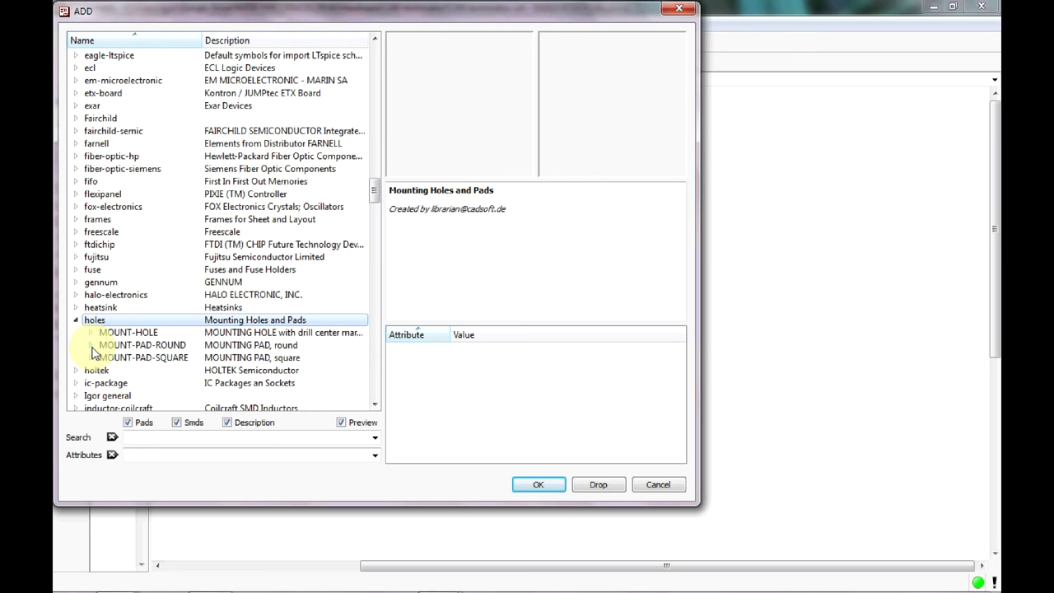
{"action": "left_click", "coordinate": [90, 345]}
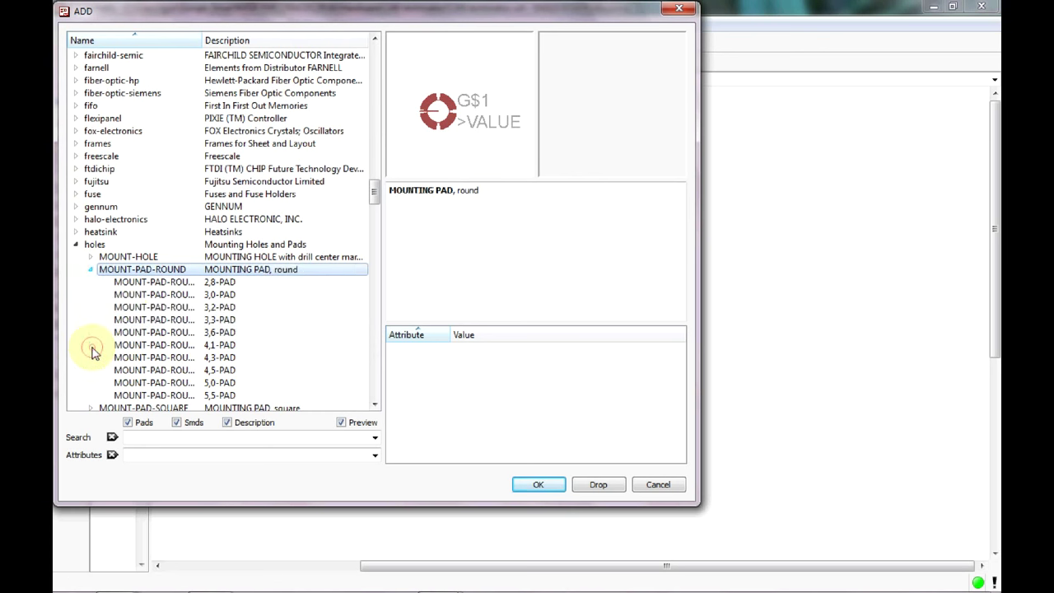
{"action": "left_click", "coordinate": [154, 284]}
{"action": "left_click", "coordinate": [534, 485]}
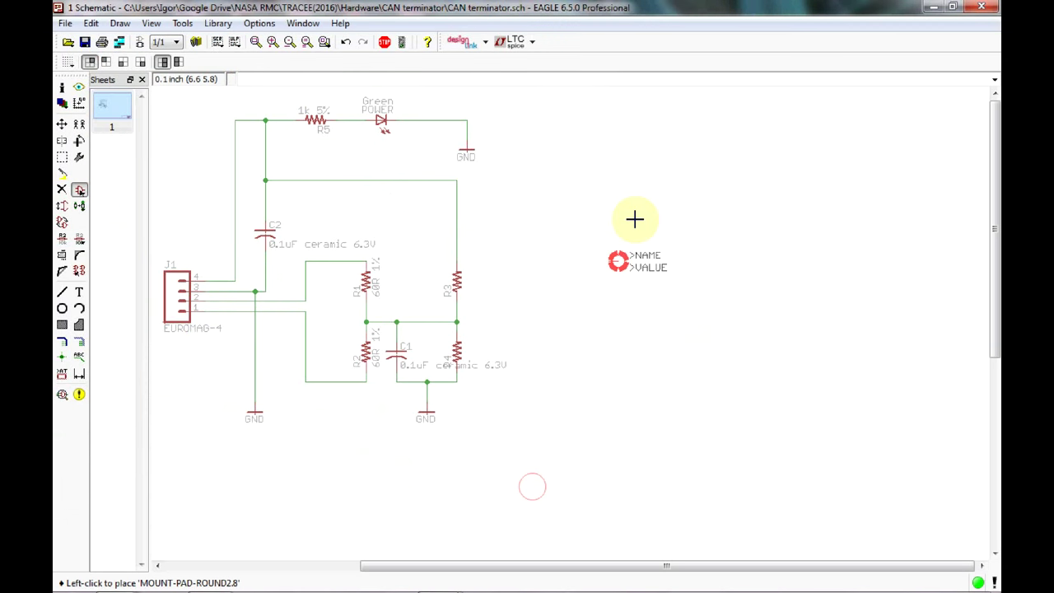
{"action": "left_click", "coordinate": [637, 252]}
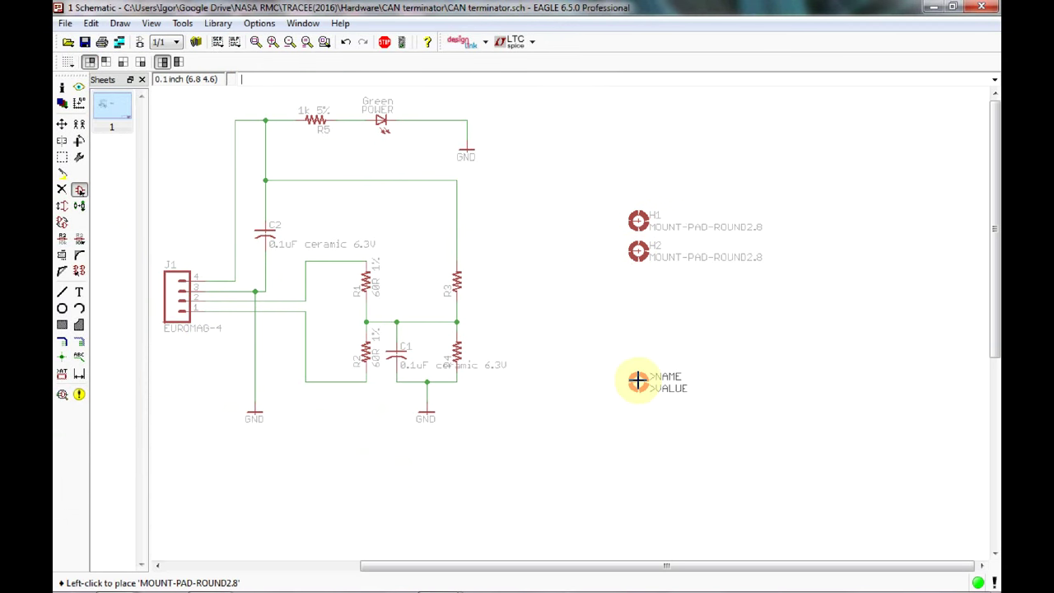
{"action": "left_click", "coordinate": [385, 42]}
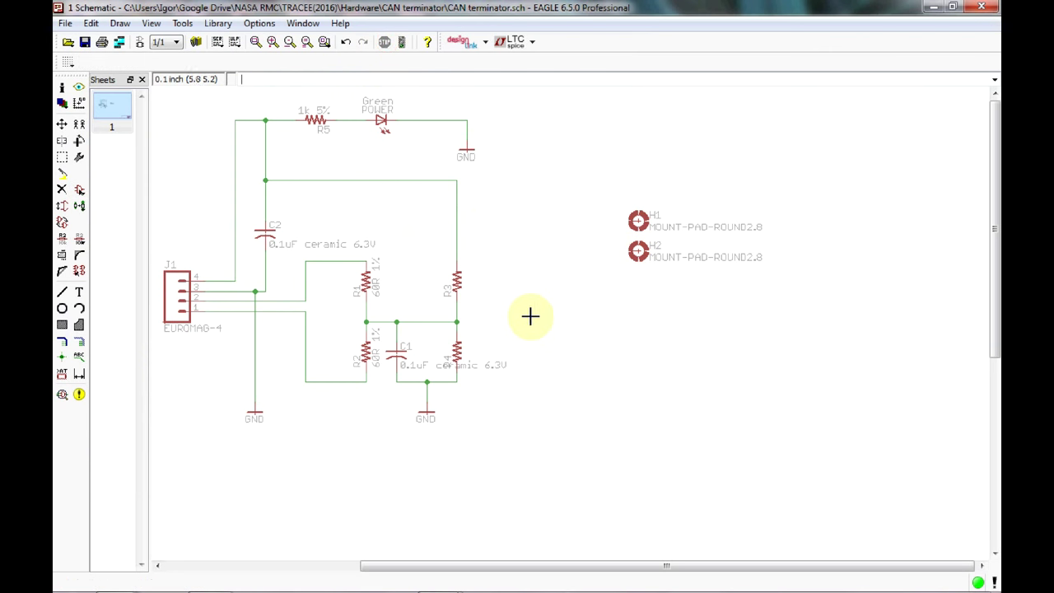
{"action": "left_click", "coordinate": [139, 41]}
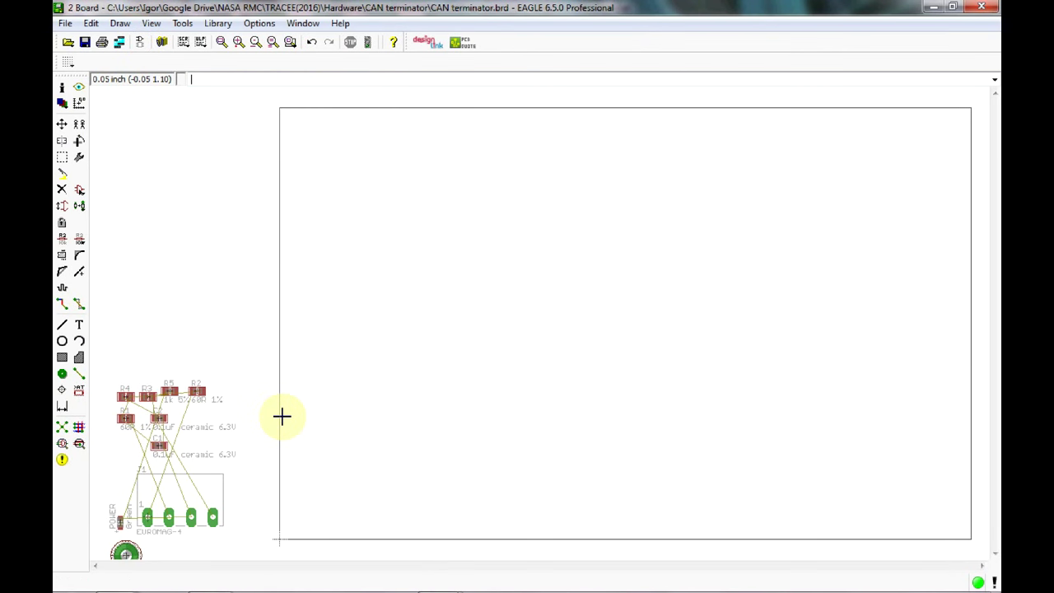
{"action": "middle_click_drag", "start_coordinate": [290, 415], "coordinate": [328, 323]}
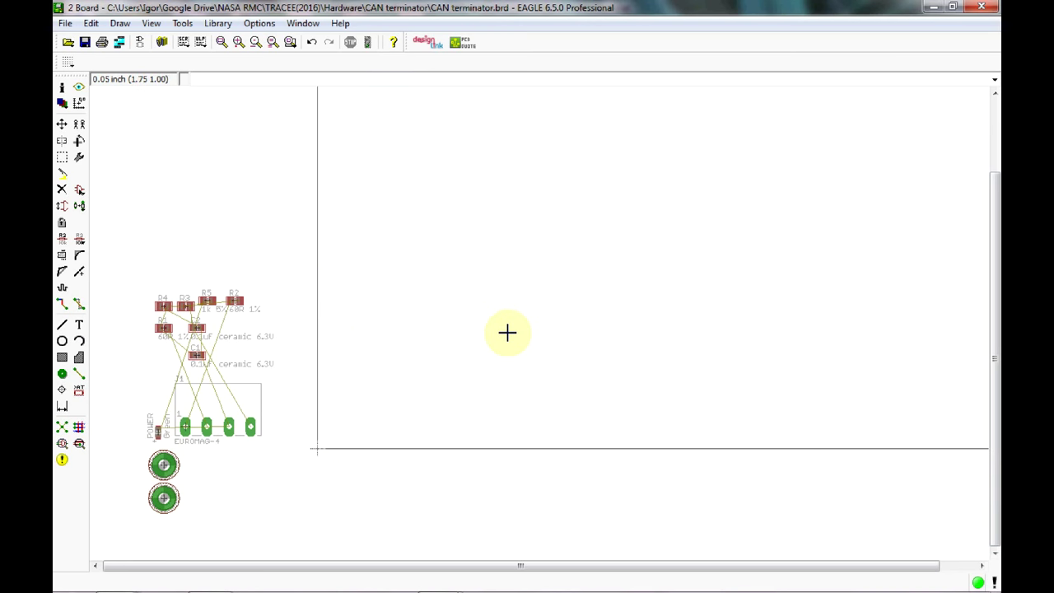
{"action": "scroll", "coordinate": [420, 338], "scroll_direction": "up", "scroll_amount": 3}
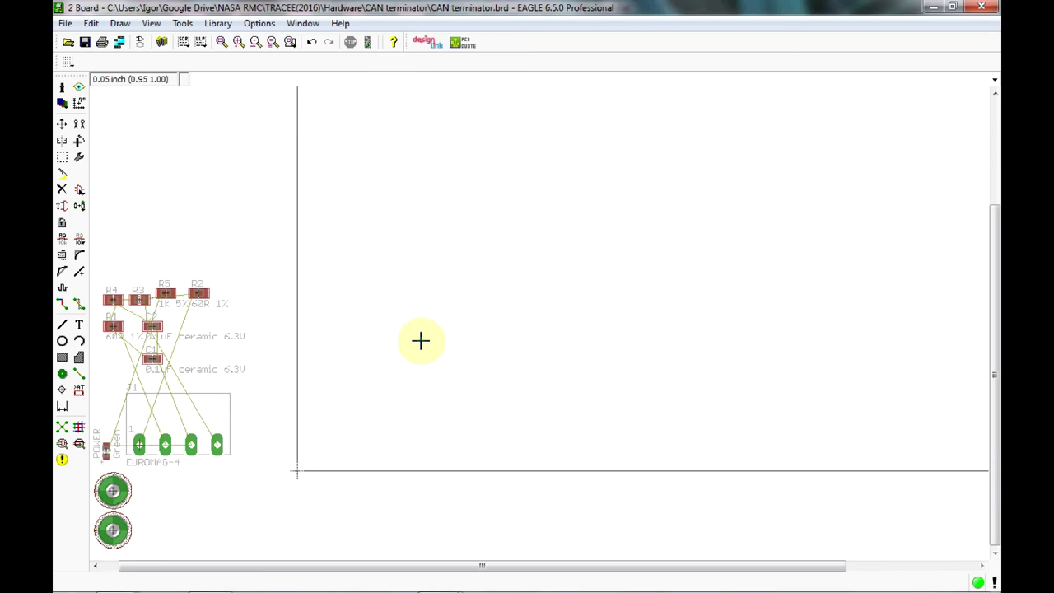
{"action": "scroll", "coordinate": [420, 339], "scroll_direction": "down", "scroll_amount": 4}
{"action": "middle_click_drag", "start_coordinate": [426, 306], "coordinate": [431, 261]}
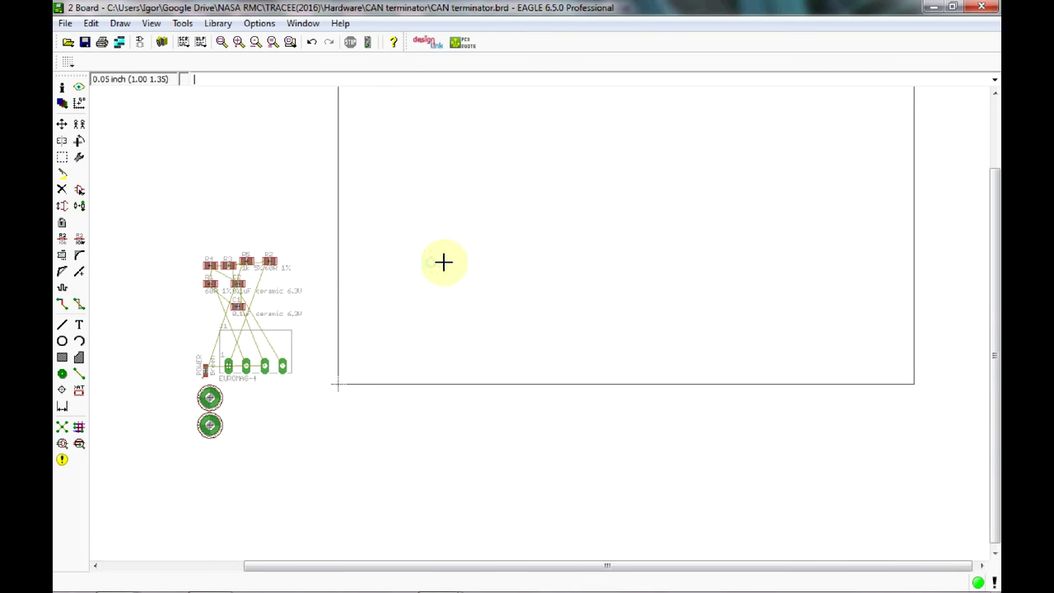
{"action": "middle_click_drag", "start_coordinate": [528, 271], "coordinate": [496, 368]}
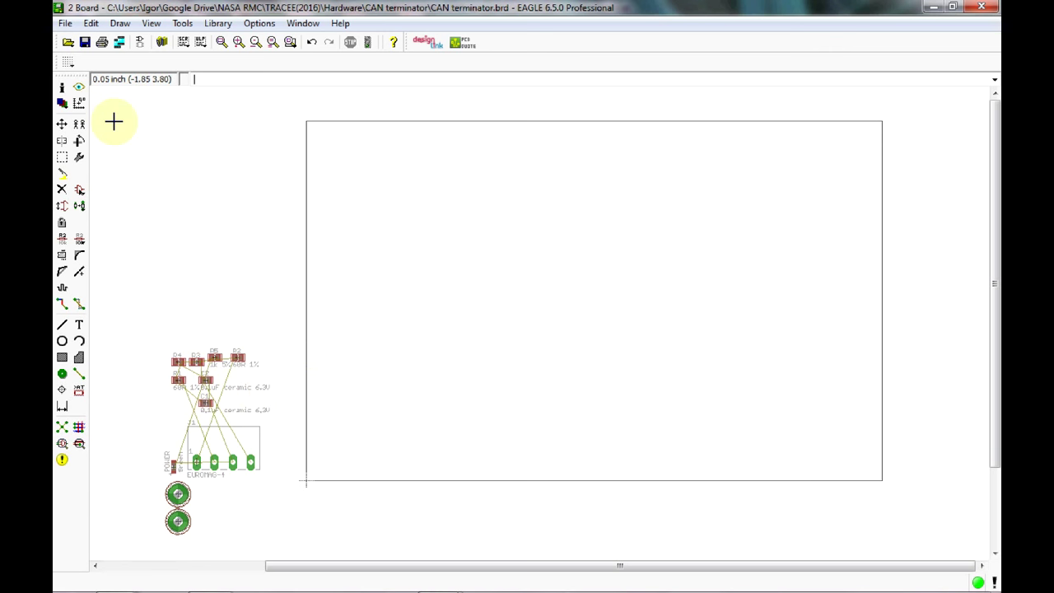
Hide the tValues and bValues layers in the board view.
{"action": "left_click", "coordinate": [63, 105]}
{"action": "scroll", "coordinate": [164, 140], "scroll_direction": "down", "scroll_amount": 4}
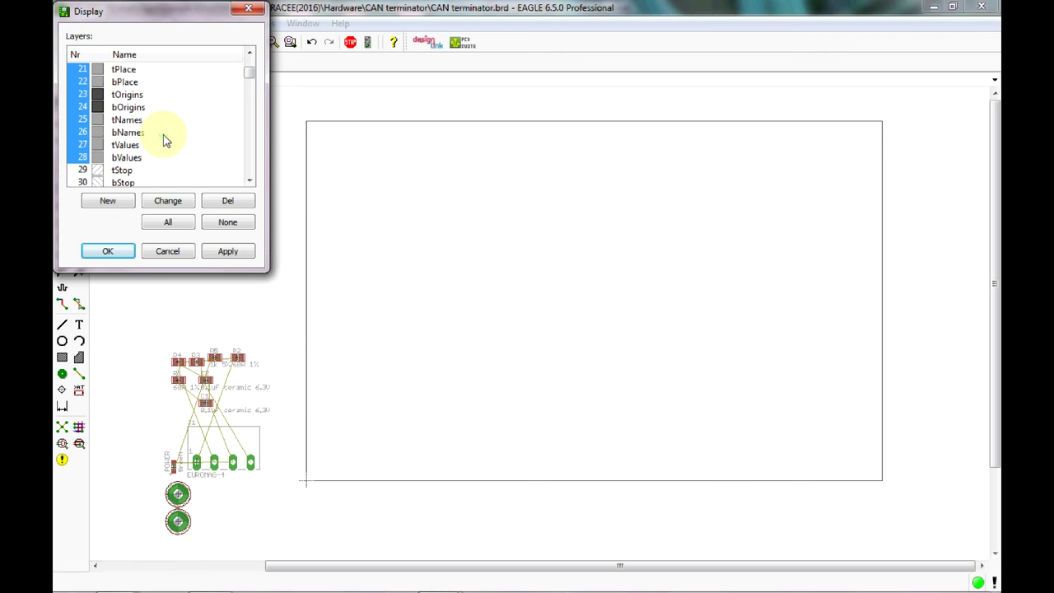
{"action": "scroll", "coordinate": [164, 140], "scroll_direction": "up", "scroll_amount": 1}
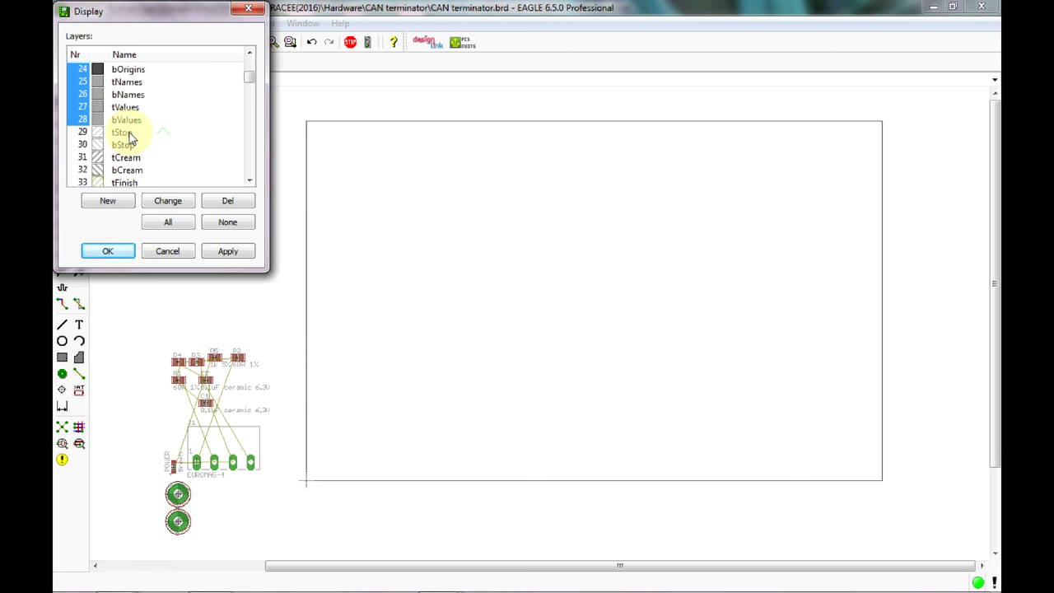
{"action": "left_click", "coordinate": [81, 107]}
{"action": "left_click", "coordinate": [78, 120]}
{"action": "left_click", "coordinate": [228, 252]}
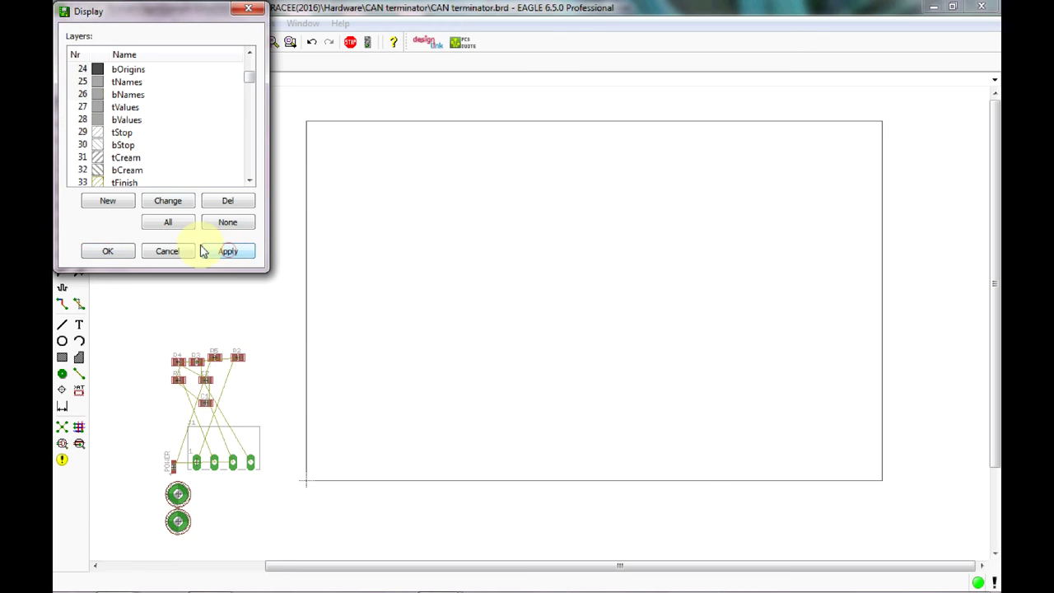
{"action": "left_click", "coordinate": [107, 251]}
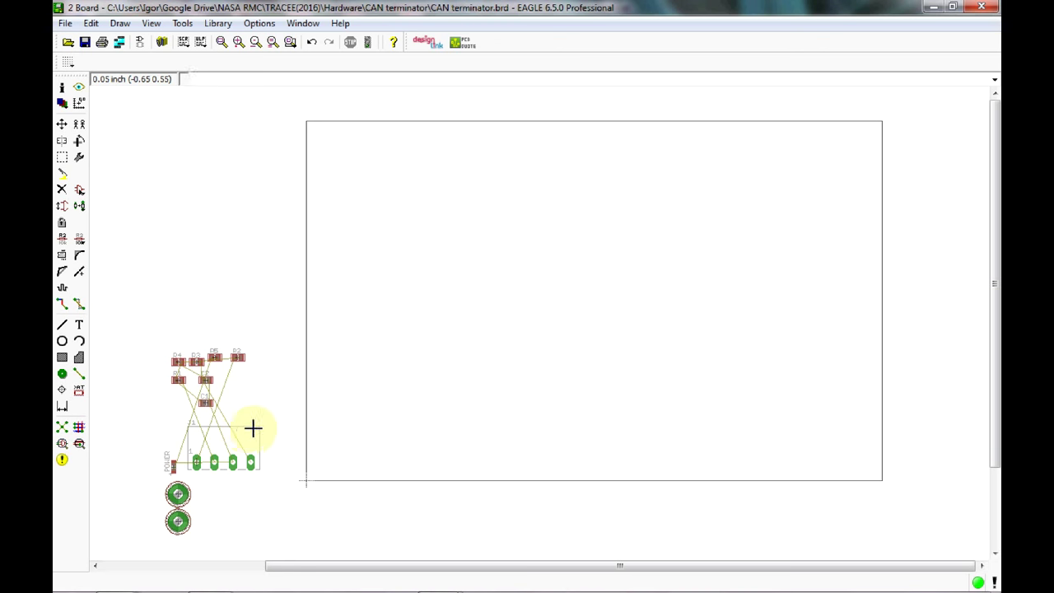
Rotate connector J1 by 90° and place it at the board's lower-left edge.
{"action": "middle_click_drag", "start_coordinate": [257, 382], "coordinate": [275, 332]}
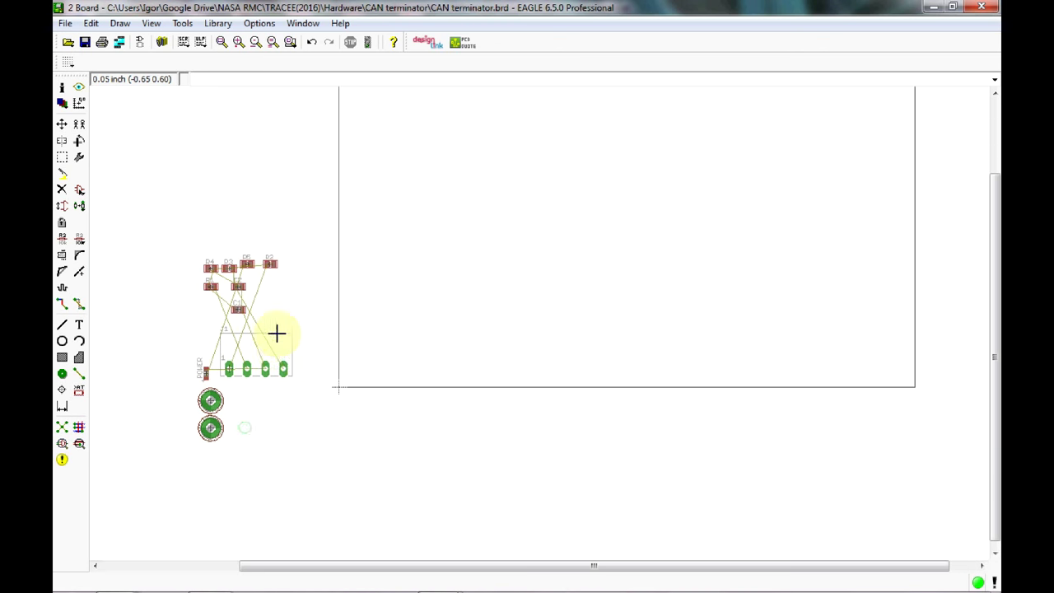
{"action": "scroll", "coordinate": [254, 370], "scroll_direction": "up", "scroll_amount": 2}
{"action": "scroll", "coordinate": [256, 374], "scroll_direction": "up", "scroll_amount": 1}
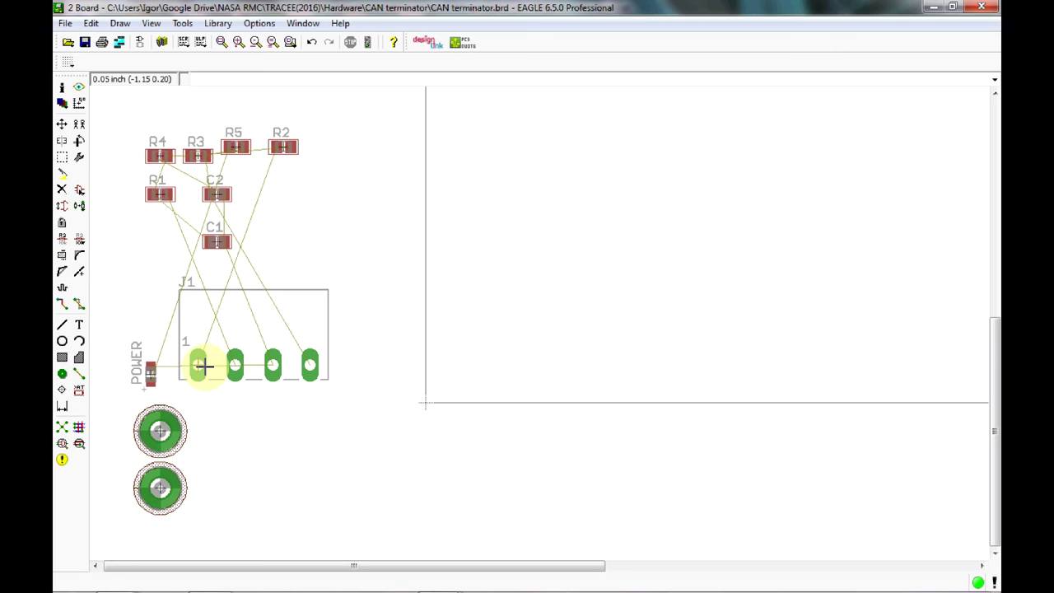
{"action": "left_click", "coordinate": [61, 124]}
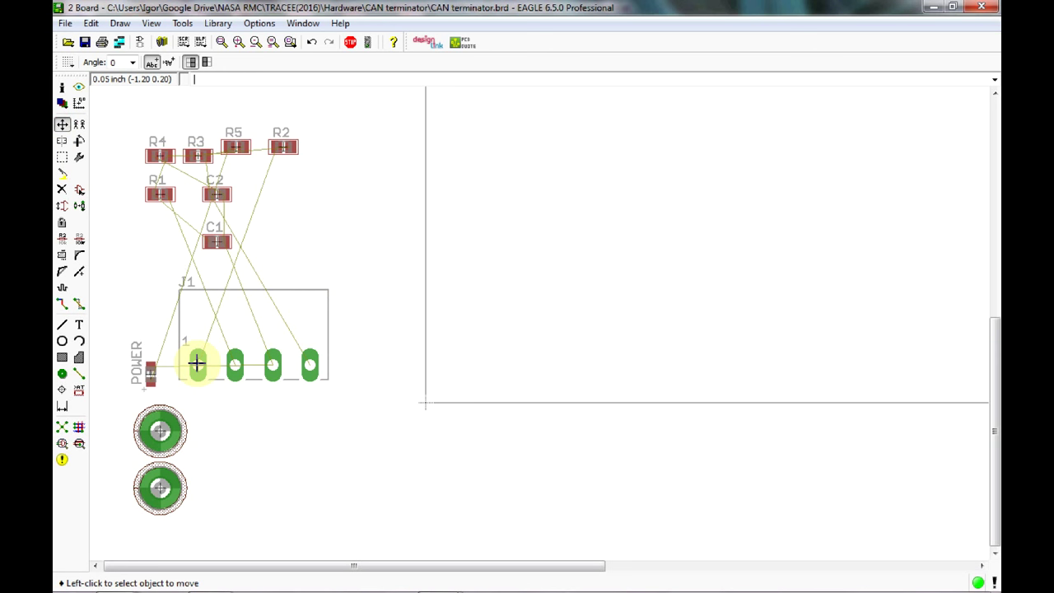
{"action": "left_click", "coordinate": [197, 363]}
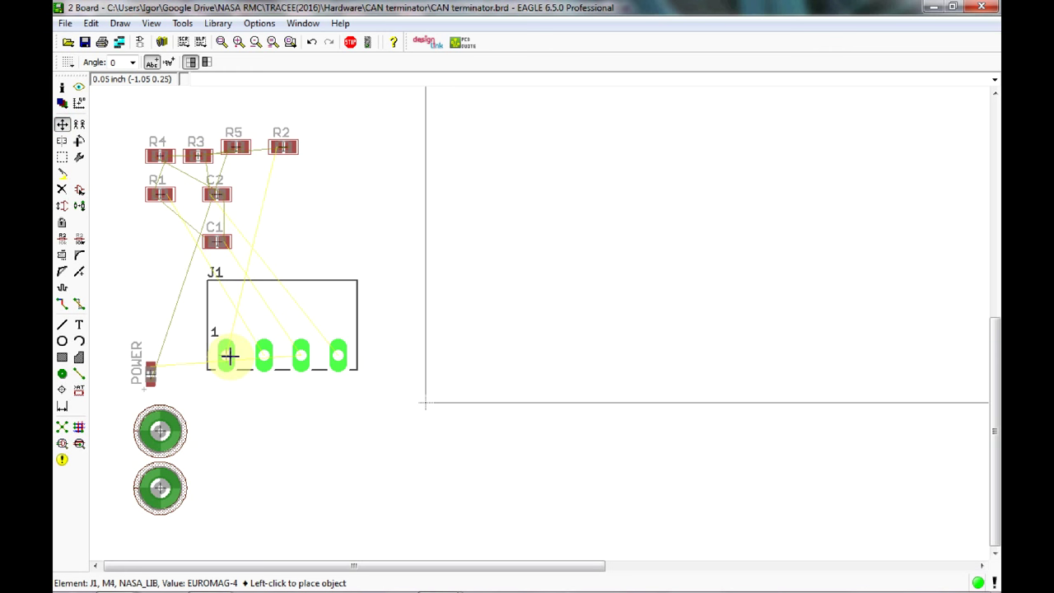
{"action": "right_click", "coordinate": [229, 356]}
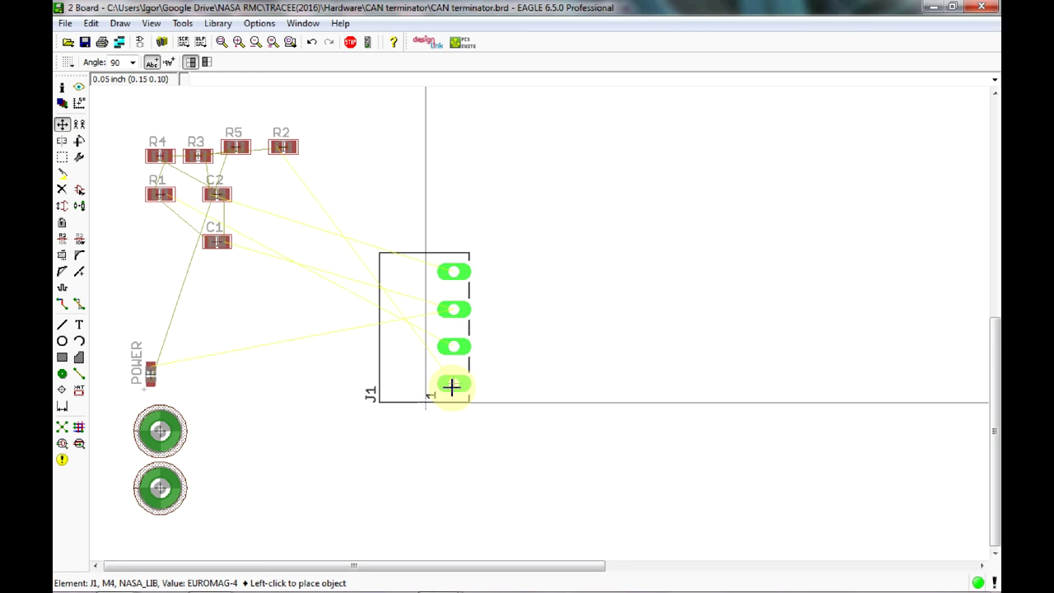
{"action": "left_click", "coordinate": [451, 387]}
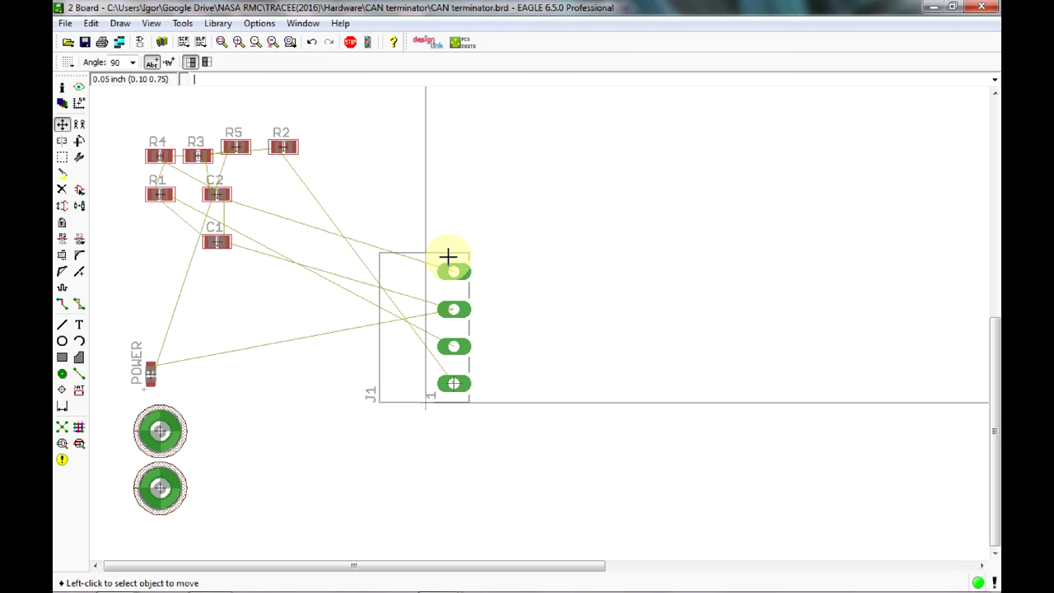
Place mounting holes H1 and H2 on the board, with H1 close to J1's pads.
{"action": "left_click", "coordinate": [159, 429]}
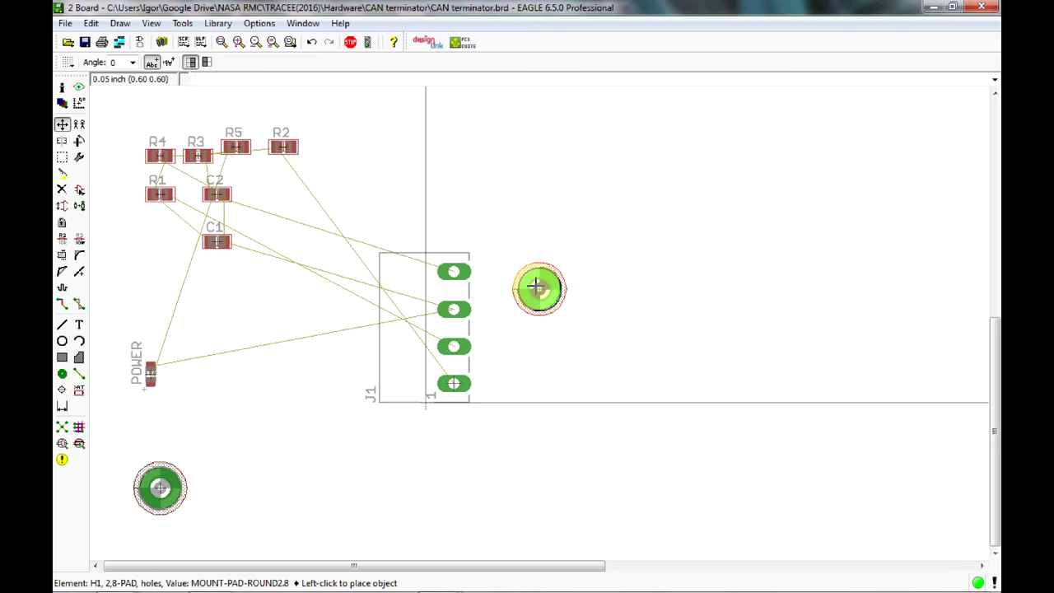
{"action": "left_click", "coordinate": [536, 287]}
{"action": "left_click", "coordinate": [160, 489]}
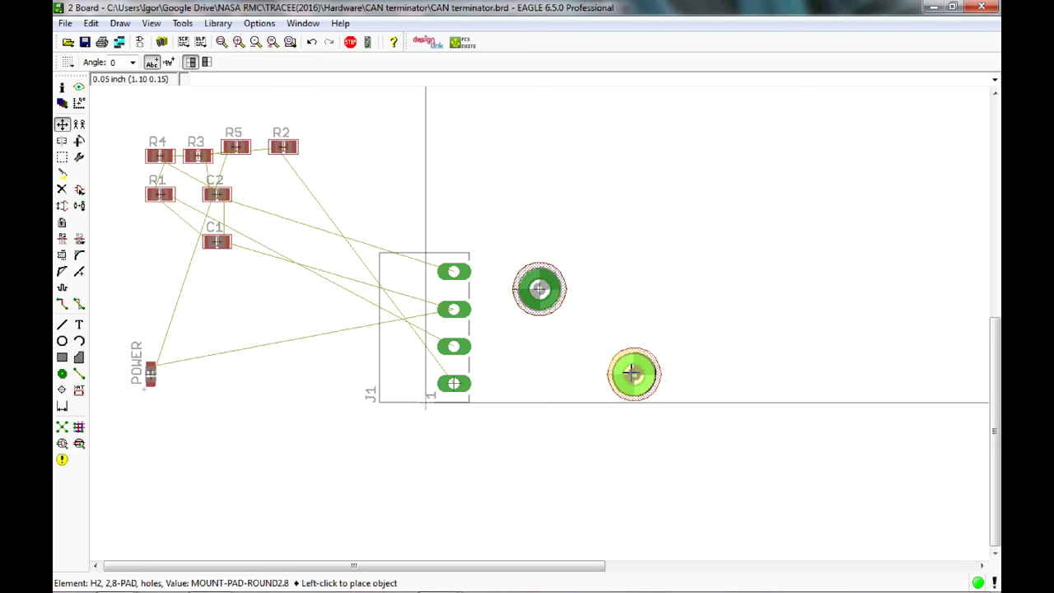
{"action": "left_click", "coordinate": [632, 365]}
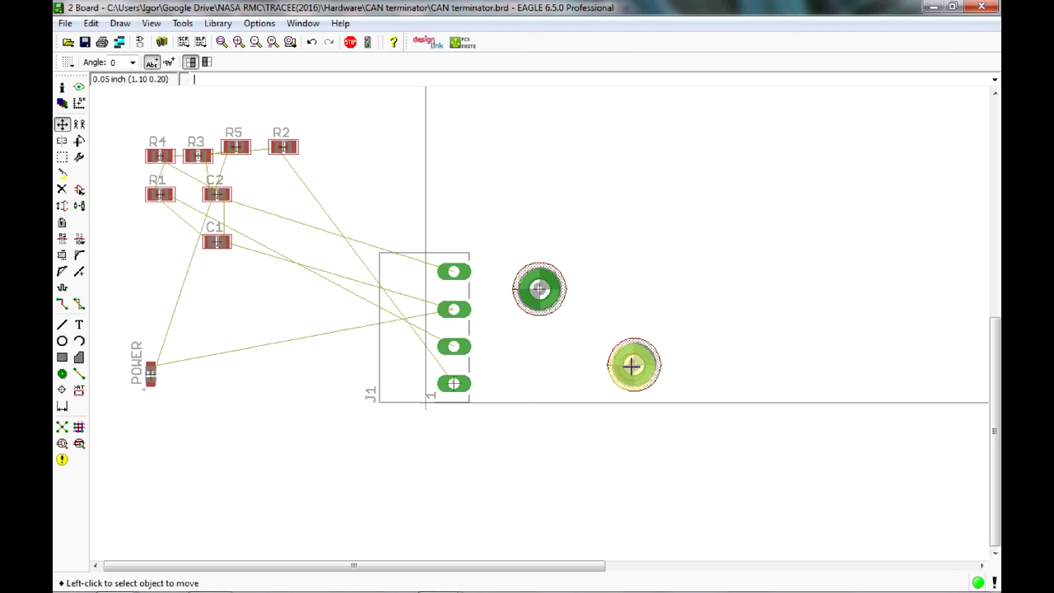
{"action": "left_click", "coordinate": [549, 289]}
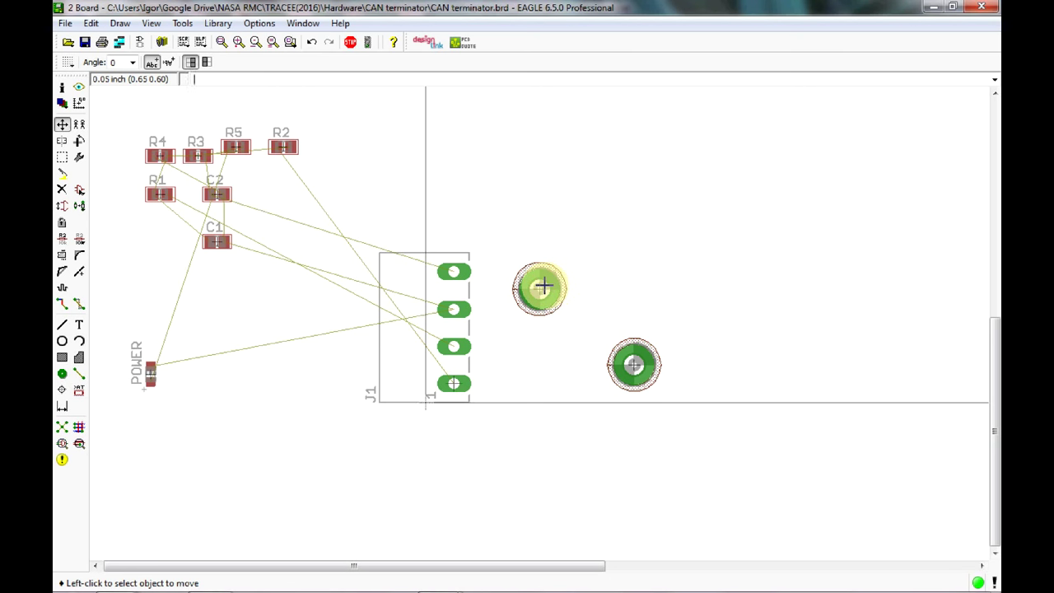
{"action": "left_click", "coordinate": [542, 285]}
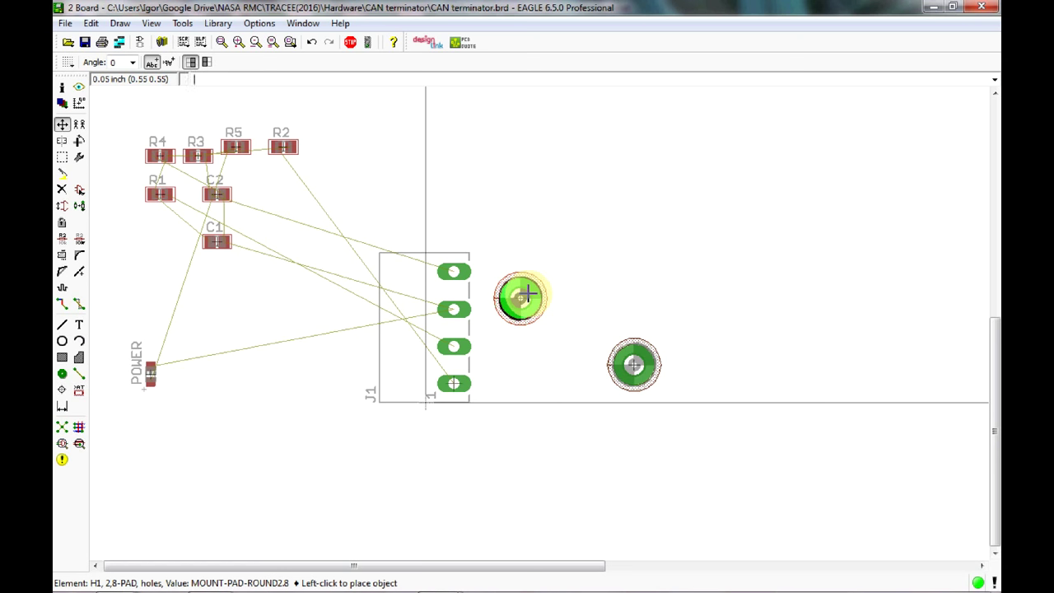
{"action": "left_click", "coordinate": [522, 296]}
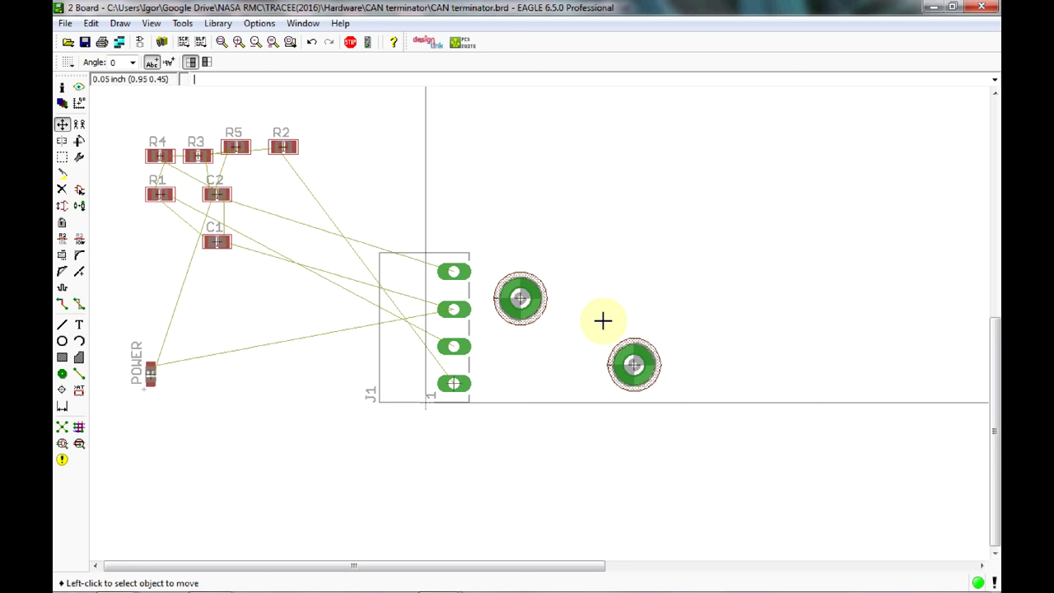
Rotate R1 90° to stand upright and place it just right of the J1 pads.
{"action": "left_click", "coordinate": [167, 195]}
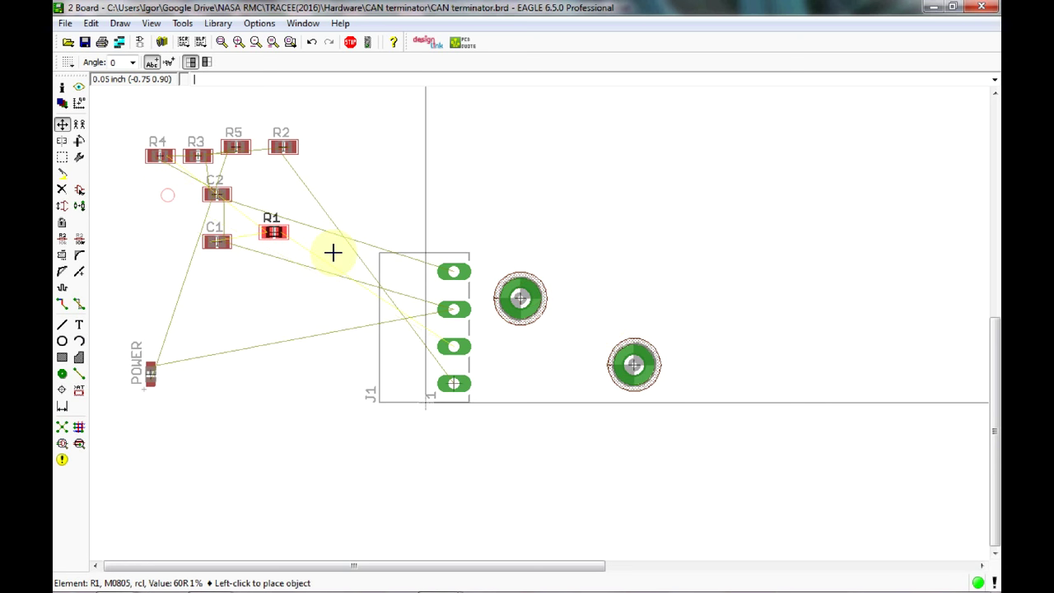
{"action": "right_click", "coordinate": [520, 344]}
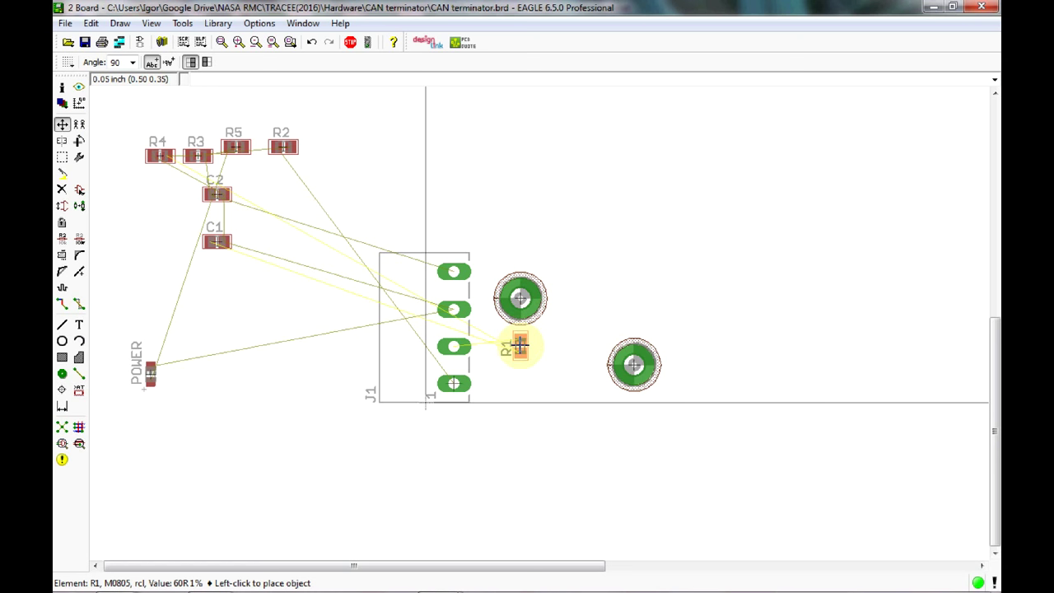
{"action": "left_click", "coordinate": [519, 348]}
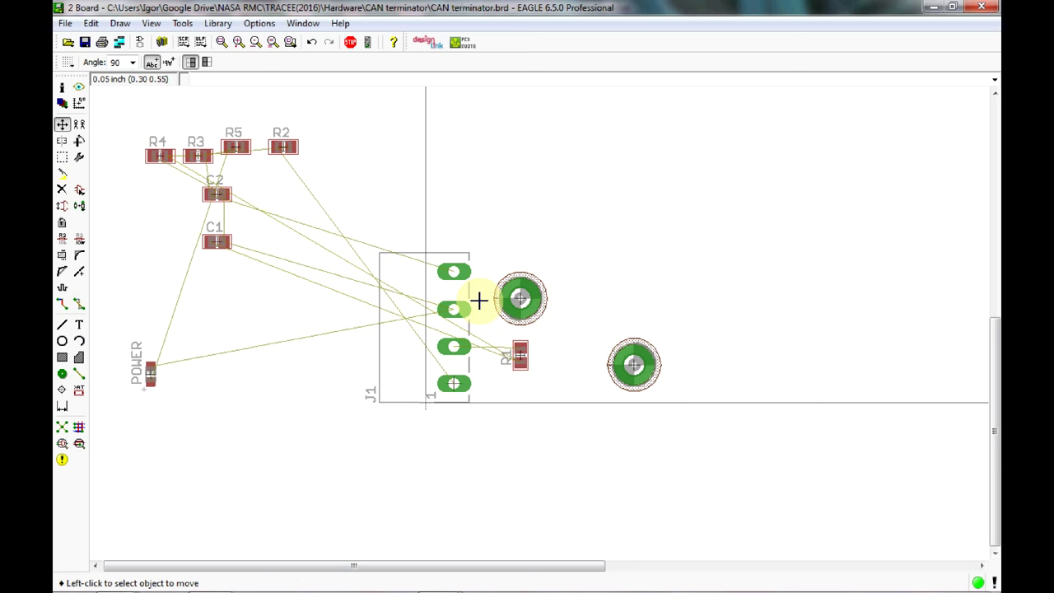
Set the grid size to 0.01 inch.
{"action": "left_click", "coordinate": [67, 61]}
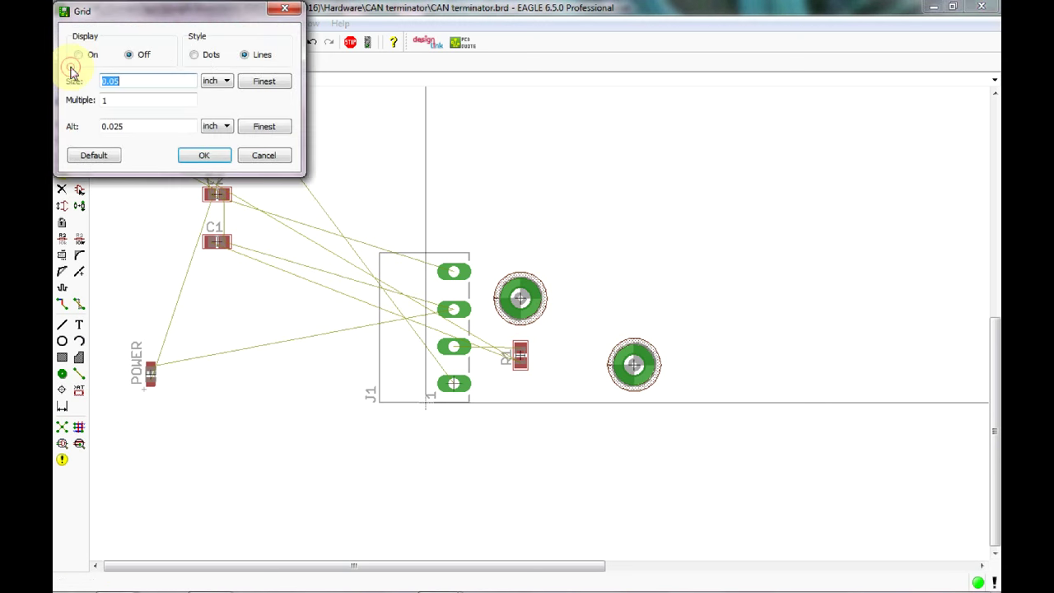
{"action": "left_click", "coordinate": [137, 85]}
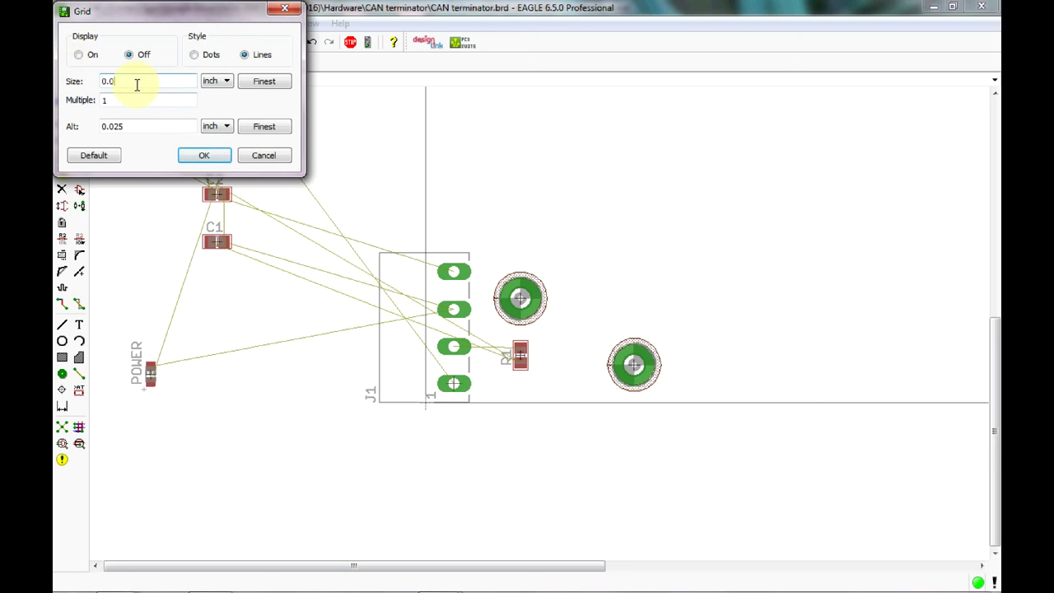
{"action": "left_click", "coordinate": [212, 155]}
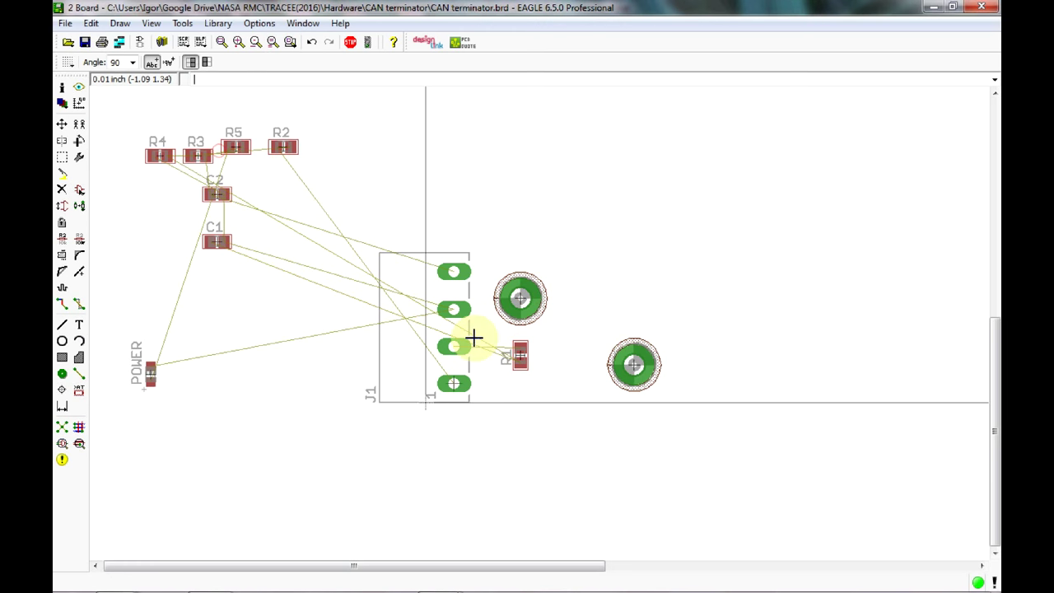
Move R2 down below R1 and set the upper mounting hole H1 back in place.
{"action": "left_click", "coordinate": [283, 146]}
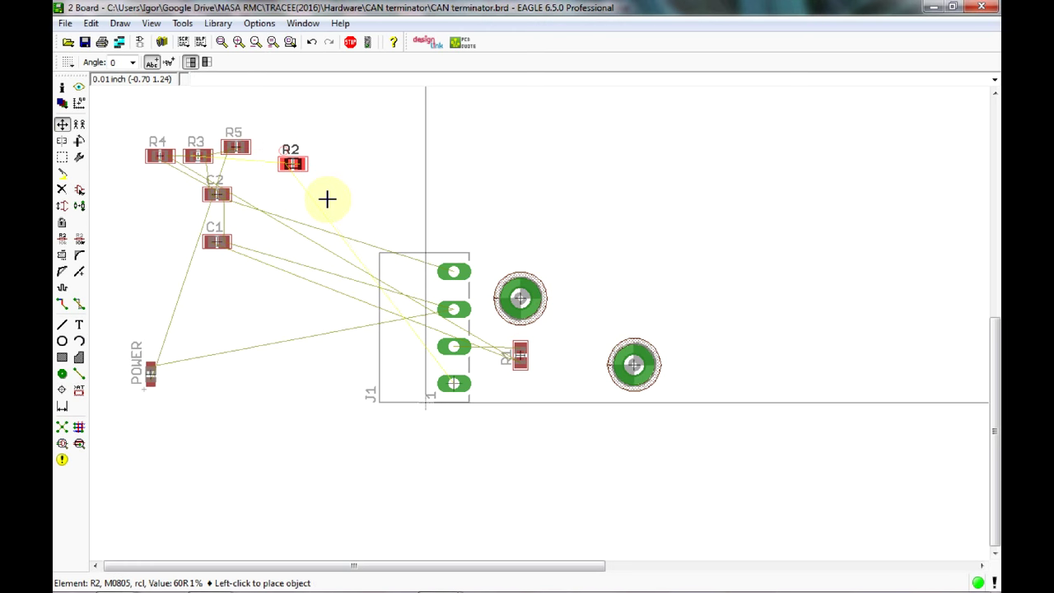
{"action": "left_click", "coordinate": [524, 418]}
{"action": "scroll", "coordinate": [536, 355], "scroll_direction": "up", "scroll_amount": 5}
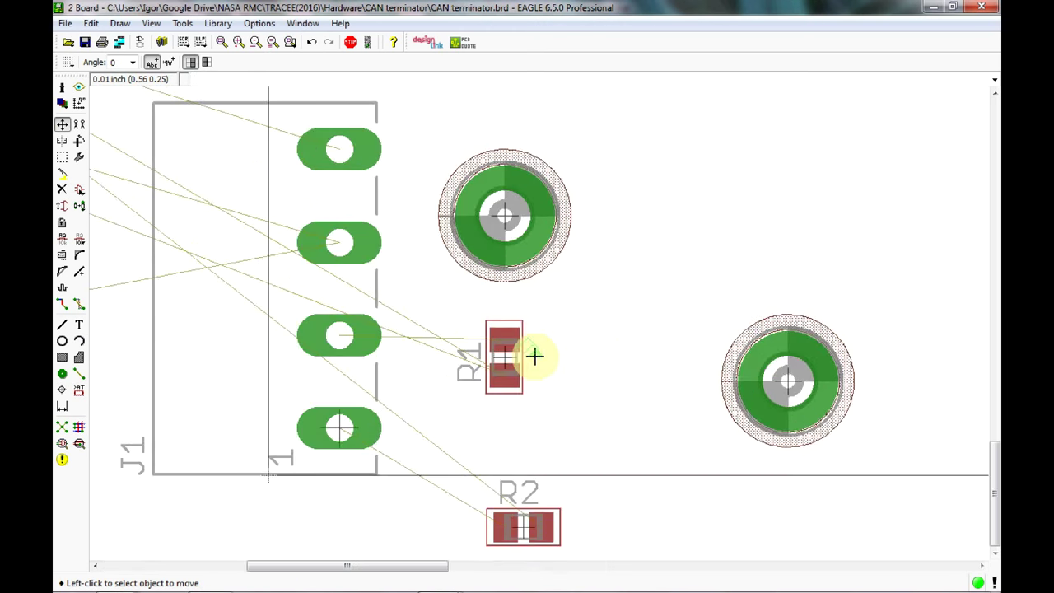
{"action": "left_click", "coordinate": [502, 212]}
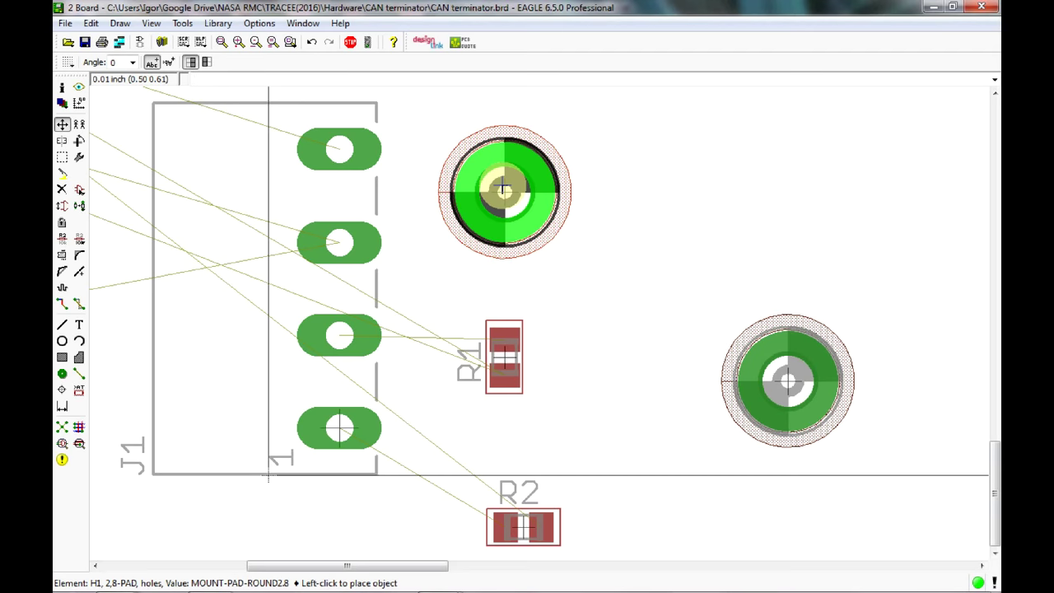
{"action": "left_click", "coordinate": [502, 188]}
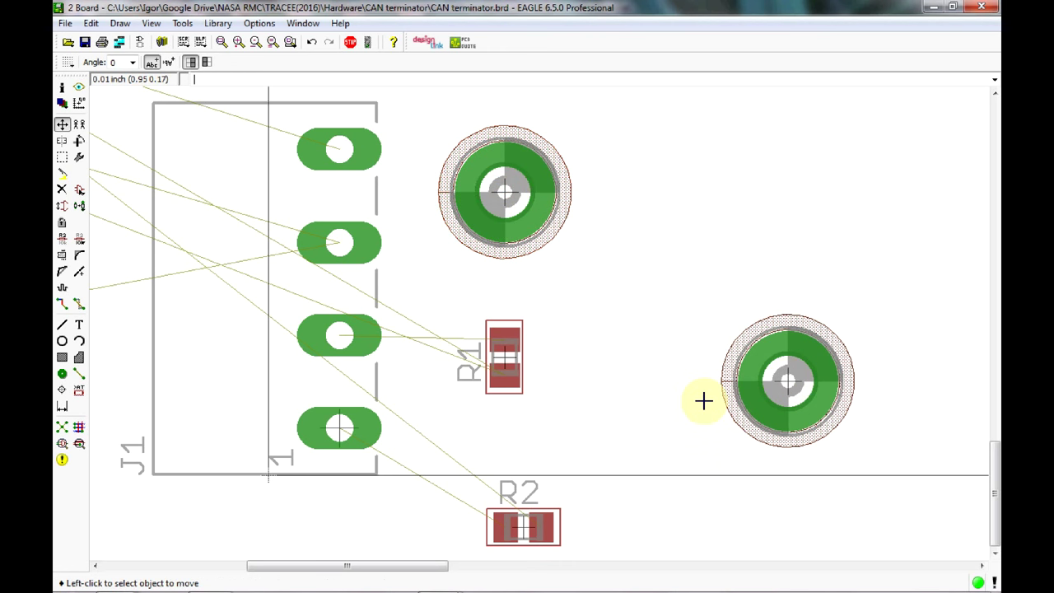
Rotate R2 upright and stack it directly below R1, fine-tuning R1's position.
{"action": "left_click", "coordinate": [498, 352]}
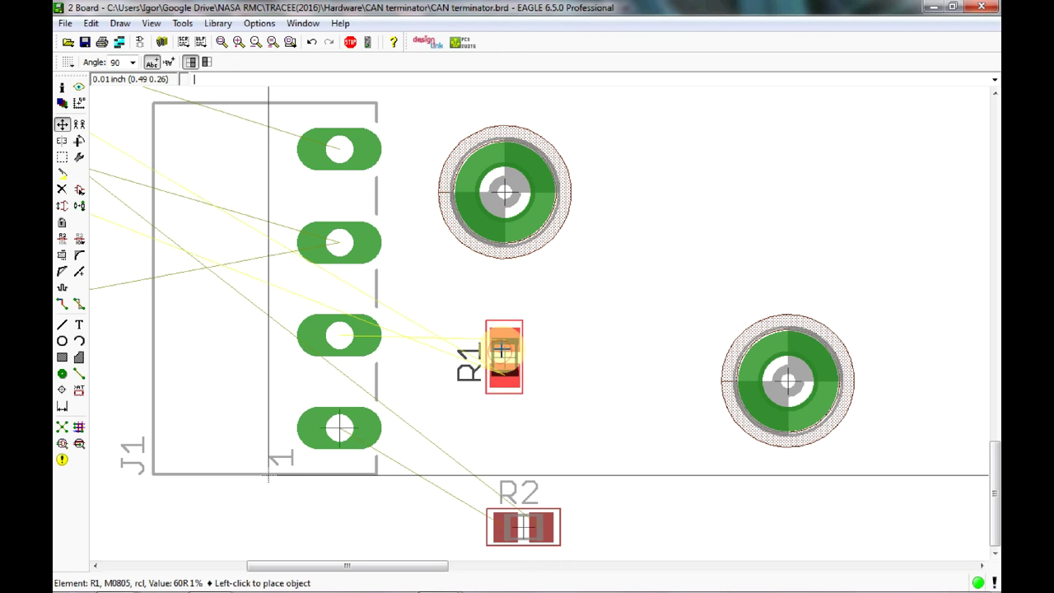
{"action": "left_click", "coordinate": [508, 325]}
{"action": "left_click", "coordinate": [513, 505]}
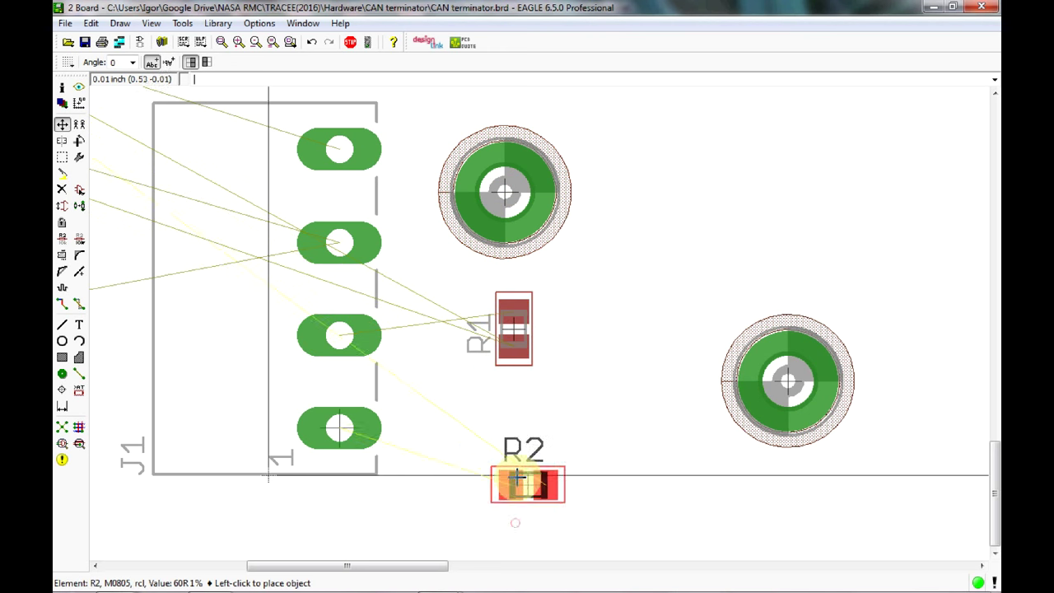
{"action": "right_click", "coordinate": [513, 448]}
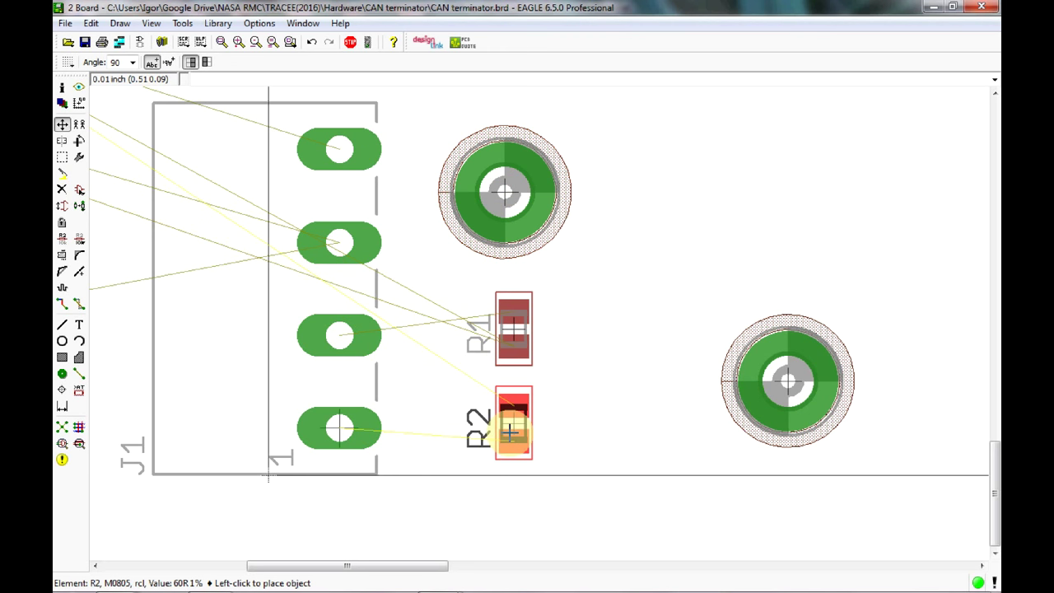
{"action": "left_click", "coordinate": [509, 435]}
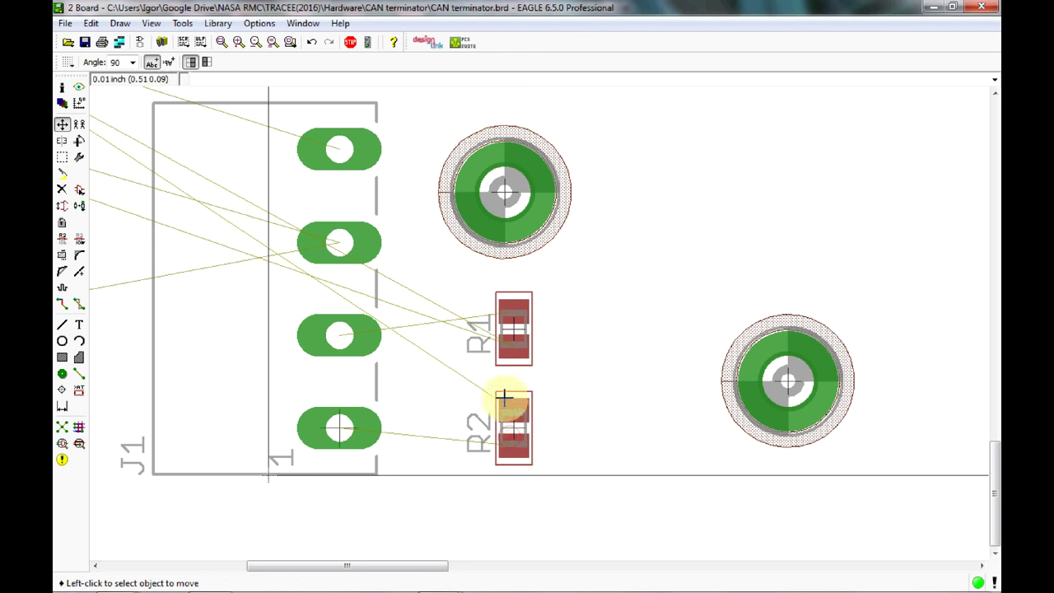
{"action": "left_click", "coordinate": [512, 336]}
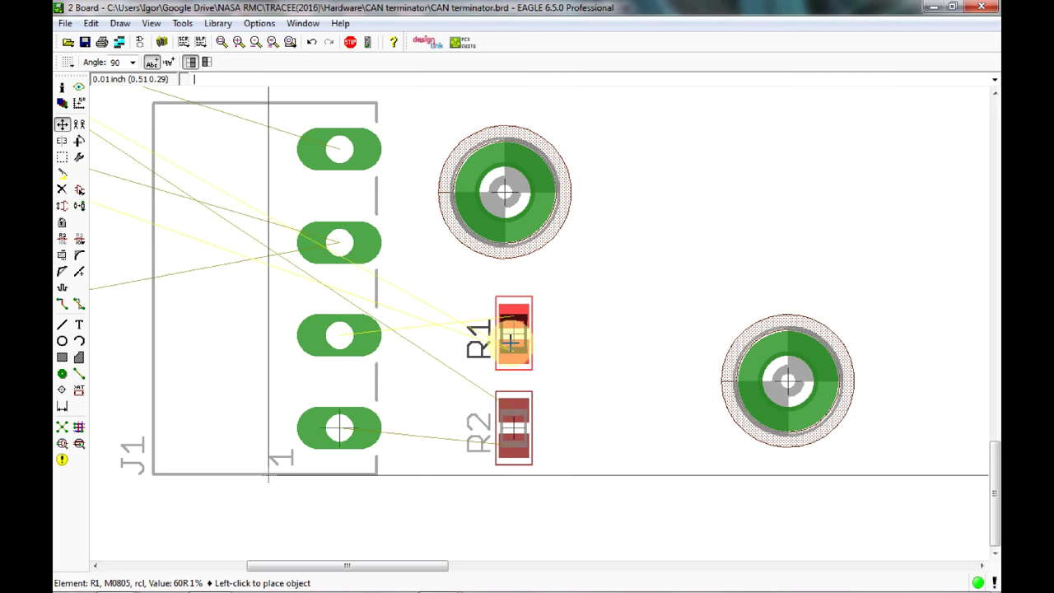
{"action": "left_click", "coordinate": [512, 340]}
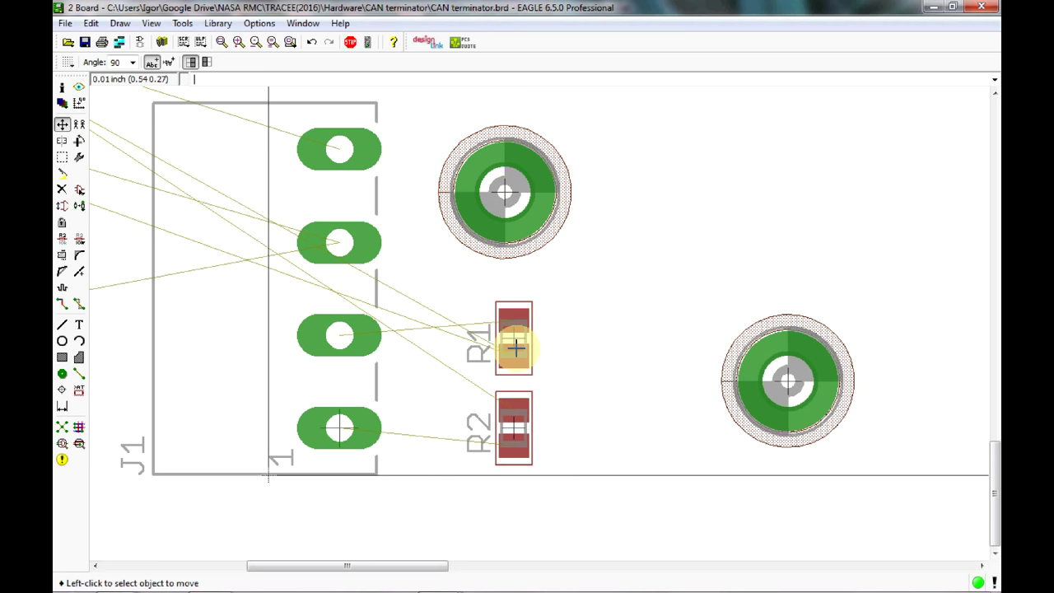
{"action": "scroll", "coordinate": [468, 335], "scroll_direction": "down", "scroll_amount": 4}
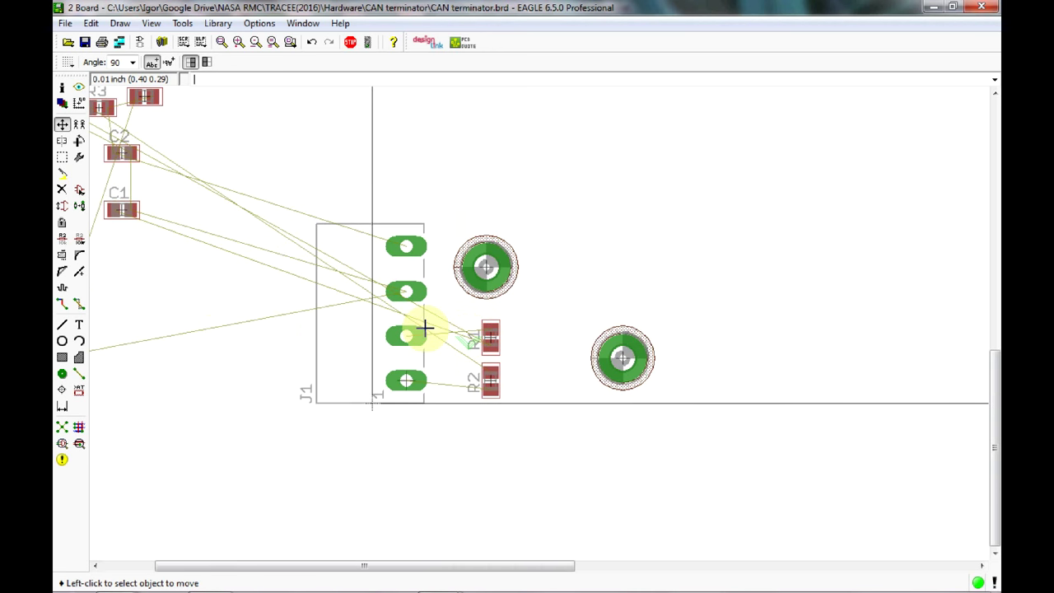
Rotate C1 to 270° and set it upright just right of R1 and R2.
{"action": "middle_click_drag", "start_coordinate": [326, 288], "coordinate": [364, 304]}
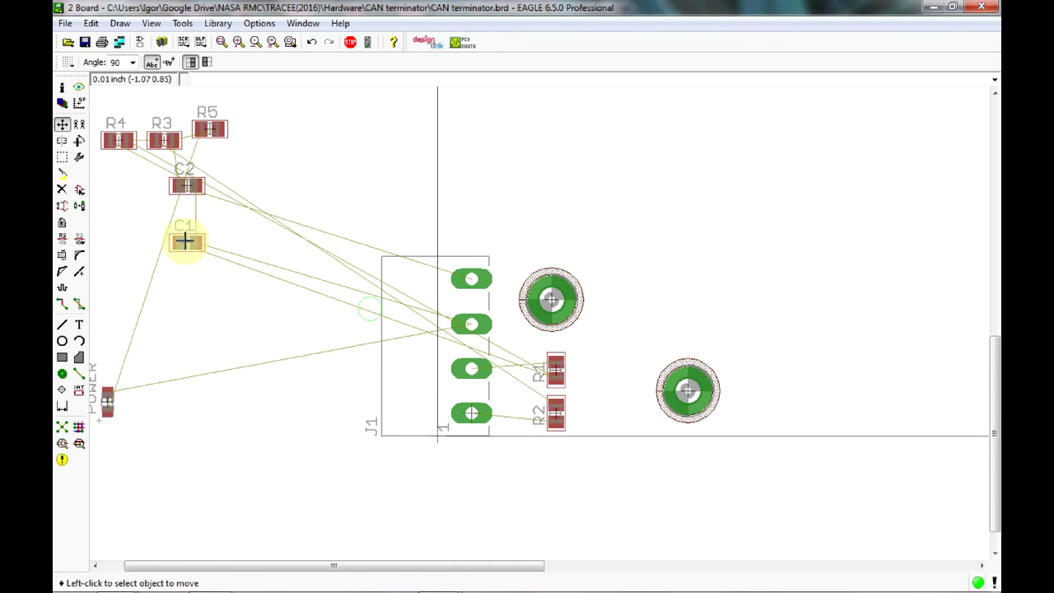
{"action": "left_click", "coordinate": [183, 239]}
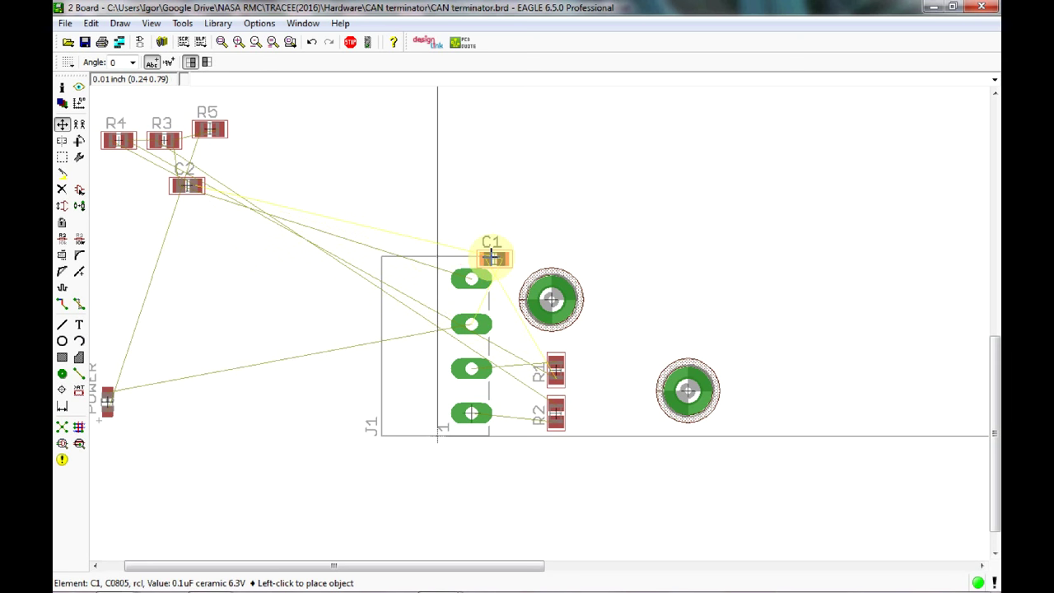
{"action": "right_click", "coordinate": [492, 258]}
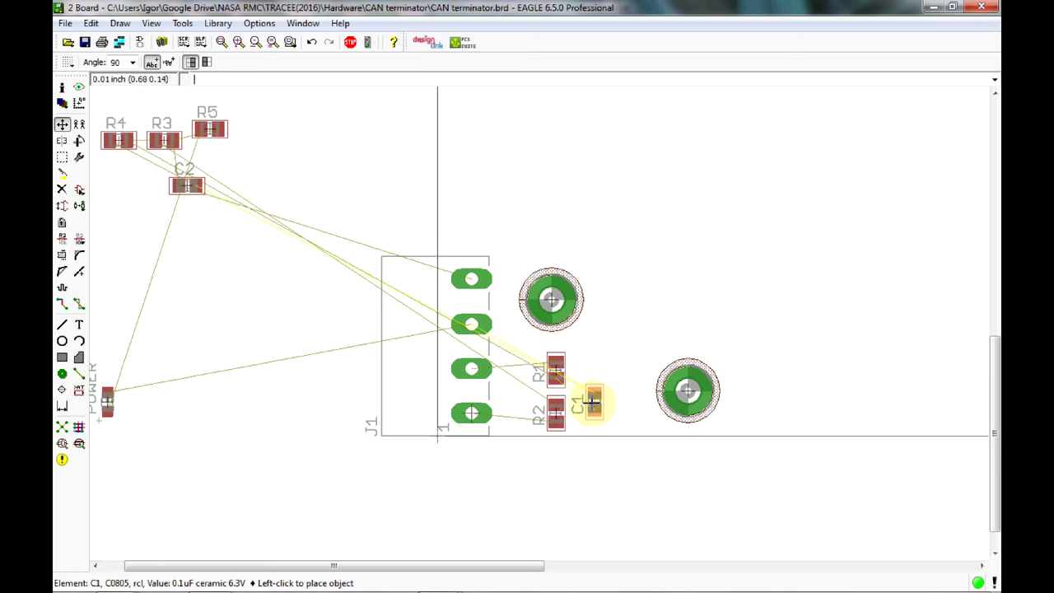
{"action": "right_click", "coordinate": [586, 401]}
{"action": "right_click", "coordinate": [591, 401]}
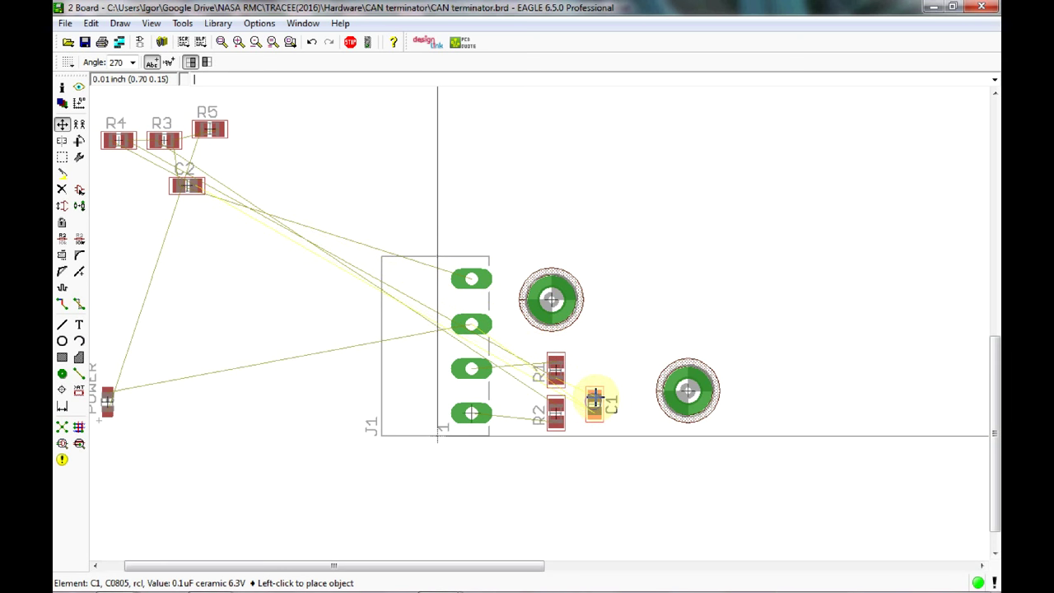
{"action": "scroll", "coordinate": [592, 400], "scroll_direction": "up", "scroll_amount": 3}
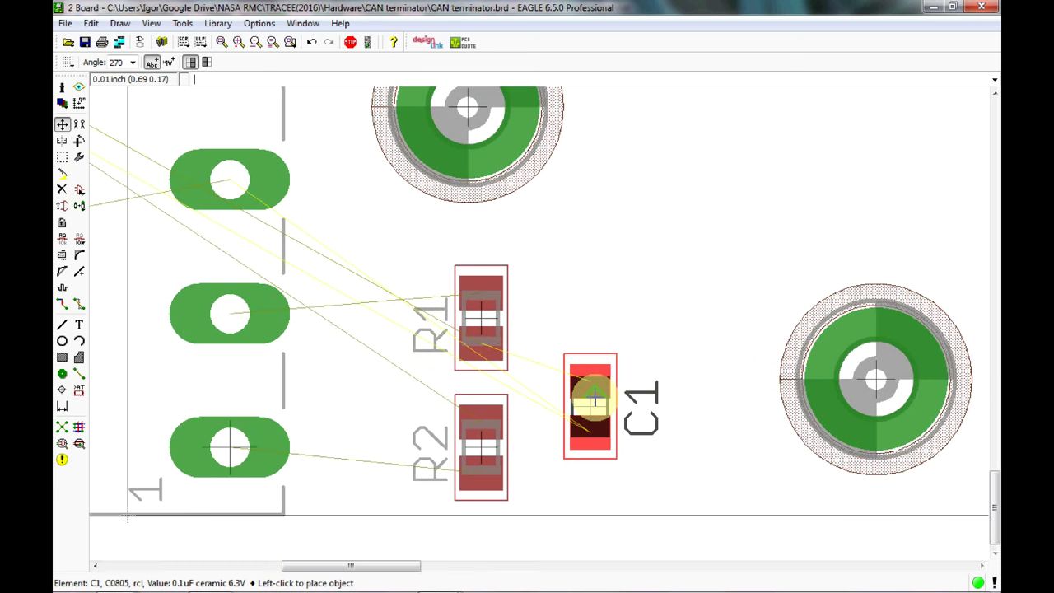
{"action": "left_click", "coordinate": [599, 412]}
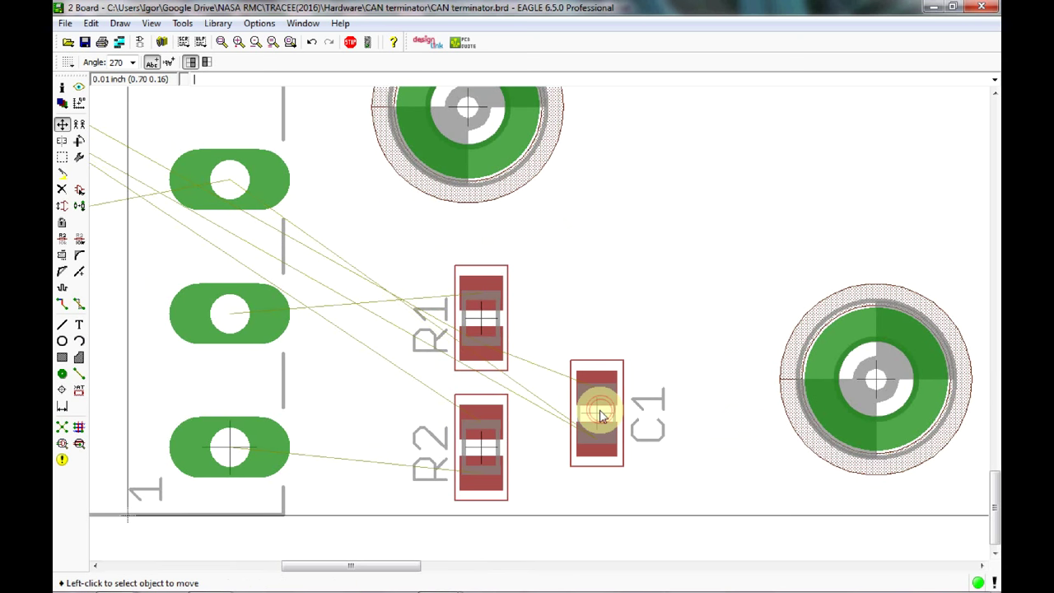
{"action": "left_click", "coordinate": [599, 414]}
{"action": "left_click", "coordinate": [592, 434]}
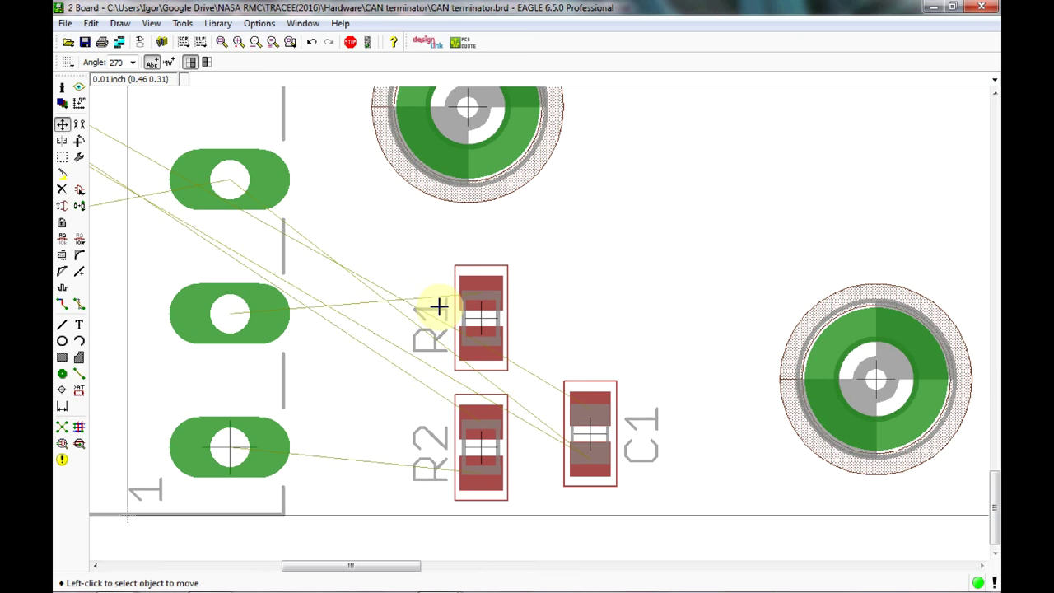
{"action": "left_click", "coordinate": [597, 410]}
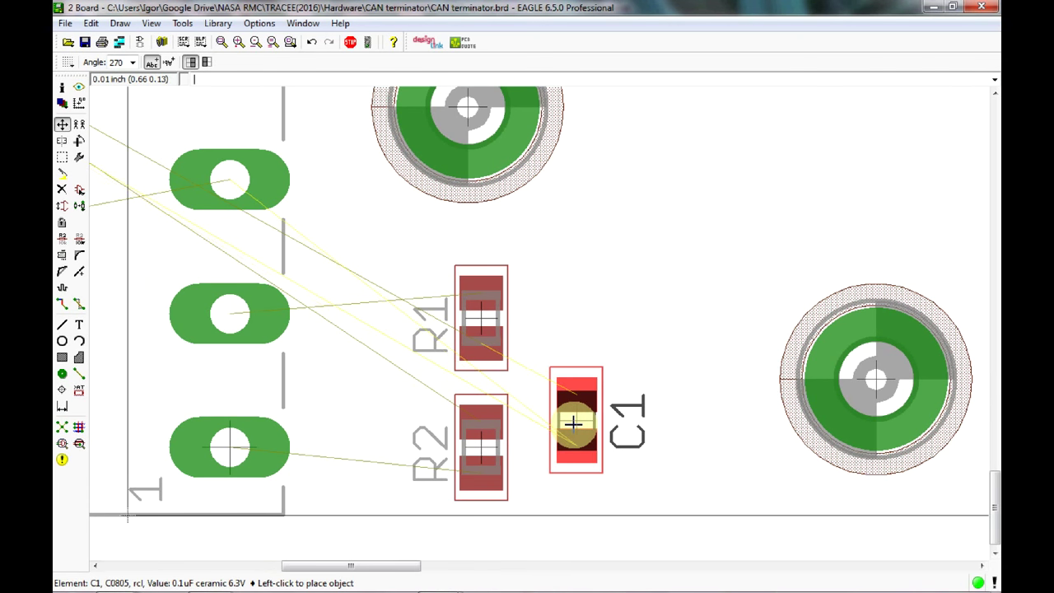
{"action": "left_click", "coordinate": [582, 424]}
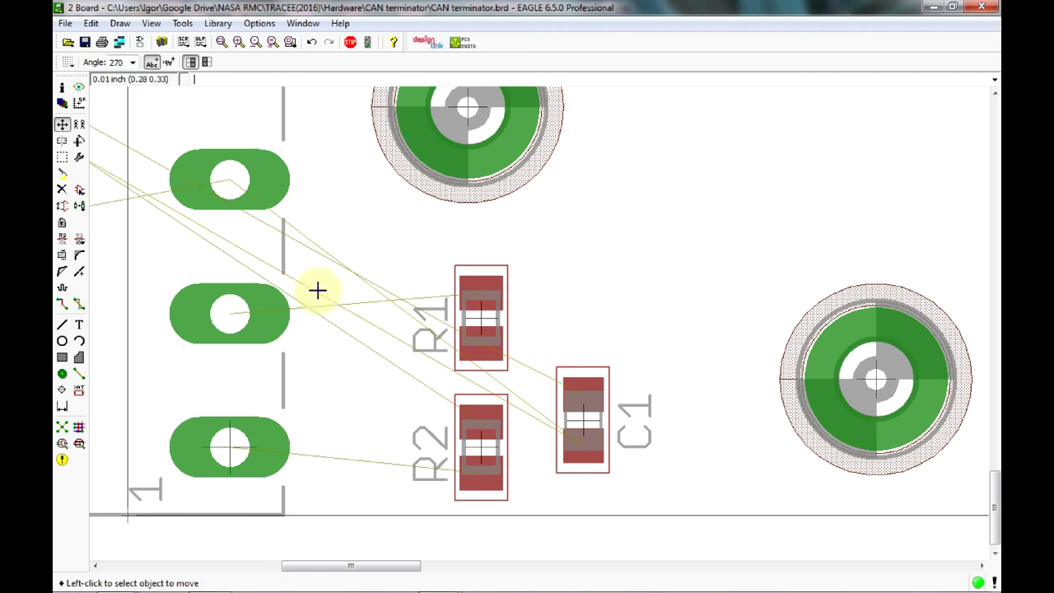
{"action": "scroll", "coordinate": [183, 215], "scroll_direction": "down", "scroll_amount": 5}
Rotate R4 to 270° and place it beside the lower mounting hole.
{"action": "middle_click_drag", "start_coordinate": [277, 225], "coordinate": [575, 395]}
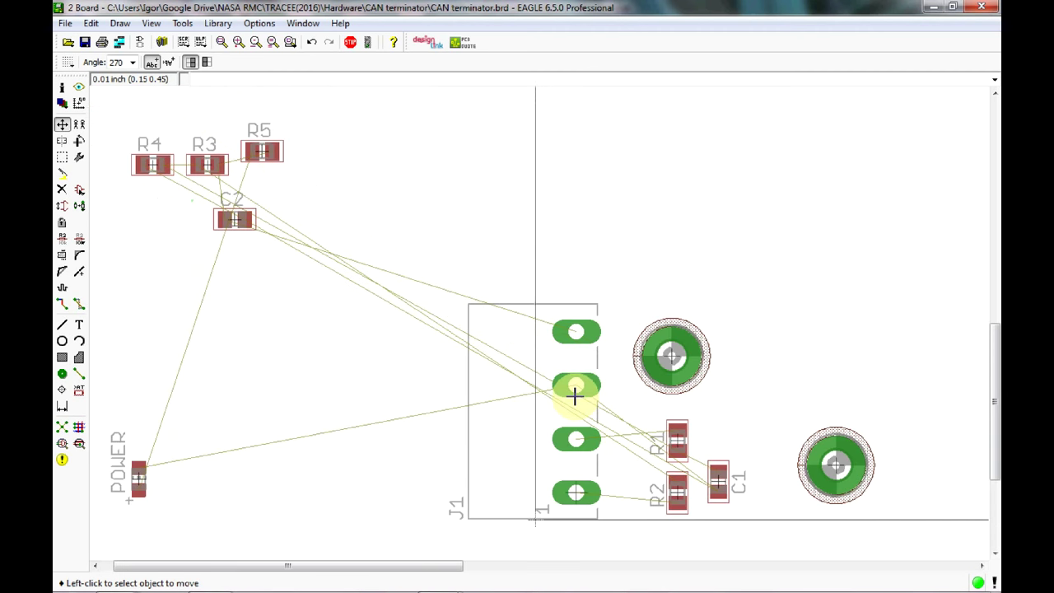
{"action": "left_click", "coordinate": [148, 160]}
{"action": "right_click", "coordinate": [733, 403]}
{"action": "right_click", "coordinate": [735, 403]}
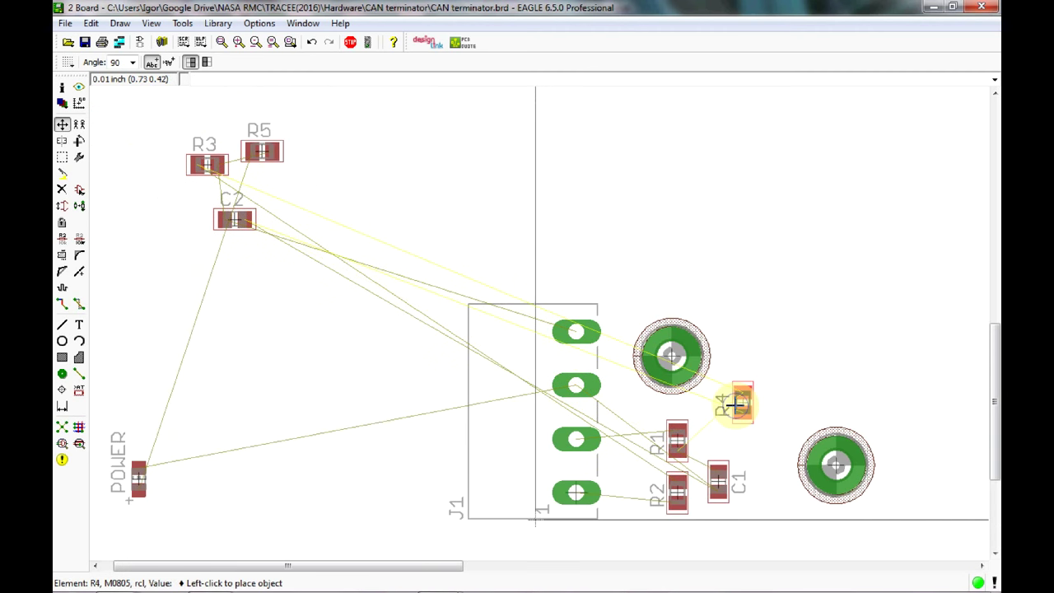
{"action": "right_click", "coordinate": [735, 403]}
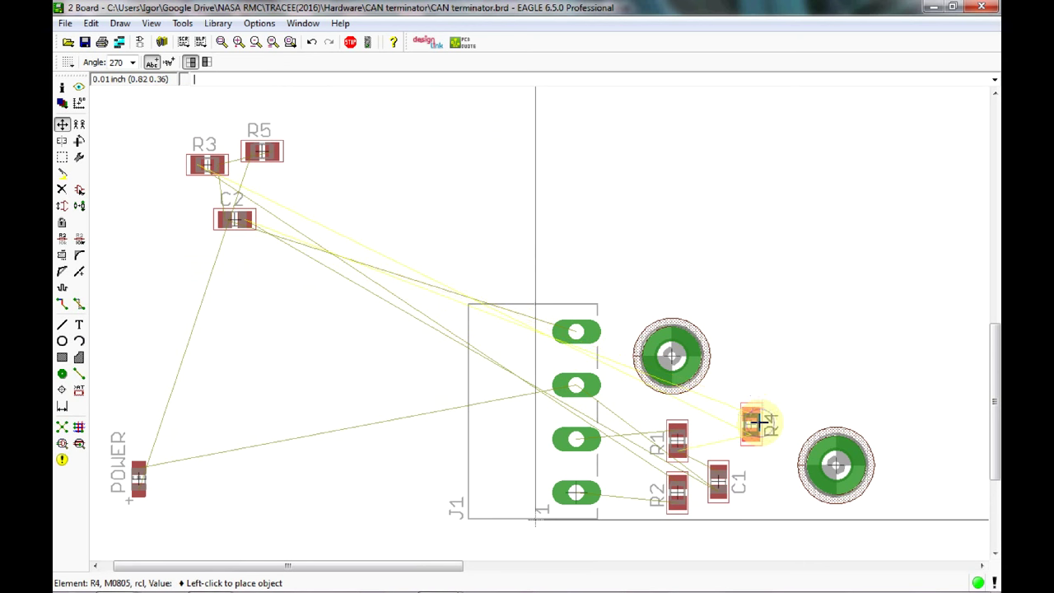
{"action": "right_click", "coordinate": [752, 422]}
{"action": "right_click", "coordinate": [761, 427]}
{"action": "right_click", "coordinate": [754, 435]}
{"action": "right_click", "coordinate": [752, 436]}
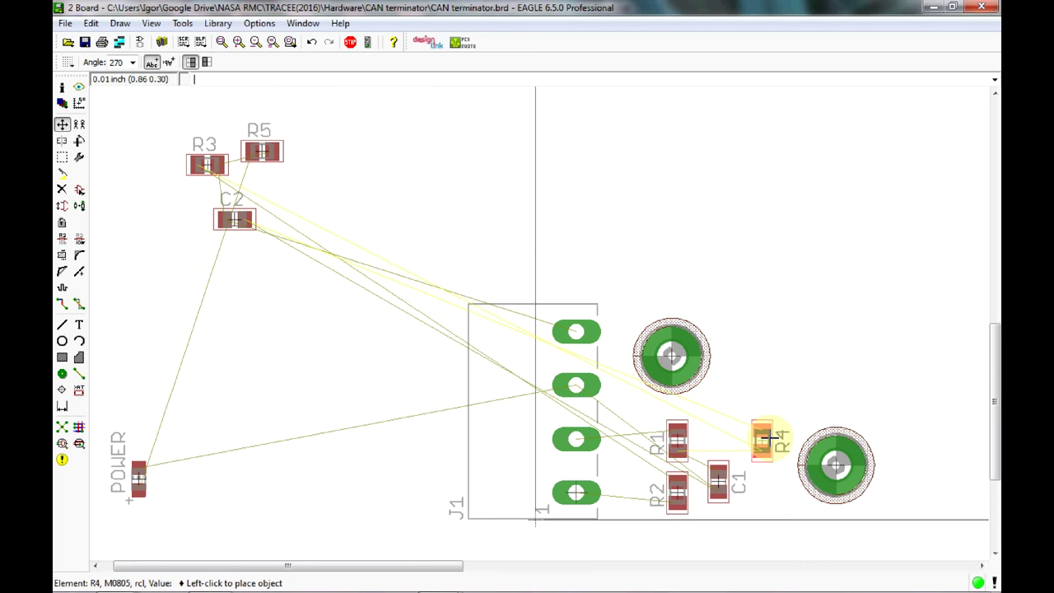
{"action": "left_click", "coordinate": [762, 440]}
Rotate R3 to 270° and place it below R4, right of C1.
{"action": "left_click", "coordinate": [209, 165]}
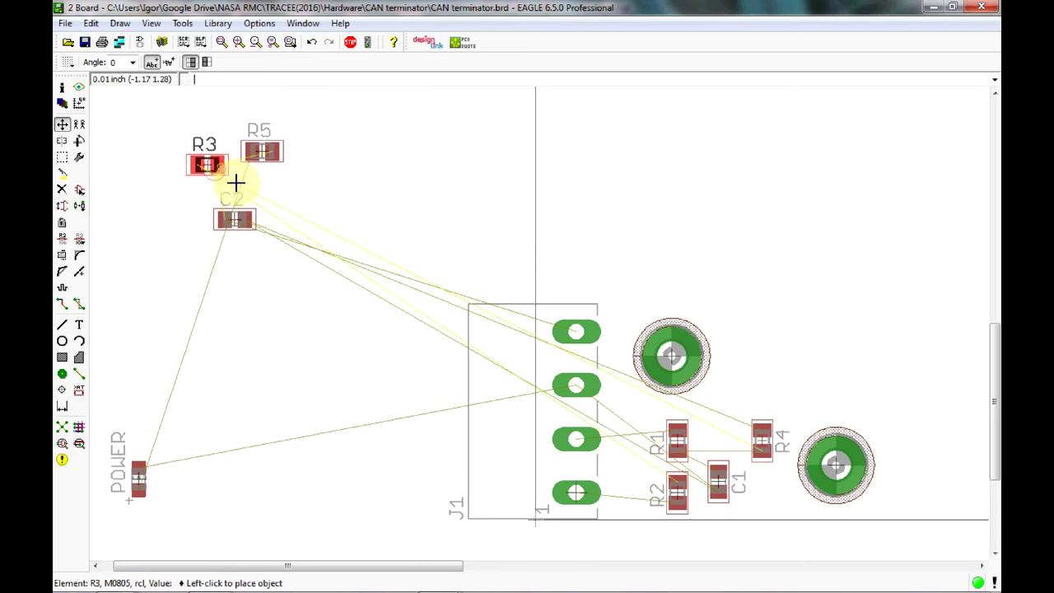
{"action": "right_click", "coordinate": [418, 303]}
{"action": "right_click", "coordinate": [421, 309]}
{"action": "right_click", "coordinate": [494, 337]}
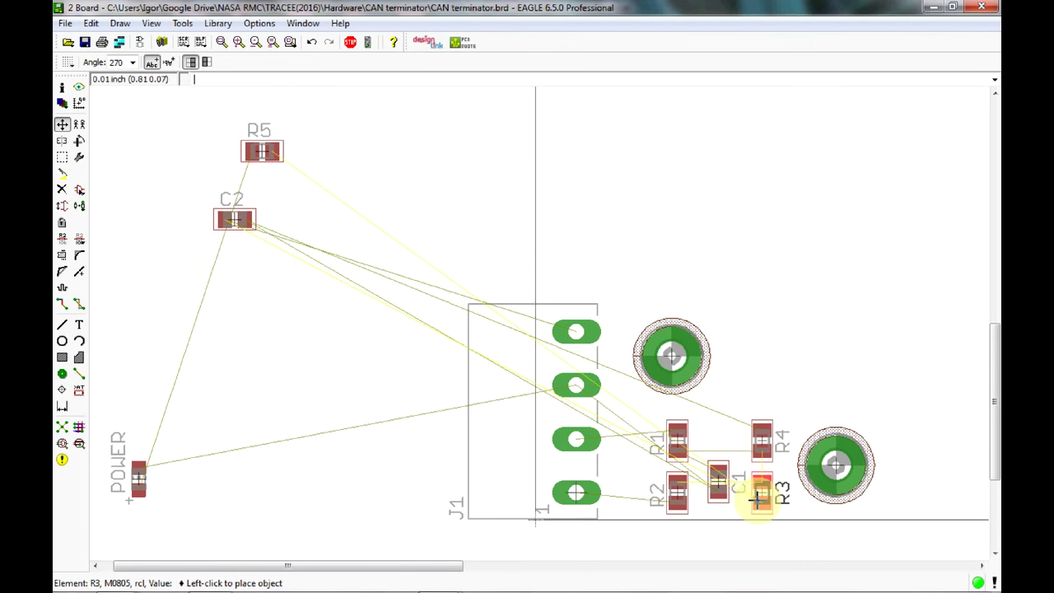
{"action": "left_click", "coordinate": [755, 498]}
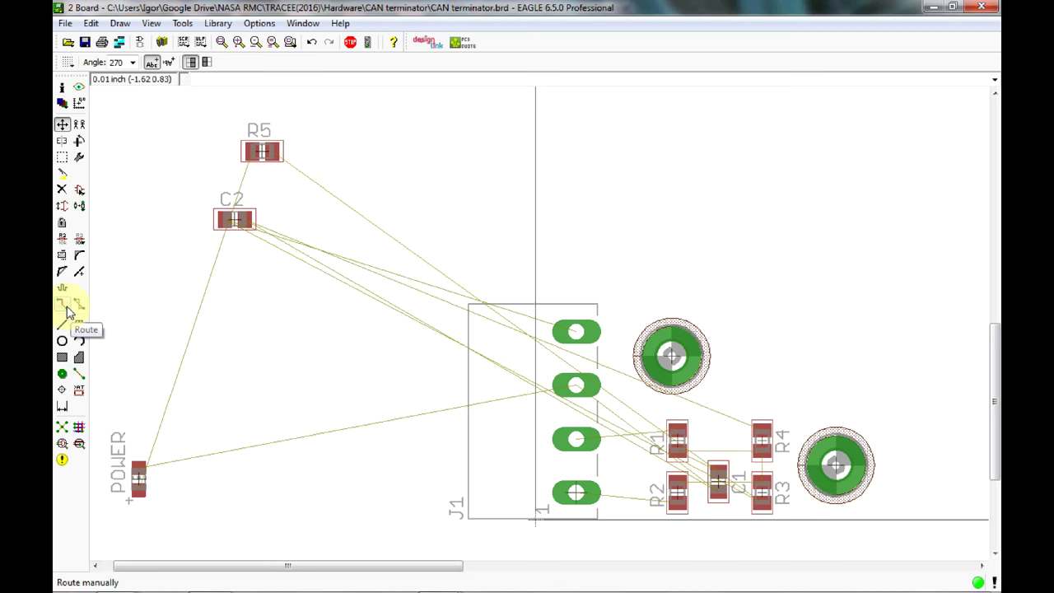
Start the Route tool with round vias on layer 1 Top.
{"action": "left_click", "coordinate": [66, 305]}
{"action": "middle_click_drag", "start_coordinate": [651, 487], "coordinate": [474, 367]}
{"action": "scroll", "coordinate": [442, 370], "scroll_direction": "up", "scroll_amount": 2}
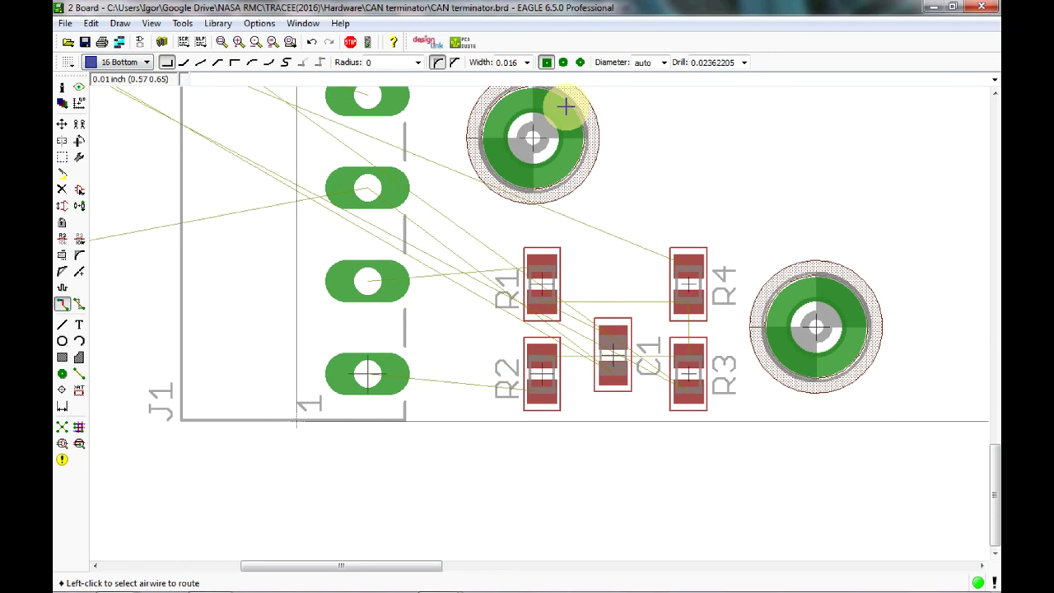
{"action": "left_click", "coordinate": [564, 63]}
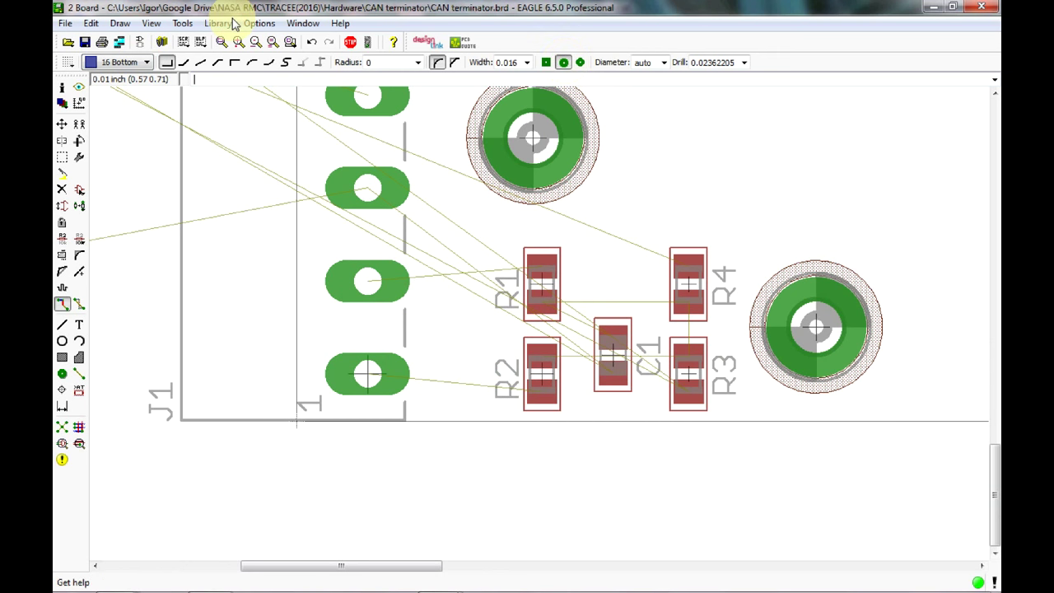
{"action": "left_click", "coordinate": [126, 64]}
{"action": "left_click", "coordinate": [115, 74]}
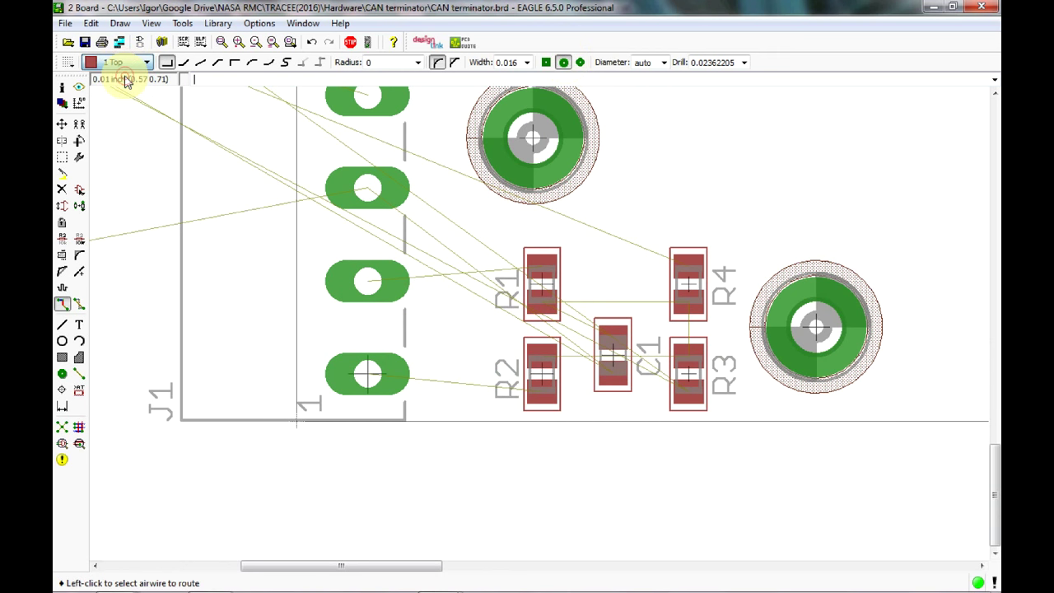
Route J1's bottom pad to R2's lower pad with a 45° bend, and J1's third pad to R1's top pad.
{"action": "left_click", "coordinate": [370, 372]}
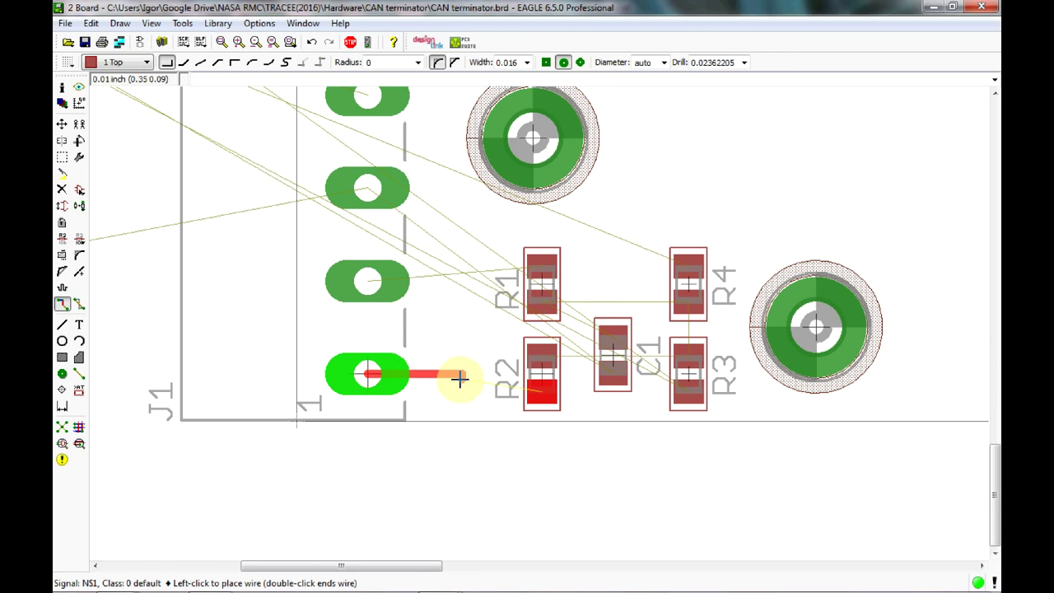
{"action": "right_click", "coordinate": [464, 390]}
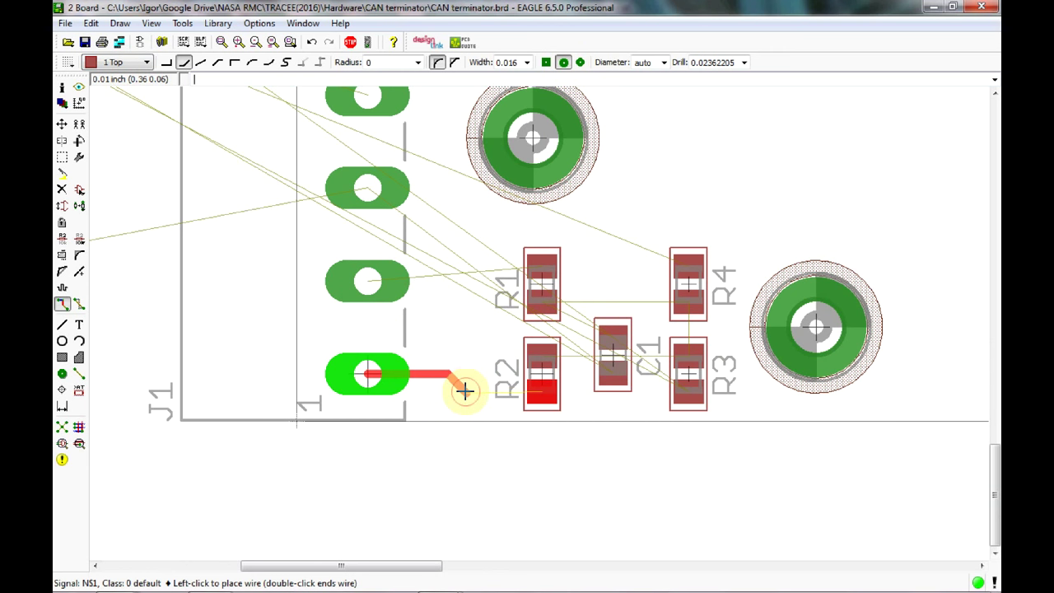
{"action": "left_click", "coordinate": [463, 390]}
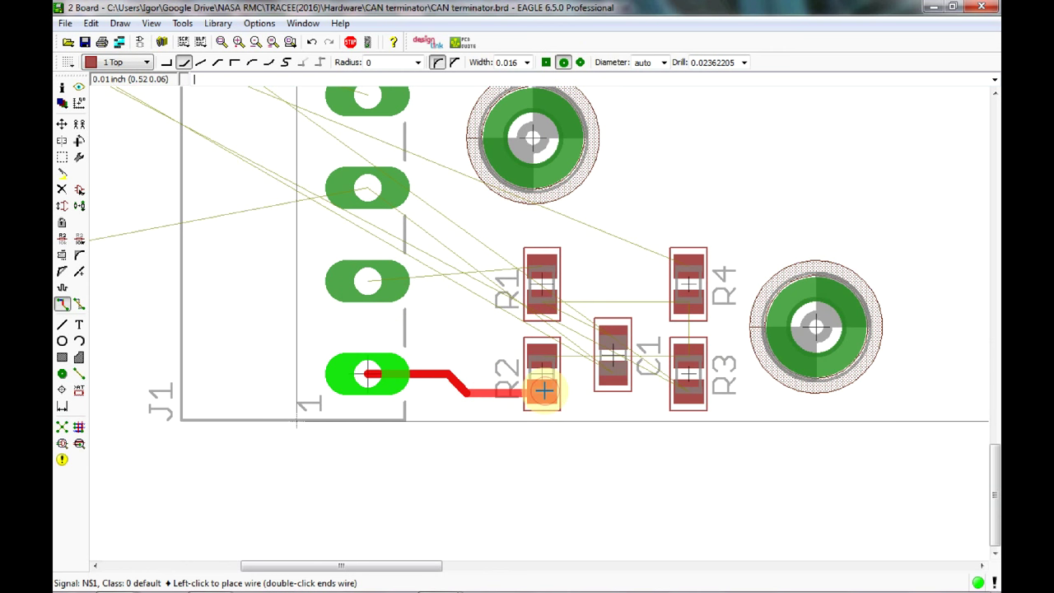
{"action": "left_click", "coordinate": [543, 390]}
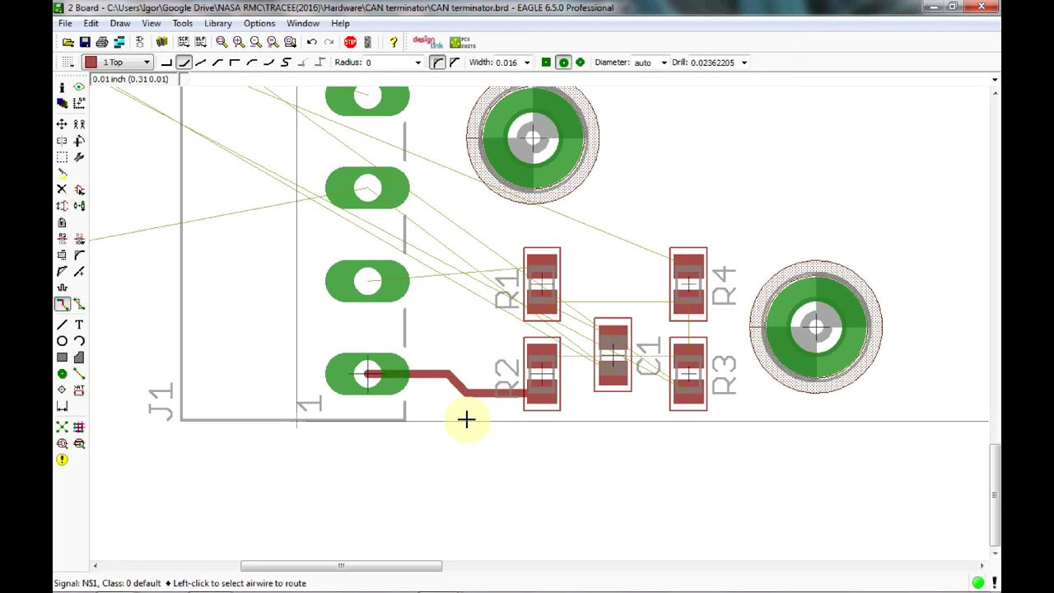
{"action": "left_click", "coordinate": [368, 281]}
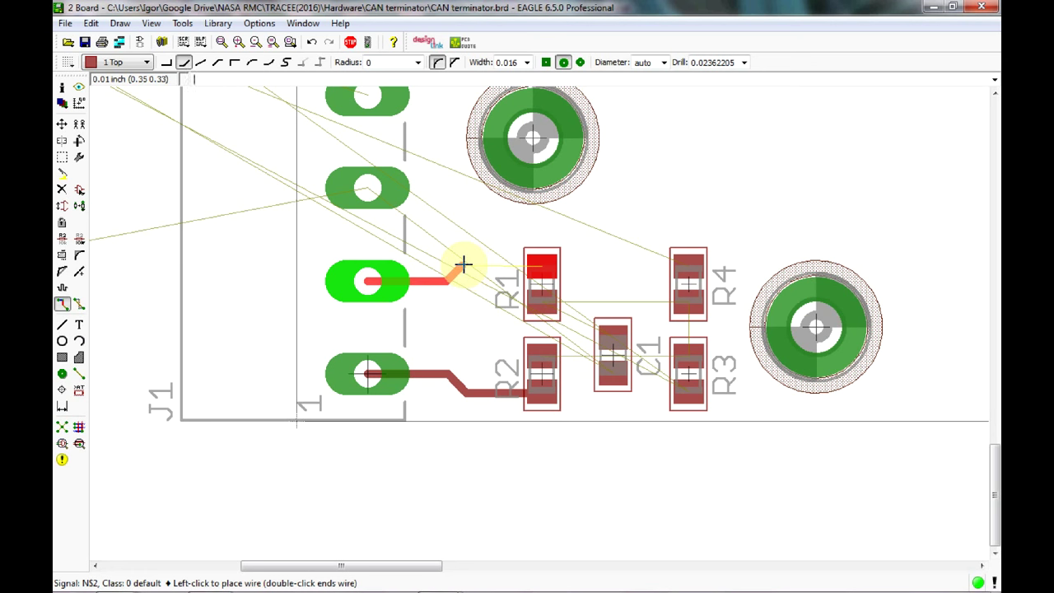
{"action": "left_click", "coordinate": [545, 267]}
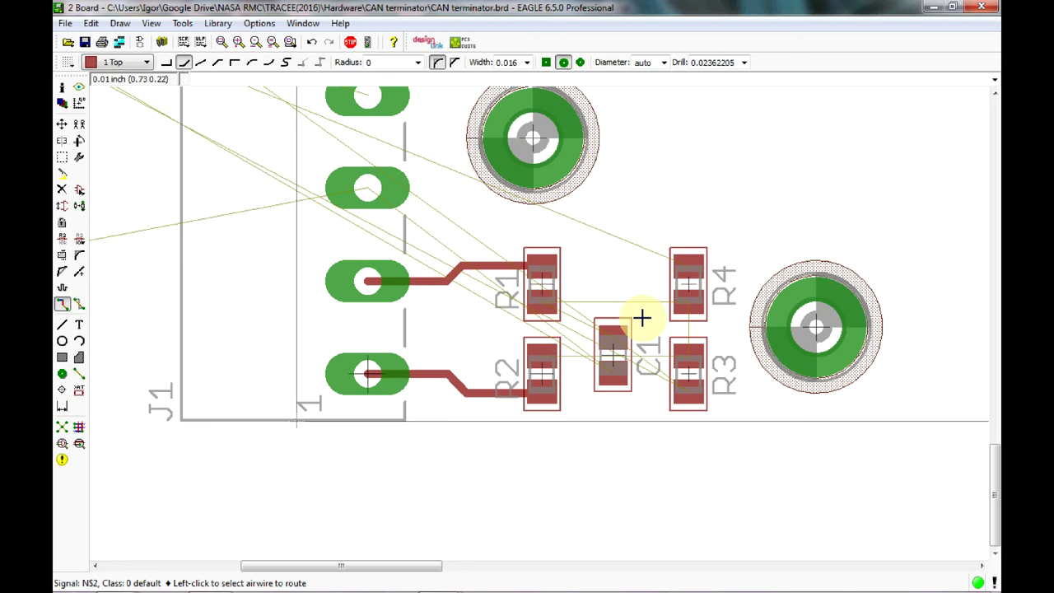
Nudge R2 slightly higher.
{"action": "left_click", "coordinate": [62, 123]}
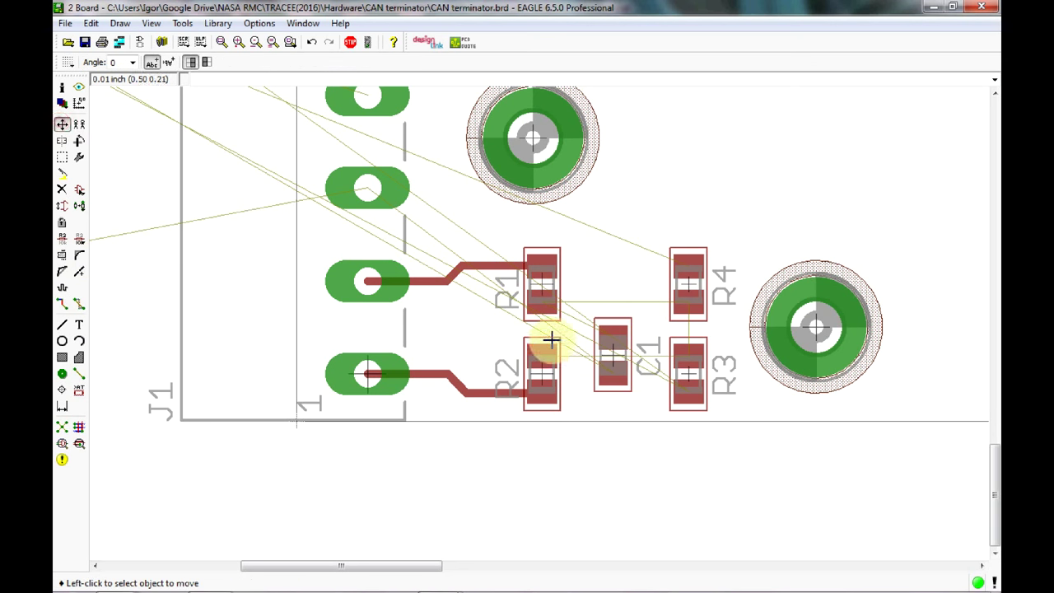
{"action": "left_click", "coordinate": [541, 369]}
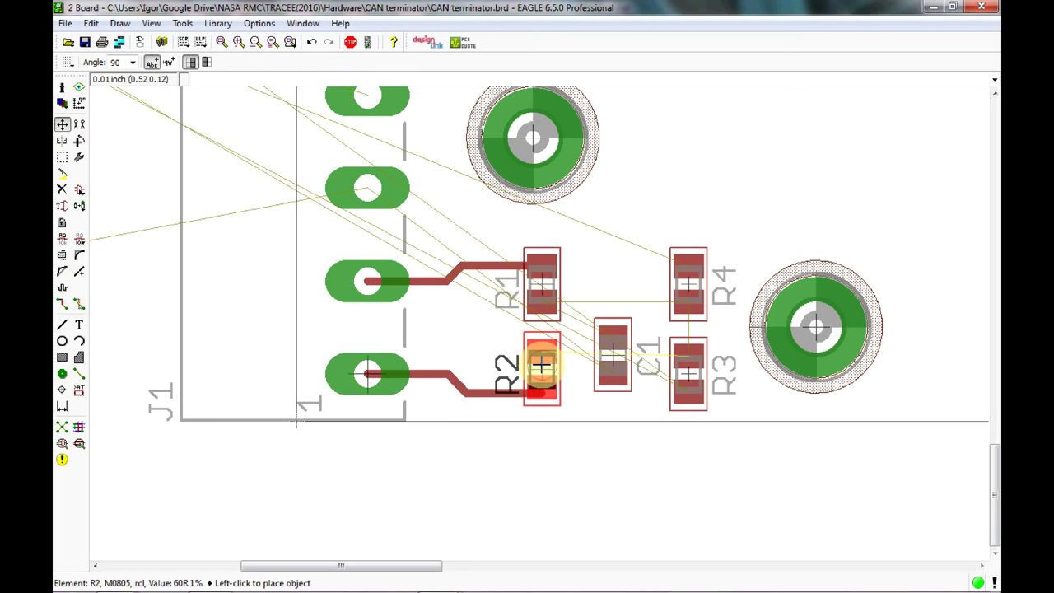
{"action": "left_click", "coordinate": [540, 363]}
Rip up the J1–R2 trace and re-route it from J1's bottom pad to R2's lower pad.
{"action": "left_click", "coordinate": [79, 303]}
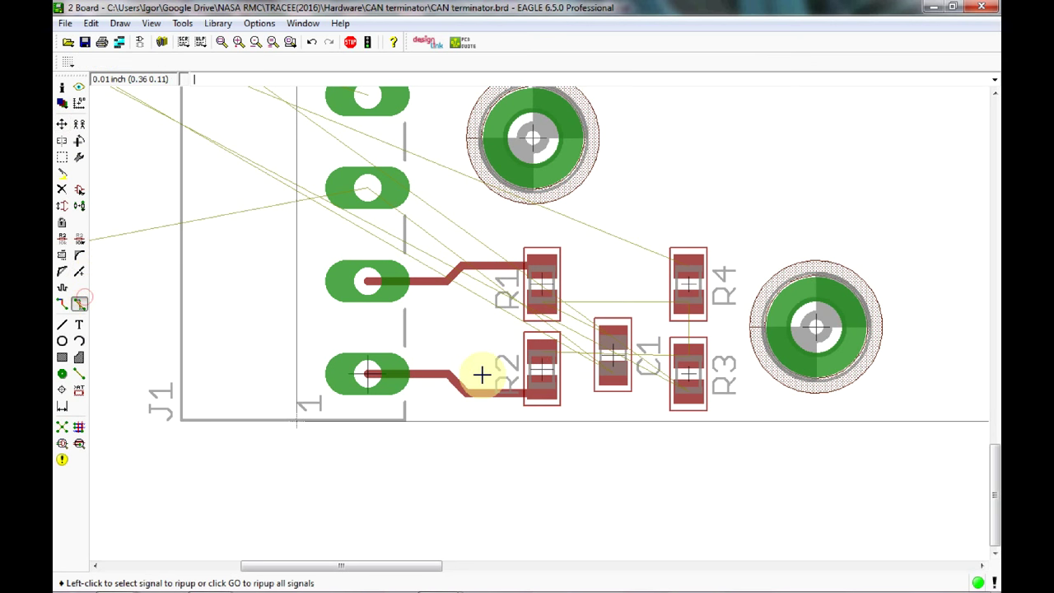
{"action": "left_click", "coordinate": [491, 392]}
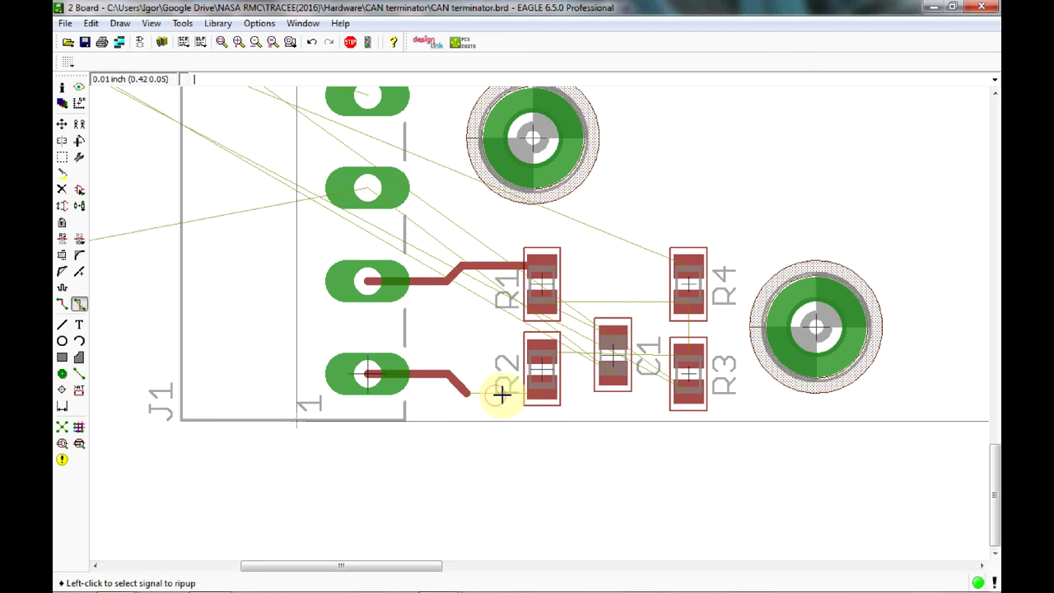
{"action": "left_click", "coordinate": [436, 375]}
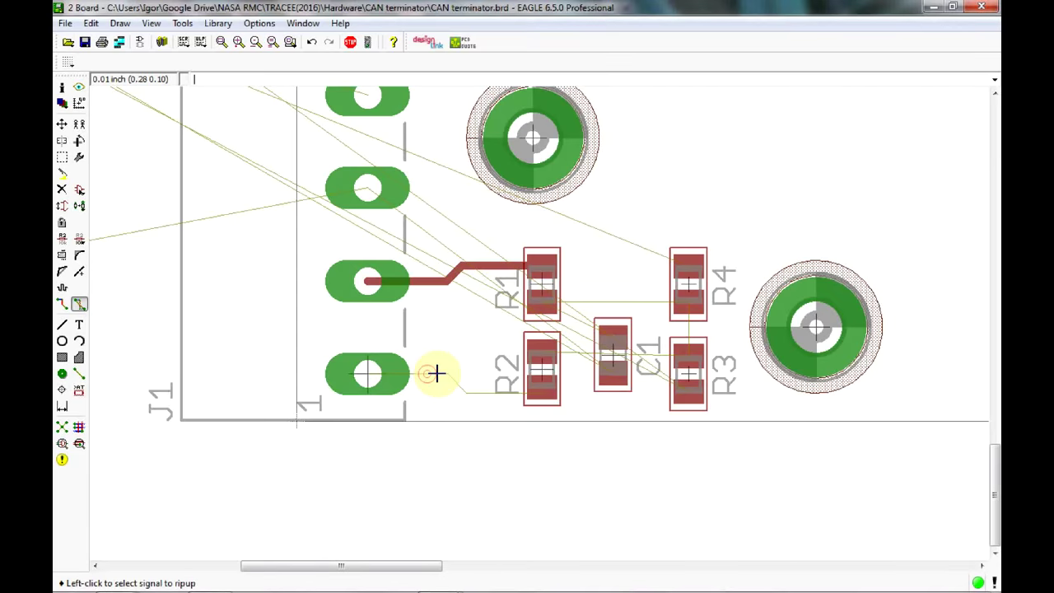
{"action": "left_click", "coordinate": [438, 374]}
{"action": "left_click", "coordinate": [439, 373]}
{"action": "left_click", "coordinate": [61, 305]}
{"action": "left_click", "coordinate": [368, 374]}
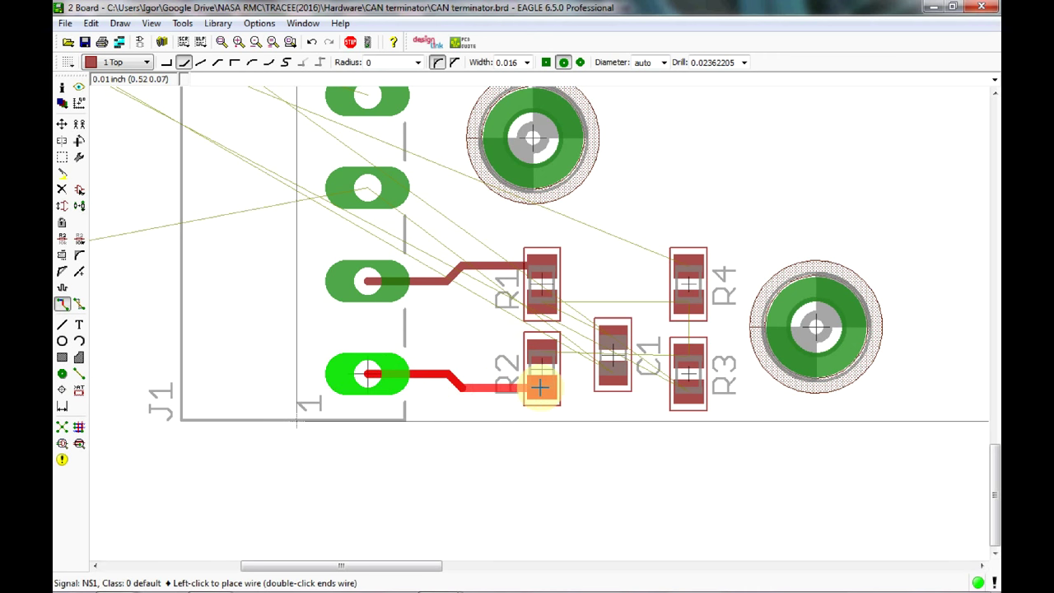
{"action": "left_click", "coordinate": [542, 386]}
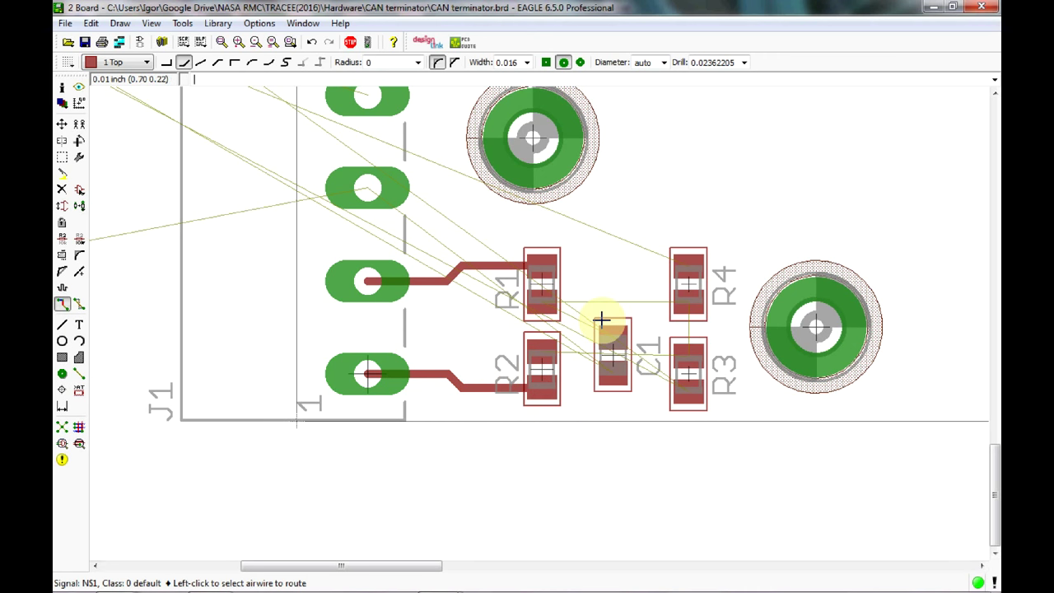
Join R2's upper pad to R1's lower pad with a trace and nudge C1 slightly higher.
{"action": "left_click", "coordinate": [541, 352]}
{"action": "left_click", "coordinate": [542, 307]}
{"action": "left_click", "coordinate": [607, 337]}
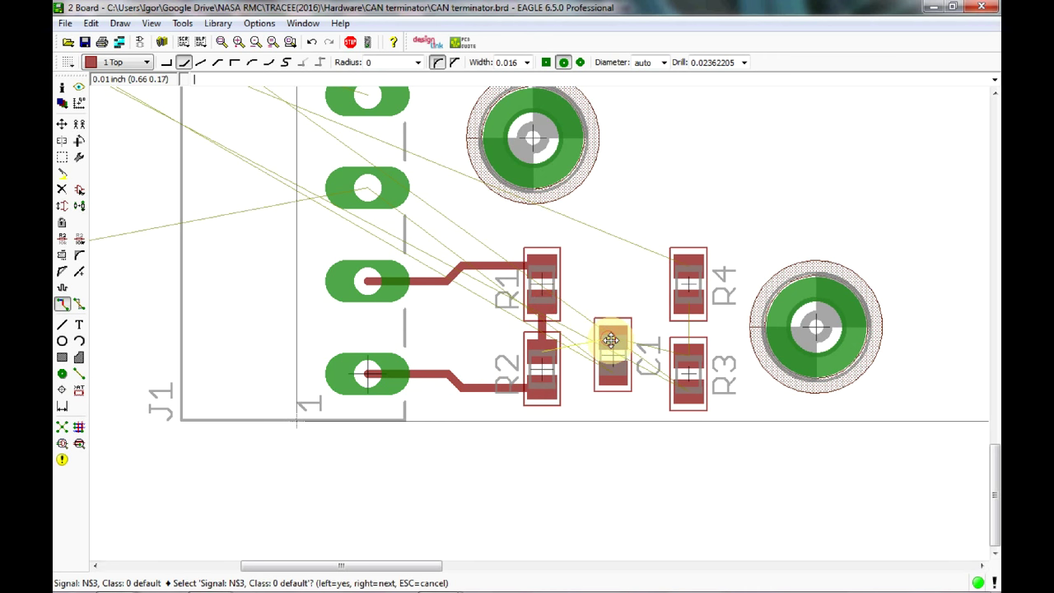
{"action": "left_click", "coordinate": [606, 338]}
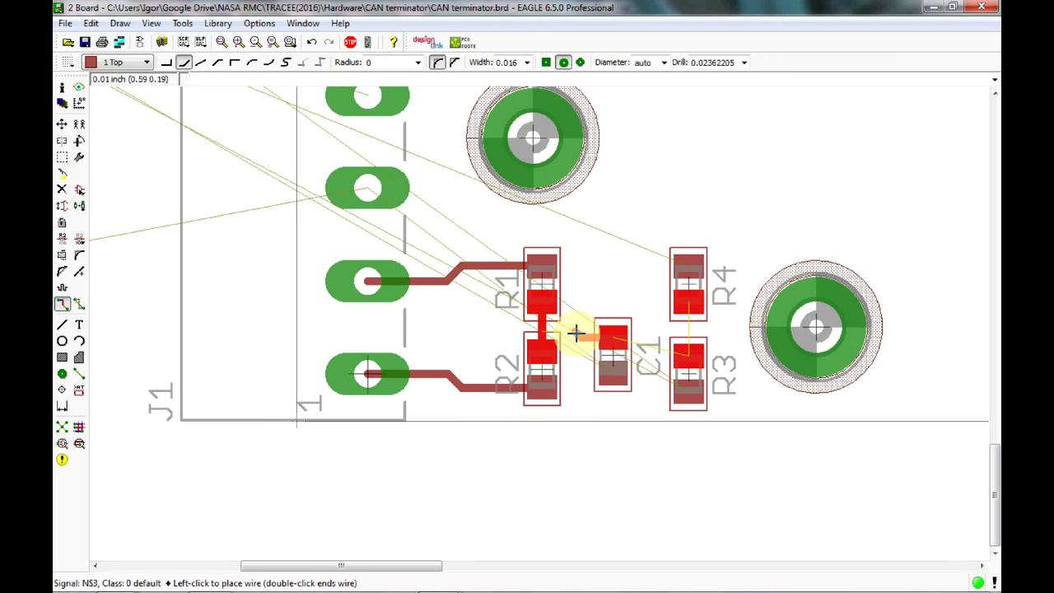
{"action": "key", "text": "Escape"}
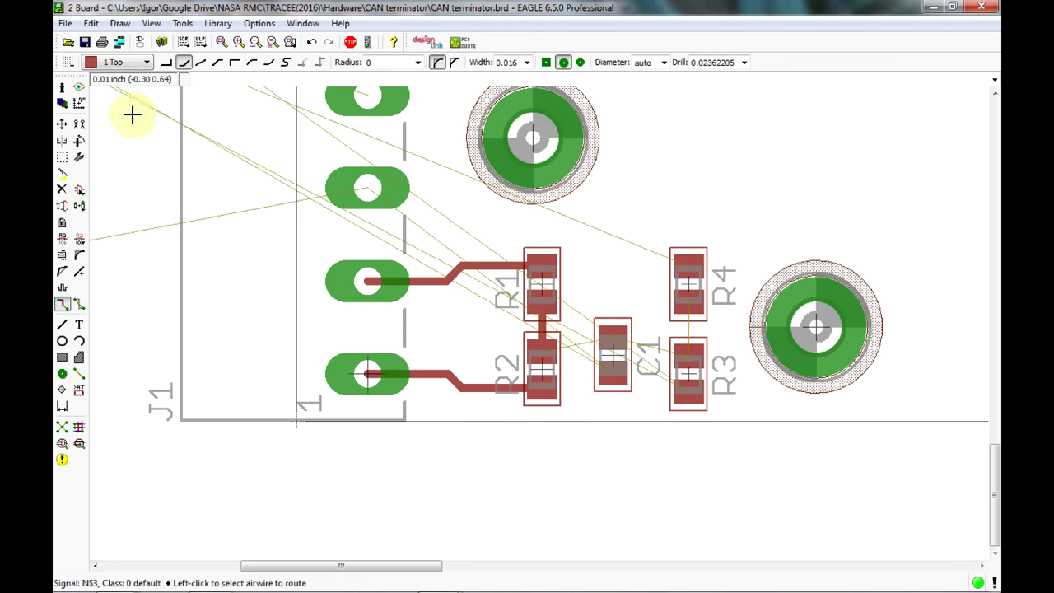
{"action": "left_click", "coordinate": [62, 123]}
{"action": "left_click", "coordinate": [612, 349]}
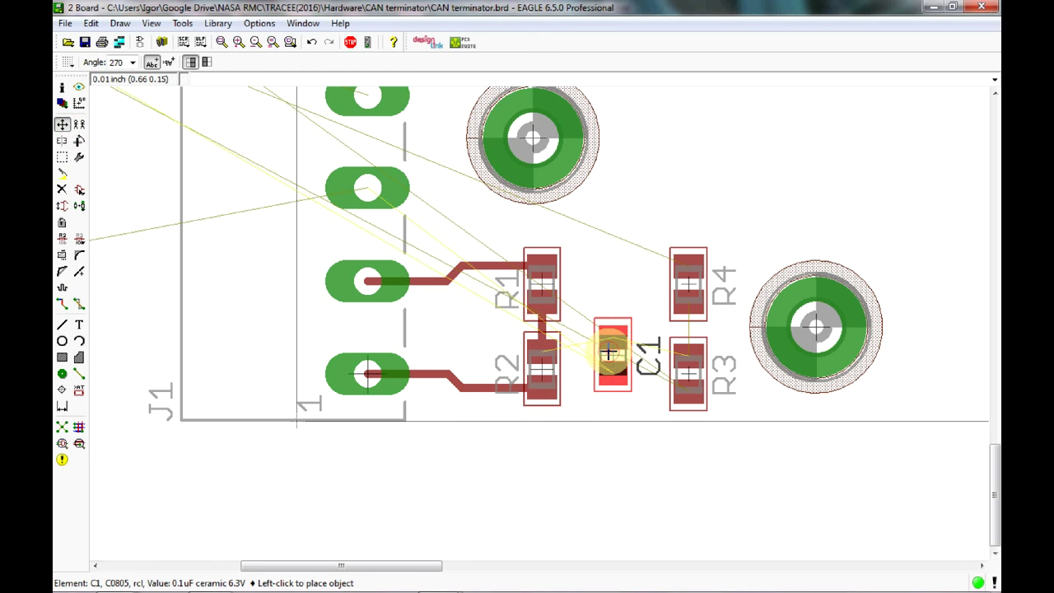
{"action": "left_click", "coordinate": [612, 346]}
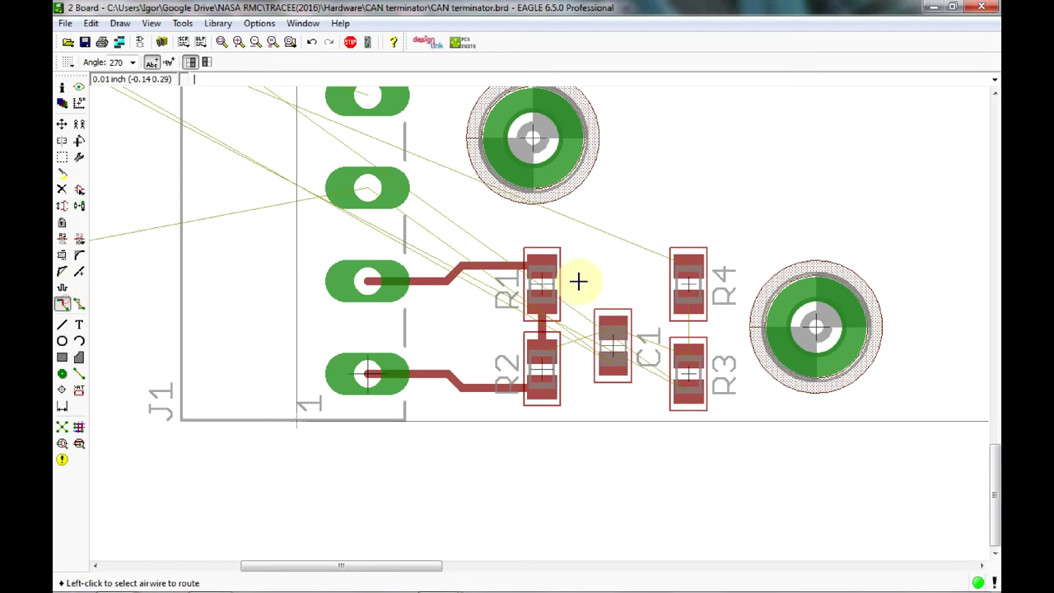
Route C1 to the R1–R2 trace, join R3 to R4, and link C1 to the R3–R4 trace.
{"action": "left_click", "coordinate": [64, 303]}
{"action": "left_click", "coordinate": [617, 323]}
{"action": "left_click", "coordinate": [608, 327]}
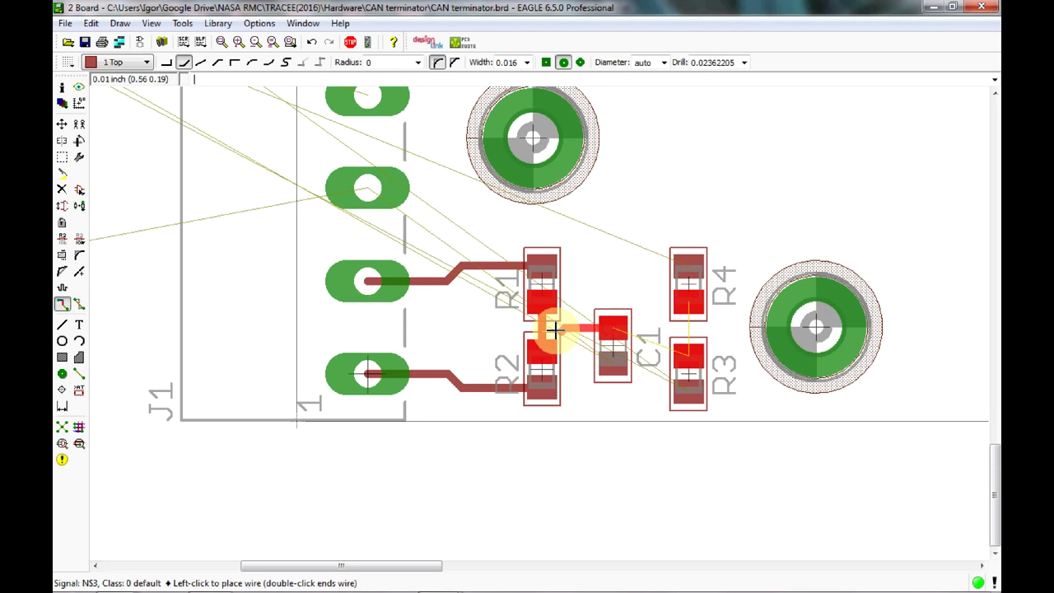
{"action": "left_click", "coordinate": [539, 327]}
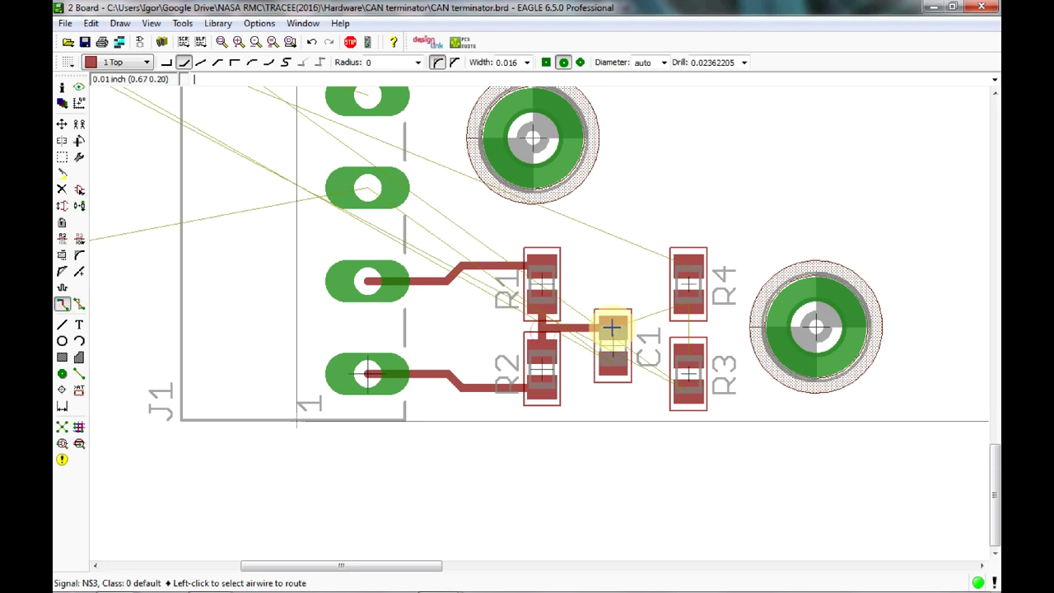
{"action": "left_click", "coordinate": [688, 356]}
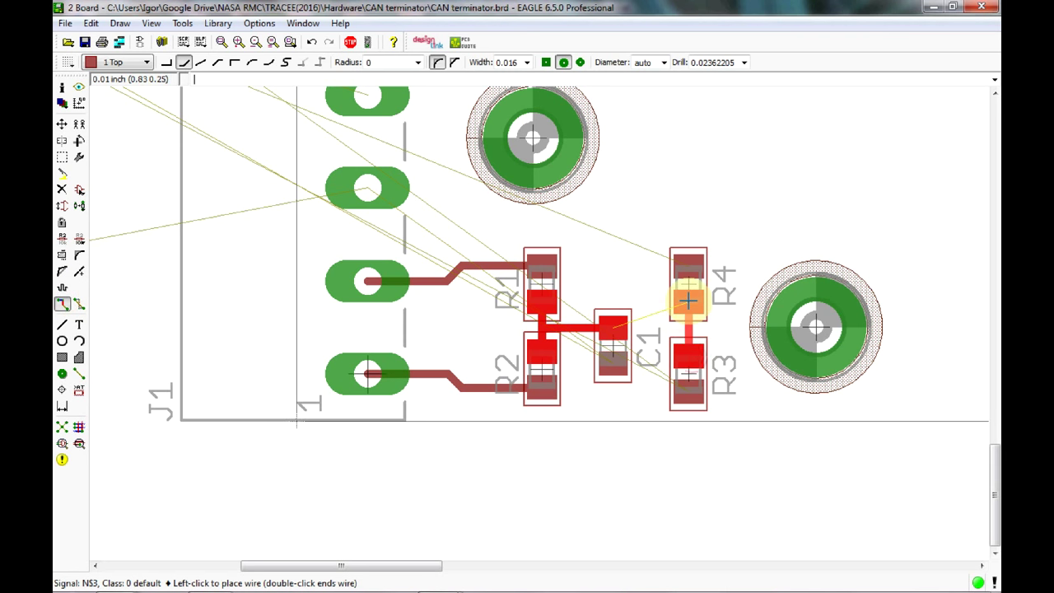
{"action": "left_click", "coordinate": [680, 307]}
{"action": "left_click", "coordinate": [617, 331]}
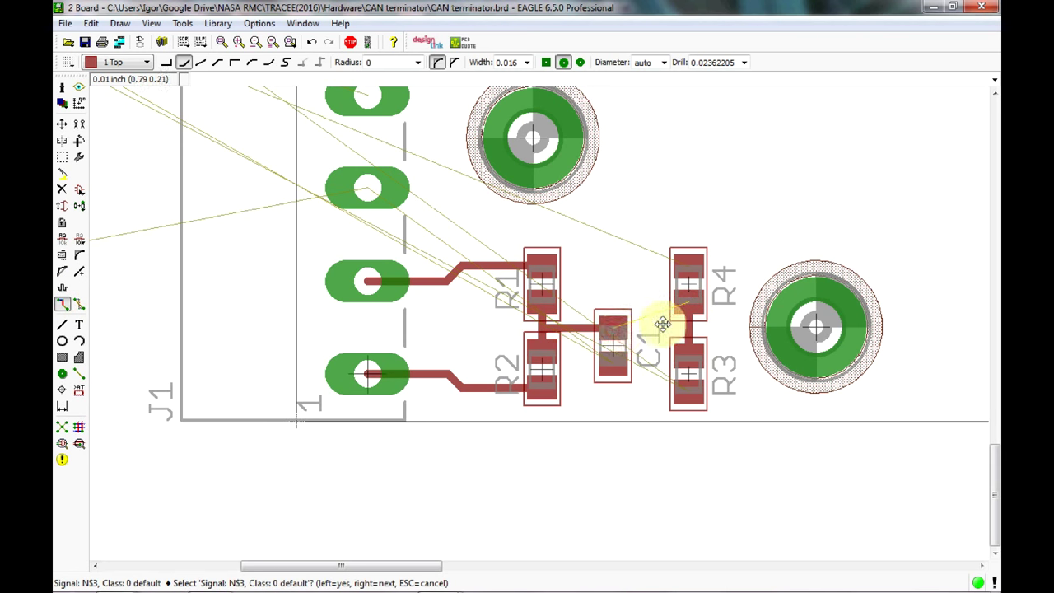
{"action": "left_click", "coordinate": [619, 329]}
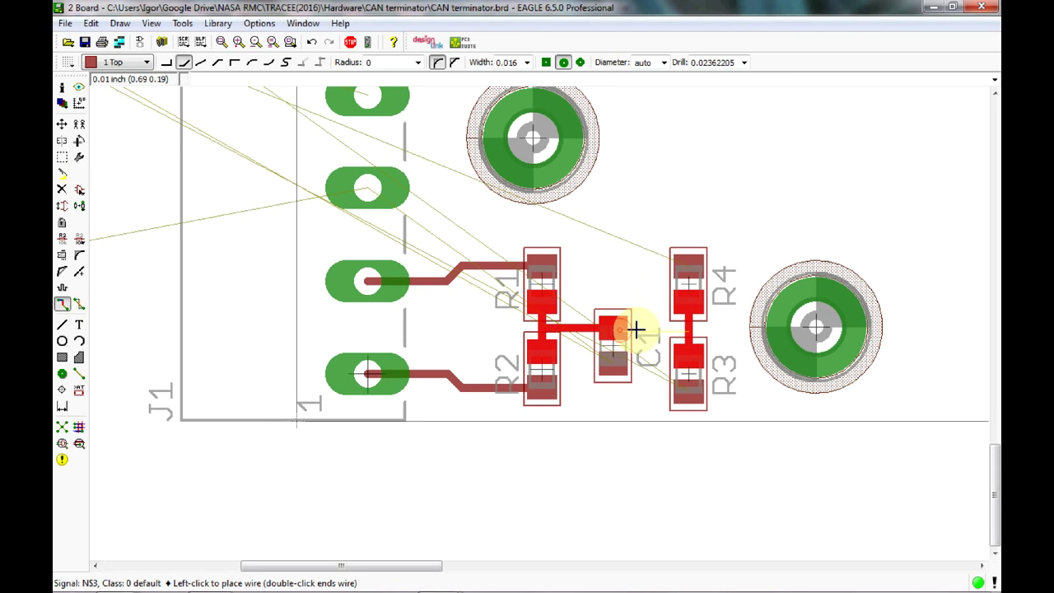
{"action": "left_click", "coordinate": [689, 327]}
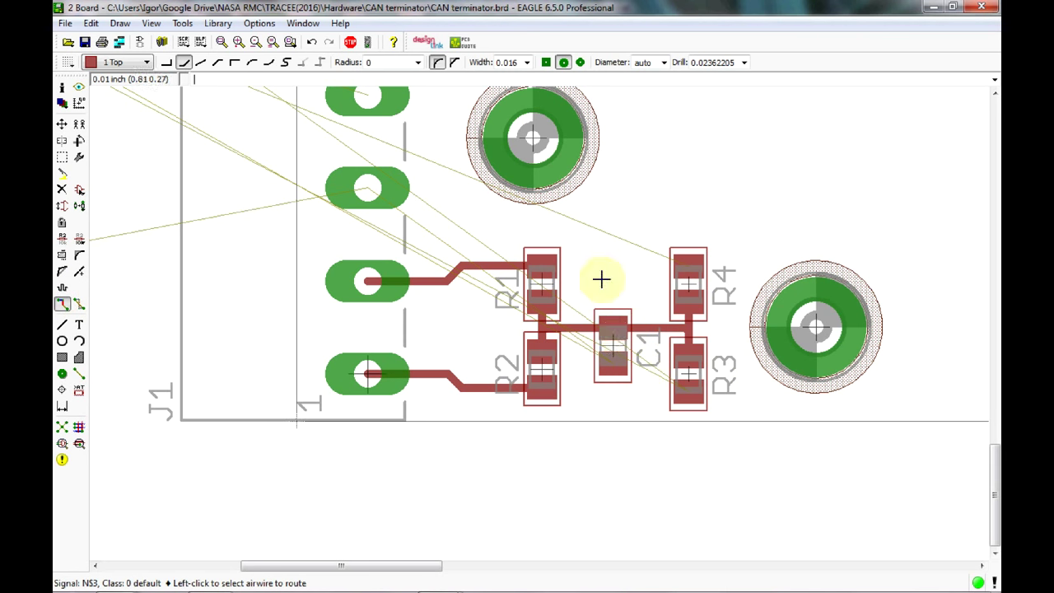
Shift C1 left and restack R3 directly below R4 further left.
{"action": "left_click", "coordinate": [62, 124]}
{"action": "left_click", "coordinate": [612, 346]}
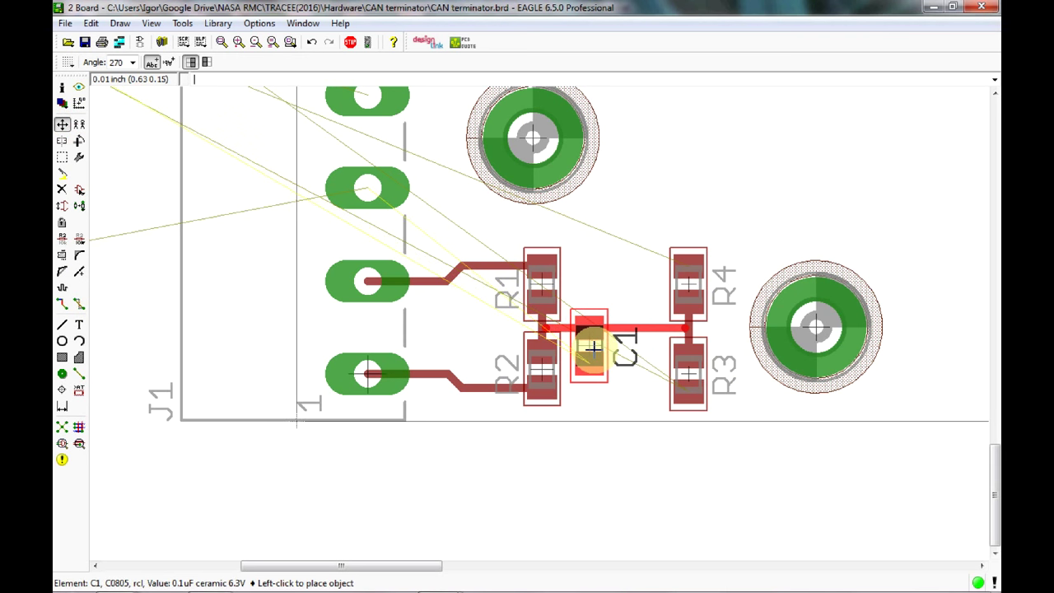
{"action": "left_click", "coordinate": [594, 349]}
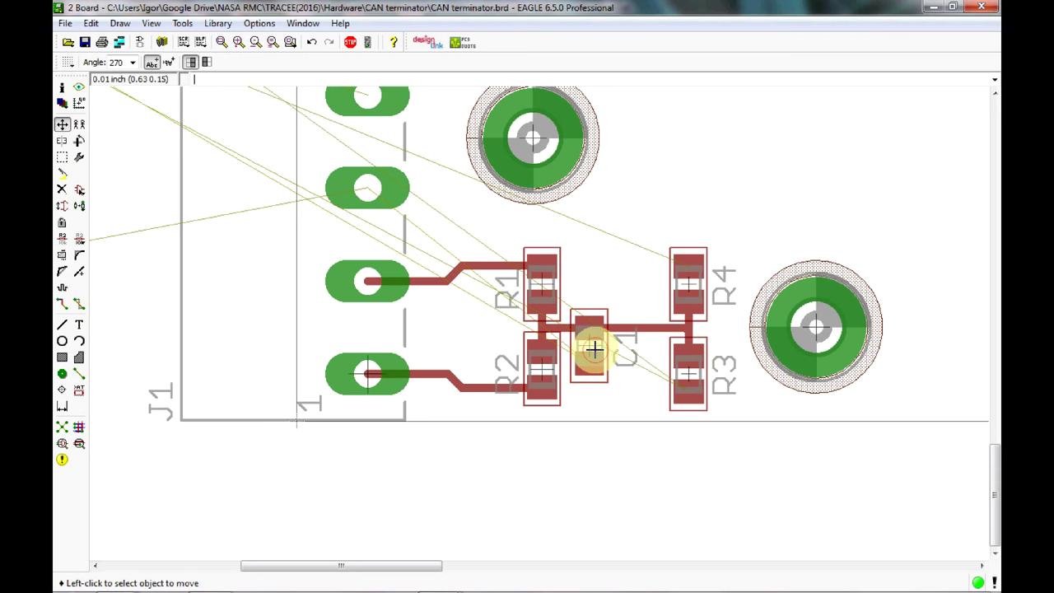
{"action": "left_click", "coordinate": [683, 369]}
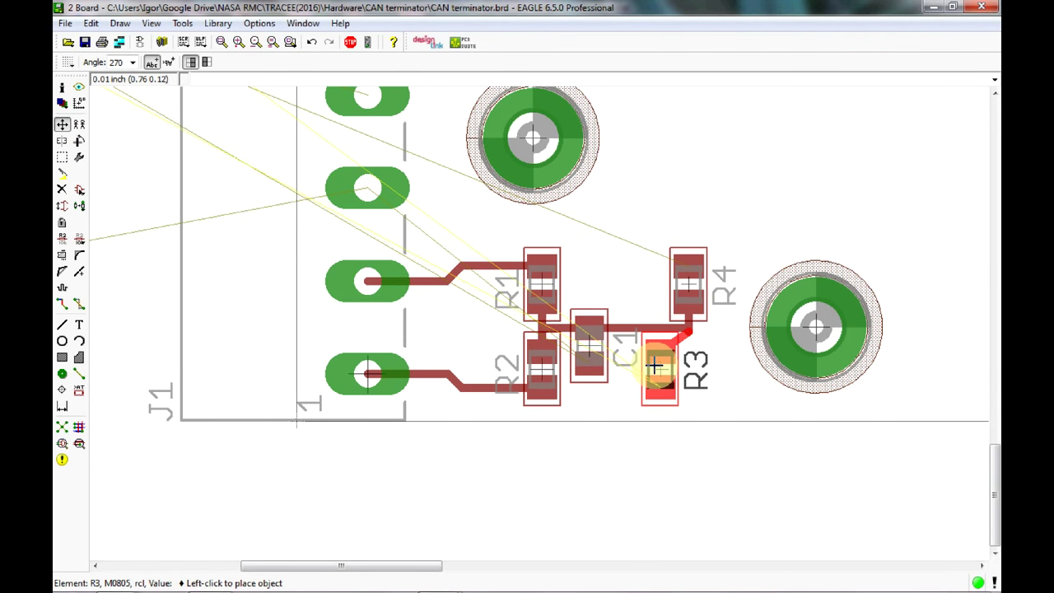
{"action": "left_click", "coordinate": [664, 368]}
{"action": "left_click", "coordinate": [685, 282]}
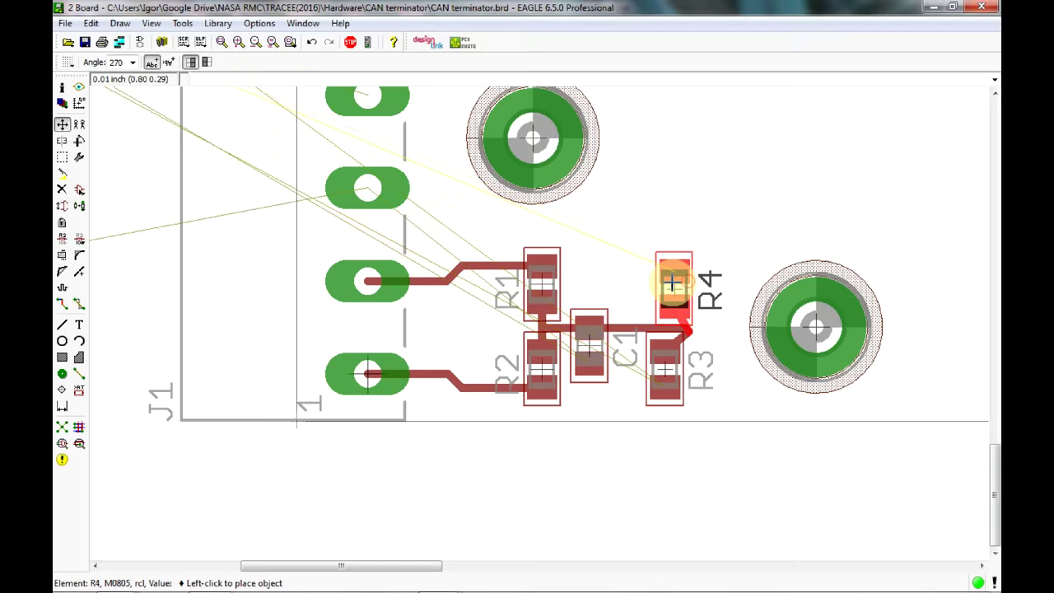
{"action": "left_click", "coordinate": [664, 284]}
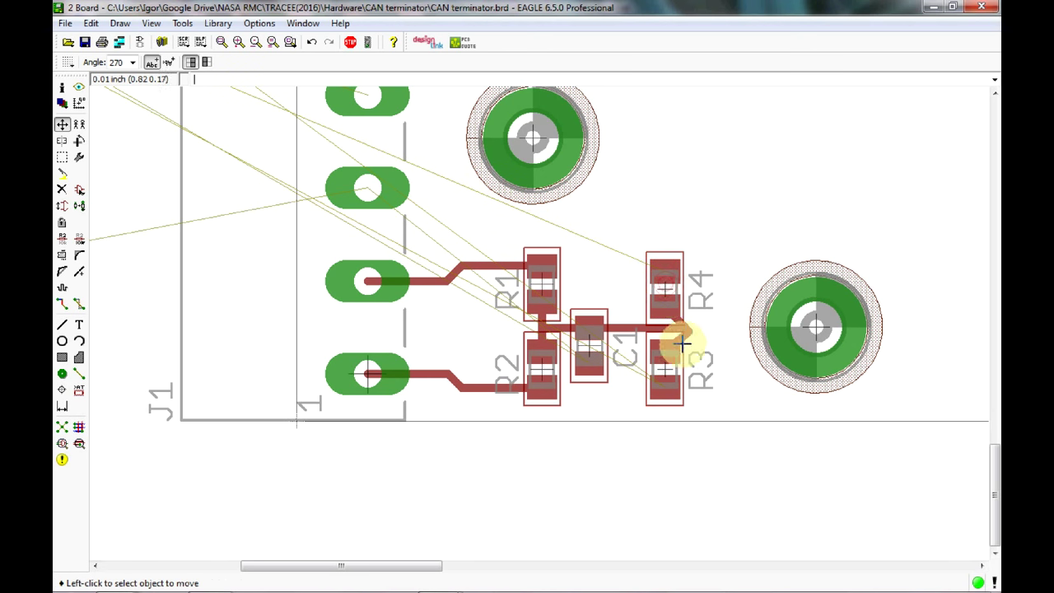
Move C1's N$3 trace segment so it meets the R3–R4 junction.
{"action": "left_click", "coordinate": [674, 331]}
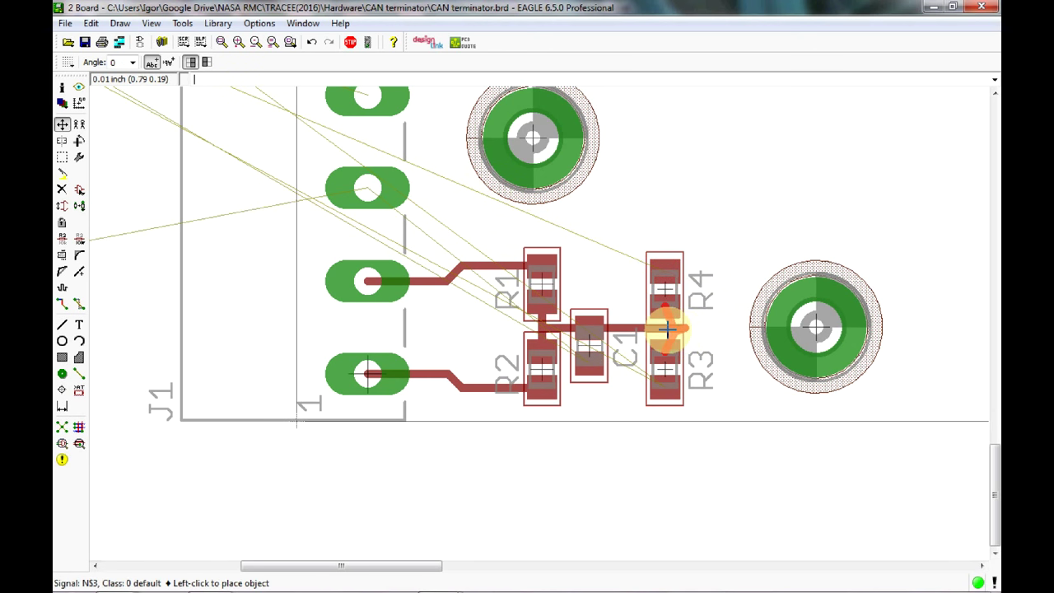
{"action": "left_click", "coordinate": [671, 326]}
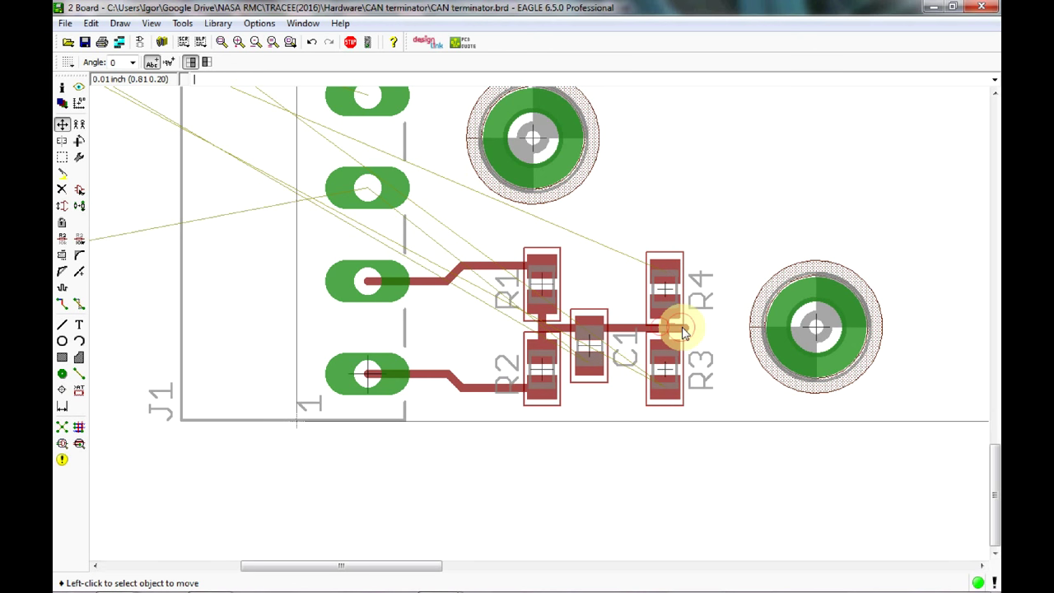
{"action": "left_click", "coordinate": [671, 326]}
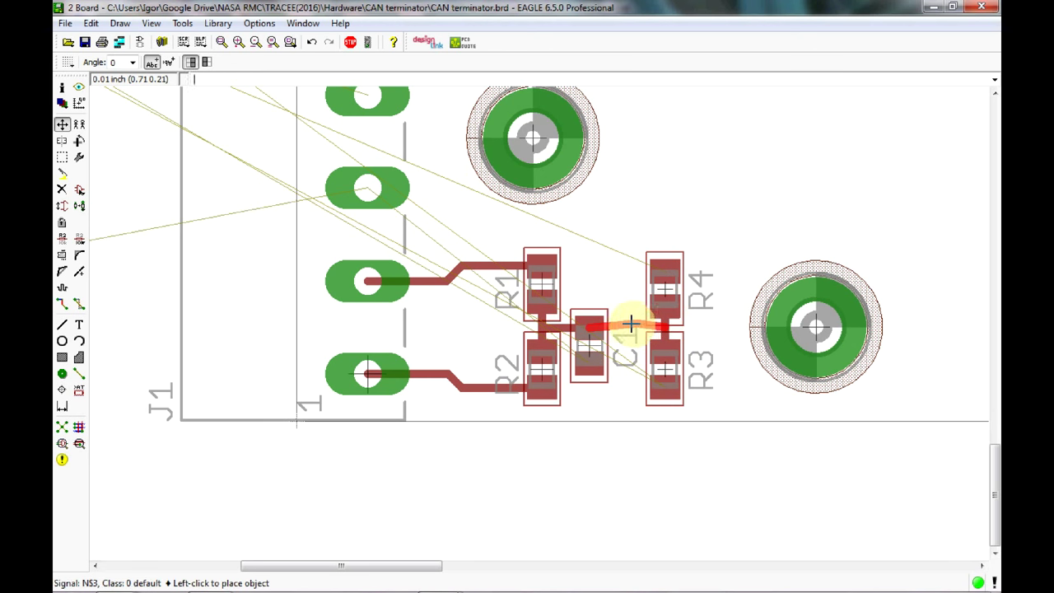
{"action": "left_click", "coordinate": [631, 324]}
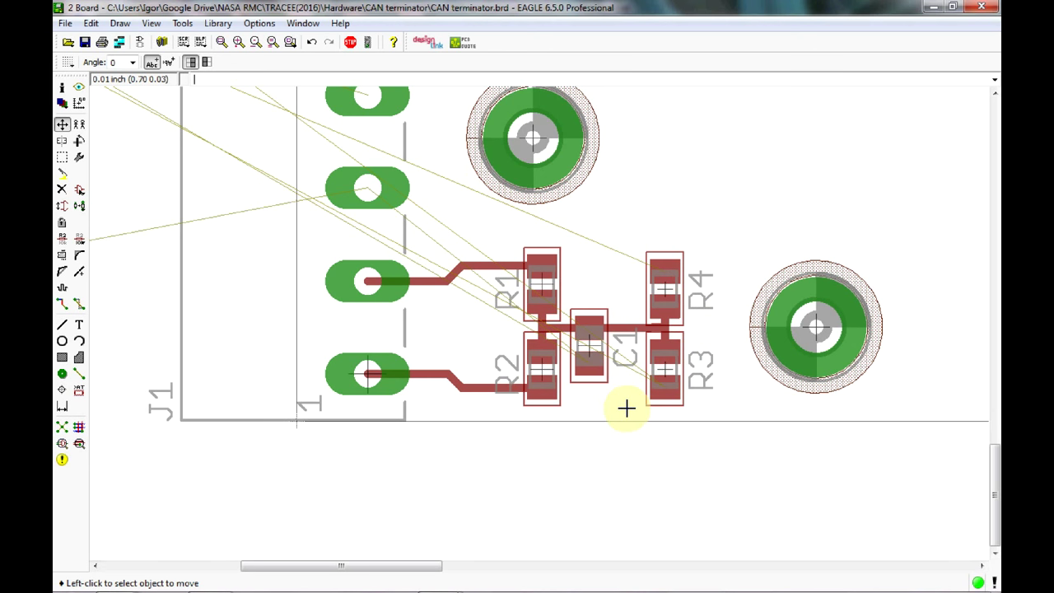
Rip up the trace joining C1 to R3 and R4, leaving an airwire.
{"action": "left_click", "coordinate": [80, 306]}
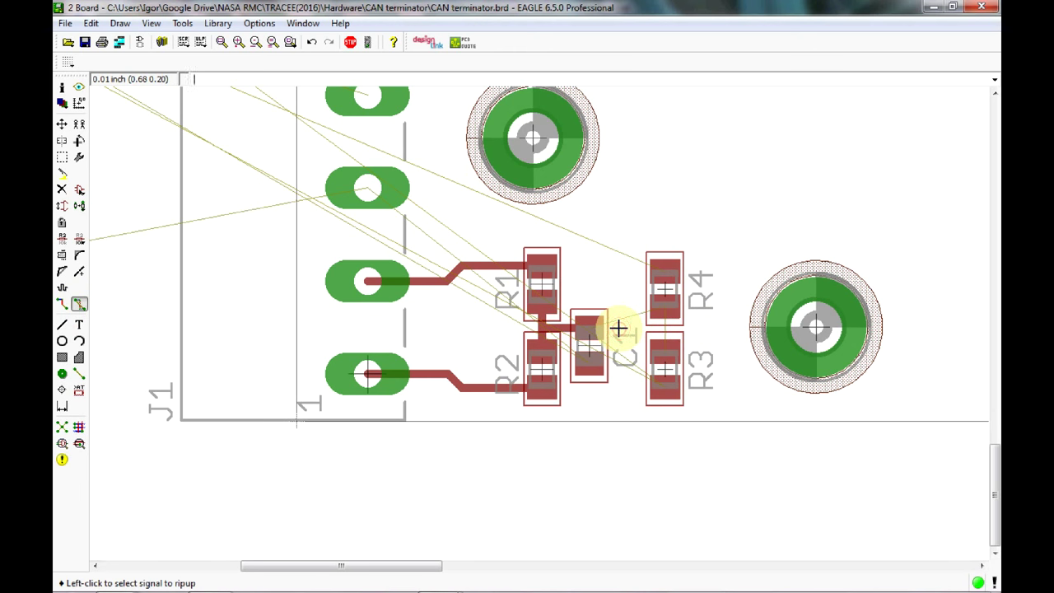
{"action": "left_click", "coordinate": [635, 326]}
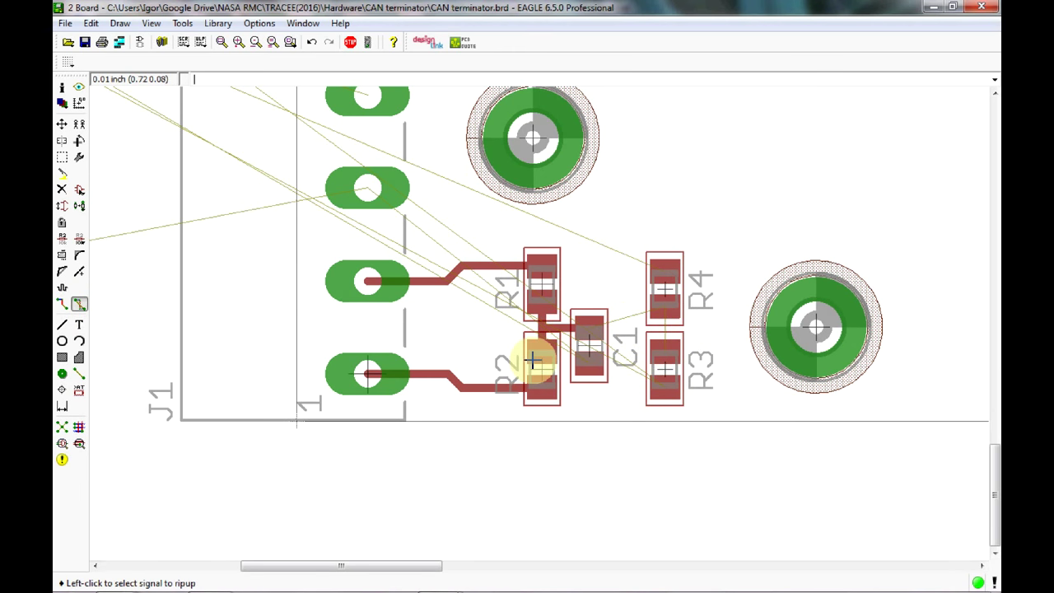
{"action": "left_click", "coordinate": [78, 303]}
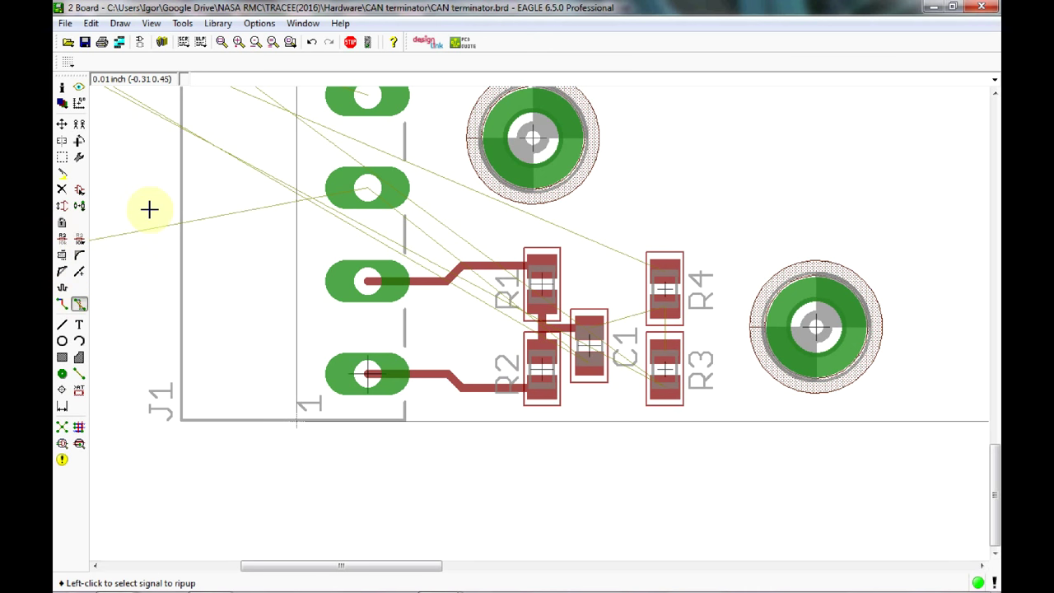
Smash C1 to detach its name and value labels.
{"action": "left_click", "coordinate": [66, 256]}
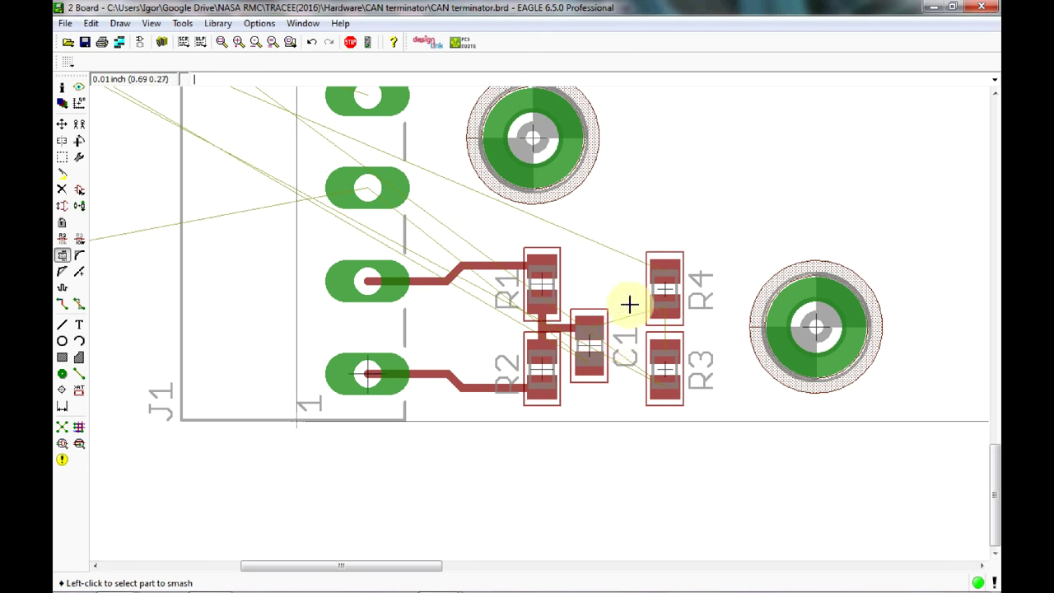
{"action": "left_click", "coordinate": [591, 346]}
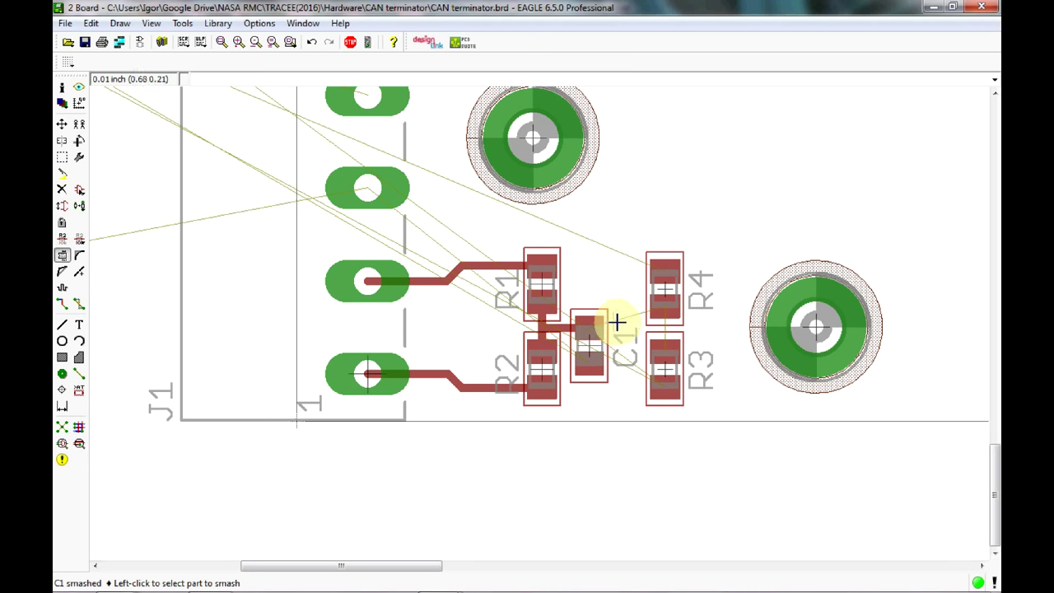
{"action": "left_click", "coordinate": [62, 125]}
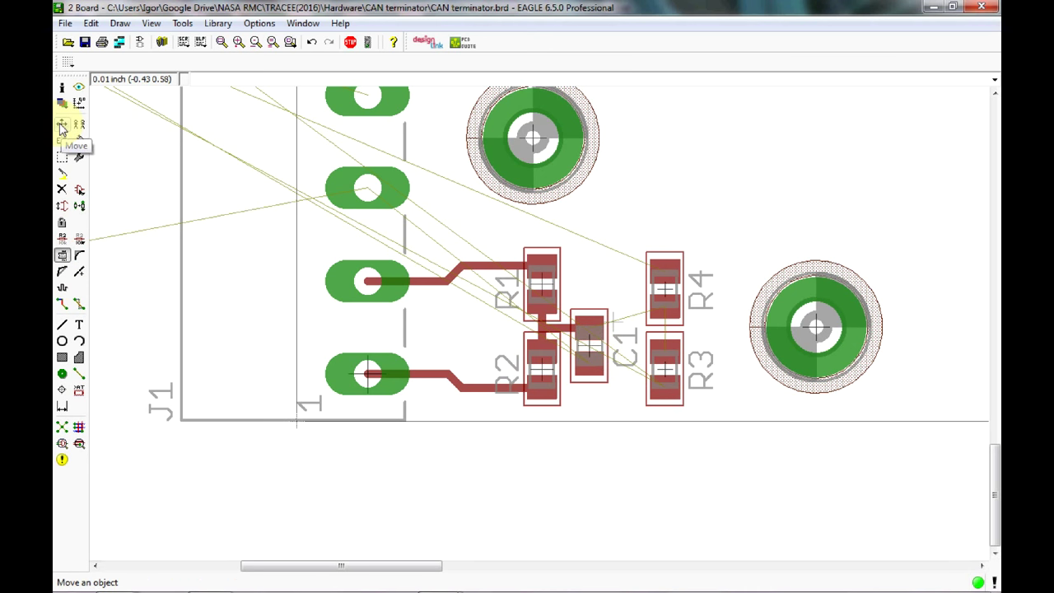
Move C1's detached name label above the part.
{"action": "left_click", "coordinate": [62, 125]}
{"action": "left_click", "coordinate": [614, 321]}
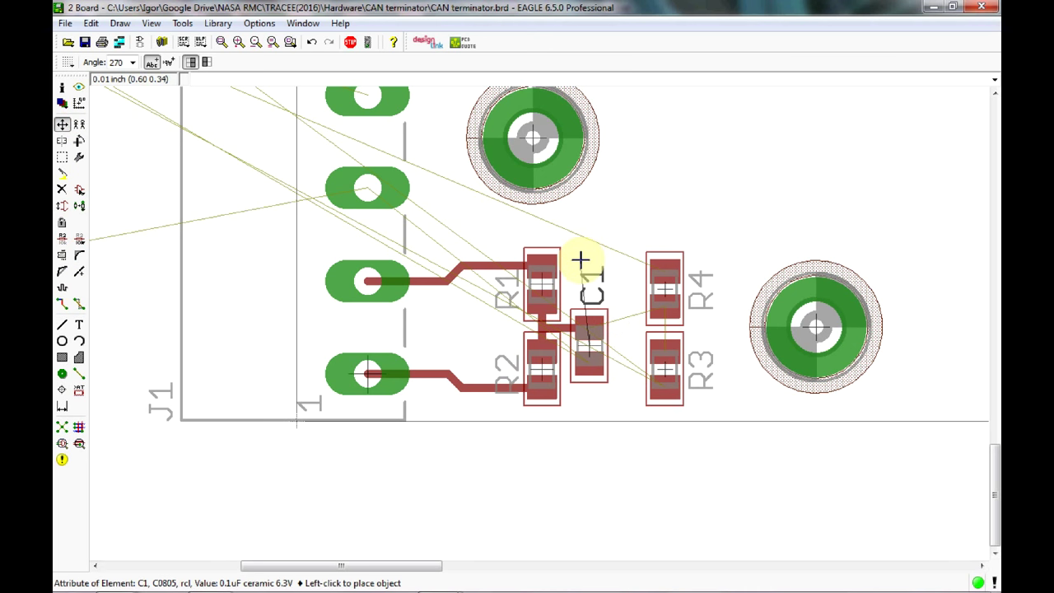
{"action": "left_click", "coordinate": [575, 255]}
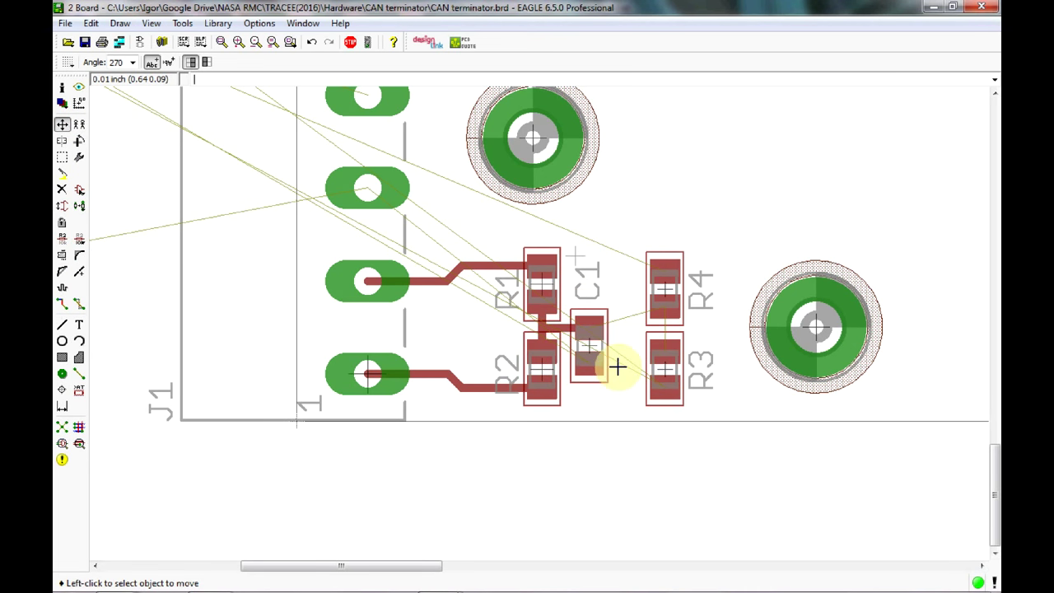
Shift R3 and R4 left toward C1, keeping R4 above R3.
{"action": "left_click", "coordinate": [665, 366]}
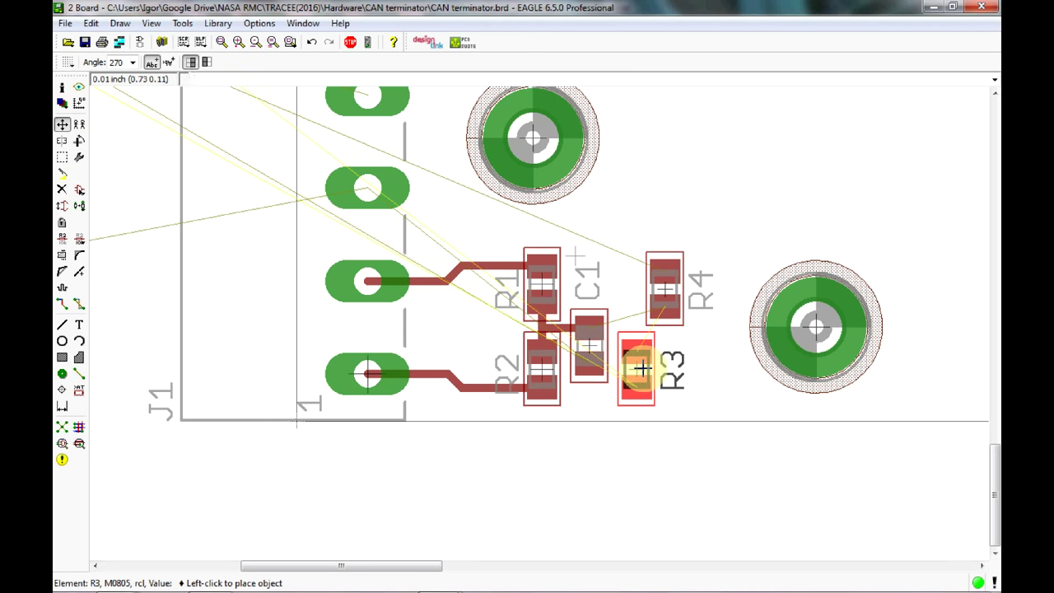
{"action": "left_click", "coordinate": [641, 368]}
{"action": "left_click", "coordinate": [664, 289]}
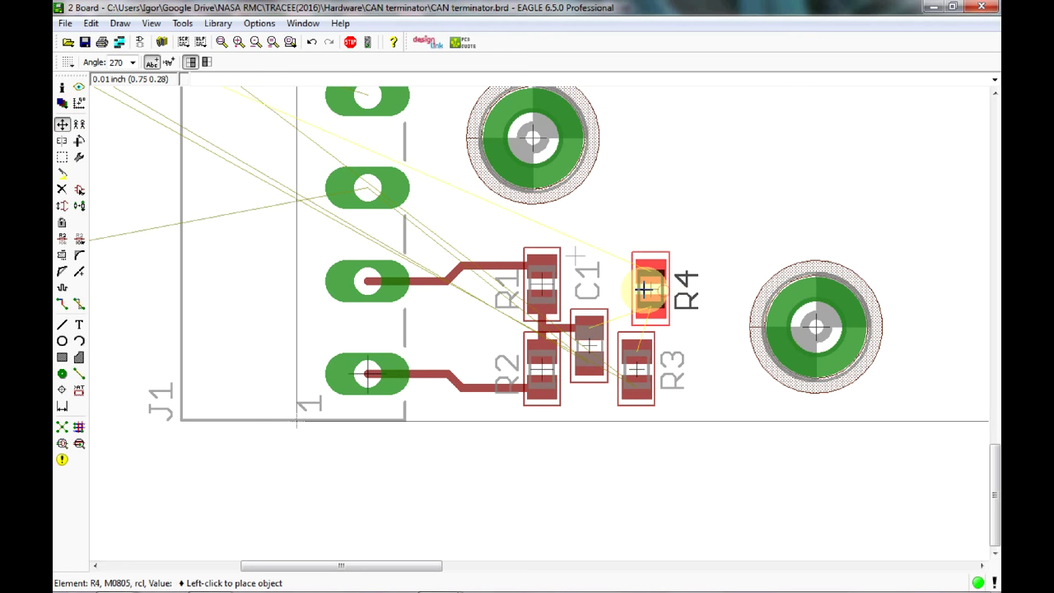
{"action": "left_click", "coordinate": [636, 288]}
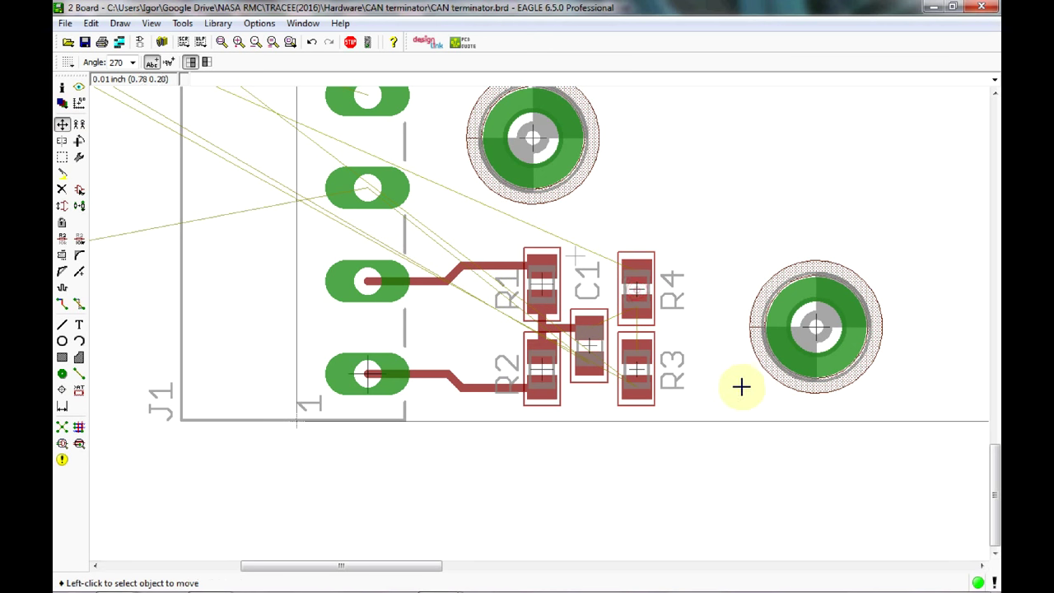
Route a top-layer trace from C1's pad to R4, then join R3's airwire to that trace.
{"action": "left_click", "coordinate": [64, 304]}
{"action": "left_click", "coordinate": [589, 329]}
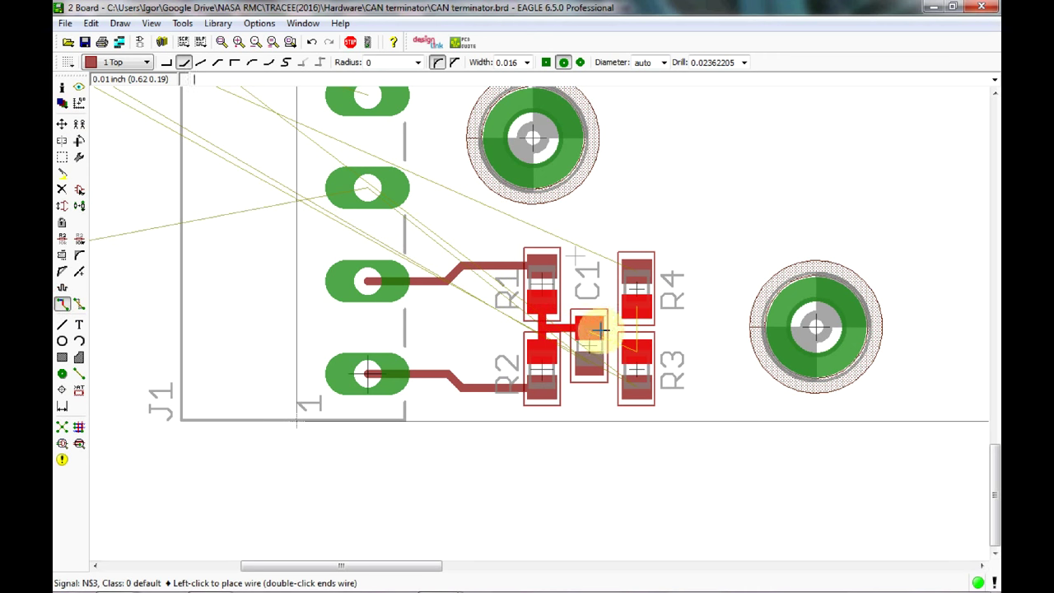
{"action": "right_click", "coordinate": [640, 311]}
{"action": "right_click", "coordinate": [640, 311]}
{"action": "right_click", "coordinate": [640, 311]}
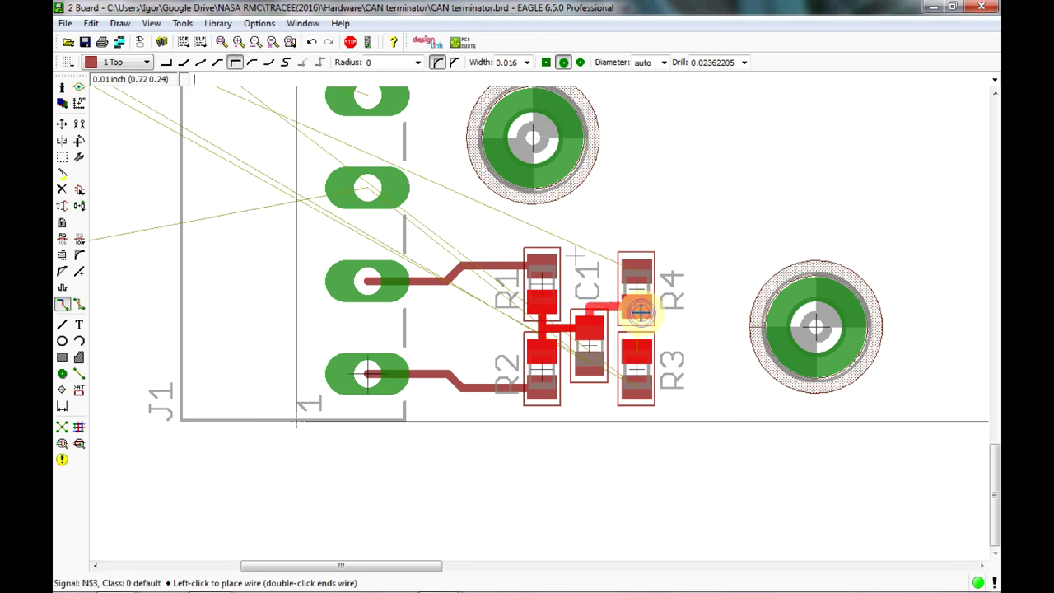
{"action": "right_click", "coordinate": [640, 312]}
{"action": "right_click", "coordinate": [639, 312]}
{"action": "right_click", "coordinate": [640, 311]}
{"action": "right_click", "coordinate": [640, 311]}
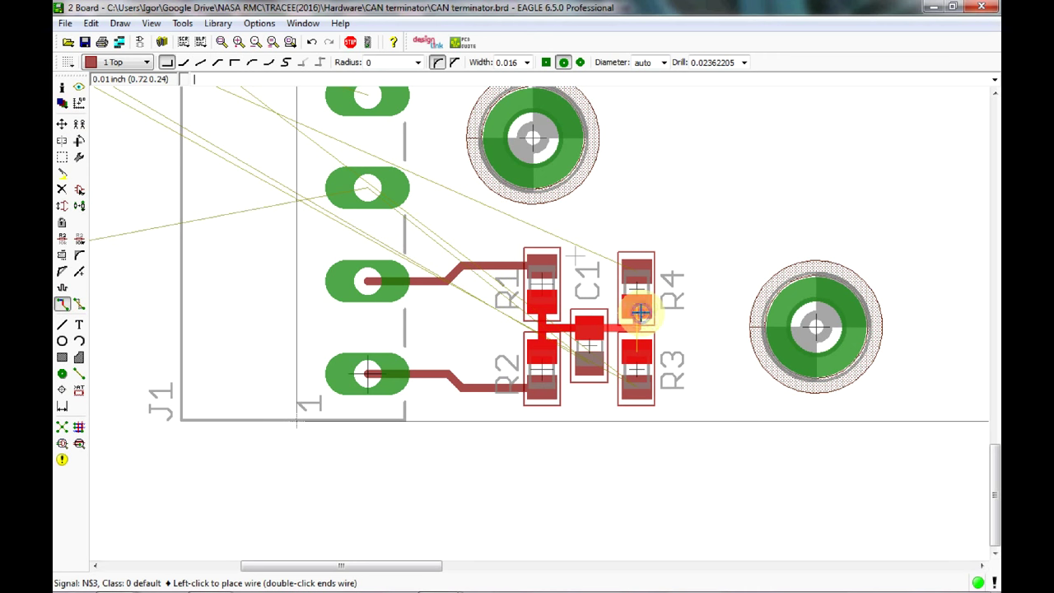
{"action": "left_click", "coordinate": [640, 311]}
{"action": "left_click", "coordinate": [636, 343]}
{"action": "left_click", "coordinate": [636, 344]}
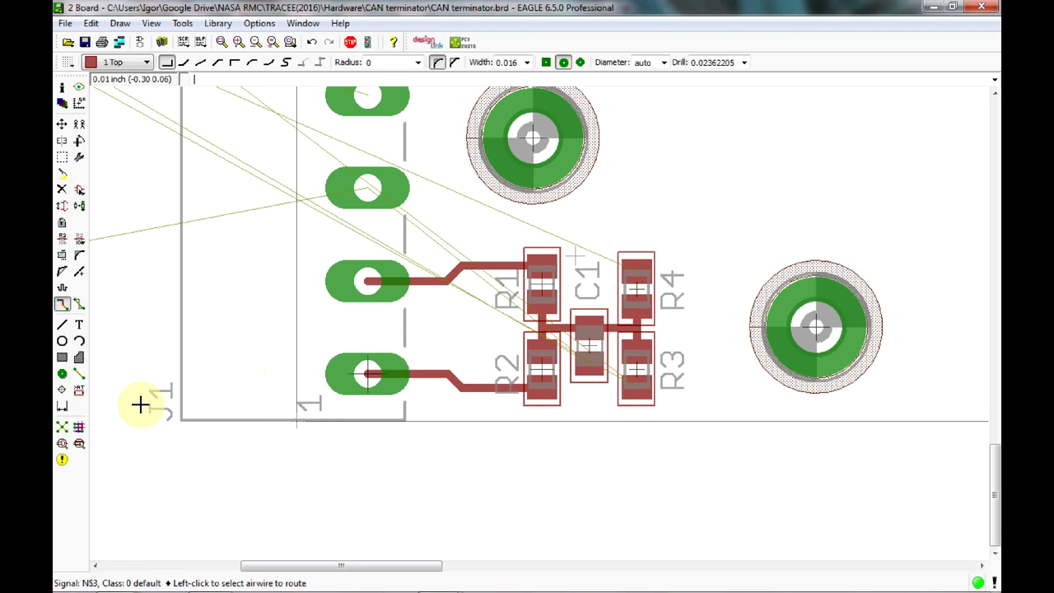
Load the LaenPCBOrder.dru design rules in DRC and run the check, which reports no errors.
{"action": "left_click", "coordinate": [78, 448]}
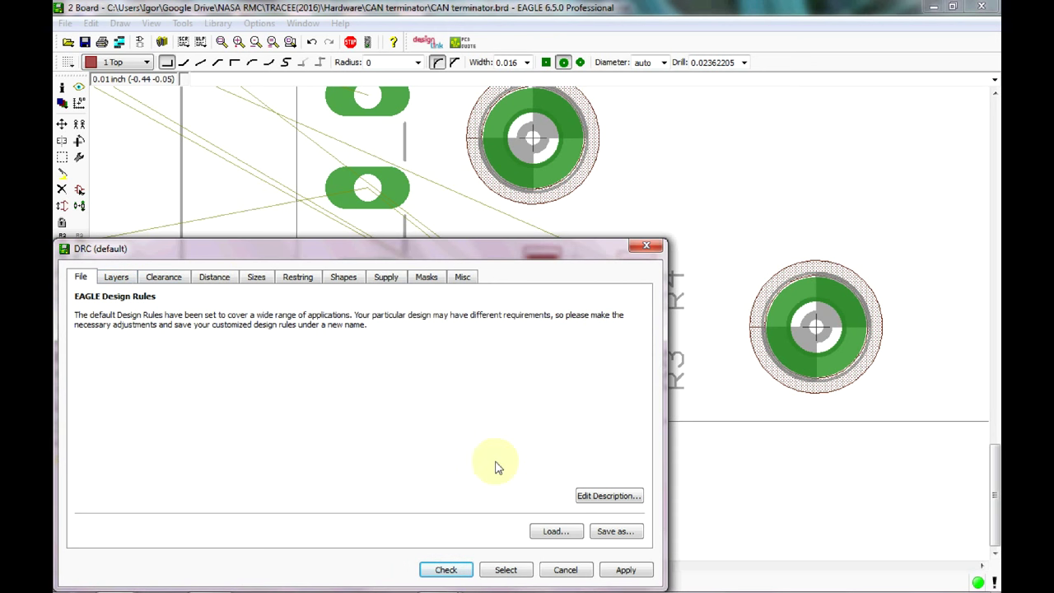
{"action": "left_click", "coordinate": [570, 532]}
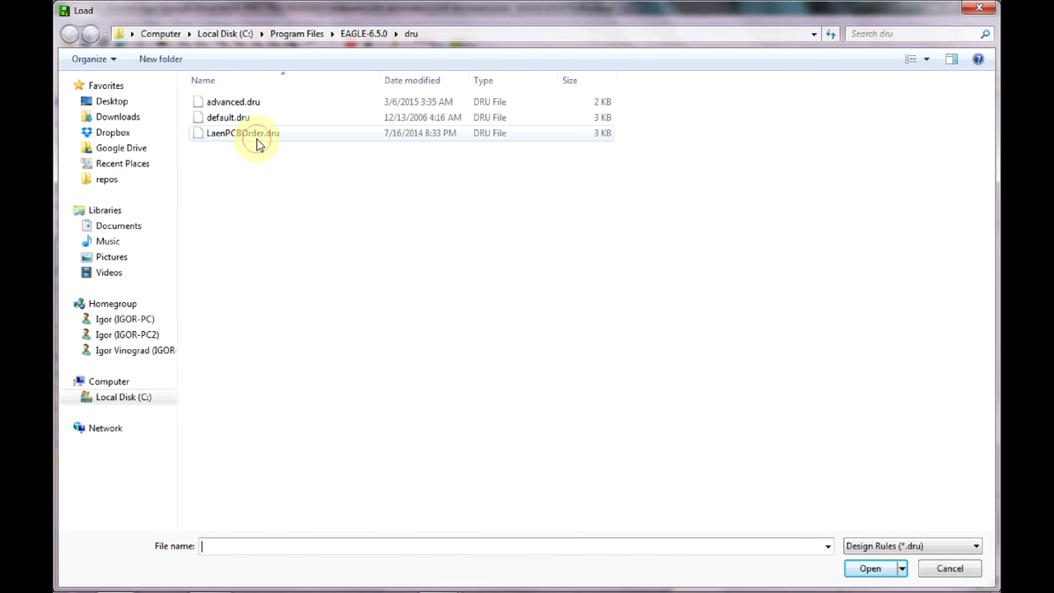
{"action": "key", "text": "Escape"}
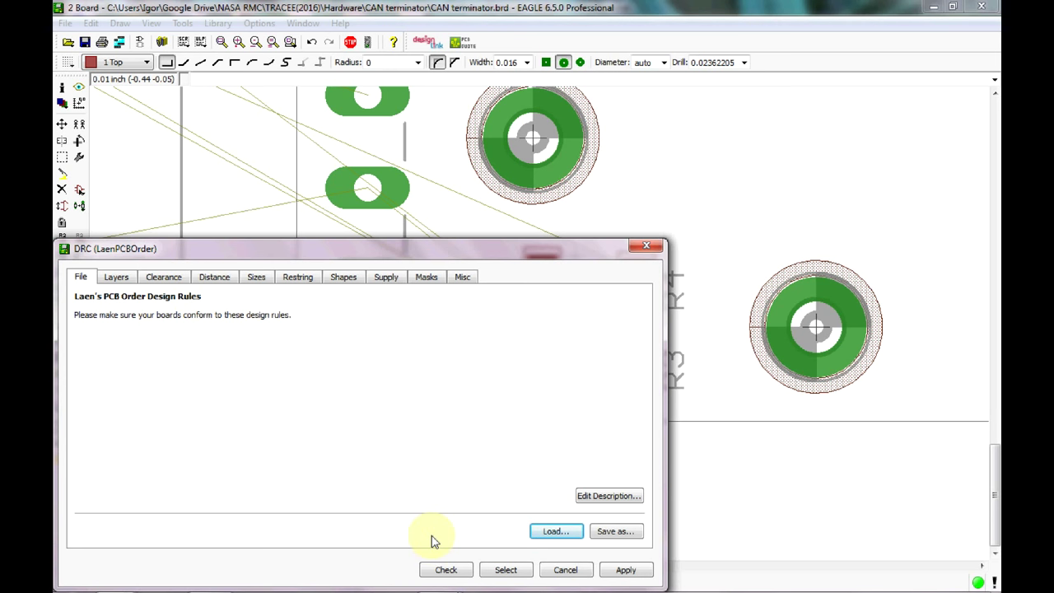
{"action": "left_click", "coordinate": [451, 572]}
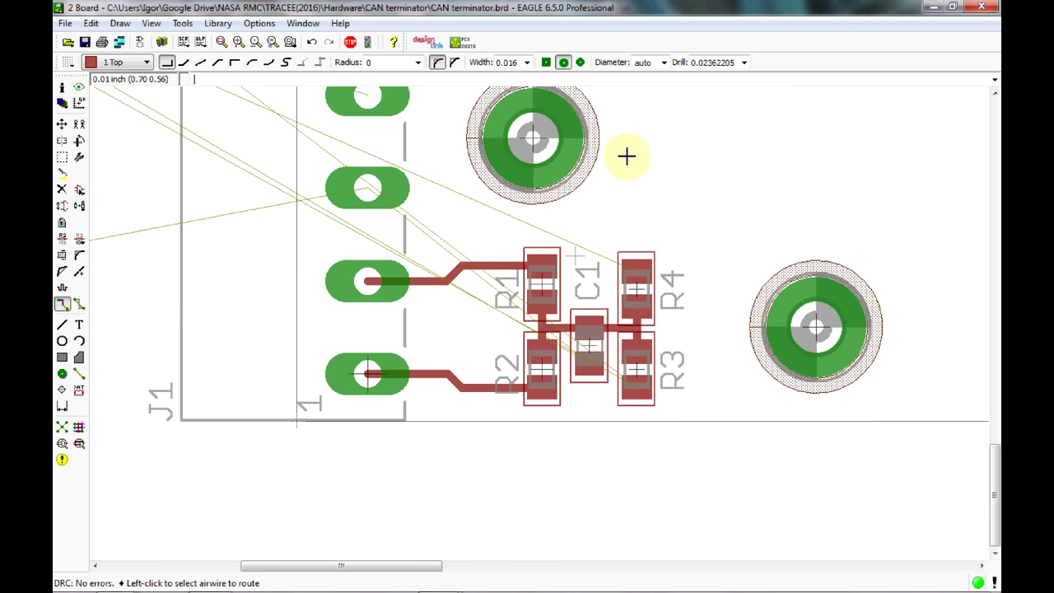
Zoom out and pan to show the POWER LED, R5 and C2 beside the board, cancelling a stray trace.
{"action": "scroll", "coordinate": [624, 156], "scroll_direction": "down", "scroll_amount": 3}
{"action": "middle_click_drag", "start_coordinate": [636, 161], "coordinate": [645, 306]}
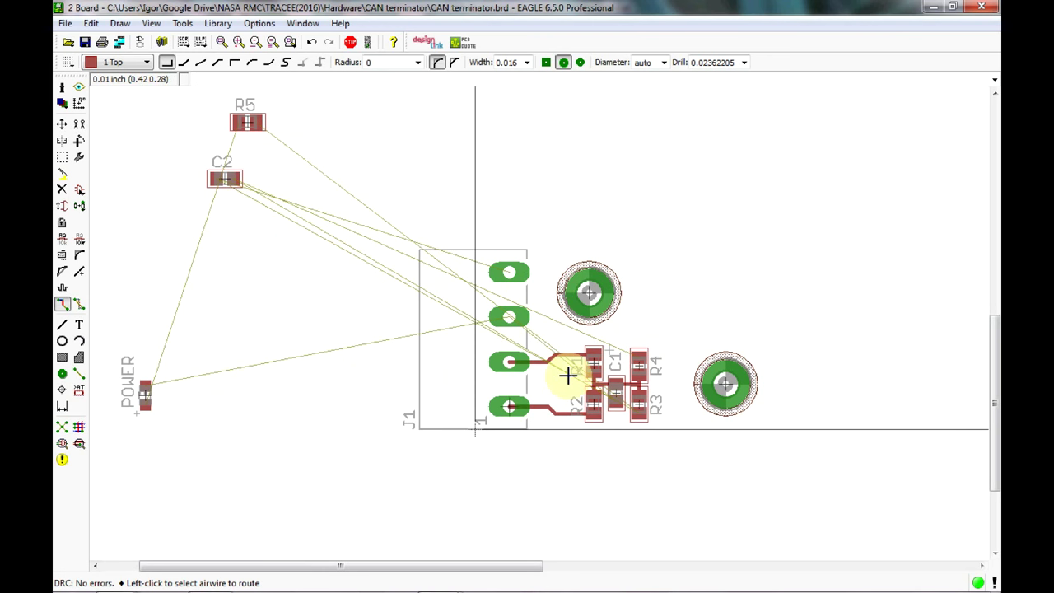
{"action": "left_click", "coordinate": [144, 390]}
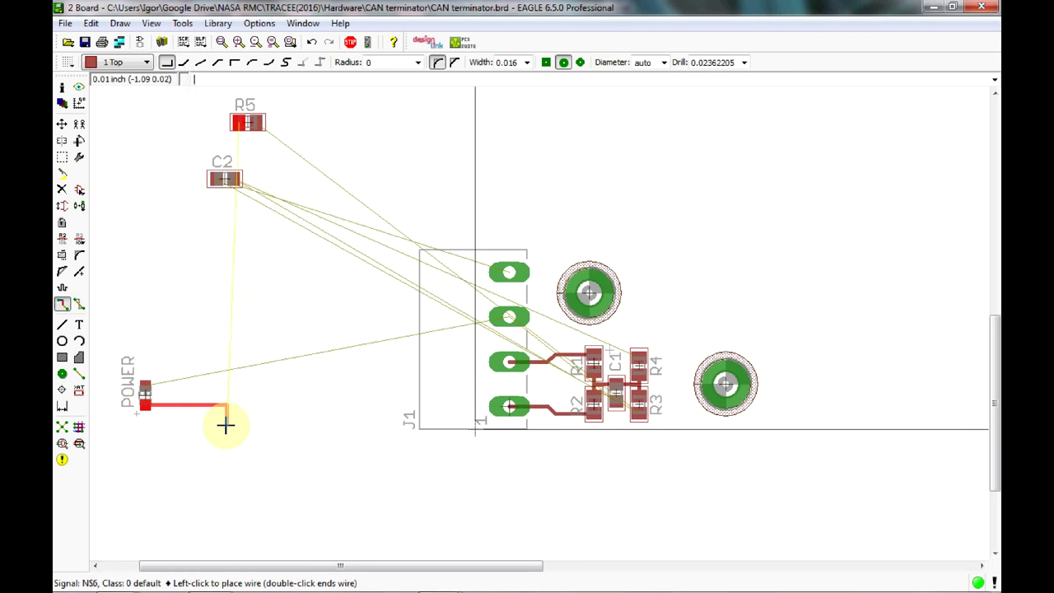
{"action": "key", "text": "Escape"}
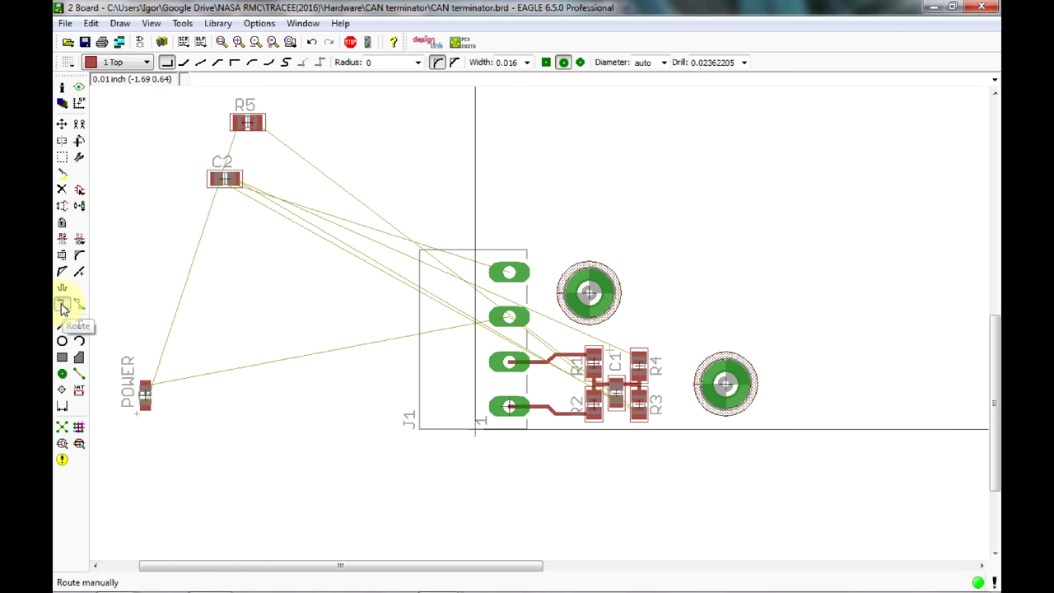
Rotate the POWER LED and place it beside the top-right mounting hole.
{"action": "left_click", "coordinate": [61, 123]}
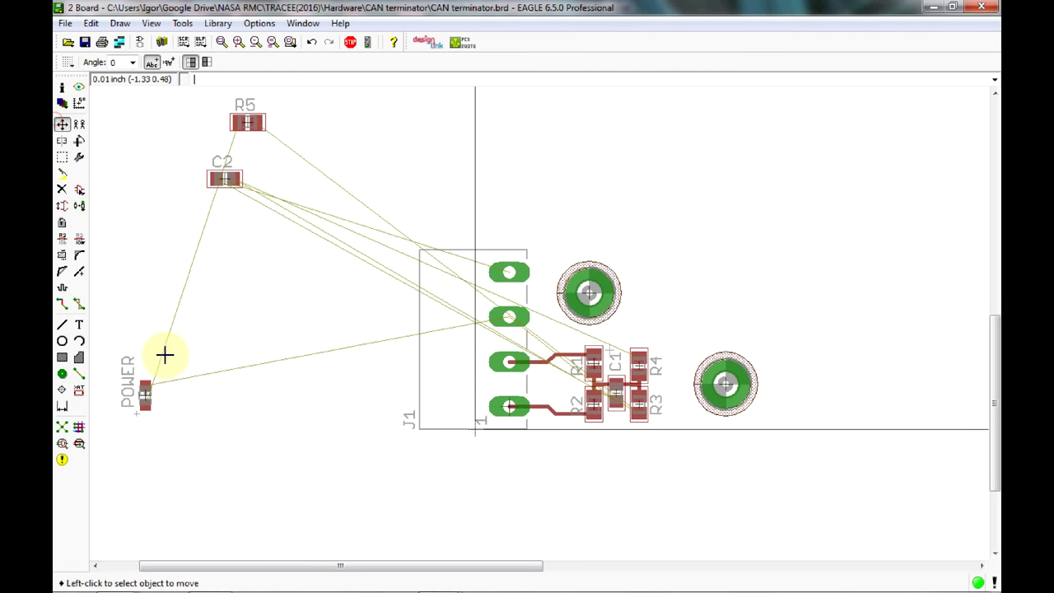
{"action": "left_click", "coordinate": [149, 393]}
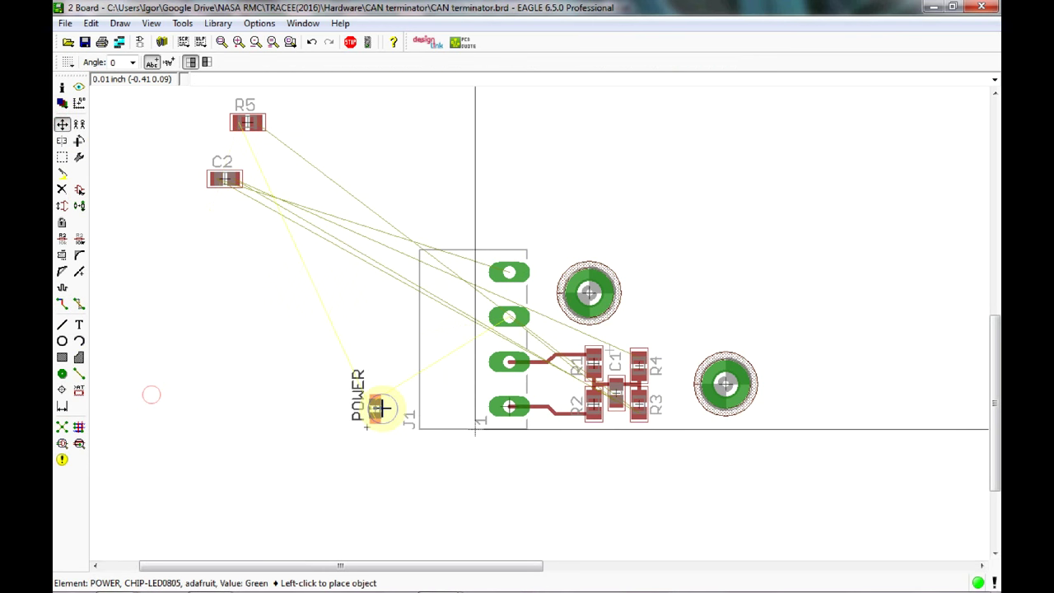
{"action": "right_click", "coordinate": [379, 410]}
{"action": "right_click", "coordinate": [452, 404]}
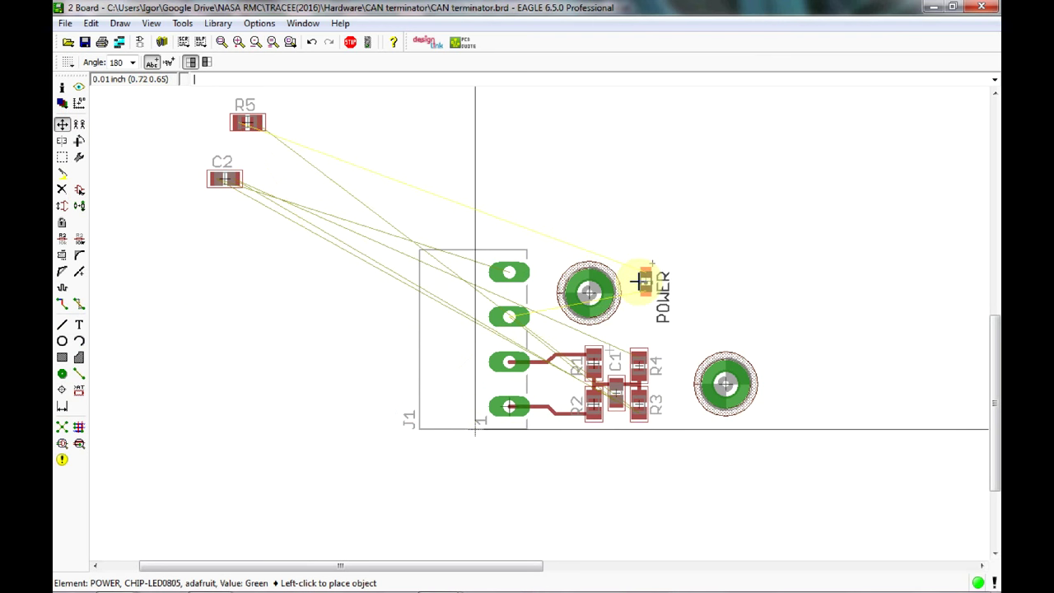
{"action": "left_click", "coordinate": [633, 285]}
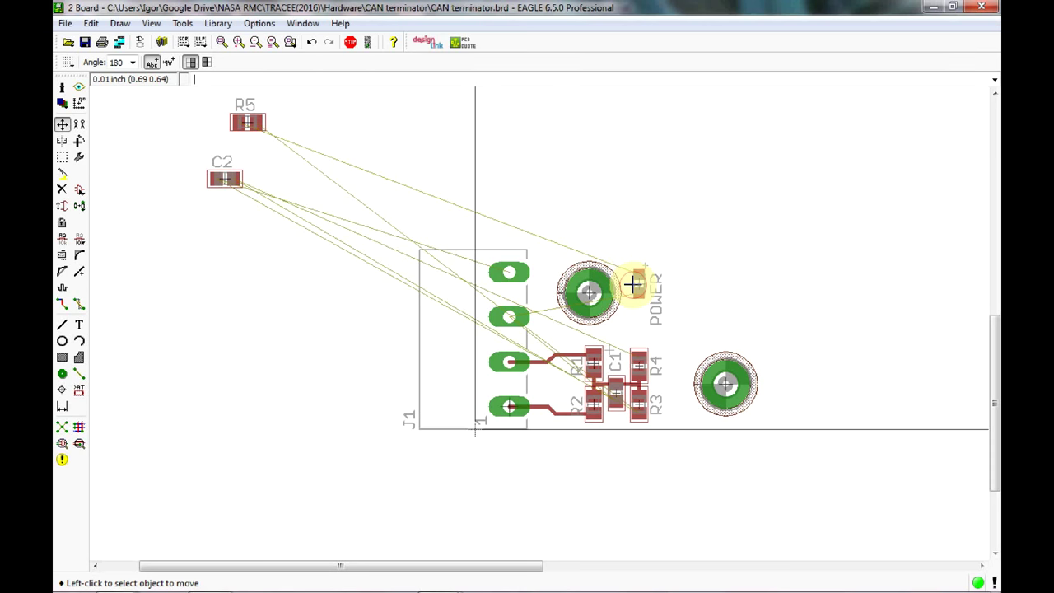
Stand R5 upright at R270 beside the POWER LED and nudge mounting hole H2 slightly left.
{"action": "left_click", "coordinate": [247, 122]}
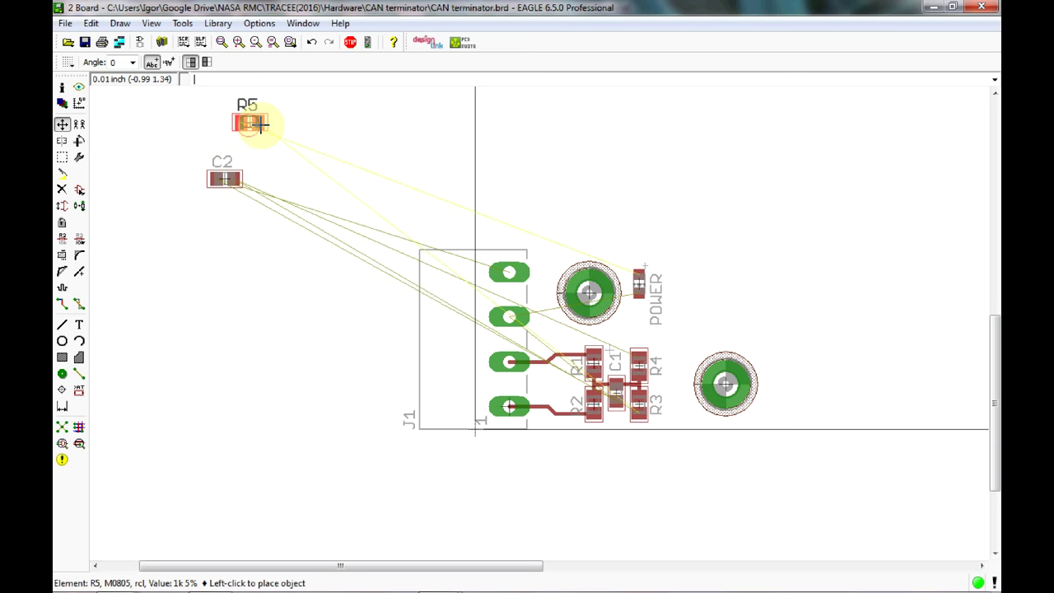
{"action": "right_click", "coordinate": [678, 252]}
{"action": "right_click", "coordinate": [711, 272]}
{"action": "right_click", "coordinate": [715, 276]}
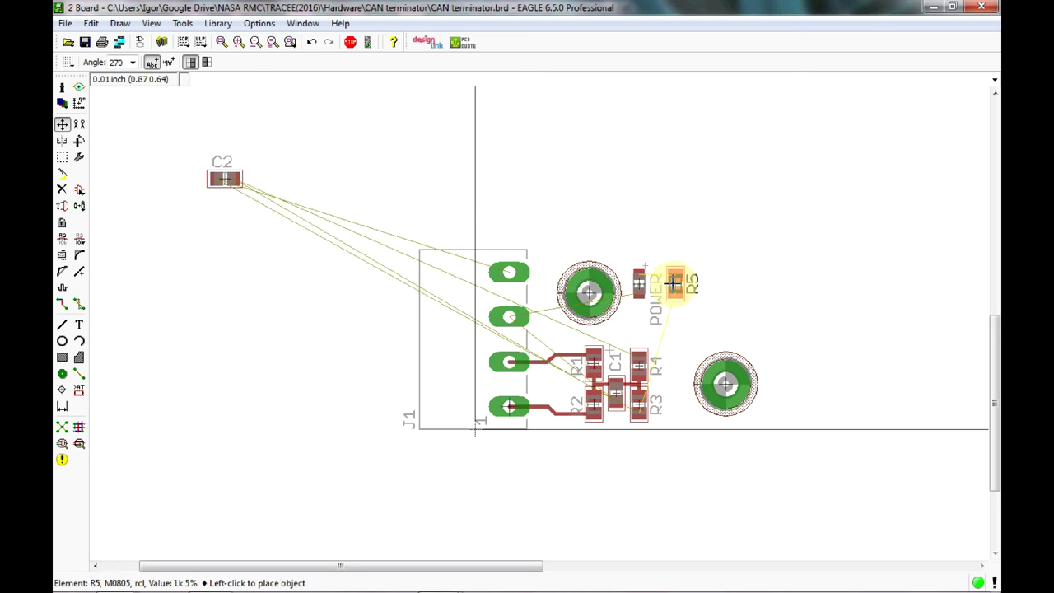
{"action": "left_click", "coordinate": [674, 284]}
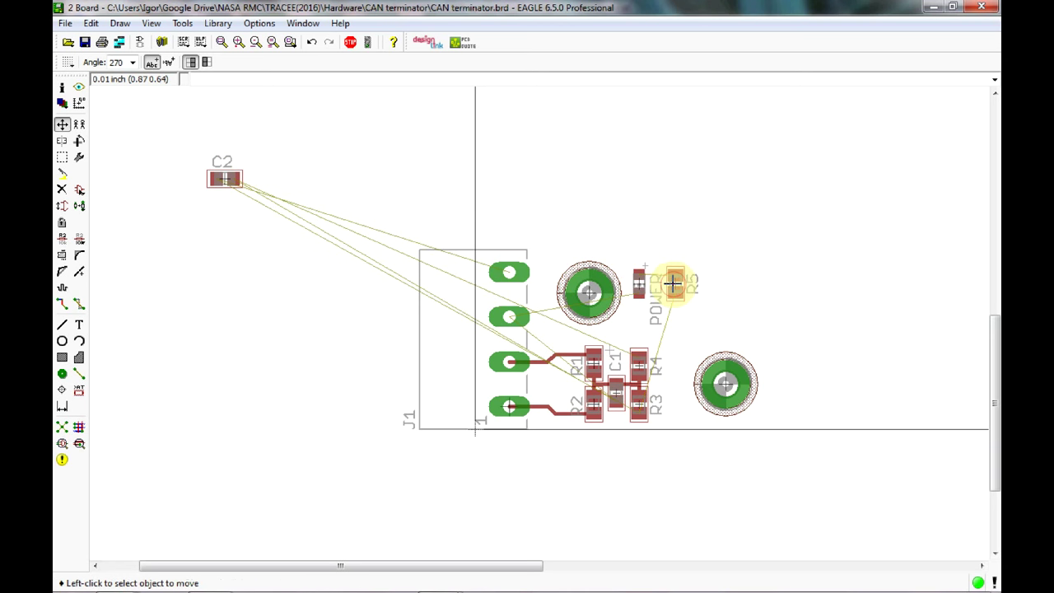
{"action": "left_click", "coordinate": [724, 382]}
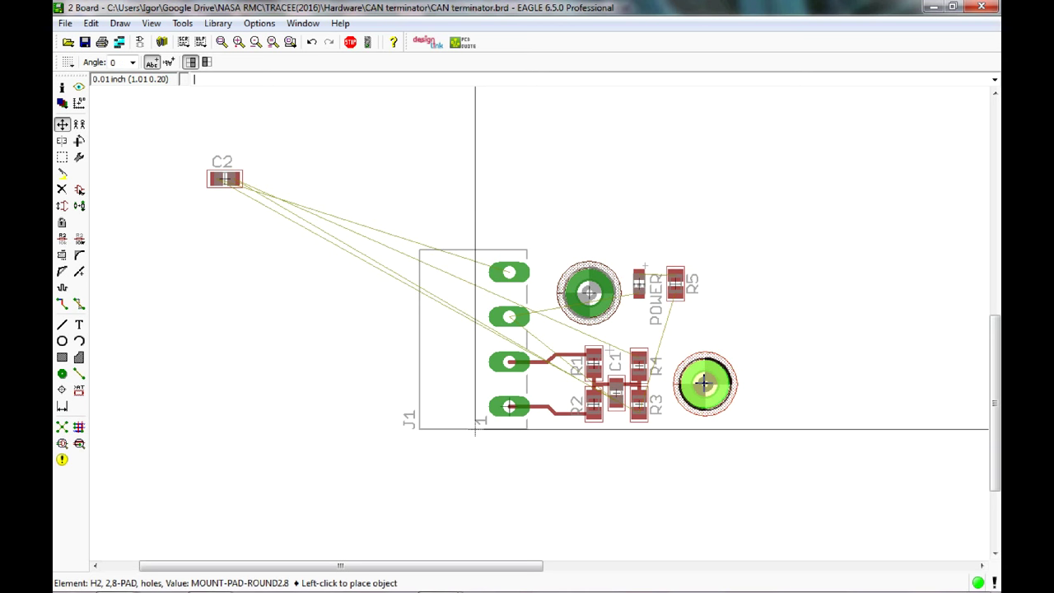
{"action": "left_click", "coordinate": [704, 383]}
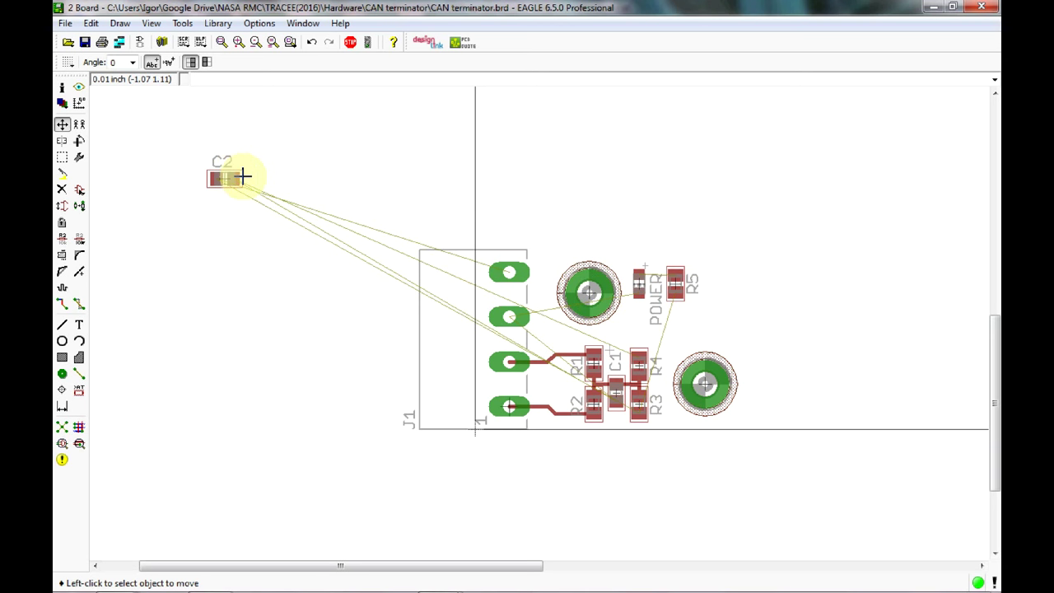
Carry C2 onto the board and drop it just above C1, between R1 and R4.
{"action": "scroll", "coordinate": [401, 257], "scroll_direction": "up", "scroll_amount": 3}
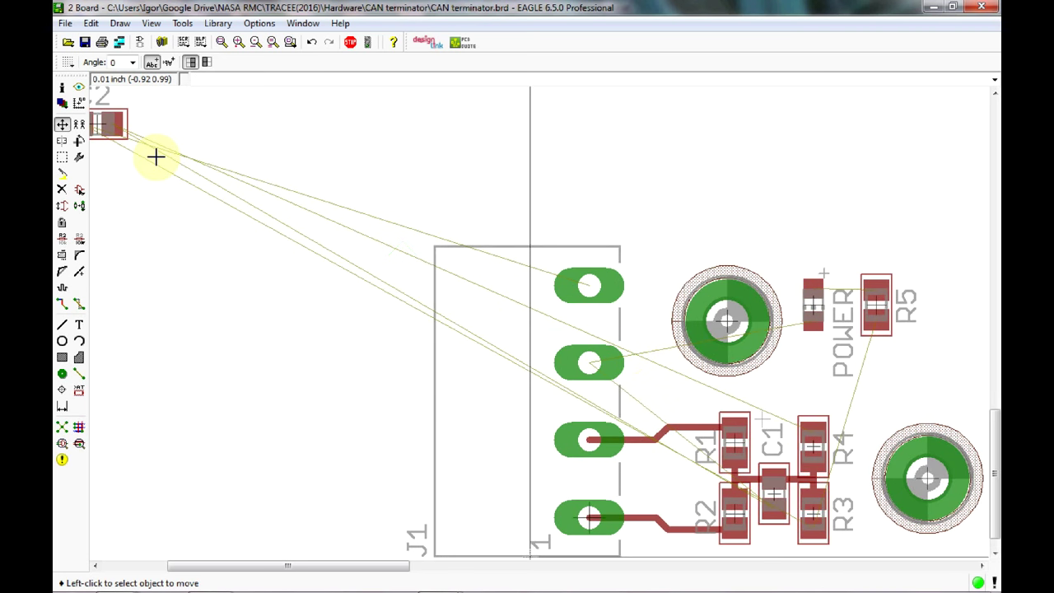
{"action": "left_click", "coordinate": [102, 123]}
{"action": "left_click", "coordinate": [685, 183]}
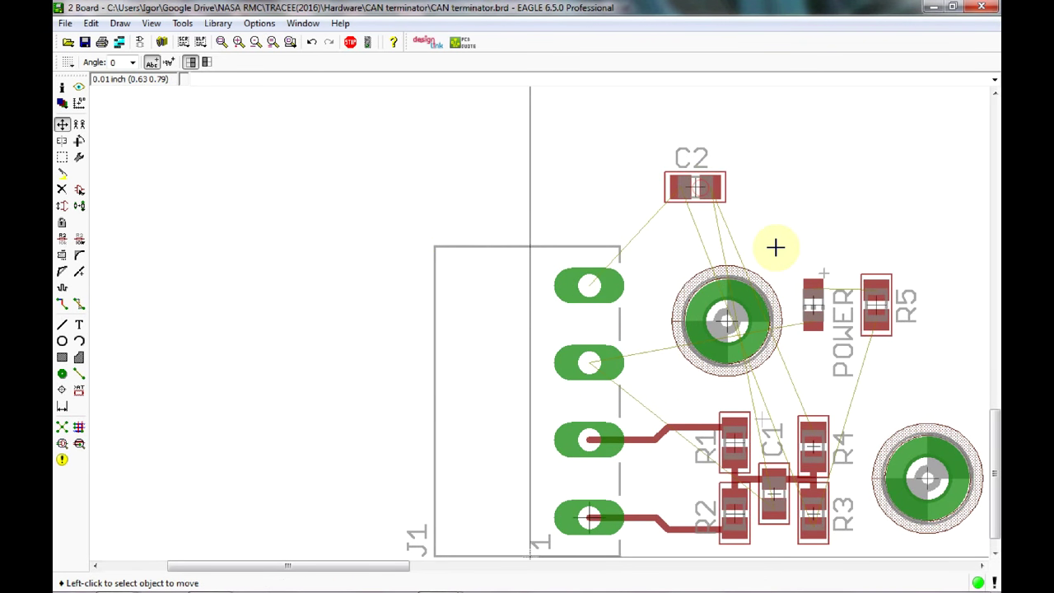
{"action": "middle_click_drag", "start_coordinate": [765, 256], "coordinate": [727, 249]}
{"action": "middle_click_drag", "start_coordinate": [669, 231], "coordinate": [483, 194]}
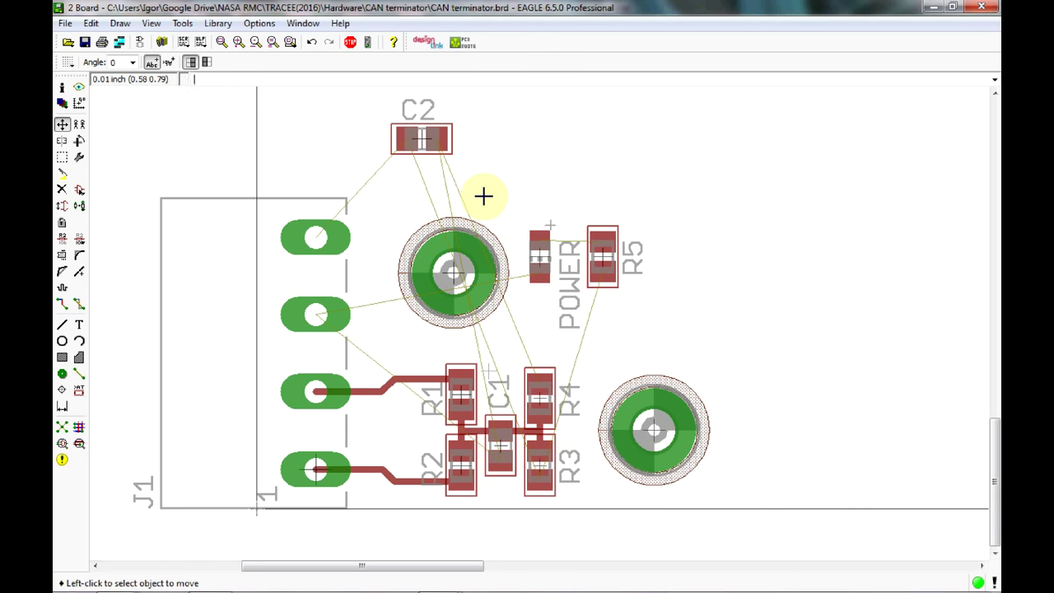
{"action": "left_click", "coordinate": [421, 138]}
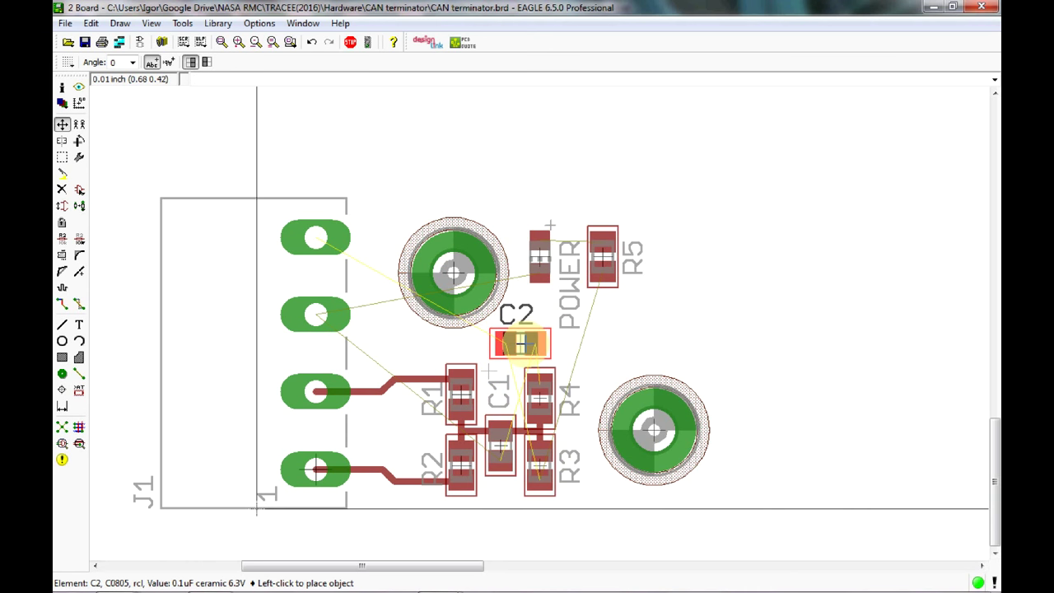
{"action": "left_click", "coordinate": [521, 343]}
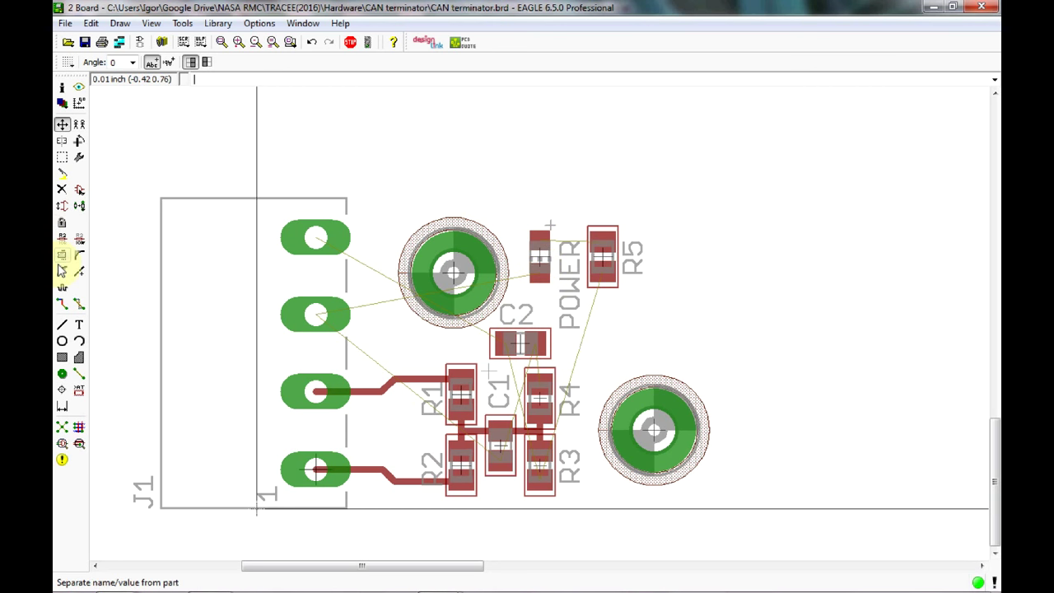
Smash the POWER LED and move its POWER name label above the LED.
{"action": "left_click", "coordinate": [61, 254]}
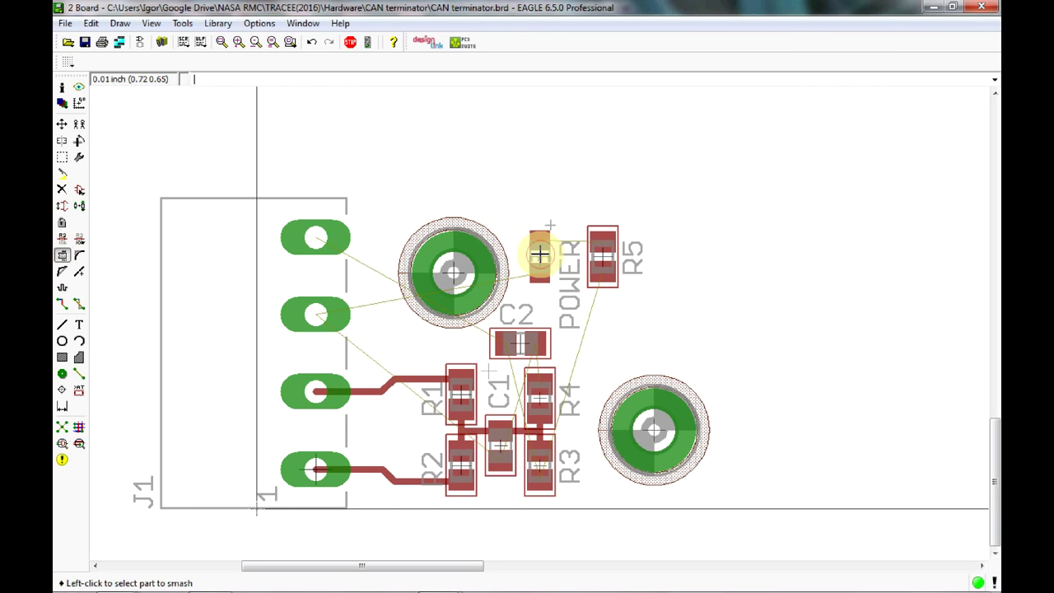
{"action": "left_click", "coordinate": [540, 246]}
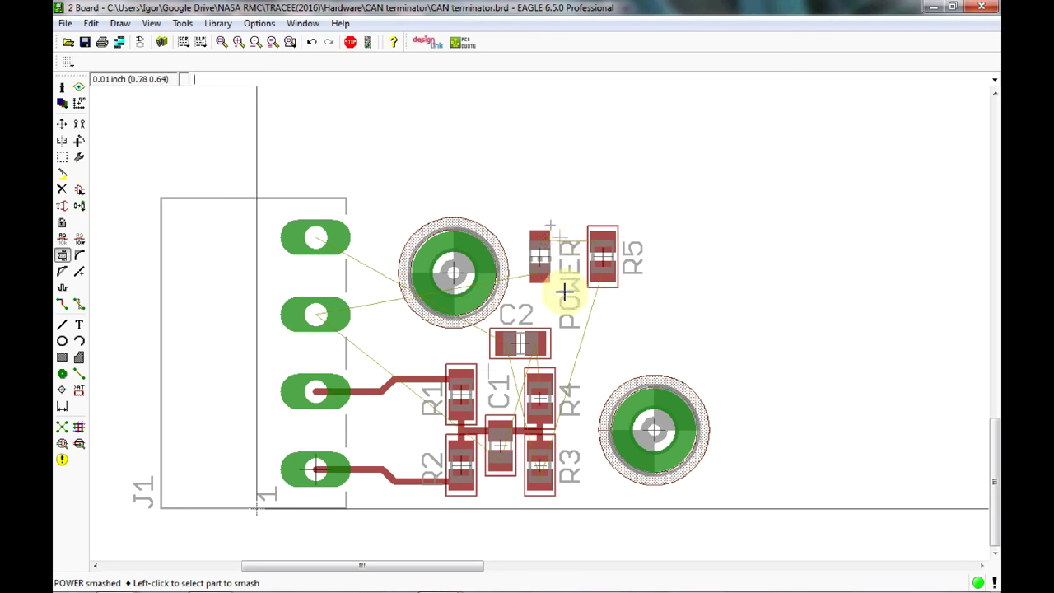
{"action": "left_click", "coordinate": [62, 123]}
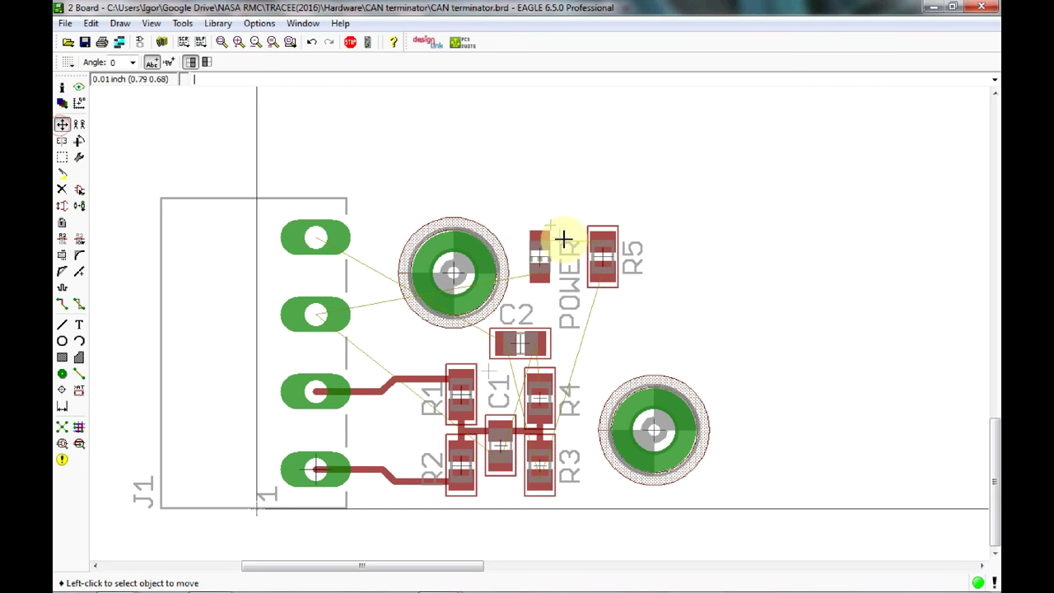
{"action": "left_click", "coordinate": [562, 235]}
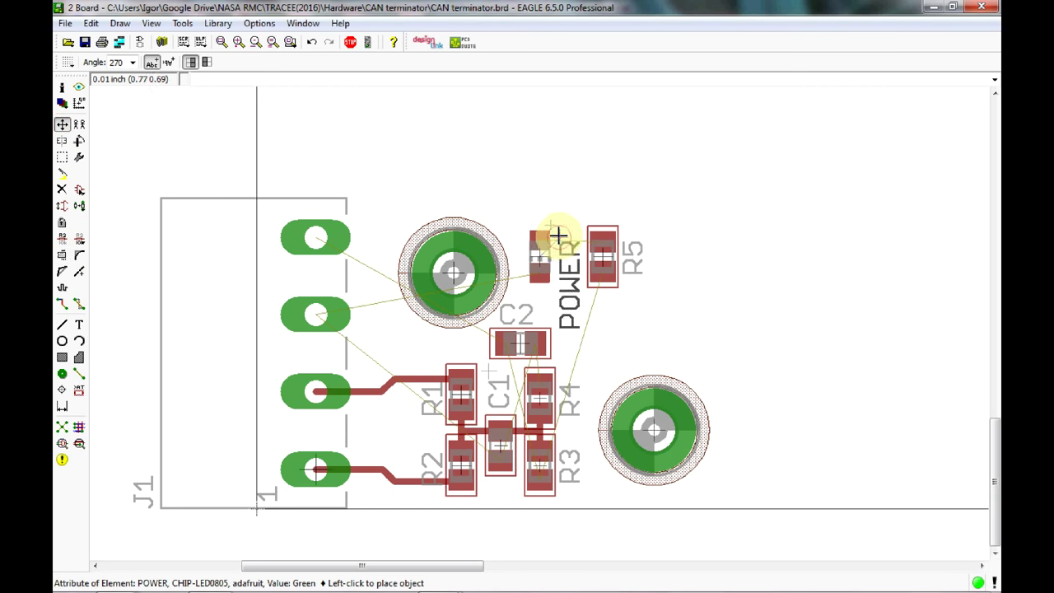
{"action": "left_click", "coordinate": [505, 205]}
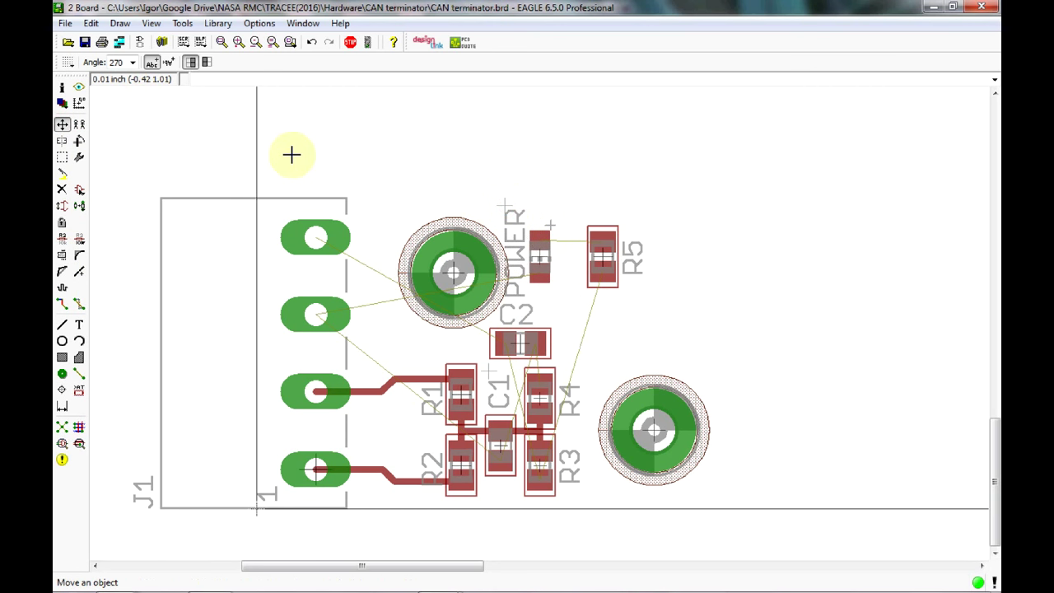
Rotate the POWER LED to R180 and set it snug against R5.
{"action": "left_click", "coordinate": [535, 253]}
{"action": "right_click", "coordinate": [539, 254]}
{"action": "right_click", "coordinate": [551, 255]}
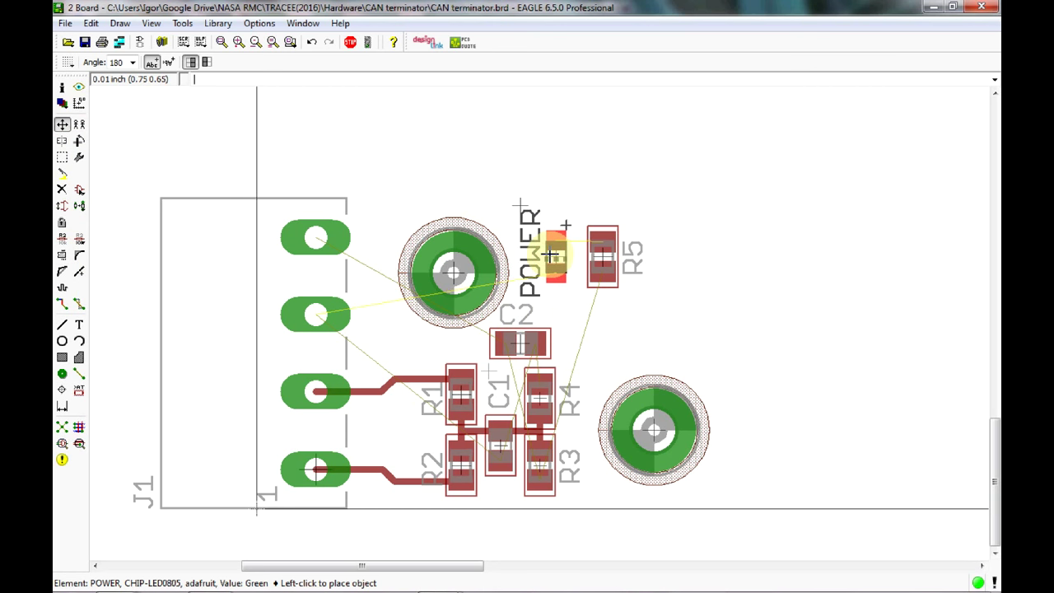
{"action": "left_click", "coordinate": [557, 256]}
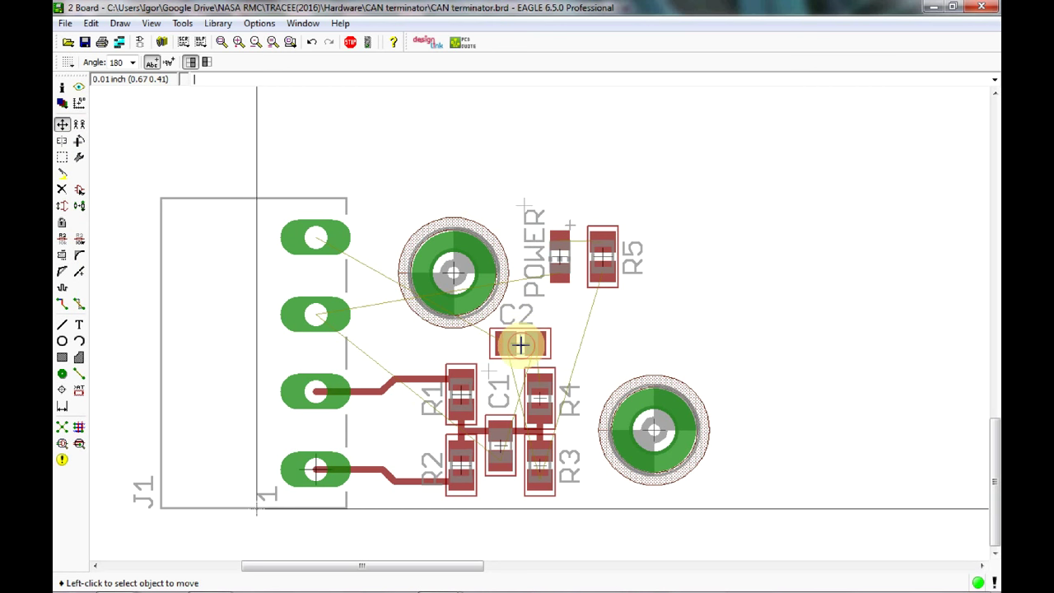
Rotate C2 to R270 and stand it between the top J1 pad and the upper mounting hole.
{"action": "left_click", "coordinate": [522, 338]}
{"action": "right_click", "coordinate": [523, 338]}
{"action": "right_click", "coordinate": [524, 336]}
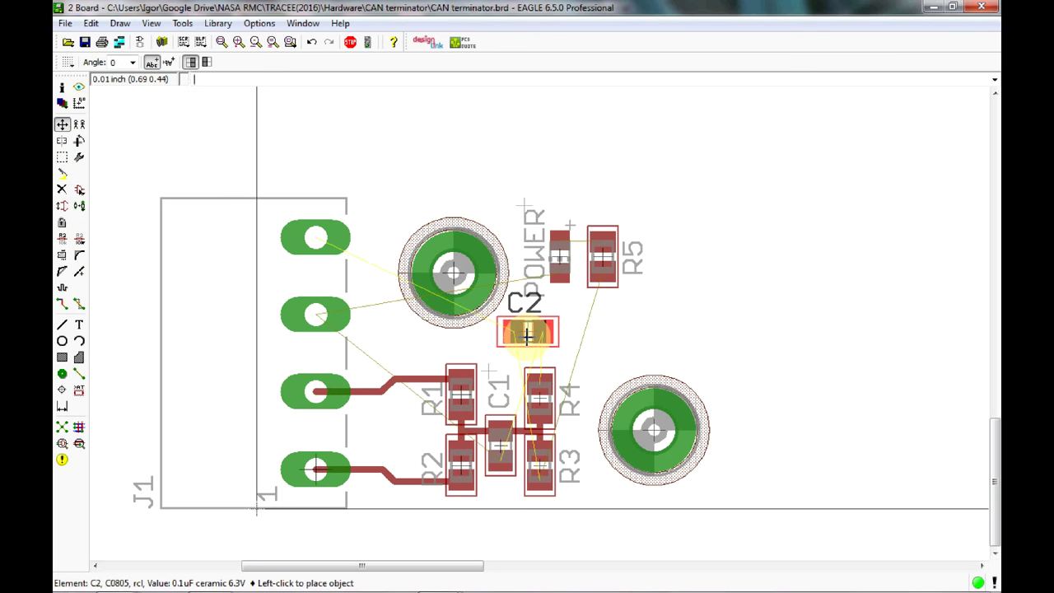
{"action": "right_click", "coordinate": [373, 276]}
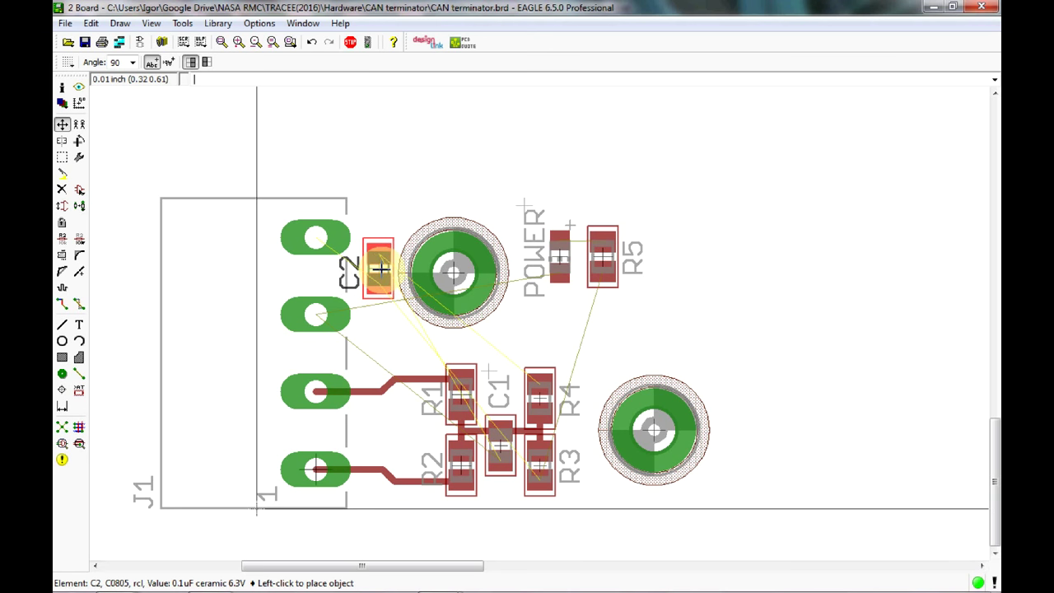
{"action": "left_click", "coordinate": [379, 268]}
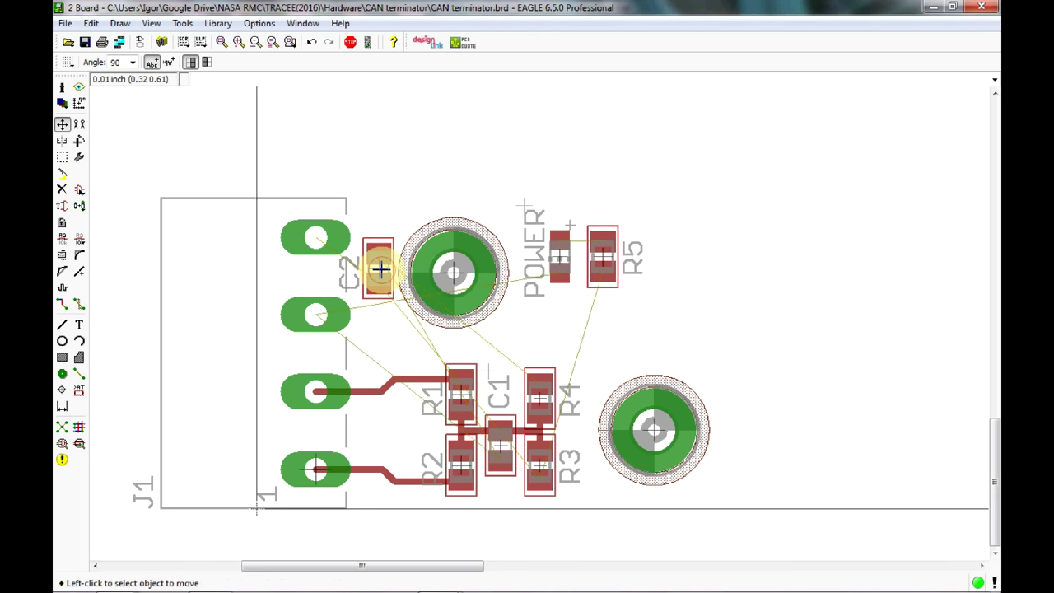
{"action": "left_click", "coordinate": [379, 268]}
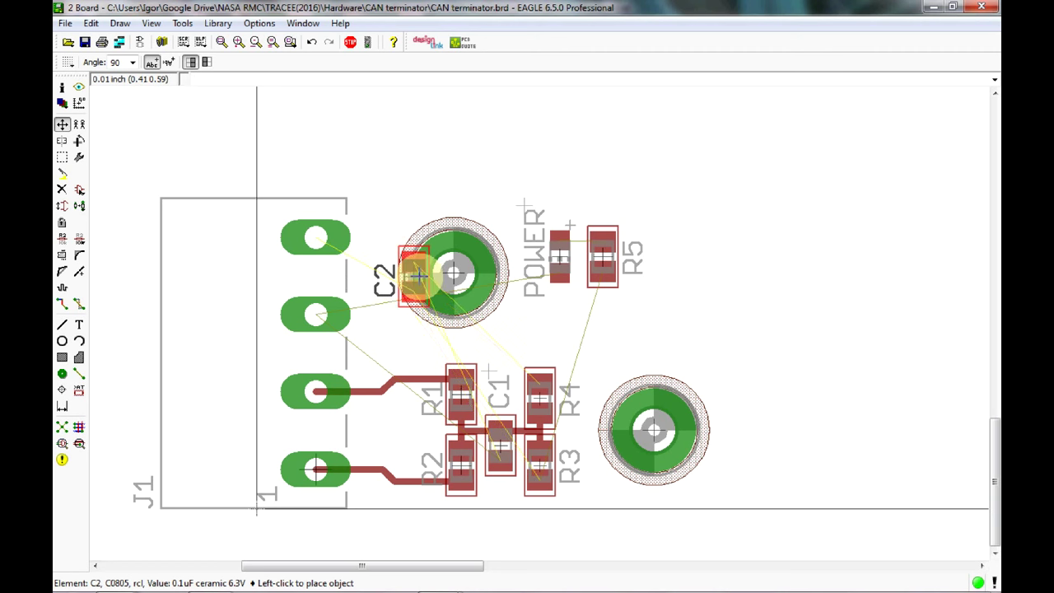
{"action": "right_click", "coordinate": [376, 273]}
{"action": "right_click", "coordinate": [387, 270]}
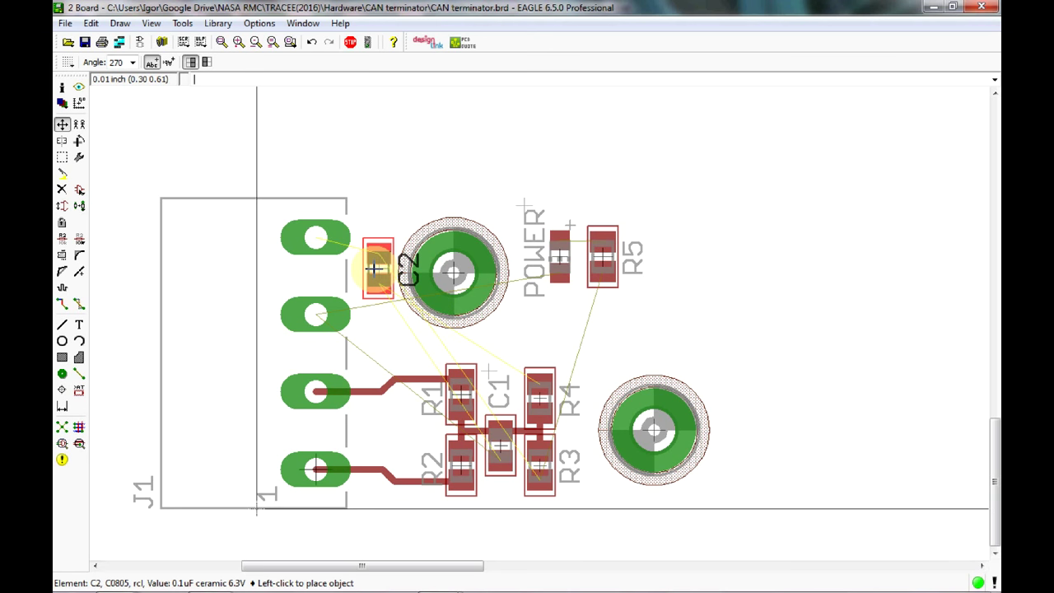
{"action": "left_click", "coordinate": [375, 274]}
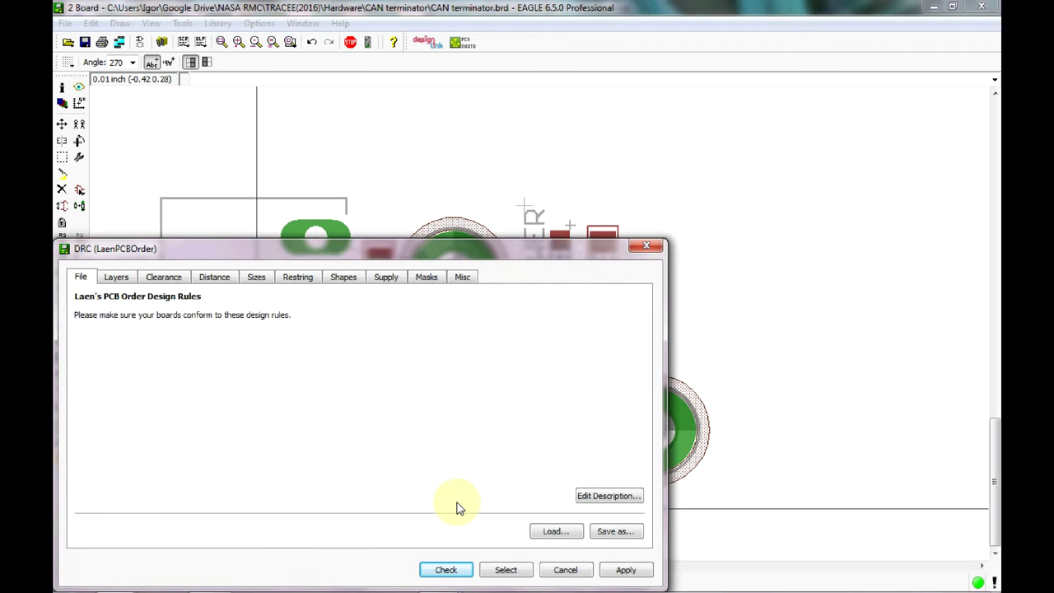
Run the DRC check, confirm 'DRC: No errors', and zoom in and out to inspect the layout.
{"action": "left_click", "coordinate": [441, 568]}
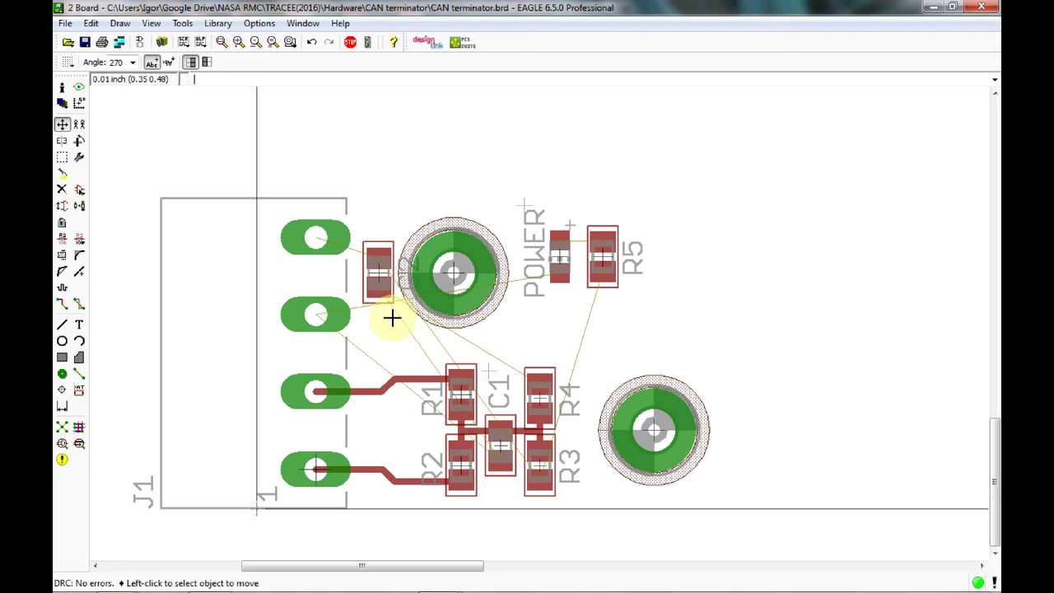
{"action": "scroll", "coordinate": [382, 307], "scroll_direction": "up", "scroll_amount": 2}
{"action": "scroll", "coordinate": [382, 308], "scroll_direction": "up", "scroll_amount": 2}
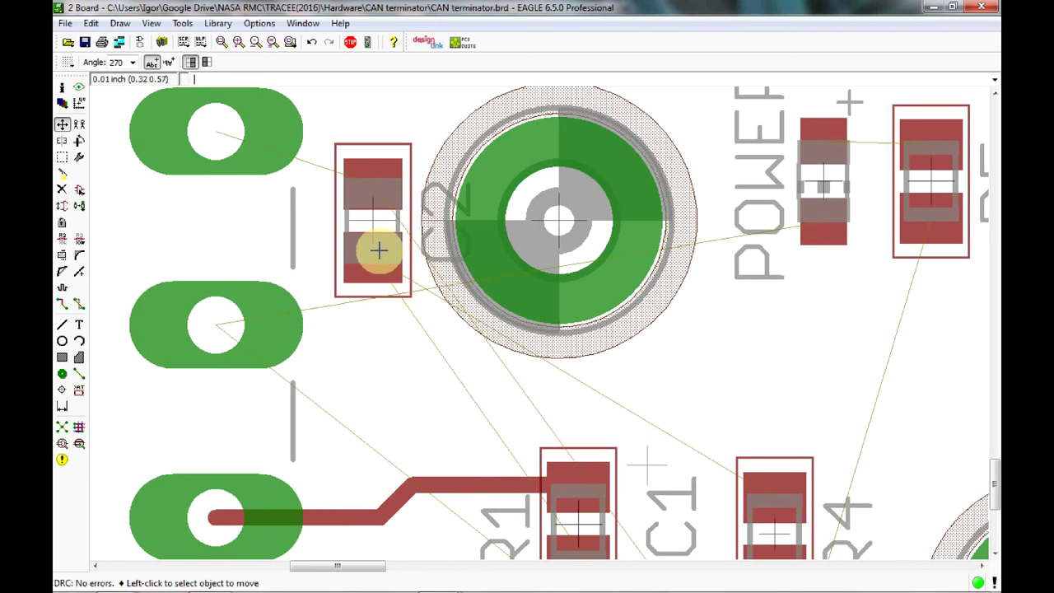
{"action": "scroll", "coordinate": [379, 250], "scroll_direction": "down", "scroll_amount": 2}
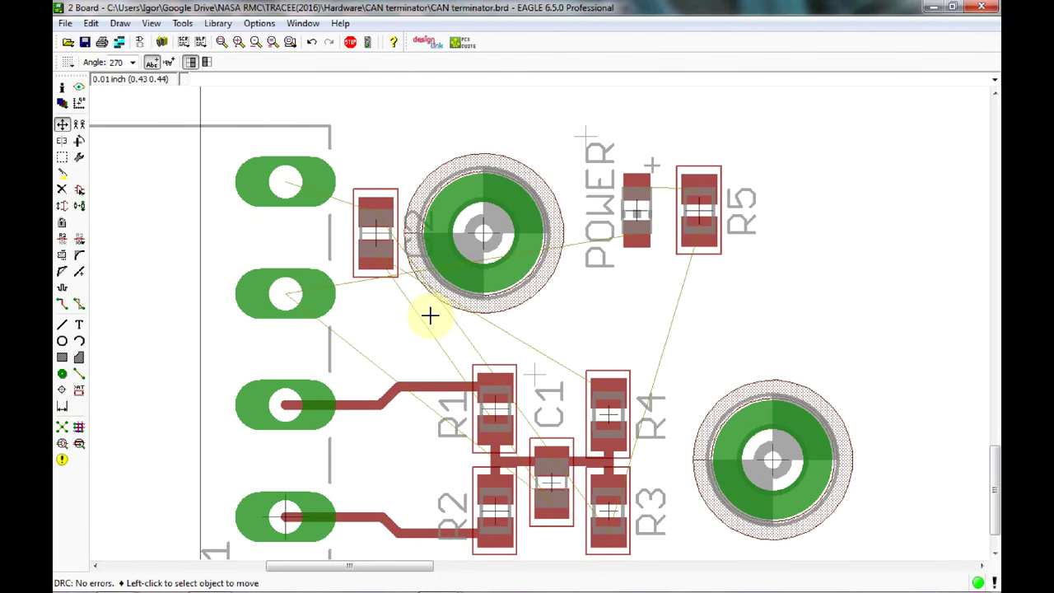
Smash C2 and move its name label below the capacitor, beside the second connector pad.
{"action": "left_click", "coordinate": [376, 236]}
{"action": "left_click", "coordinate": [377, 236]}
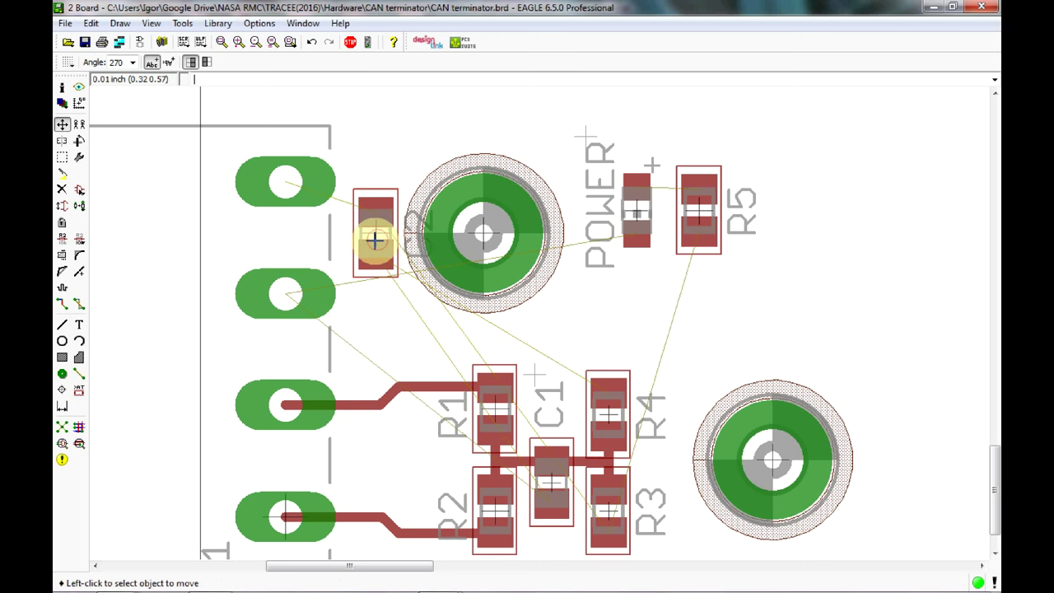
{"action": "left_click", "coordinate": [62, 255]}
{"action": "left_click", "coordinate": [375, 232]}
{"action": "left_click", "coordinate": [62, 124]}
{"action": "left_click", "coordinate": [410, 207]}
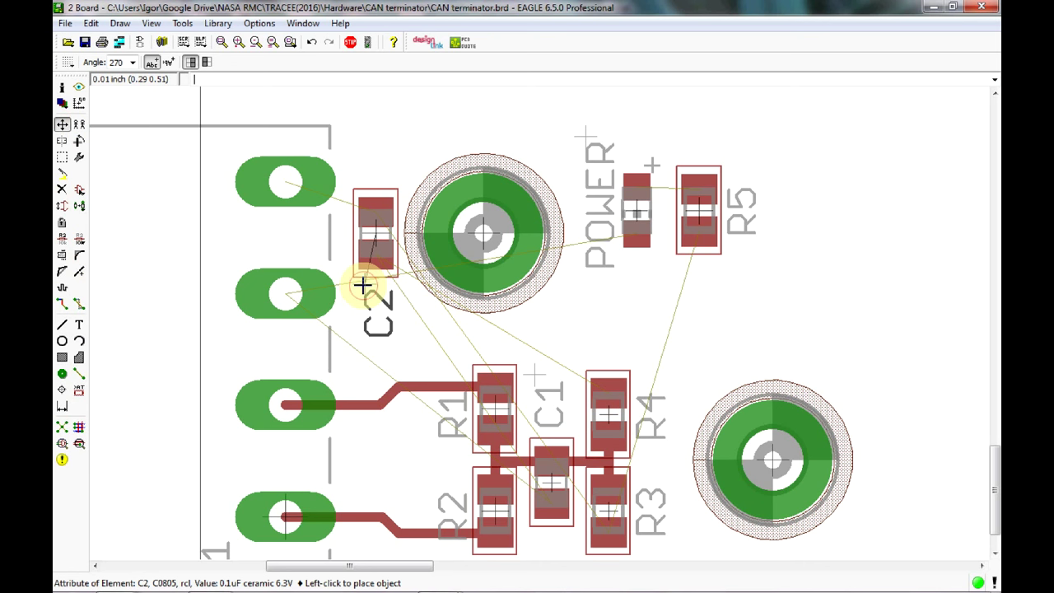
{"action": "left_click", "coordinate": [363, 285]}
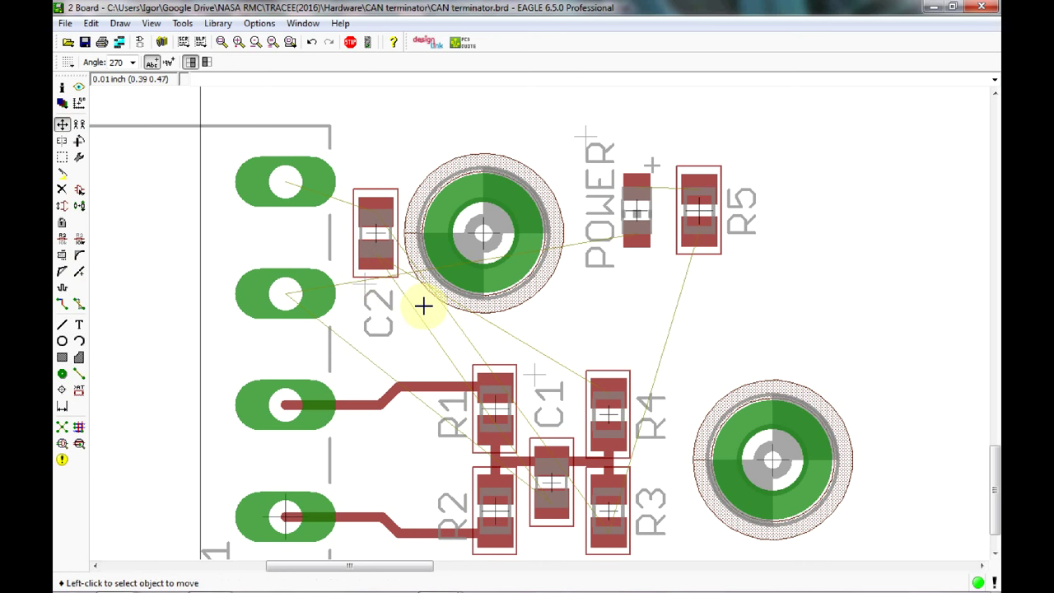
Route the top connector pad to C2's upper pad and the GND pad to C2's lower pad.
{"action": "left_click", "coordinate": [62, 303]}
{"action": "left_click", "coordinate": [288, 180]}
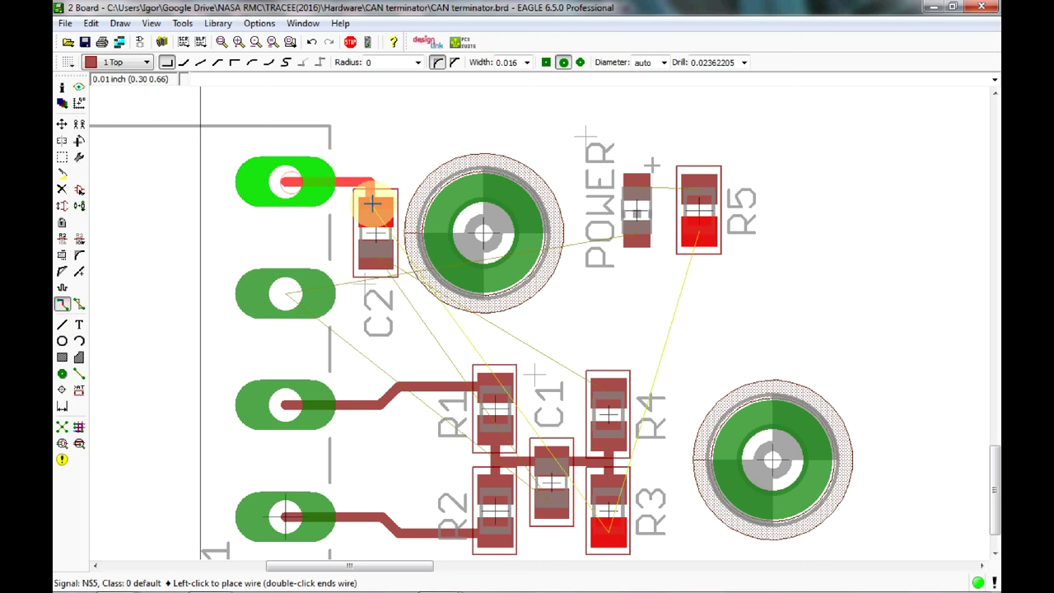
{"action": "right_click", "coordinate": [372, 204]}
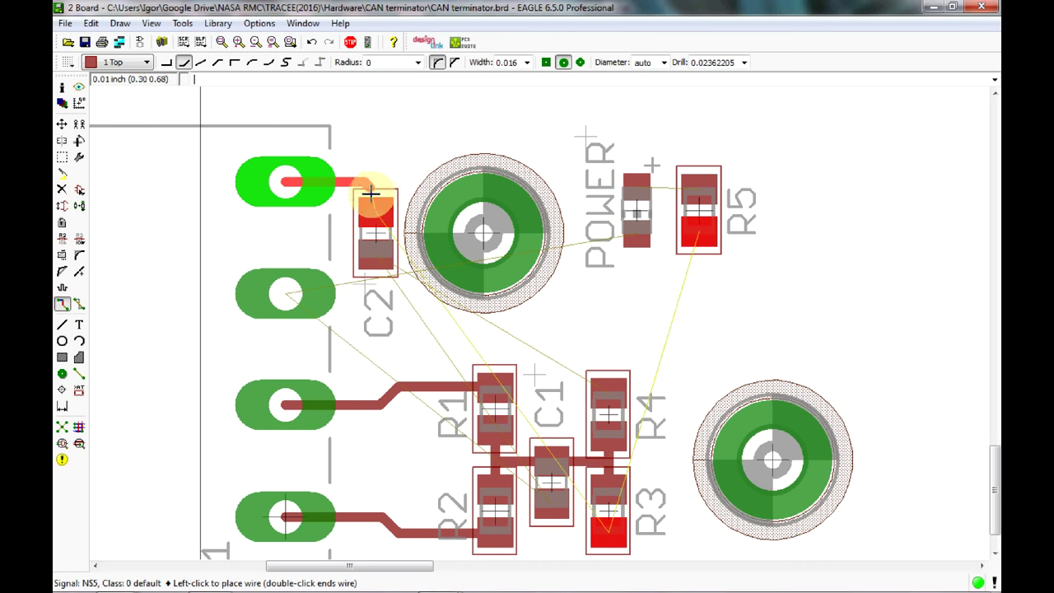
{"action": "left_click", "coordinate": [375, 198]}
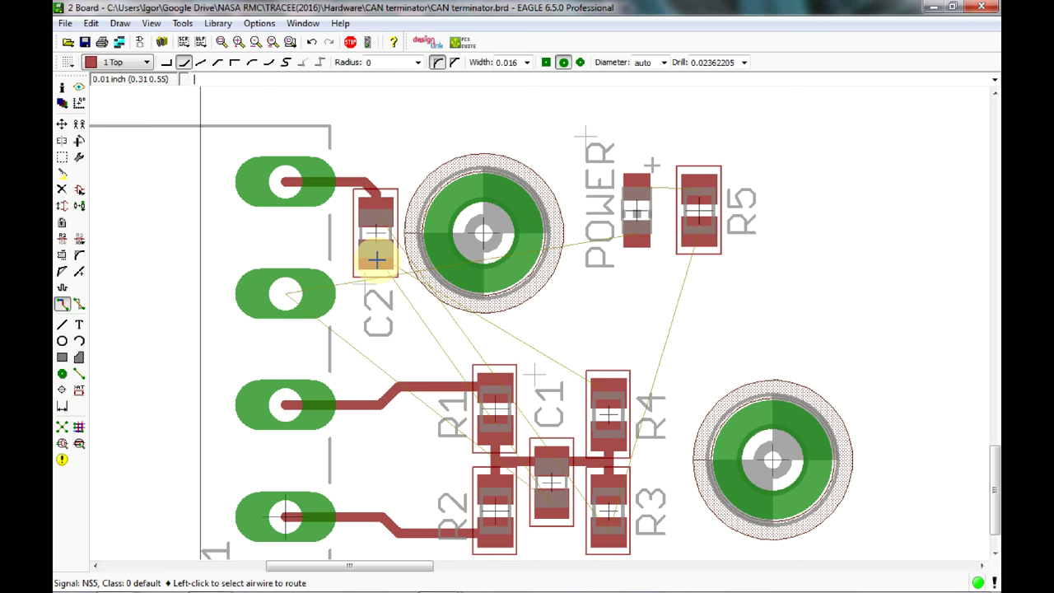
{"action": "left_click", "coordinate": [284, 294]}
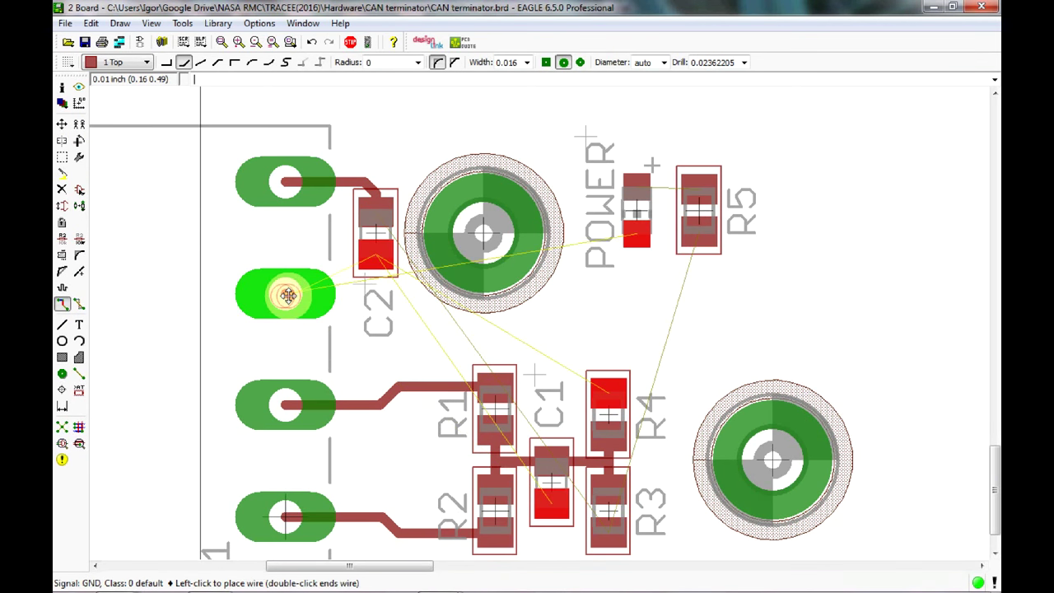
{"action": "left_click", "coordinate": [376, 258]}
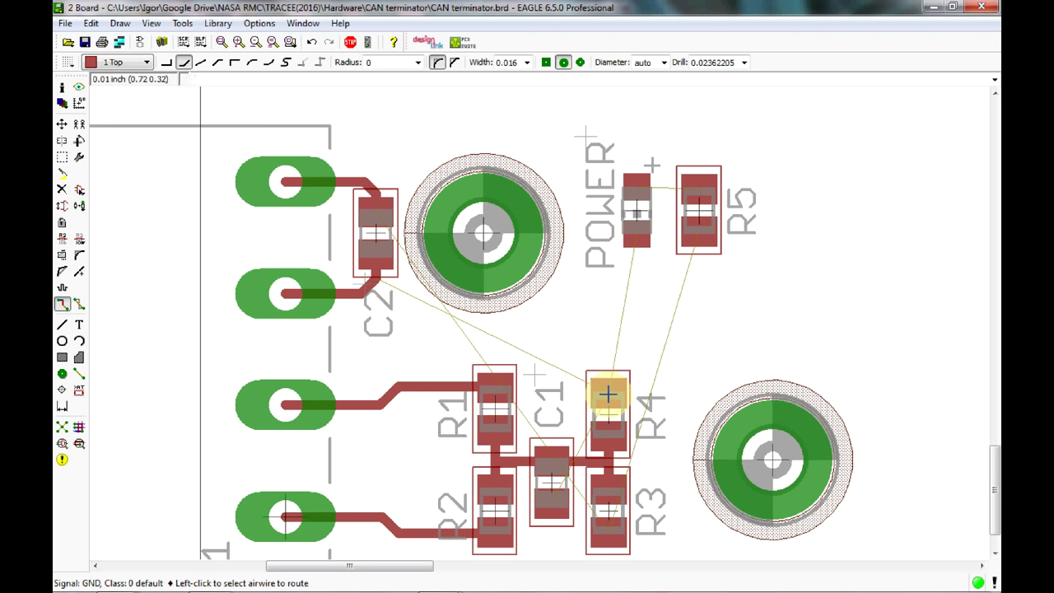
Route GND traces from R4's upper pad and POWER's lower pad into the C2 GND junction.
{"action": "left_click", "coordinate": [607, 395]}
{"action": "left_click", "coordinate": [607, 390]}
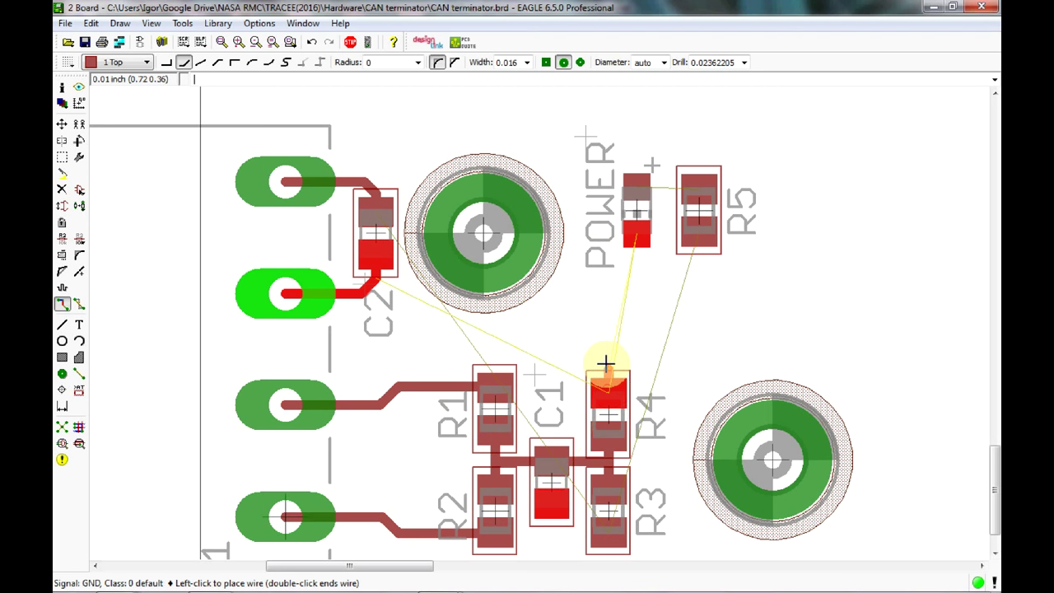
{"action": "left_click", "coordinate": [583, 338]}
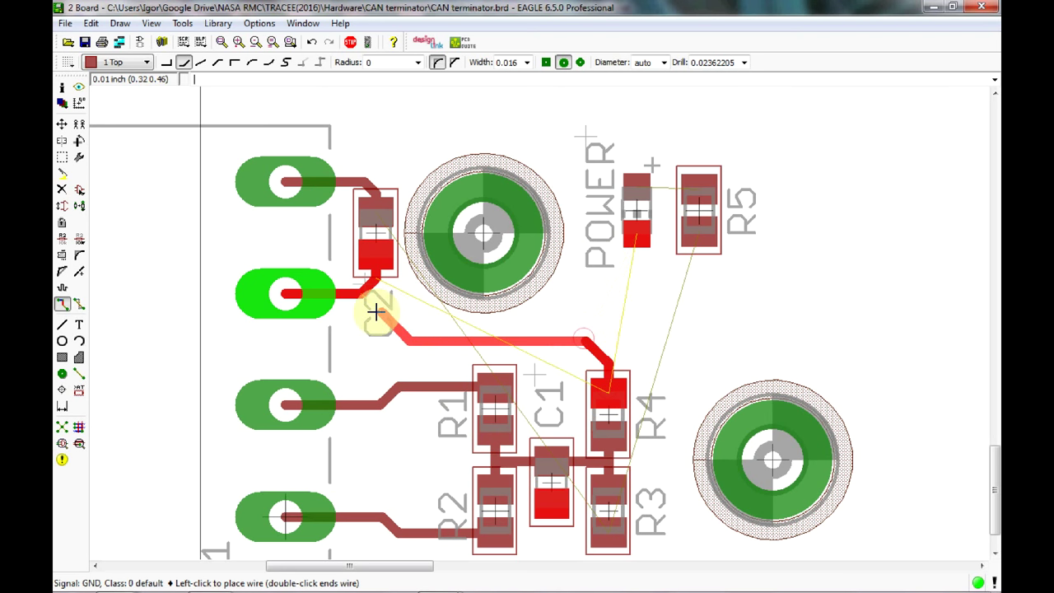
{"action": "left_click", "coordinate": [362, 291]}
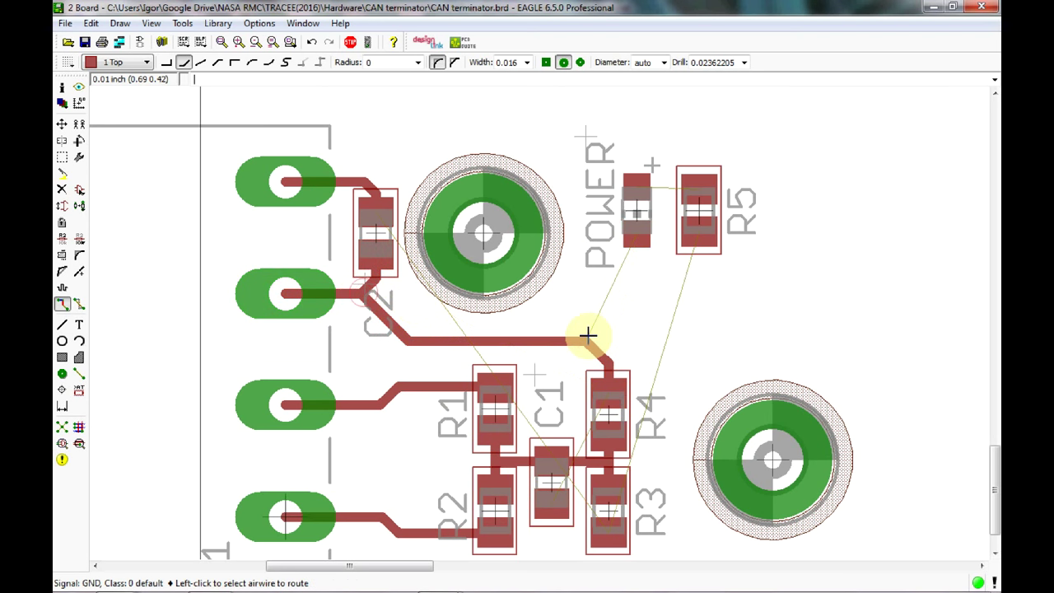
{"action": "left_click", "coordinate": [634, 235]}
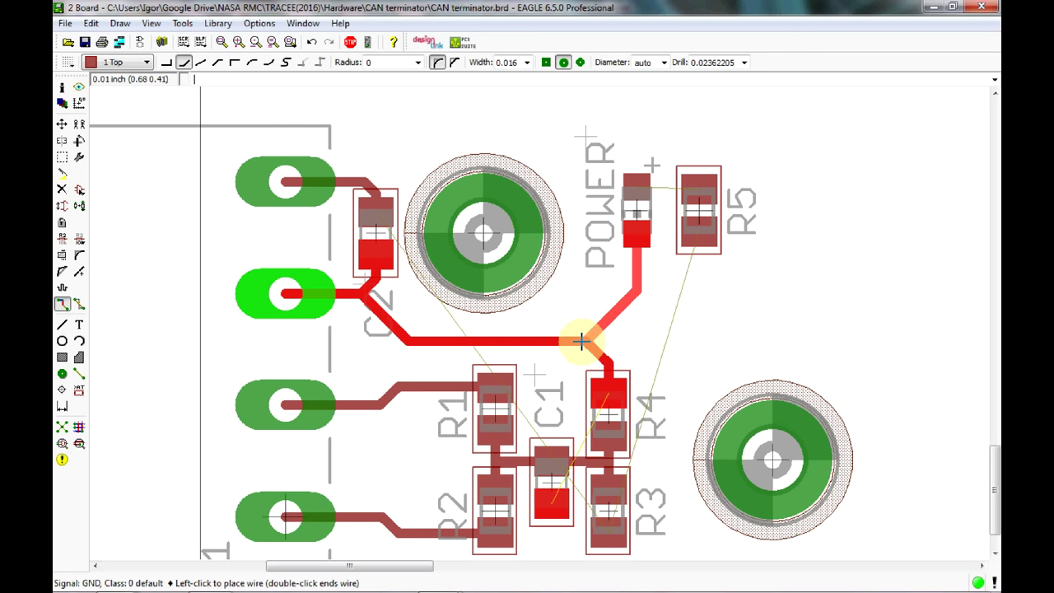
{"action": "left_click", "coordinate": [584, 340]}
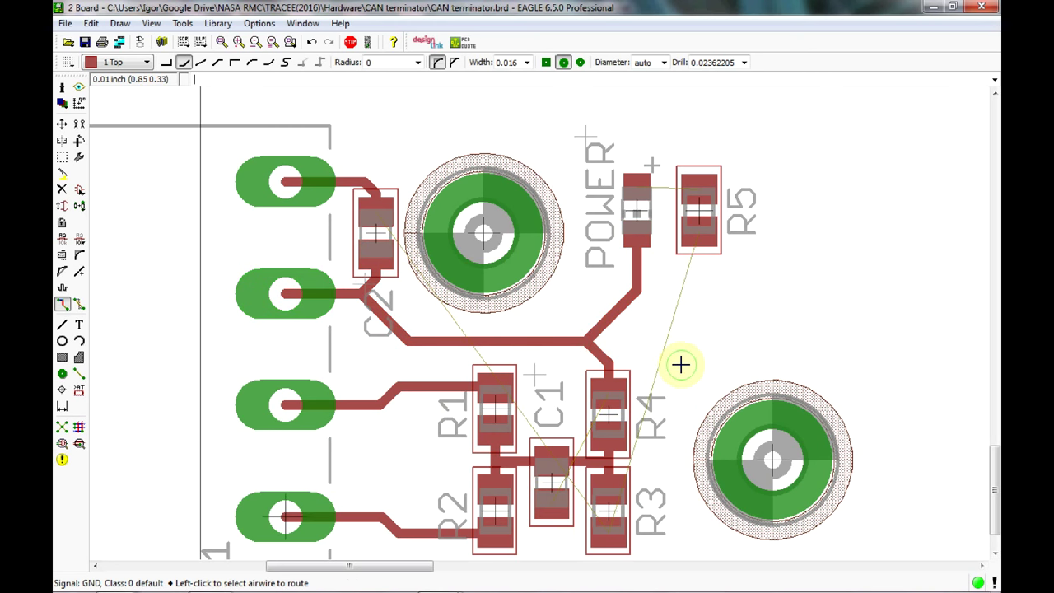
{"action": "middle_click_drag", "start_coordinate": [679, 365], "coordinate": [663, 282]}
{"action": "scroll", "coordinate": [650, 302], "scroll_direction": "down", "scroll_amount": 4}
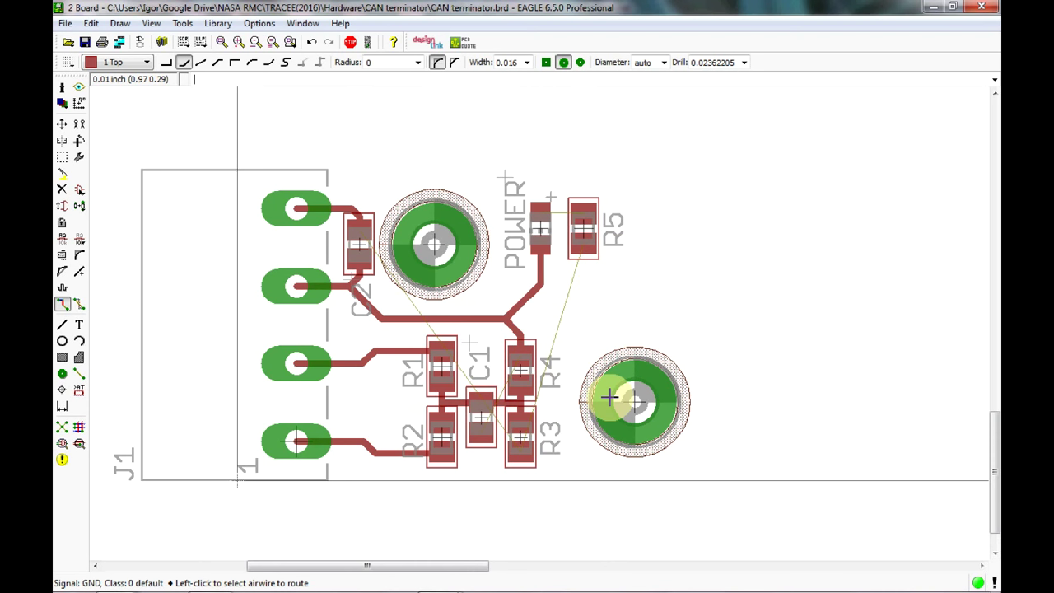
Route NS5 from R3 to R5's lower pad and NS6 from POWER to R5's upper pad.
{"action": "left_click", "coordinate": [518, 449]}
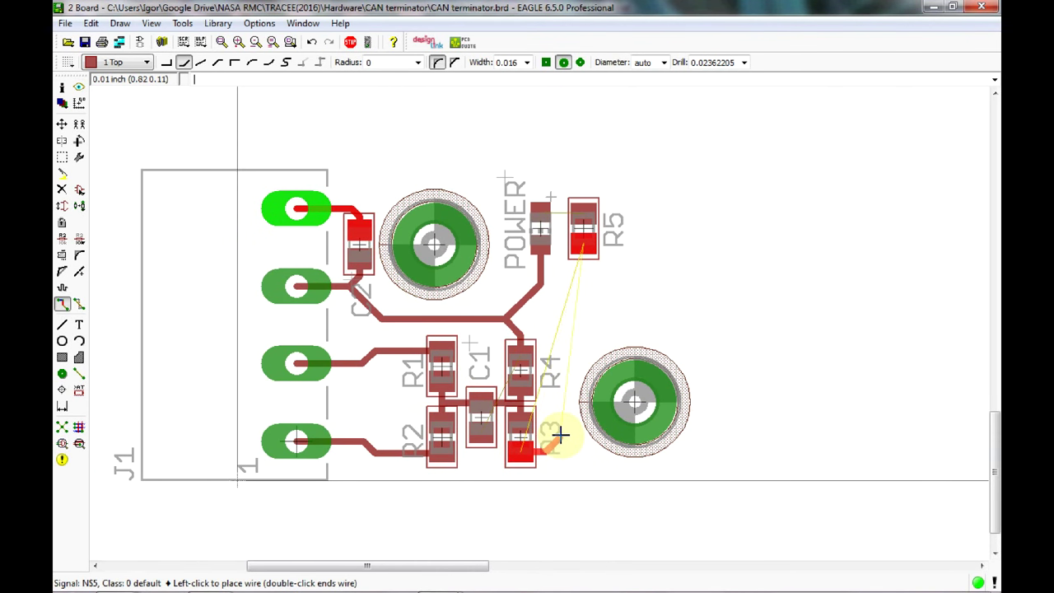
{"action": "left_click", "coordinate": [559, 432]}
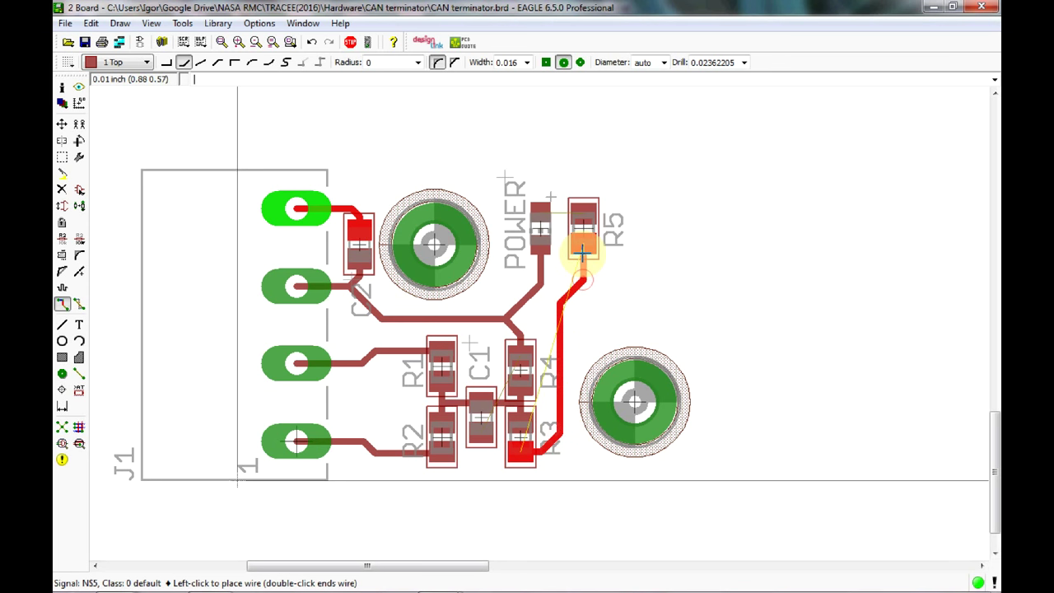
{"action": "left_click", "coordinate": [583, 246]}
{"action": "left_click", "coordinate": [544, 211]}
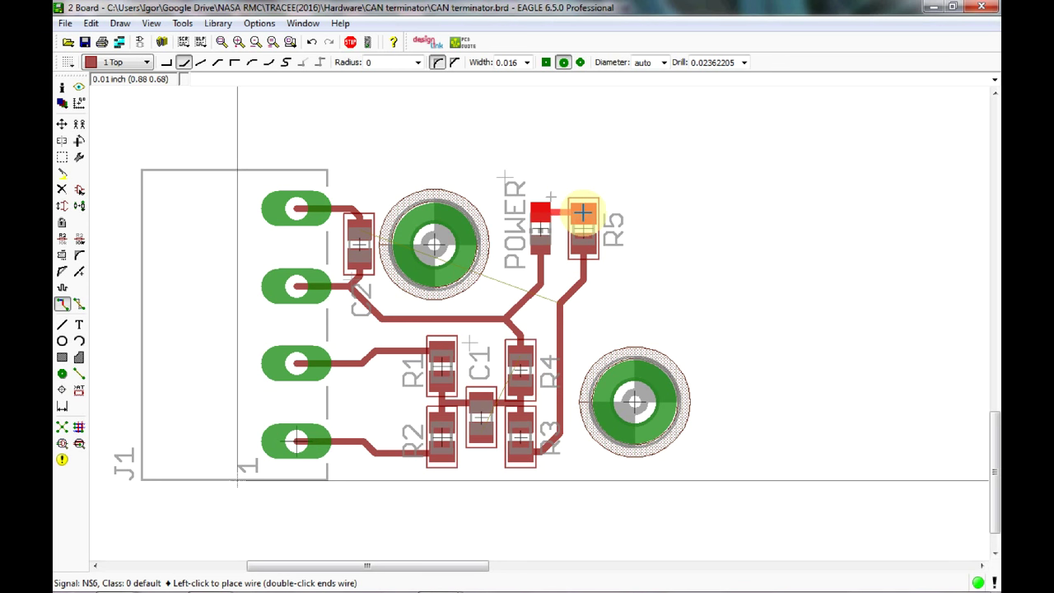
{"action": "left_click", "coordinate": [583, 213]}
Route the NS5 trace from C2's top pad over the board's top edge to R5.
{"action": "left_click", "coordinate": [359, 232]}
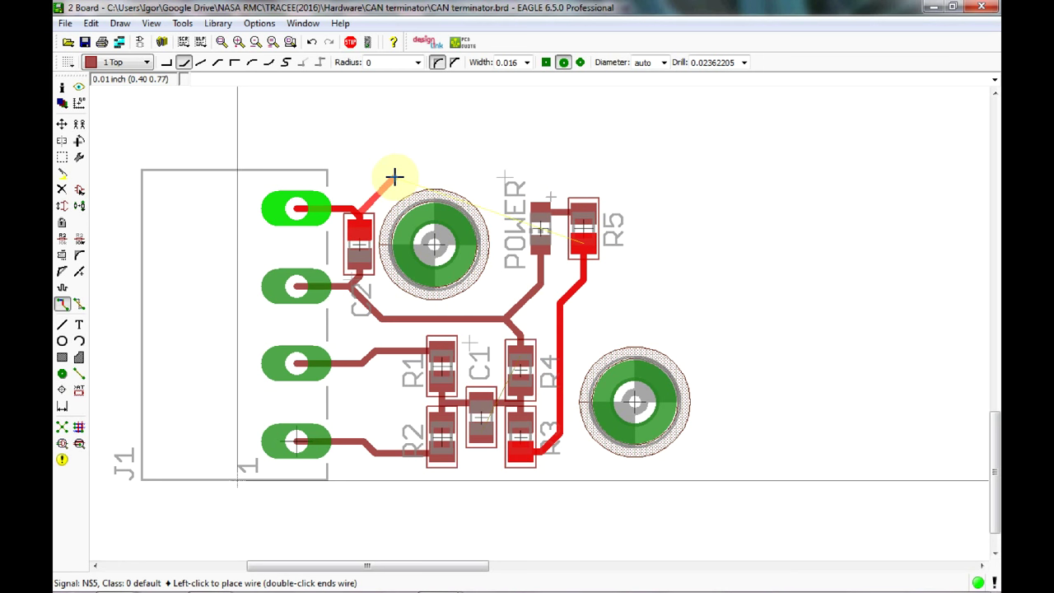
{"action": "left_click", "coordinate": [394, 179]}
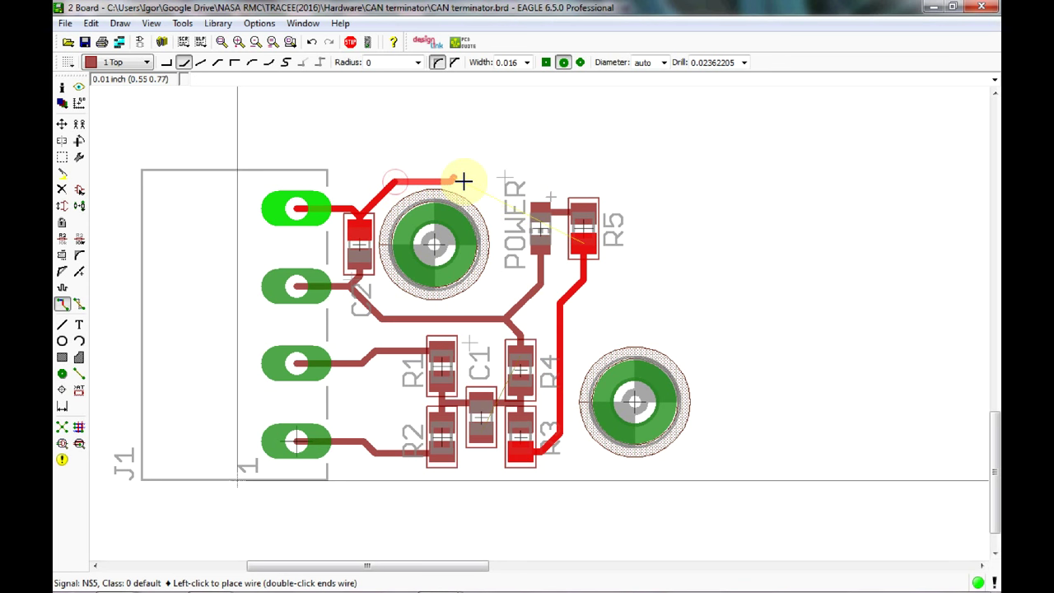
{"action": "left_click", "coordinate": [619, 200]}
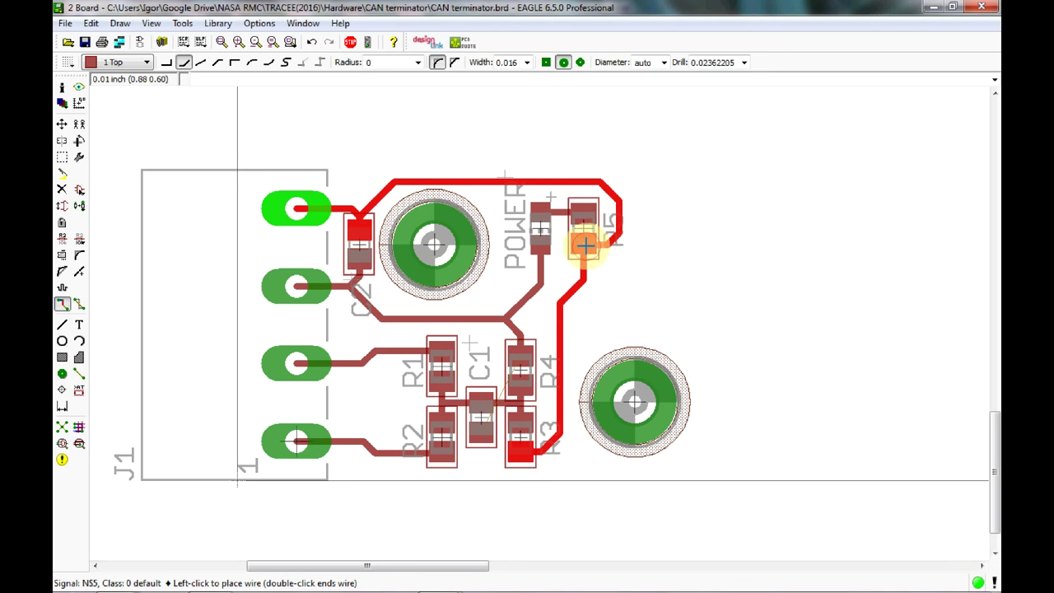
{"action": "left_click", "coordinate": [585, 245]}
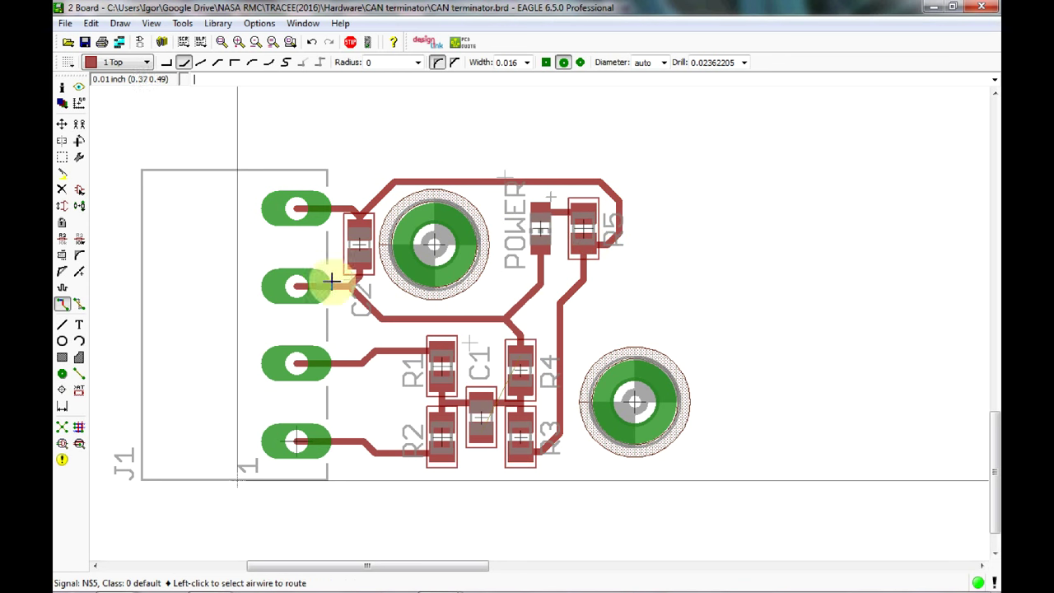
{"action": "left_click", "coordinate": [76, 442]}
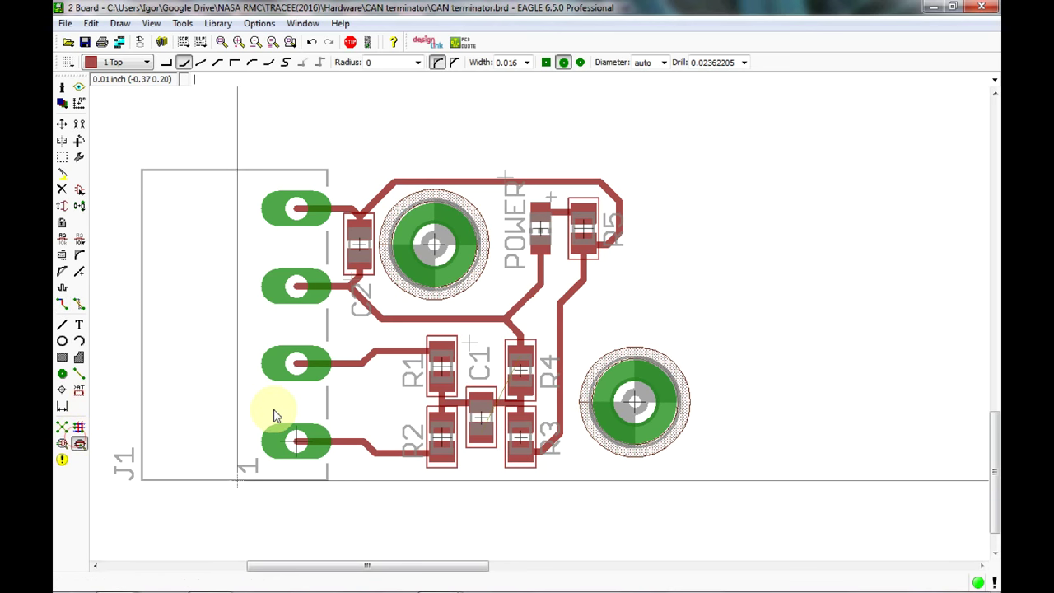
Run the DRC check with no errors, then enter 'run' to list the User Language Programs.
{"action": "left_click", "coordinate": [449, 570]}
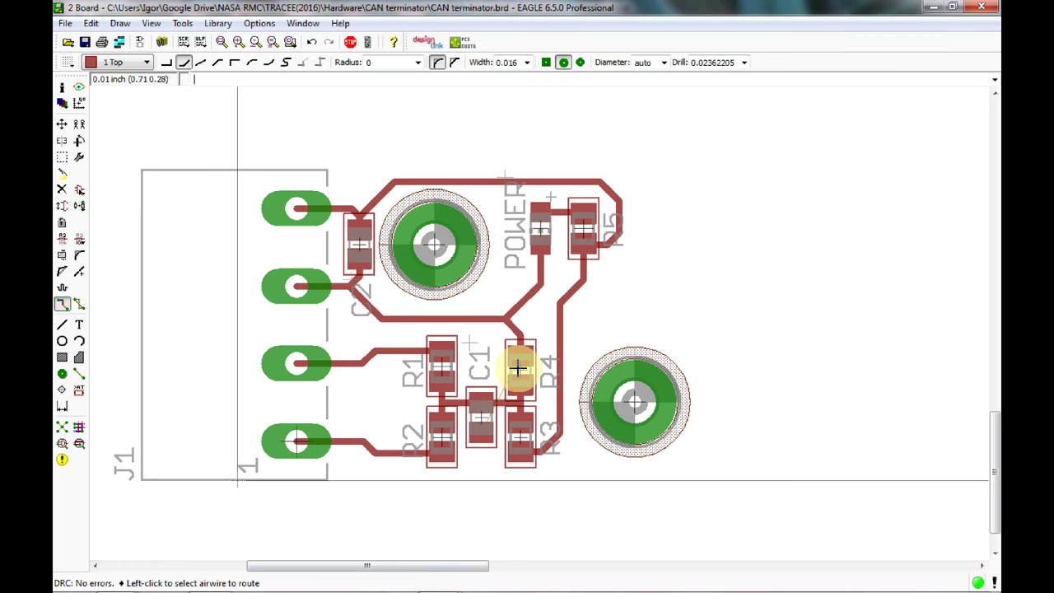
{"action": "scroll", "coordinate": [536, 357], "scroll_direction": "down", "scroll_amount": 8}
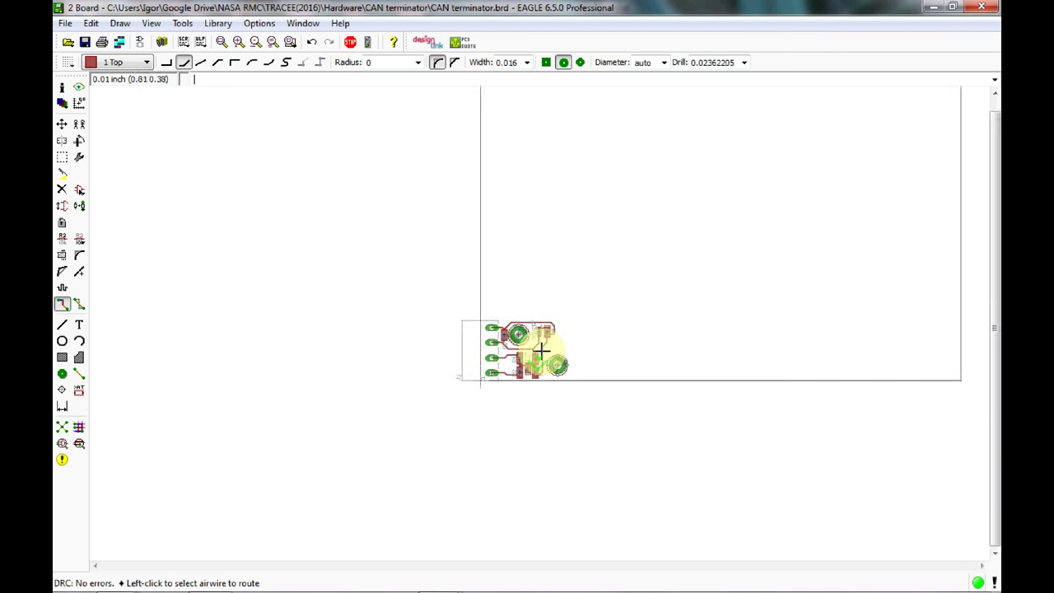
{"action": "middle_click_drag", "start_coordinate": [391, 338], "coordinate": [264, 384]}
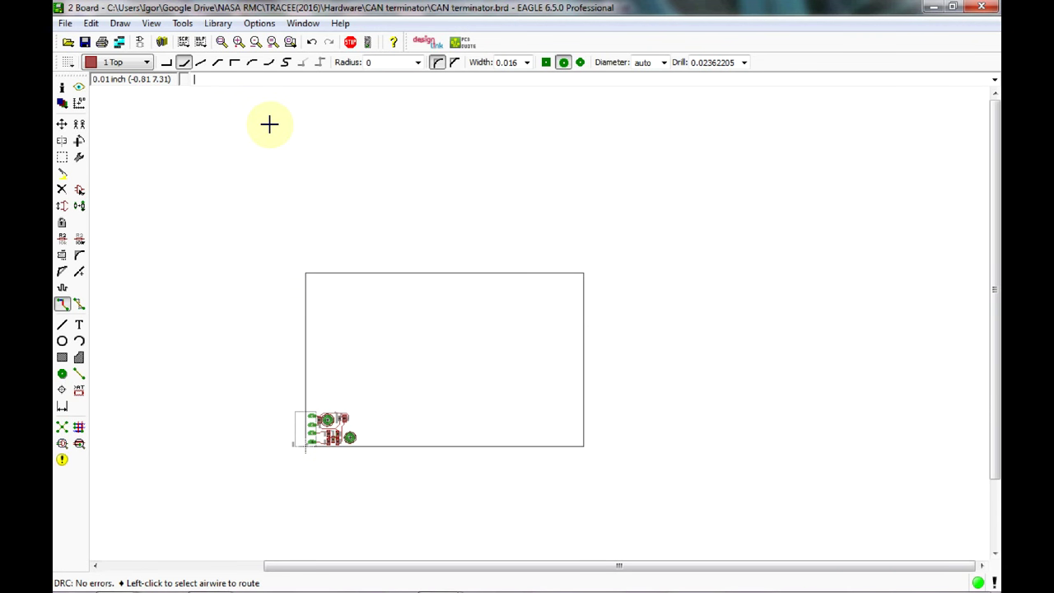
{"action": "type", "text": "run"}
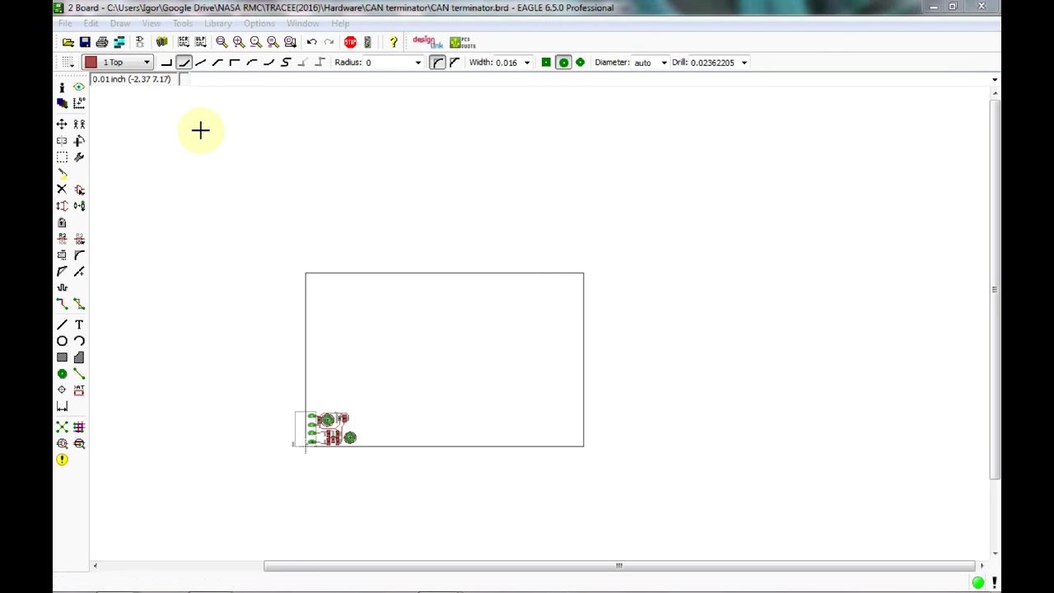
{"action": "key", "text": "Return"}
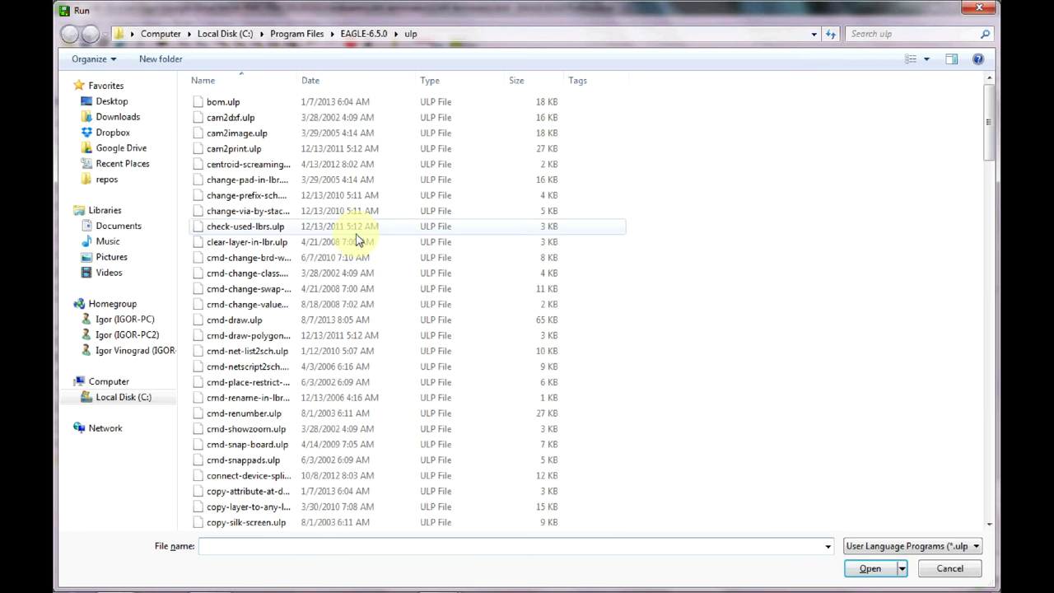
Run zoom-unrouted.ulp from the Run dialog to find the remaining unrouted C1 connection.
{"action": "left_click", "coordinate": [355, 229]}
{"action": "scroll", "coordinate": [370, 238], "scroll_direction": "down", "scroll_amount": 7}
{"action": "scroll", "coordinate": [383, 246], "scroll_direction": "down", "scroll_amount": 20}
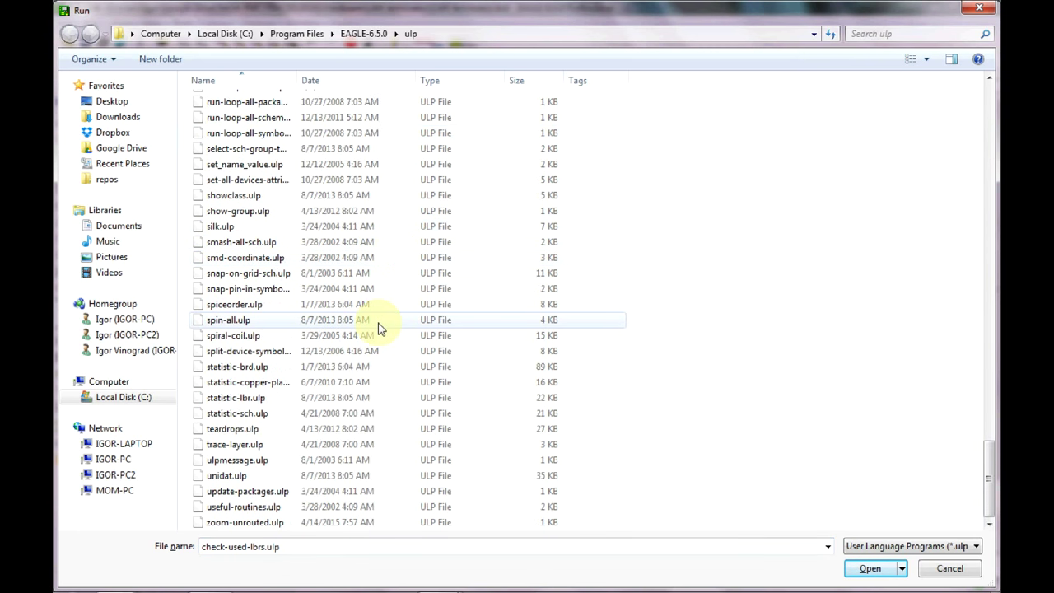
{"action": "left_click", "coordinate": [251, 524]}
{"action": "left_click", "coordinate": [868, 569]}
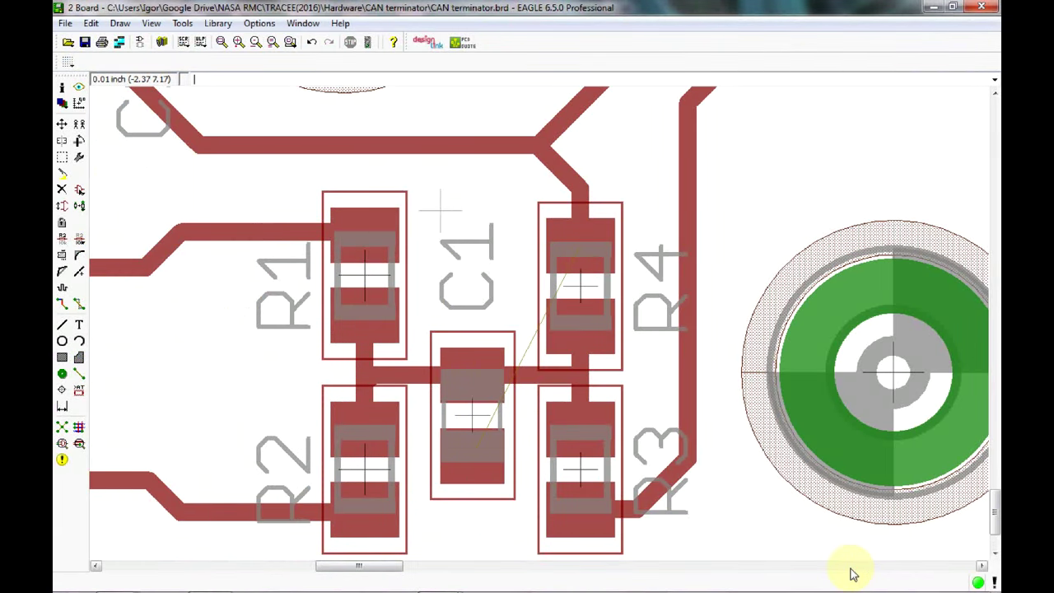
{"action": "left_click", "coordinate": [505, 395]}
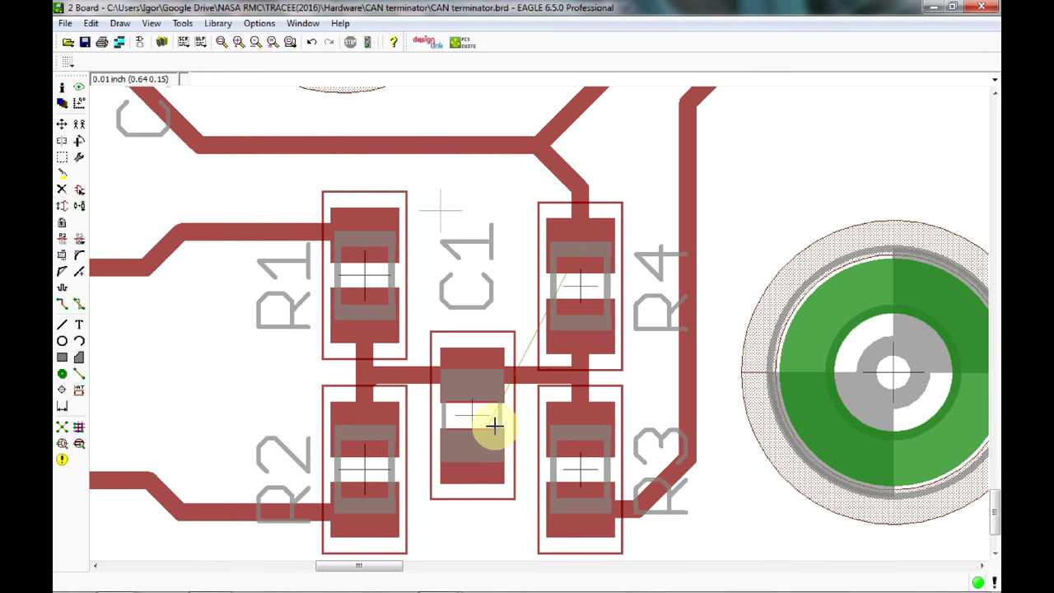
{"action": "scroll", "coordinate": [482, 369], "scroll_direction": "down", "scroll_amount": 3}
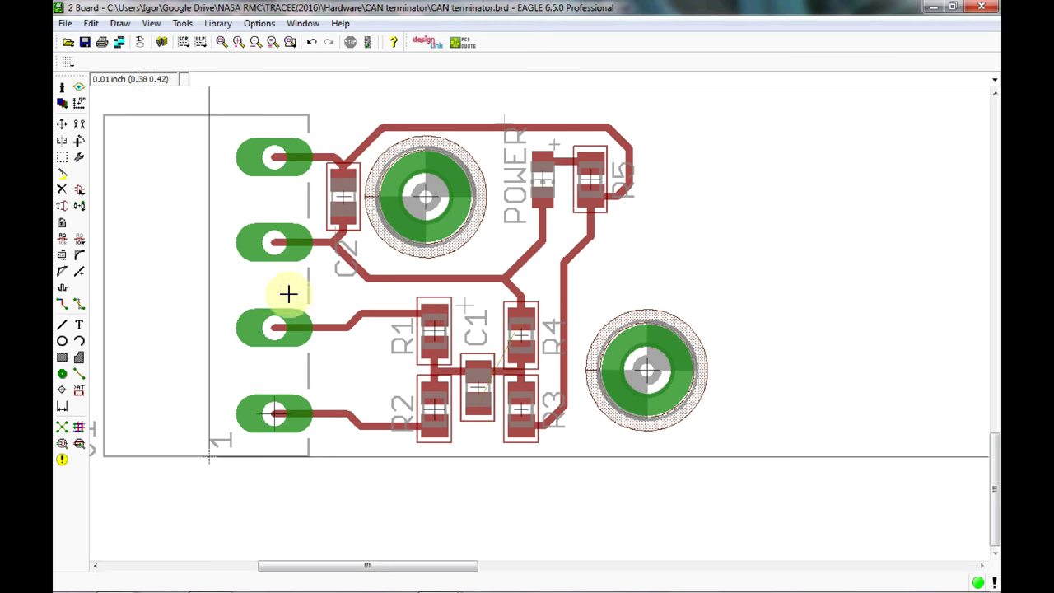
Route C1's ground airwire through a via on layer 16 Bottom to the second connector pad.
{"action": "left_click", "coordinate": [66, 304]}
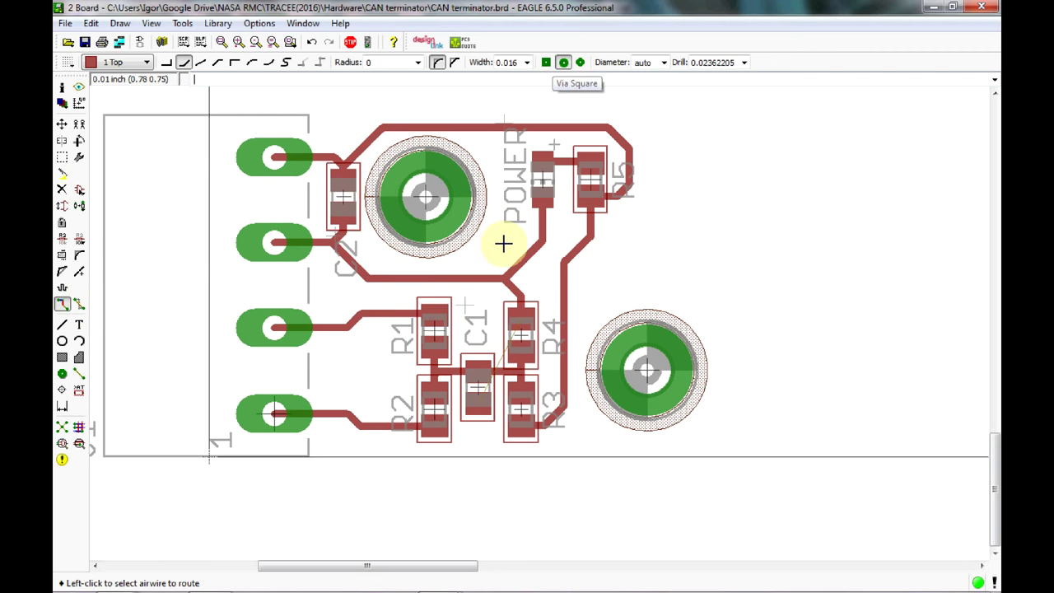
{"action": "scroll", "coordinate": [453, 455], "scroll_direction": "up", "scroll_amount": 2}
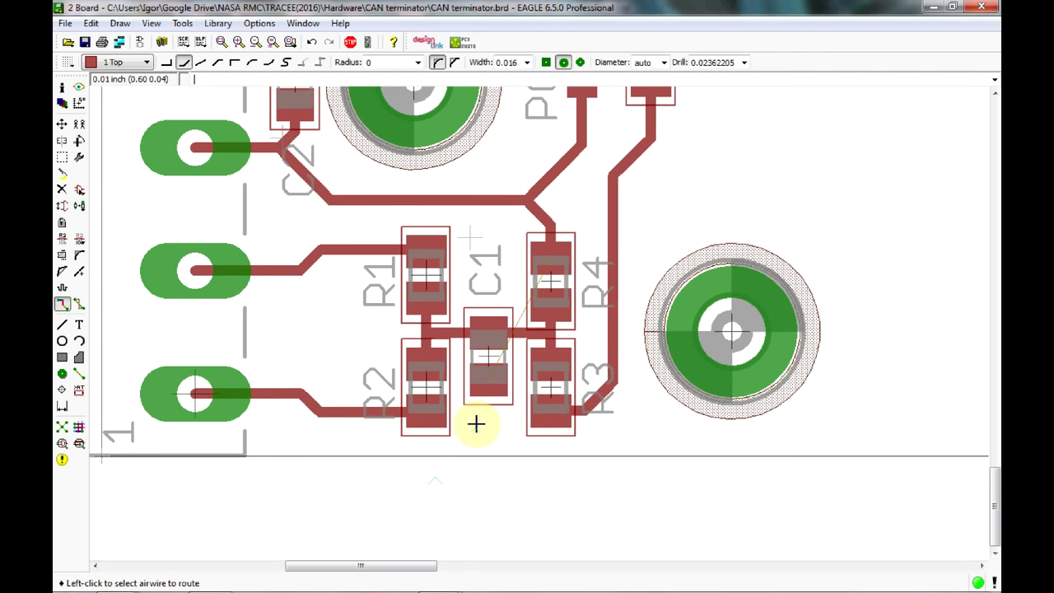
{"action": "left_click", "coordinate": [485, 374]}
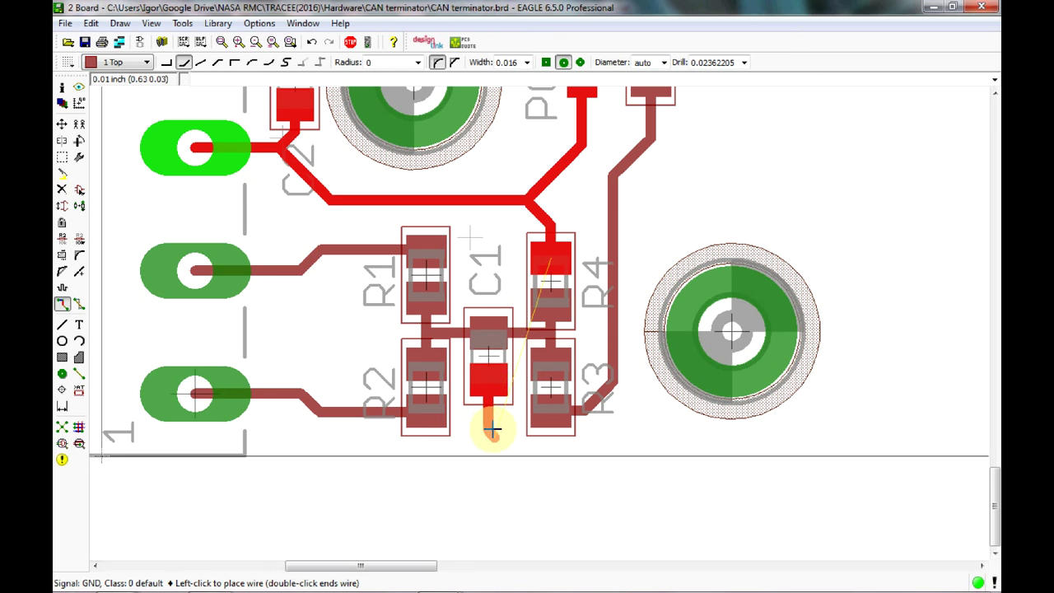
{"action": "double_click", "coordinate": [488, 425]}
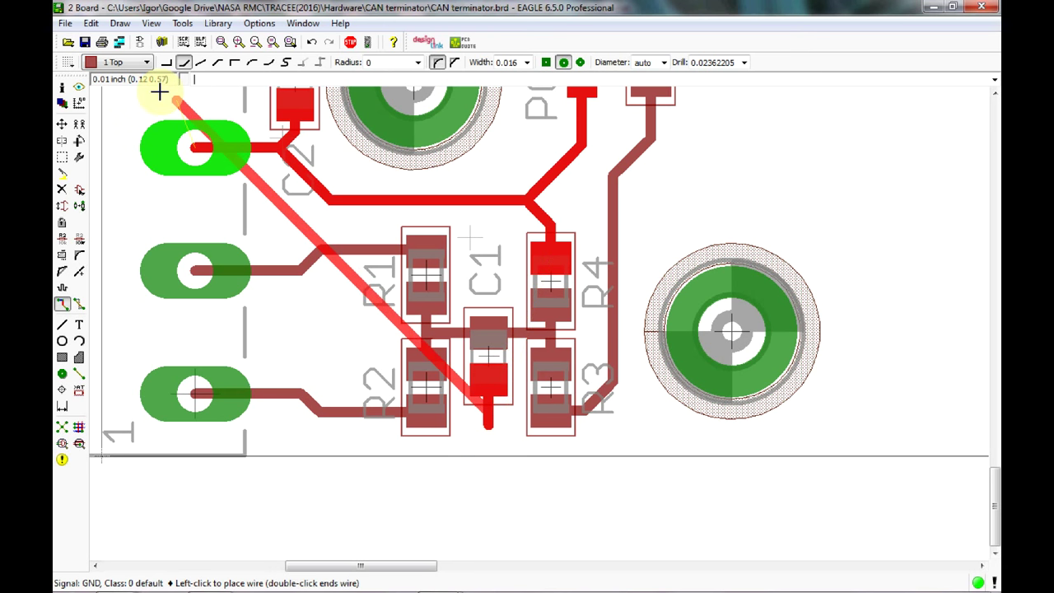
{"action": "left_click", "coordinate": [142, 62]}
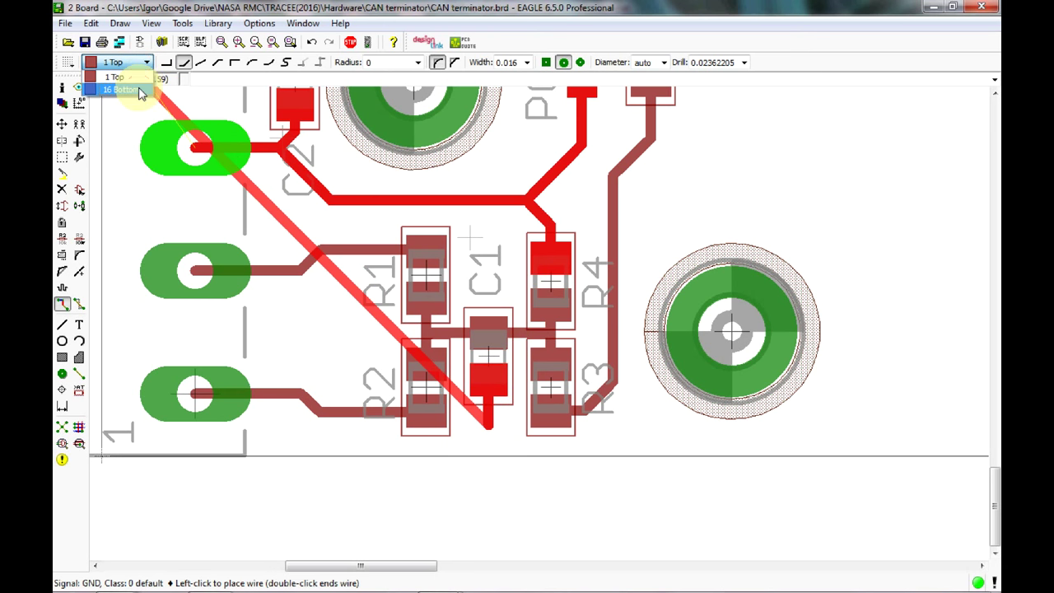
{"action": "left_click", "coordinate": [138, 89]}
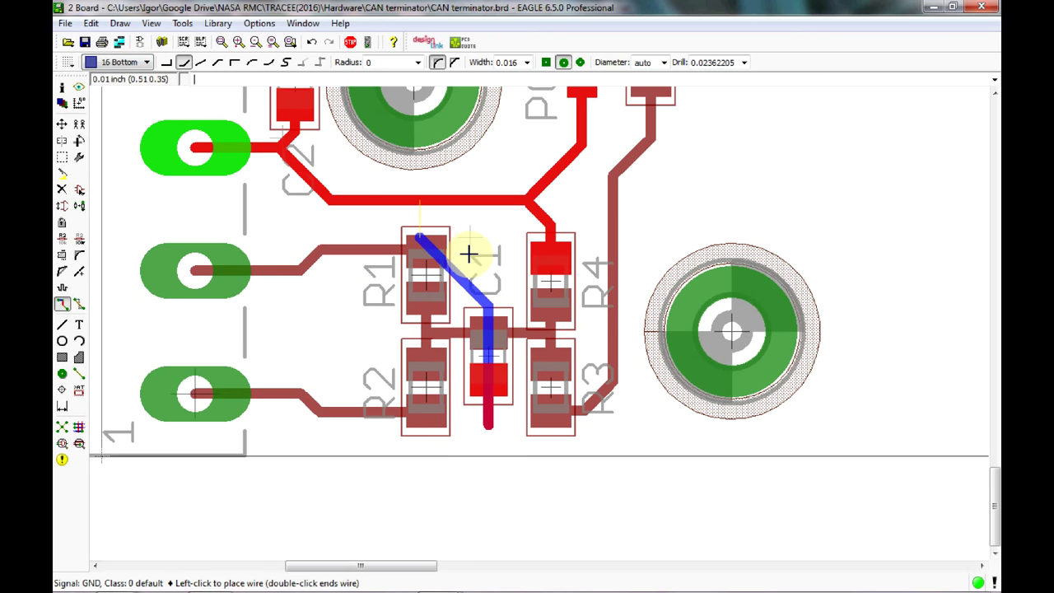
{"action": "left_click", "coordinate": [470, 206]}
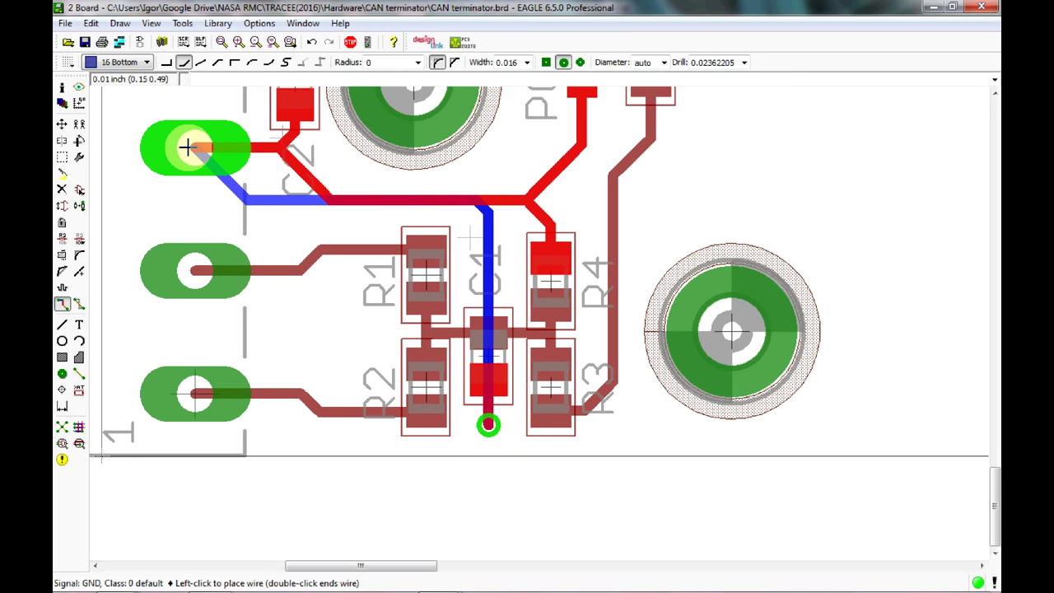
{"action": "left_click", "coordinate": [188, 146]}
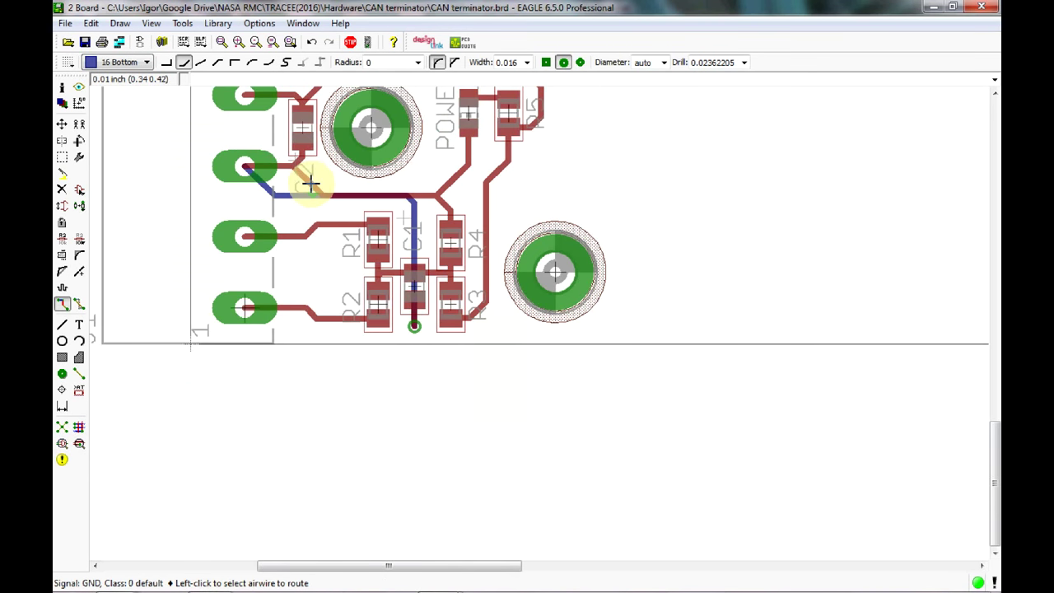
{"action": "scroll", "coordinate": [309, 198], "scroll_direction": "down", "scroll_amount": 2}
{"action": "middle_click_drag", "start_coordinate": [307, 201], "coordinate": [302, 239]}
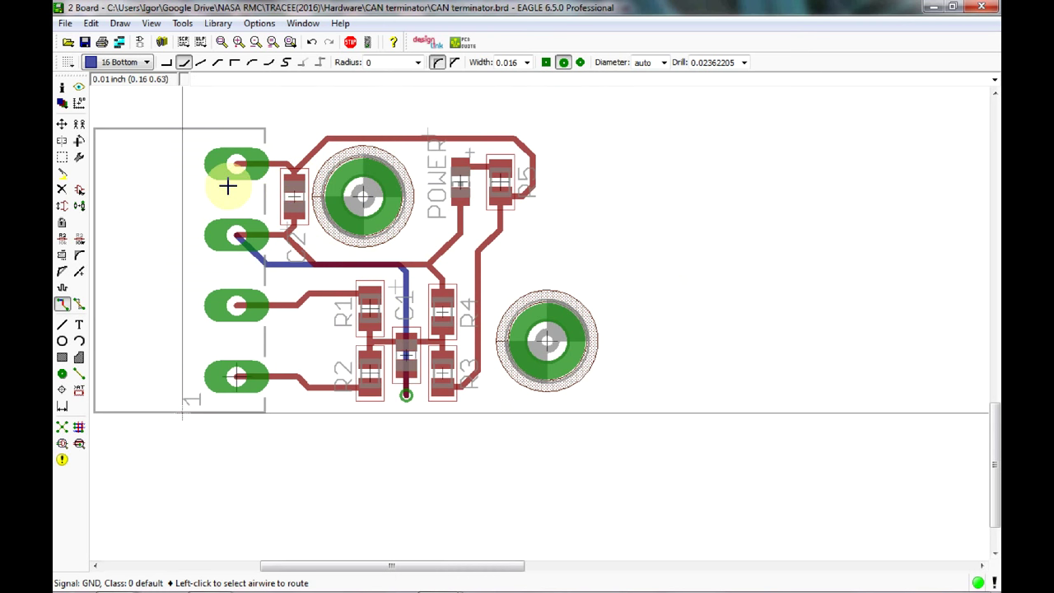
{"action": "left_click", "coordinate": [62, 127]}
Move C2's name label beside the capacitor, rotated to angle 0, clear of the ground trace.
{"action": "left_click", "coordinate": [63, 128]}
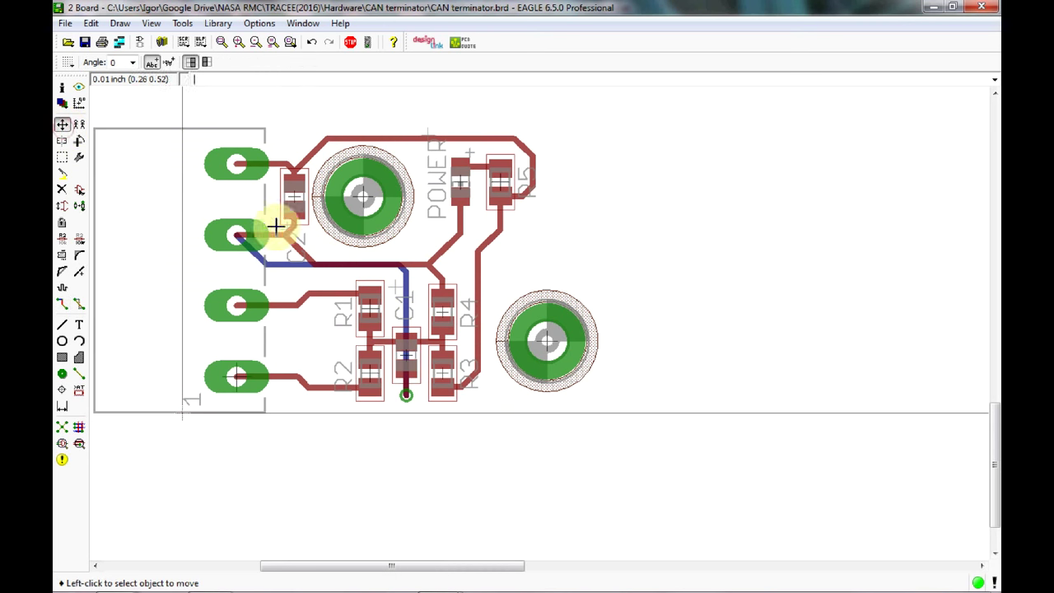
{"action": "left_click", "coordinate": [284, 231]}
{"action": "left_click", "coordinate": [286, 231]}
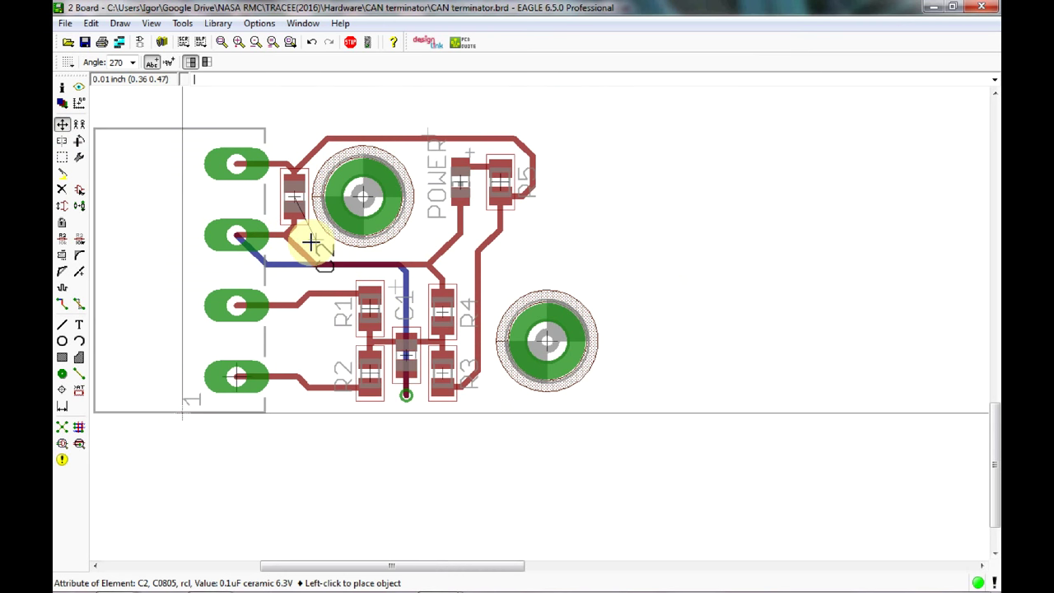
{"action": "right_click", "coordinate": [310, 240]}
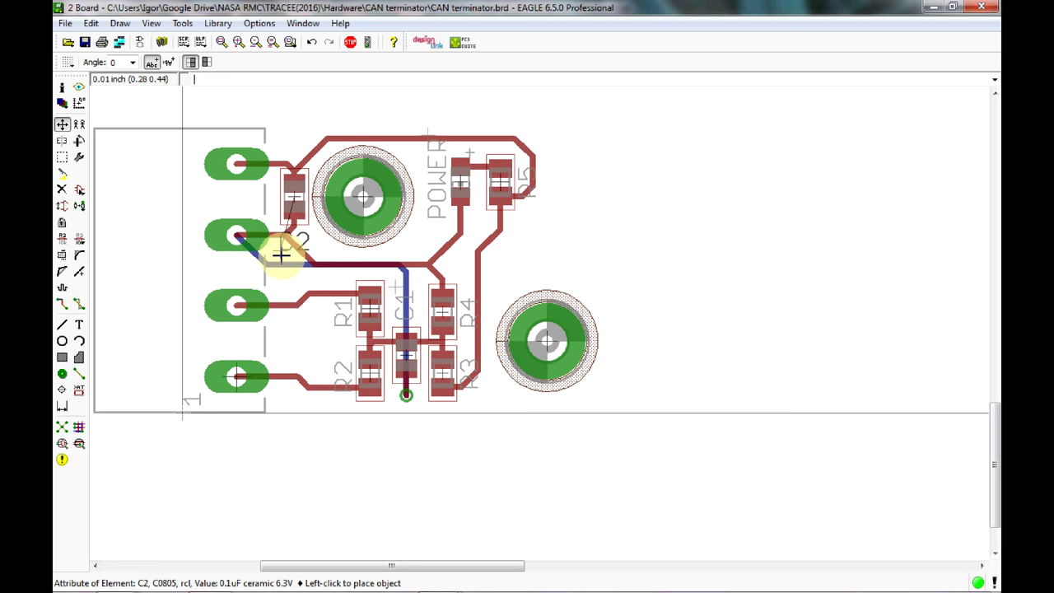
{"action": "left_click", "coordinate": [280, 256]}
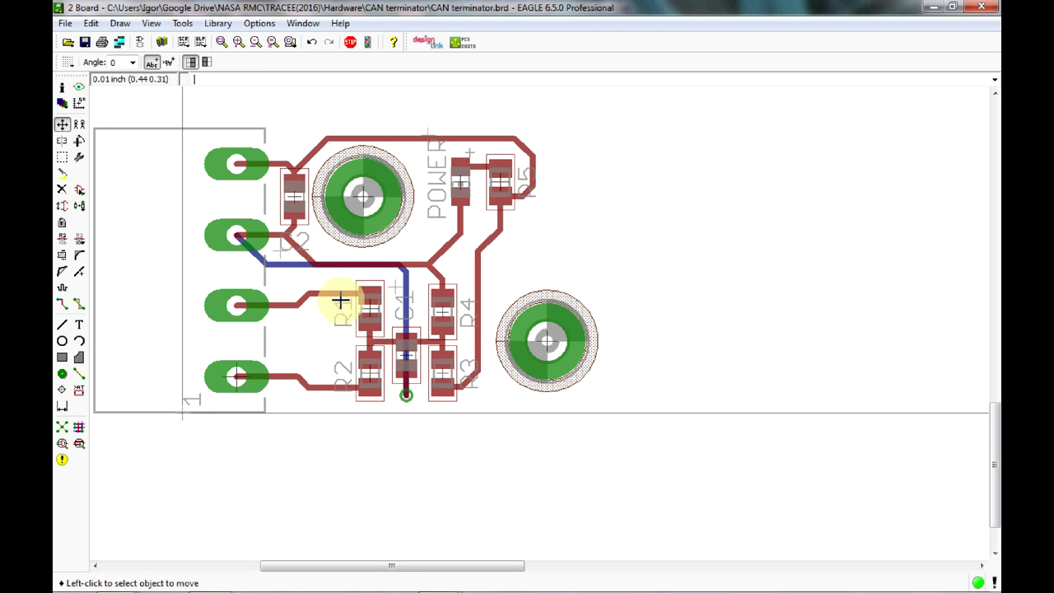
Enter 'run' and execute zoom-unrouted.ulp to look for any remaining unrouted connections.
{"action": "type", "text": "run"}
{"action": "key", "text": "Return"}
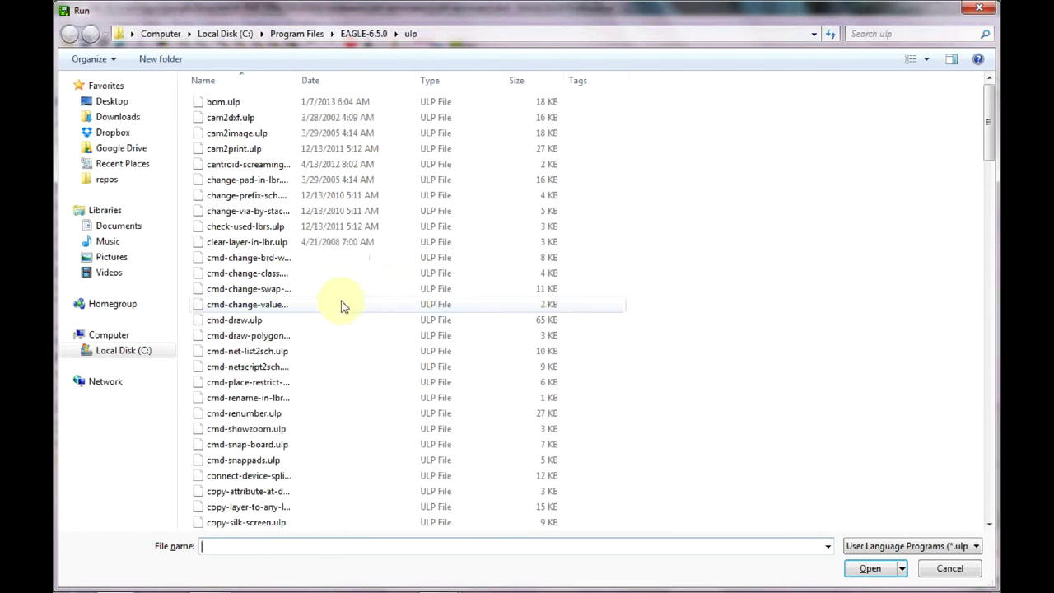
{"action": "left_click_drag", "start_coordinate": [987, 115], "coordinate": [988, 493]}
{"action": "left_click", "coordinate": [402, 527]}
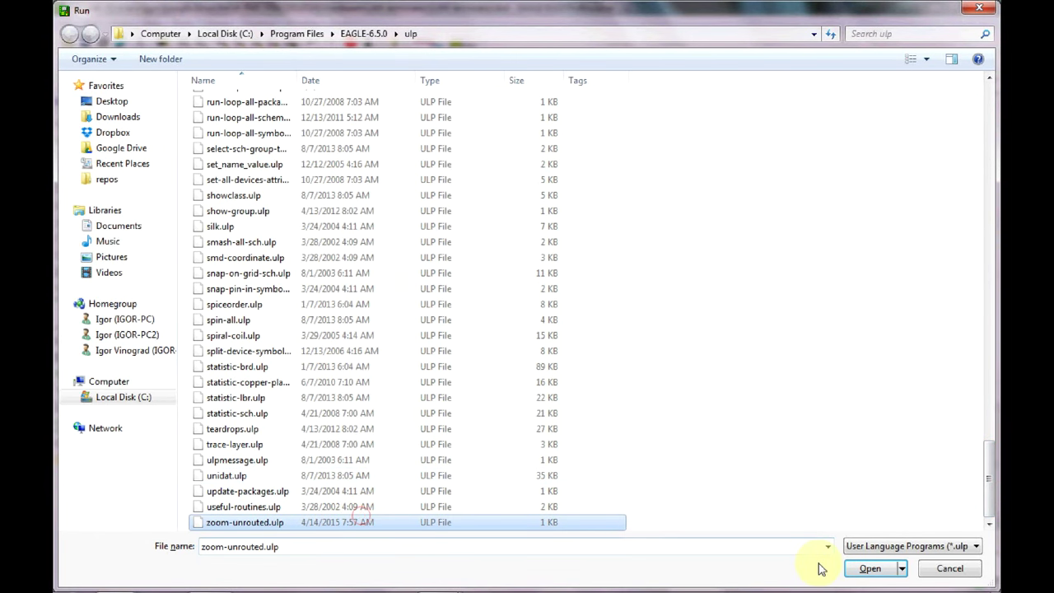
{"action": "left_click", "coordinate": [866, 568]}
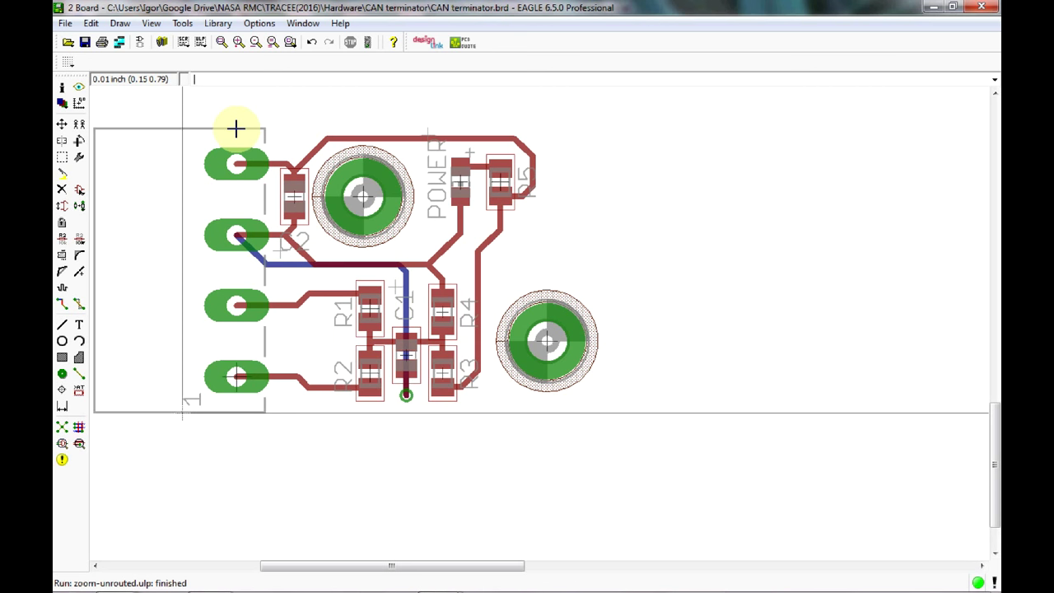
Use Info on the outline's top Dimension line to set From Y and To Y to 0.79.
{"action": "scroll", "coordinate": [478, 200], "scroll_direction": "down", "scroll_amount": 5}
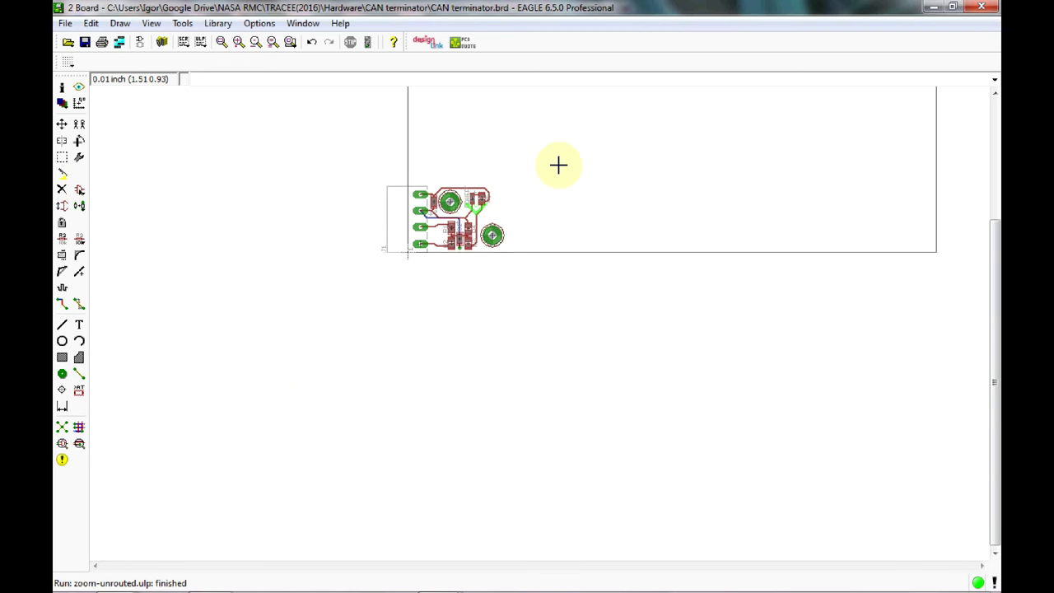
{"action": "middle_click_drag", "start_coordinate": [530, 268], "coordinate": [393, 442]}
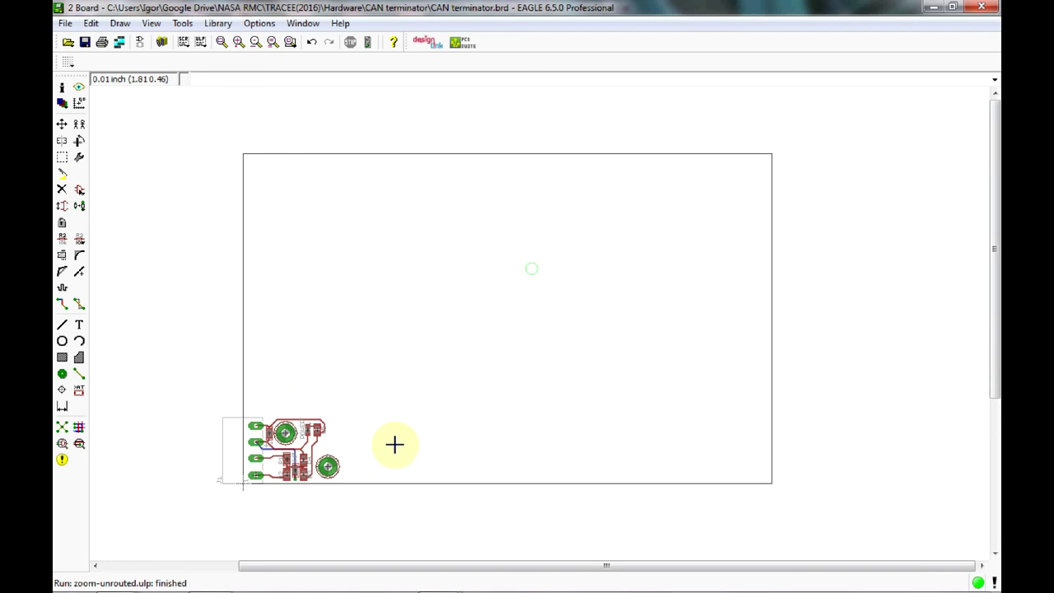
{"action": "left_click", "coordinate": [61, 88]}
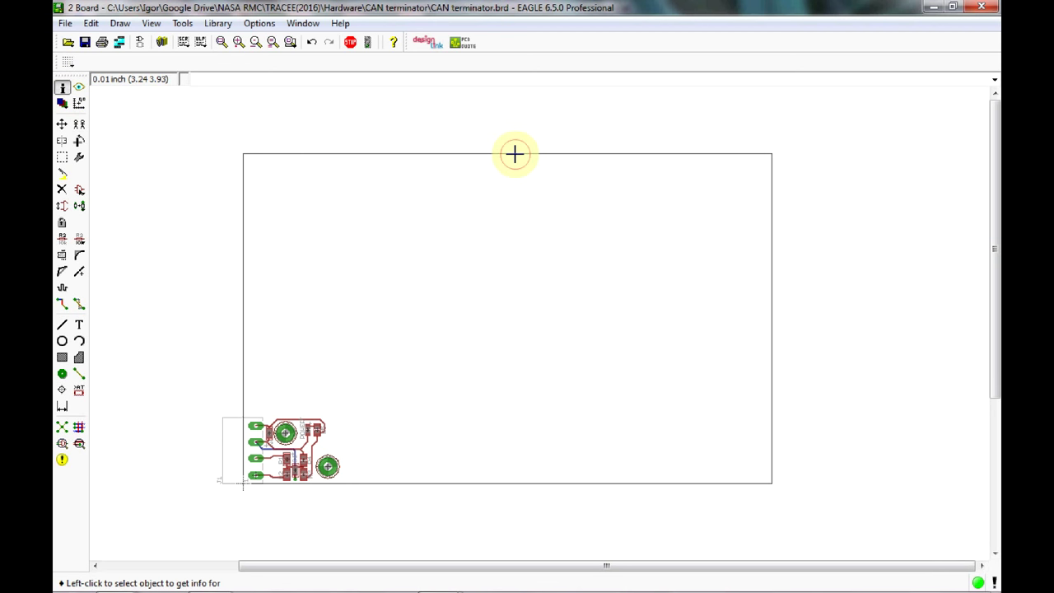
{"action": "left_click", "coordinate": [515, 153]}
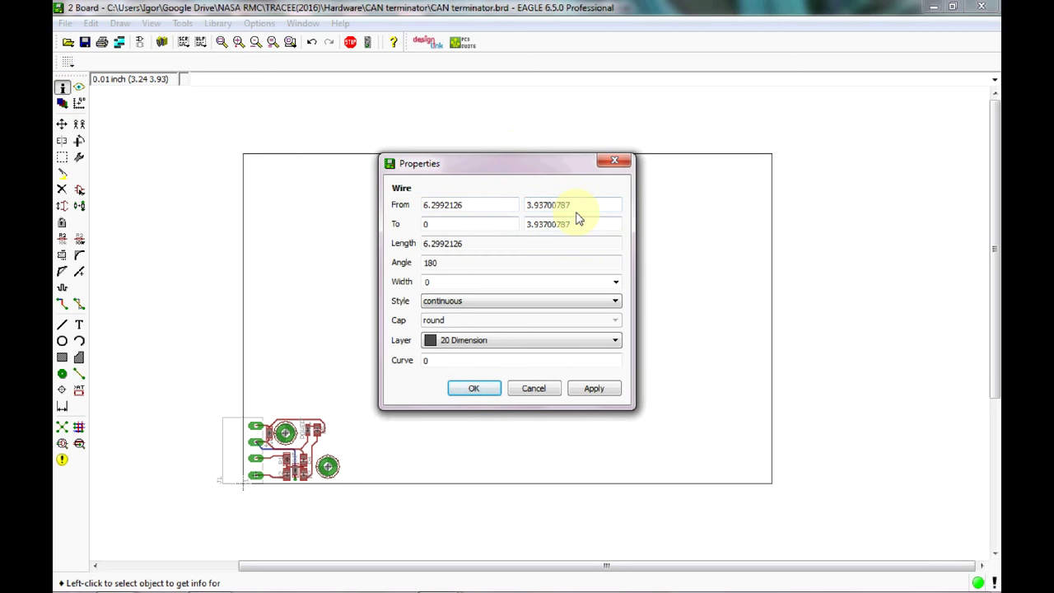
{"action": "left_click_drag", "start_coordinate": [576, 205], "coordinate": [542, 205]}
{"action": "key", "text": "shift+Home"}
{"action": "key", "text": "BackSpace"}
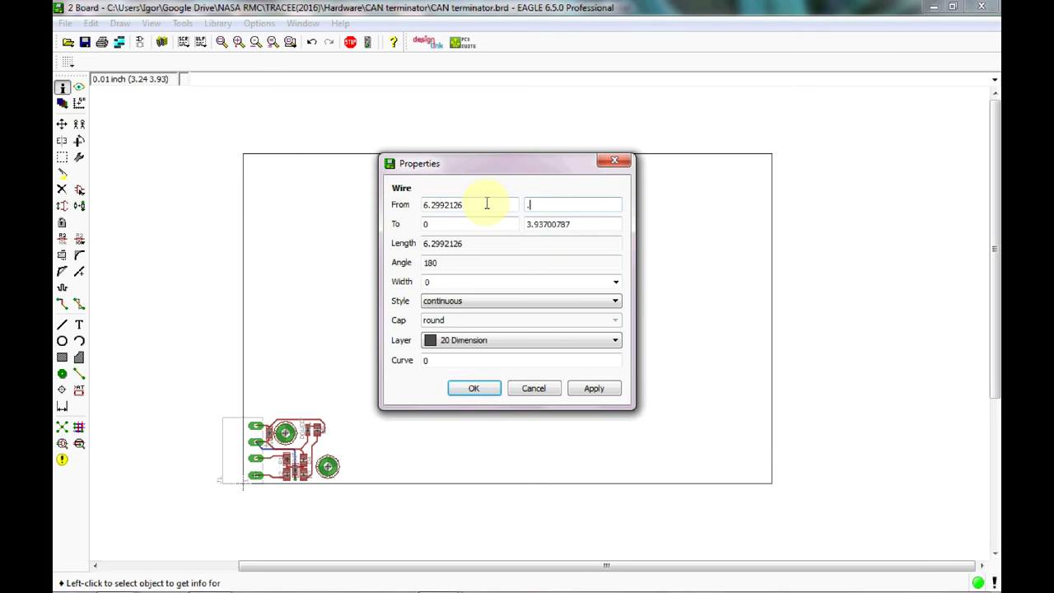
{"action": "type", "text": ".79"}
{"action": "key", "text": "Tab"}
{"action": "type", "text": "."}
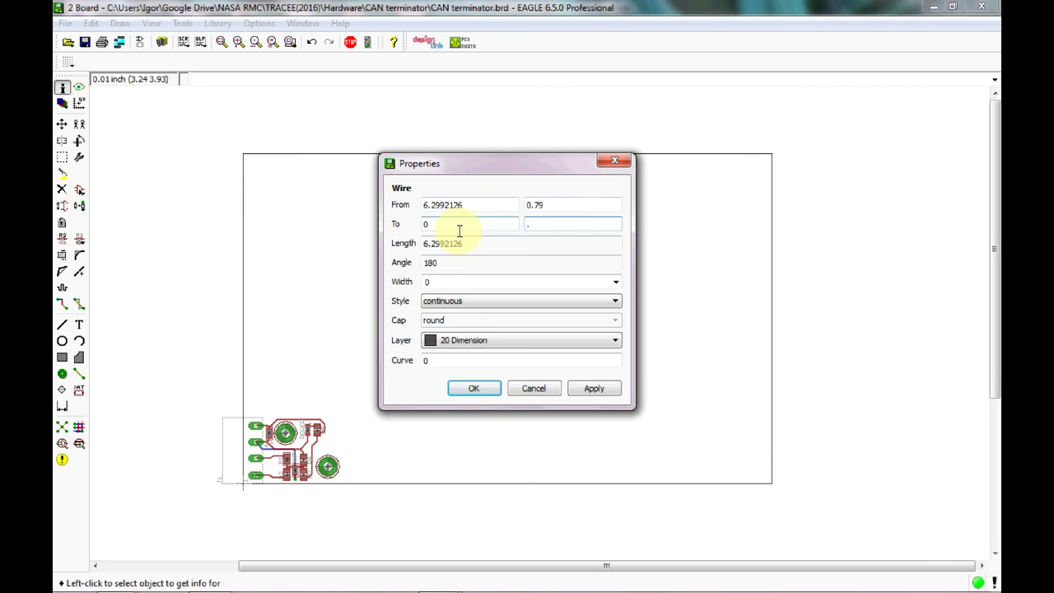
{"action": "type", "text": "79"}
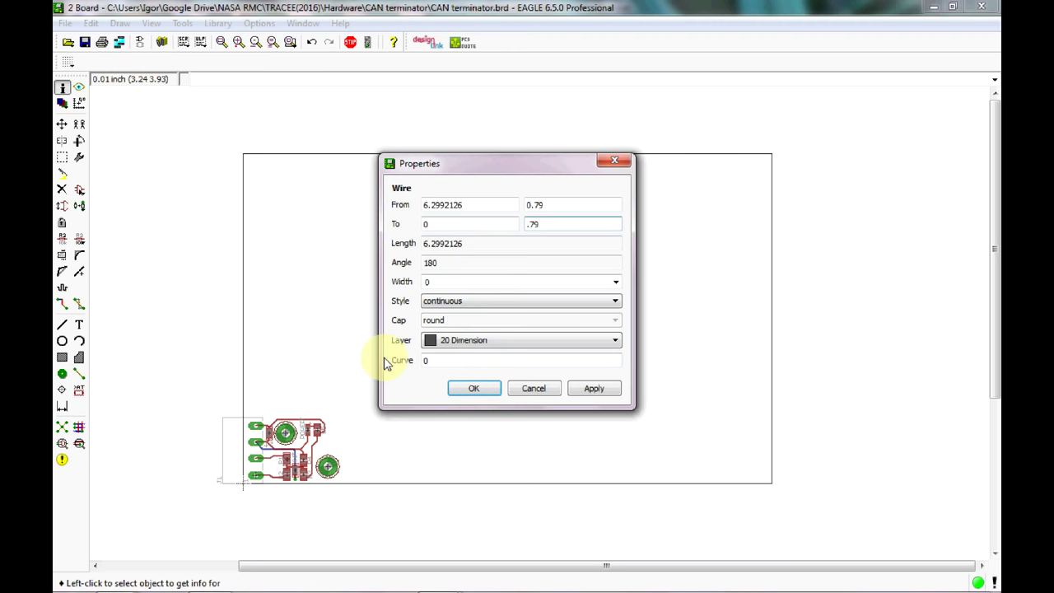
{"action": "left_click", "coordinate": [461, 394]}
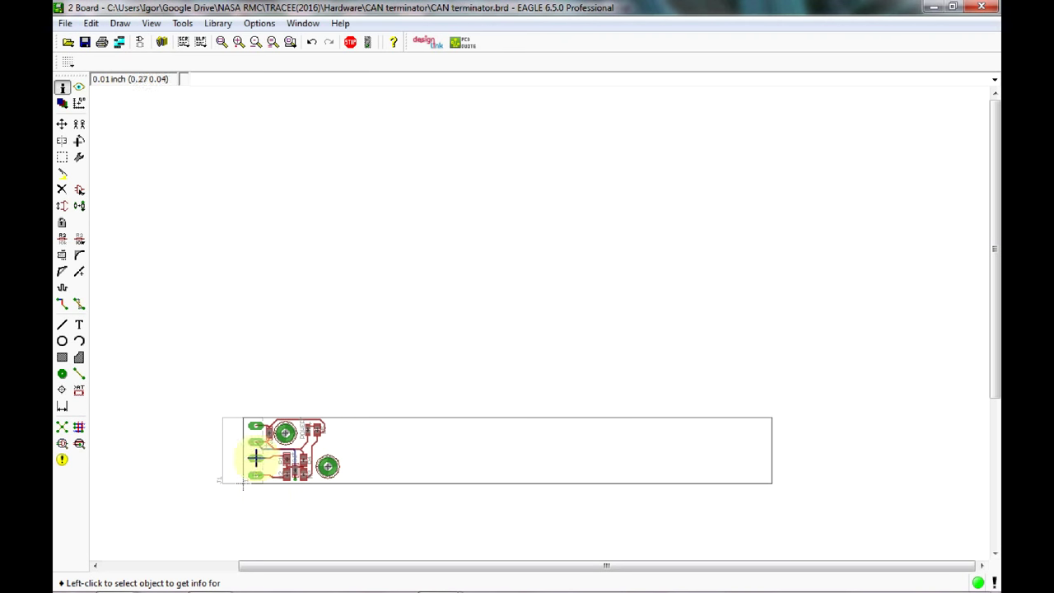
{"action": "scroll", "coordinate": [238, 421], "scroll_direction": "up", "scroll_amount": 5}
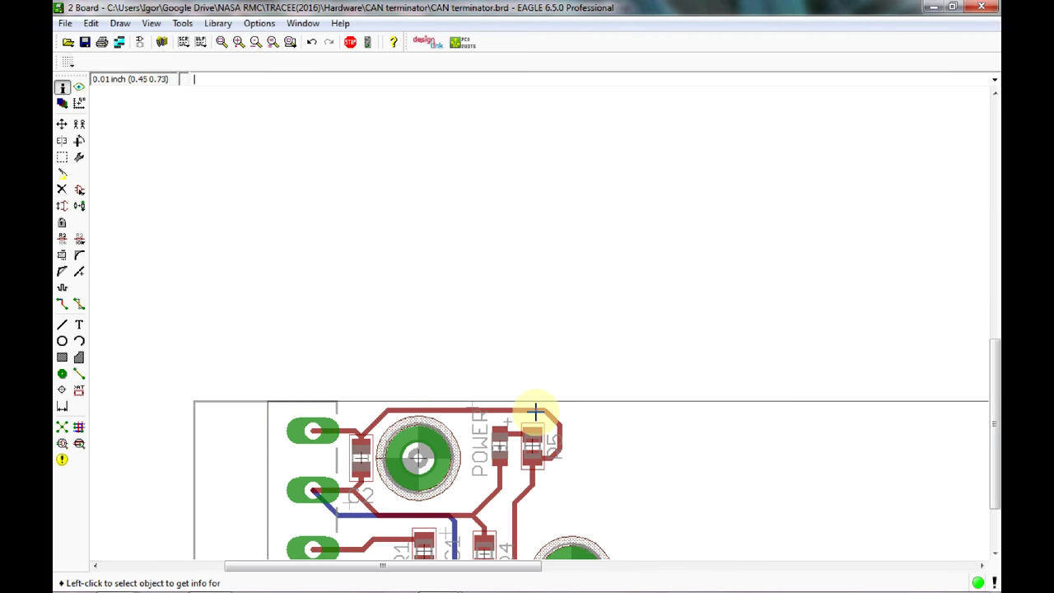
Rerun the design rule check on the routed board.
{"action": "middle_click_drag", "start_coordinate": [649, 389], "coordinate": [543, 196]}
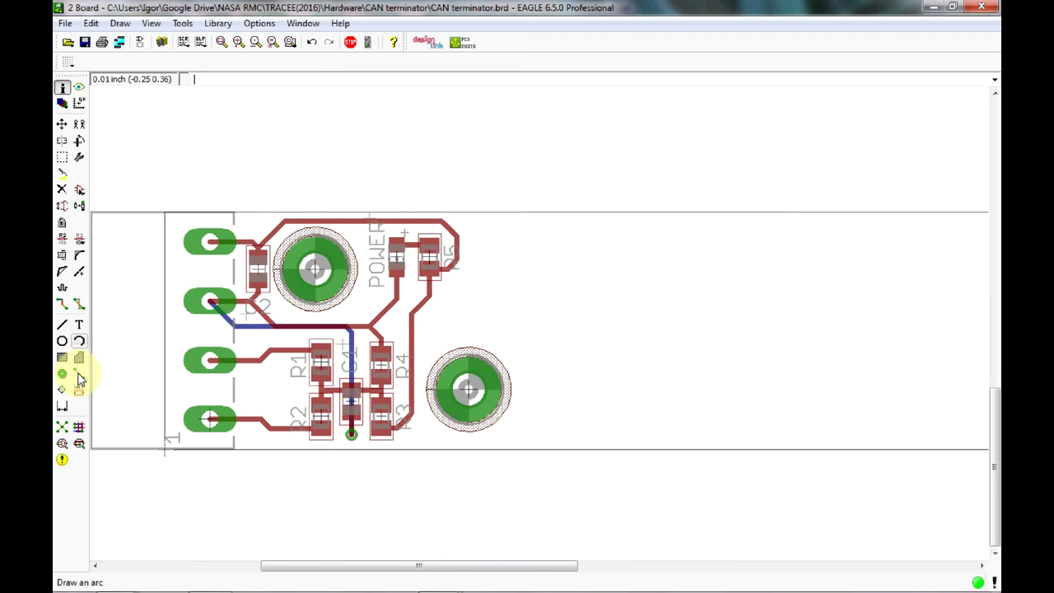
{"action": "left_click", "coordinate": [80, 445]}
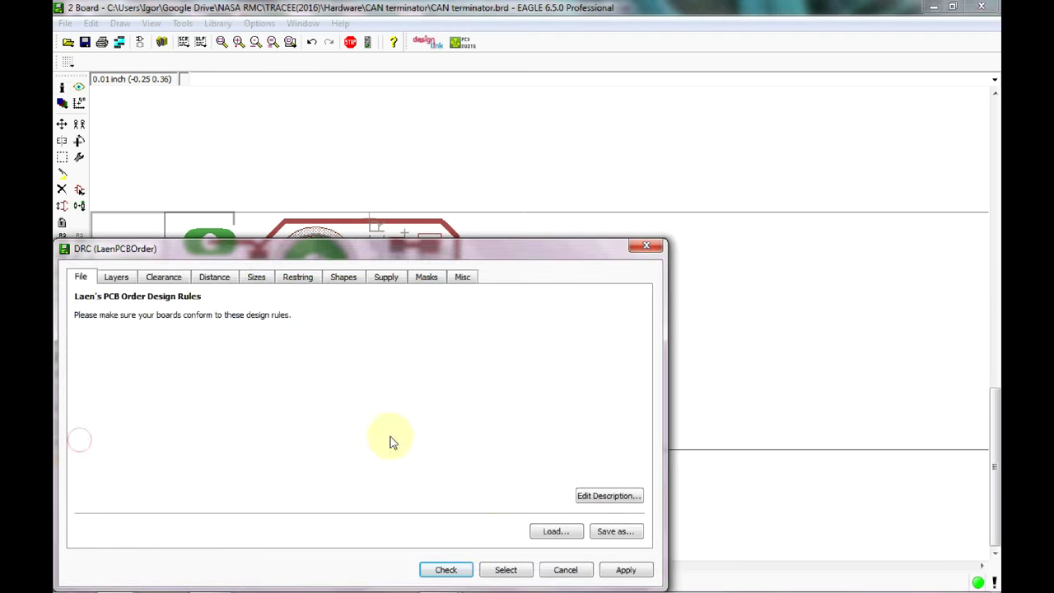
{"action": "left_click", "coordinate": [456, 570]}
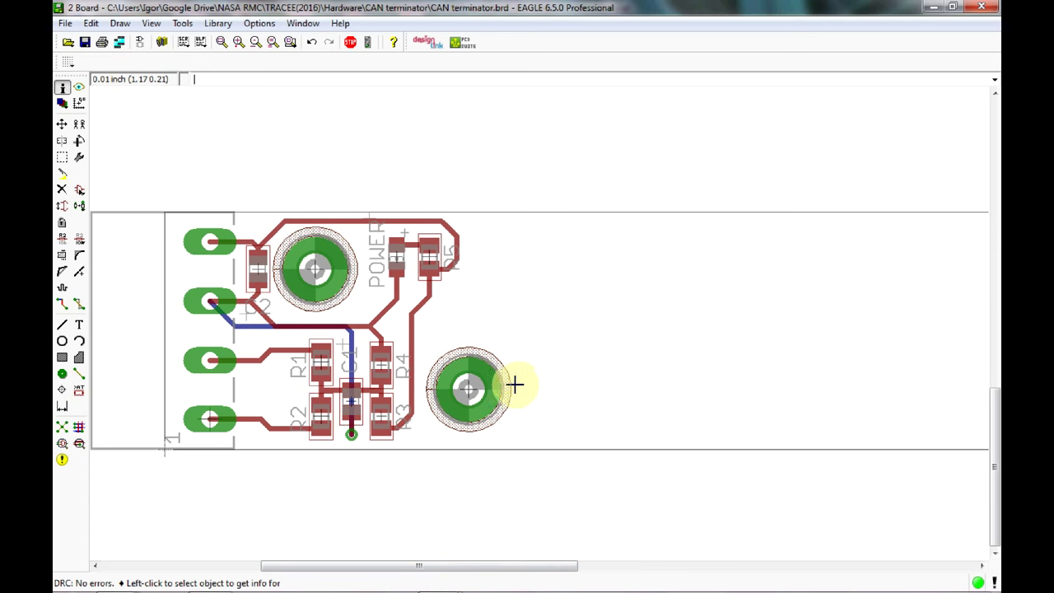
Nudge mounting hole H2, then pan right to show the board outline's far right end.
{"action": "left_click", "coordinate": [63, 125]}
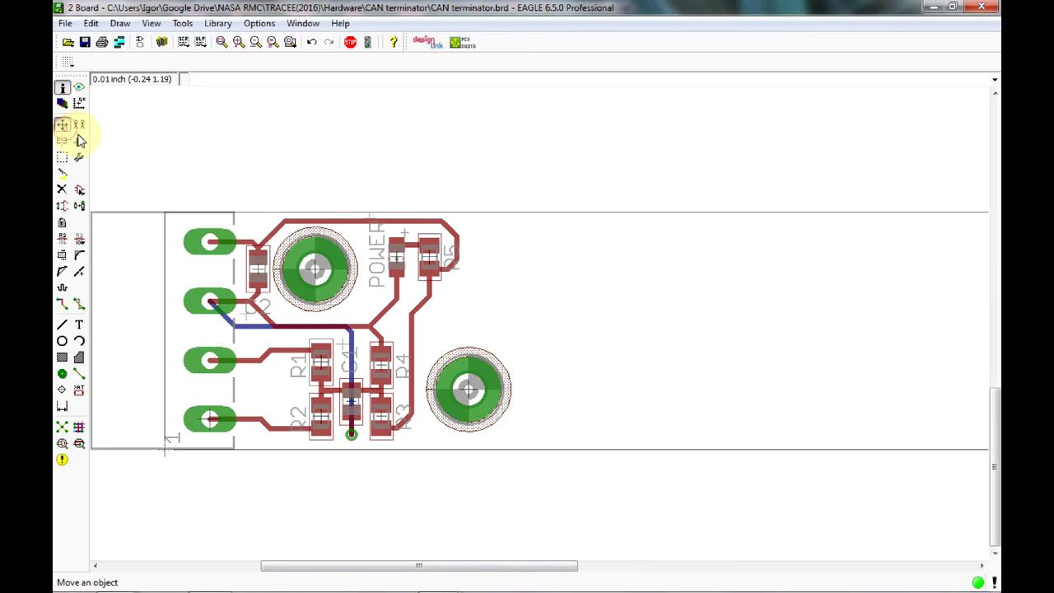
{"action": "left_click", "coordinate": [466, 384]}
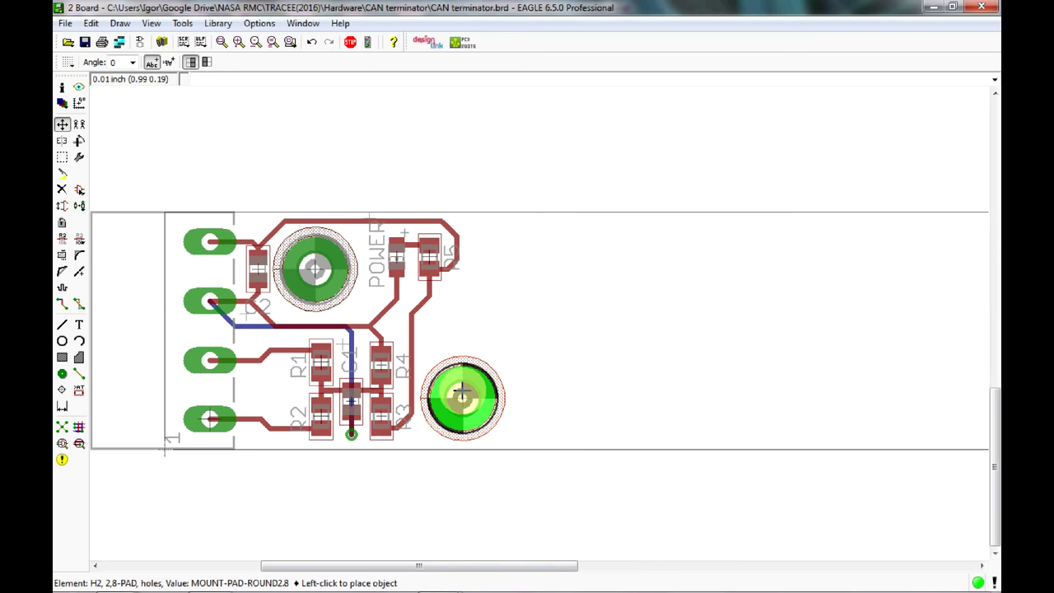
{"action": "left_click", "coordinate": [462, 390]}
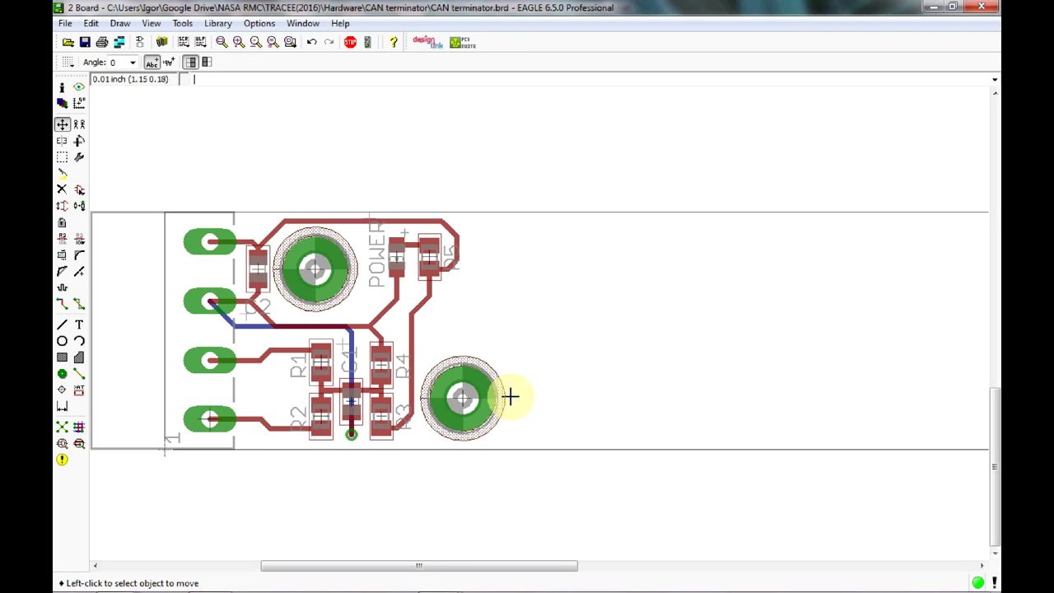
{"action": "scroll", "coordinate": [590, 387], "scroll_direction": "down", "scroll_amount": 2}
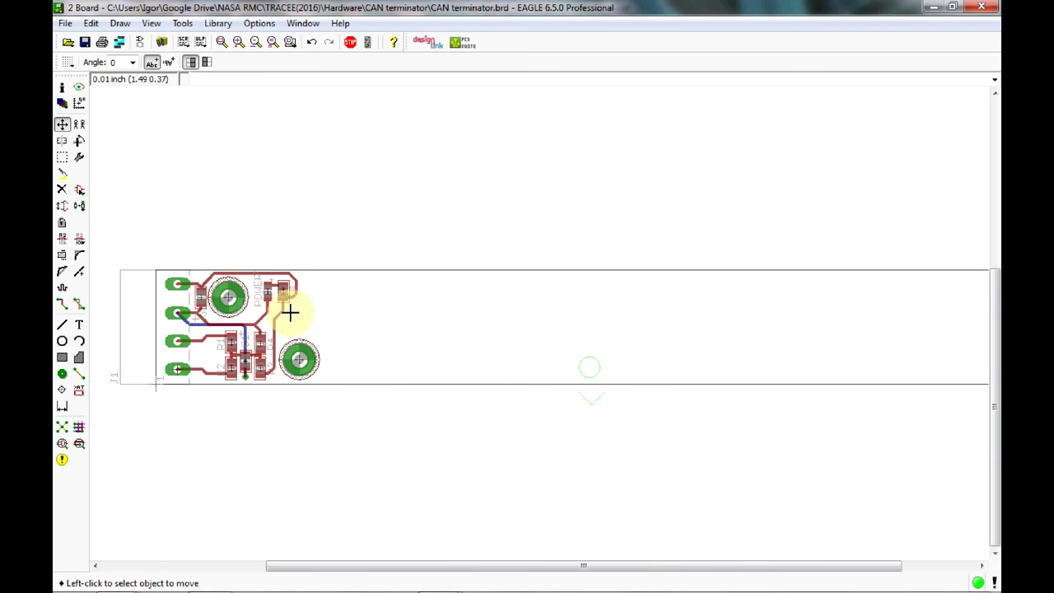
{"action": "scroll", "coordinate": [289, 311], "scroll_direction": "right", "scroll_amount": 3}
{"action": "scroll", "coordinate": [554, 348], "scroll_direction": "right", "scroll_amount": 2}
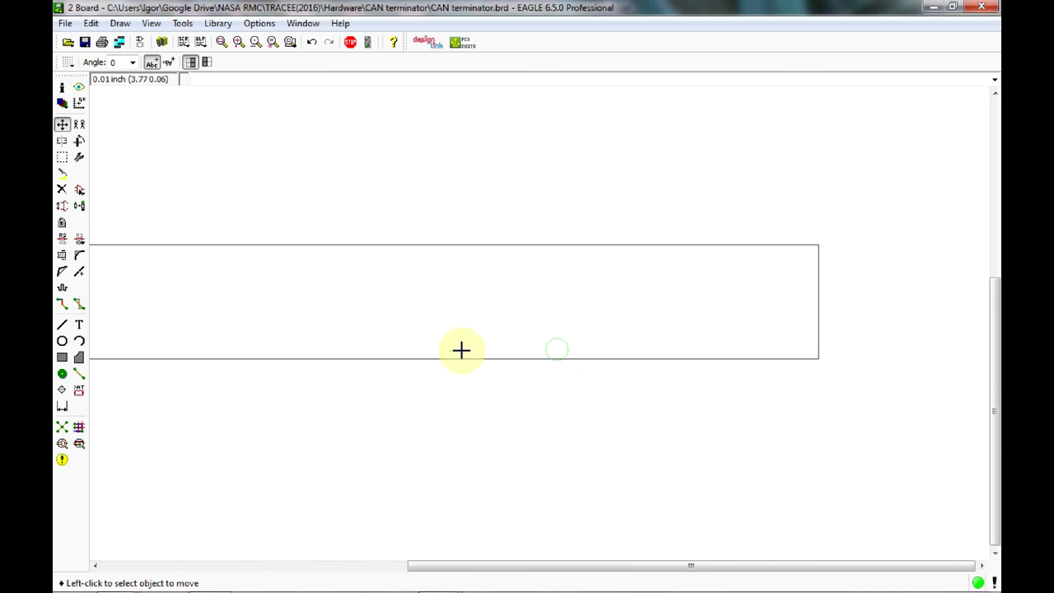
Set the outline's right wire From X and To X to 1.15 in its properties.
{"action": "left_click", "coordinate": [66, 125]}
{"action": "left_click", "coordinate": [63, 87]}
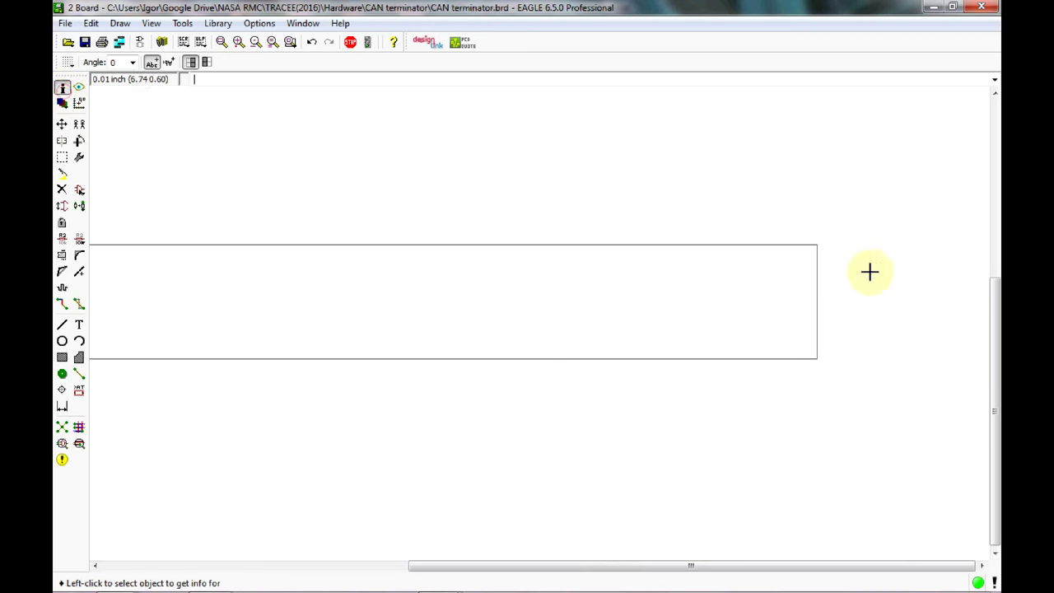
{"action": "left_click", "coordinate": [818, 289]}
{"action": "left_click", "coordinate": [656, 224]}
{"action": "left_click_drag", "start_coordinate": [656, 224], "coordinate": [581, 212]}
{"action": "type", "text": "1."}
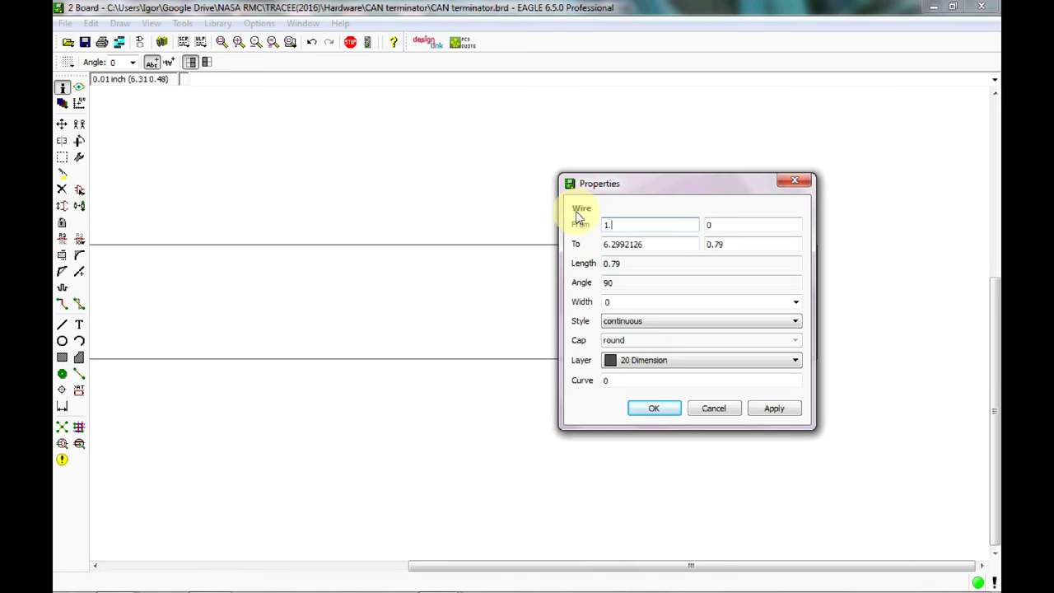
{"action": "type", "text": "15"}
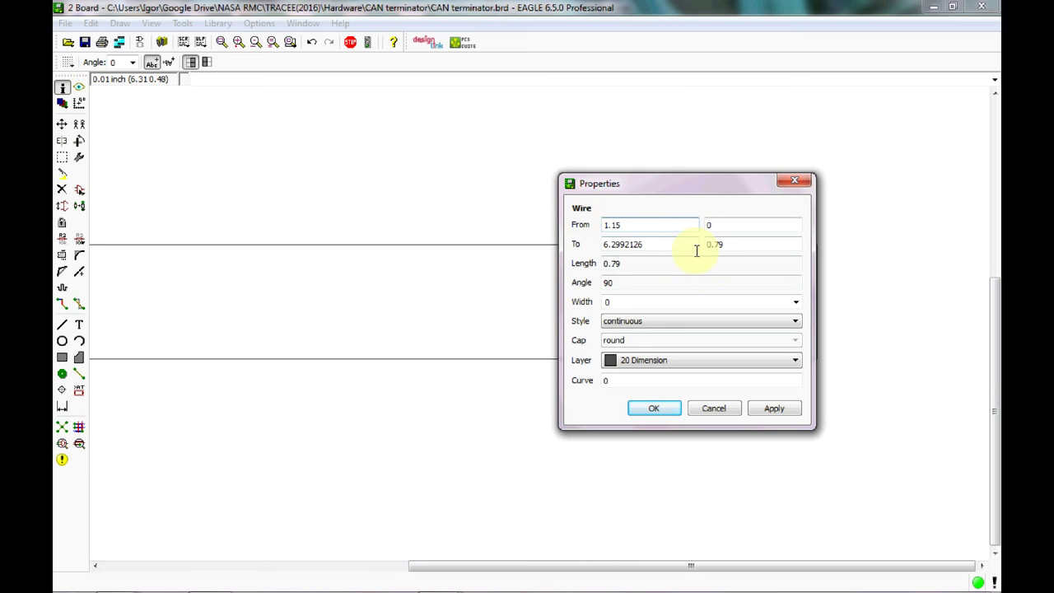
{"action": "left_click_drag", "start_coordinate": [685, 245], "coordinate": [579, 236]}
{"action": "type", "text": "1.15"}
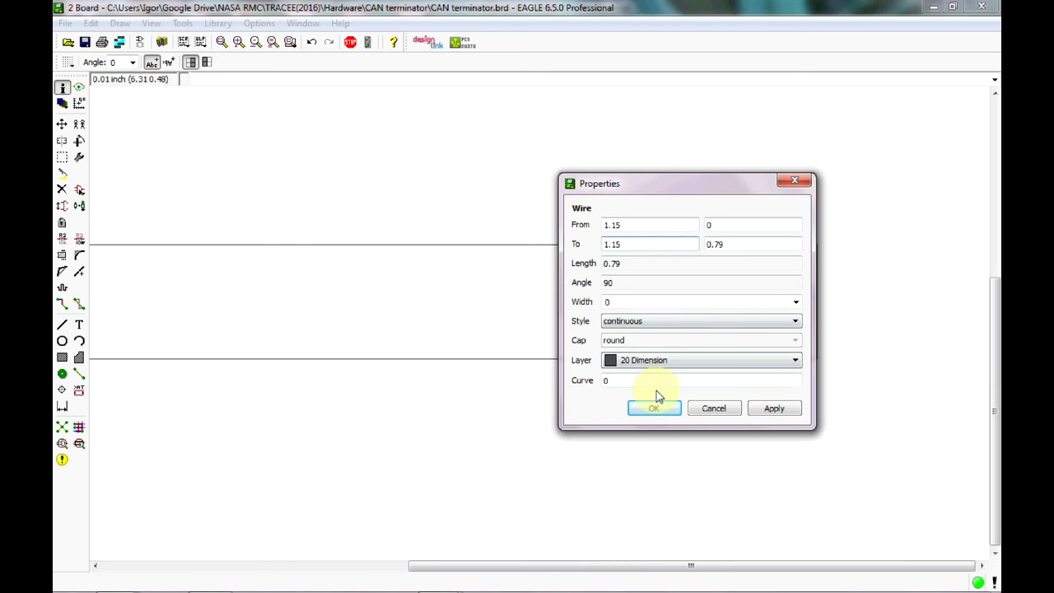
{"action": "left_click", "coordinate": [651, 411]}
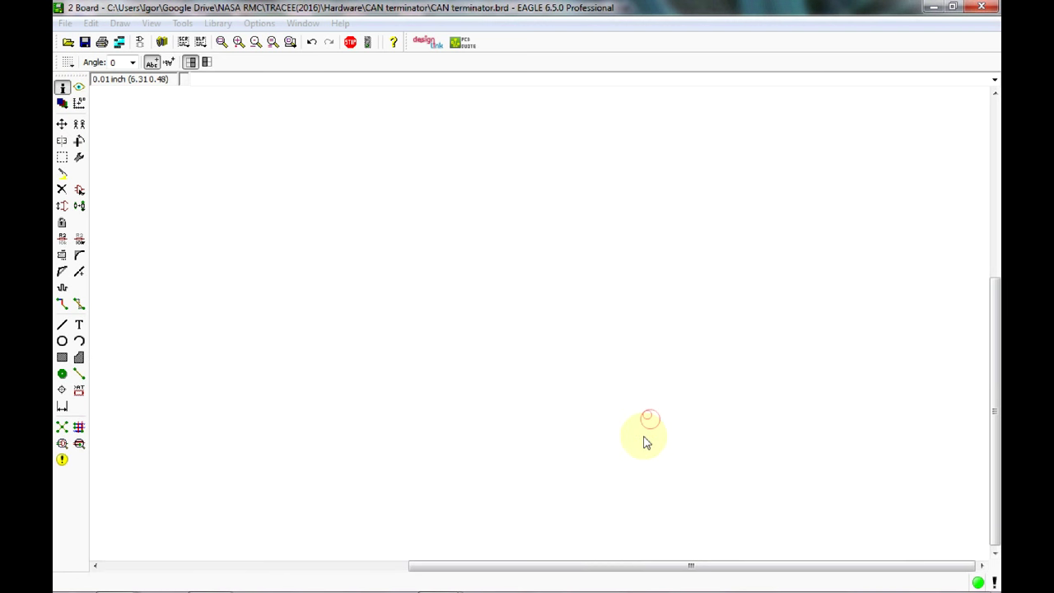
{"action": "left_click_drag", "start_coordinate": [665, 566], "coordinate": [367, 513]}
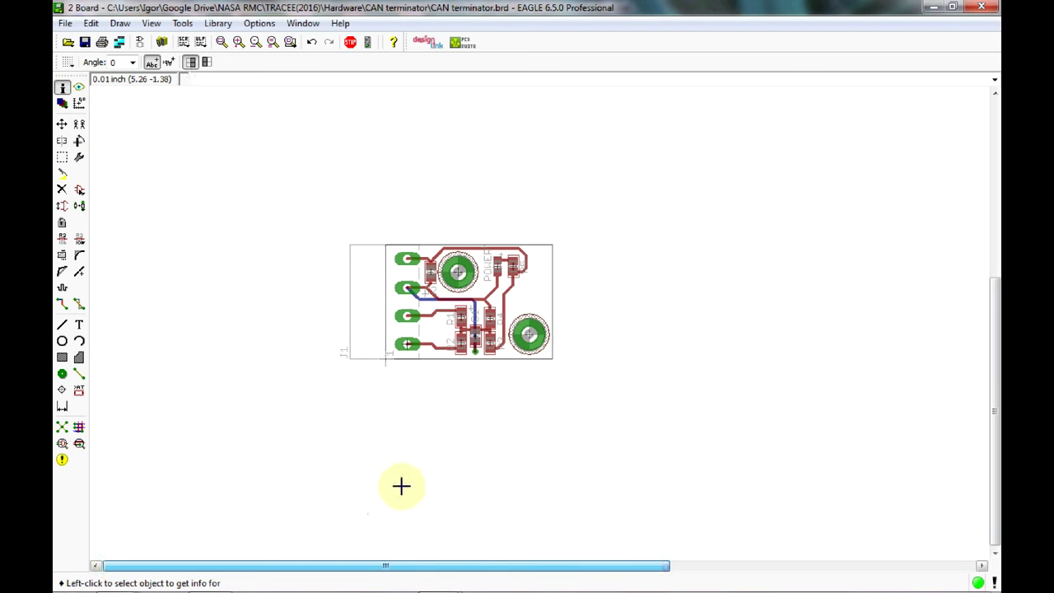
{"action": "scroll", "coordinate": [451, 317], "scroll_direction": "up", "scroll_amount": 4}
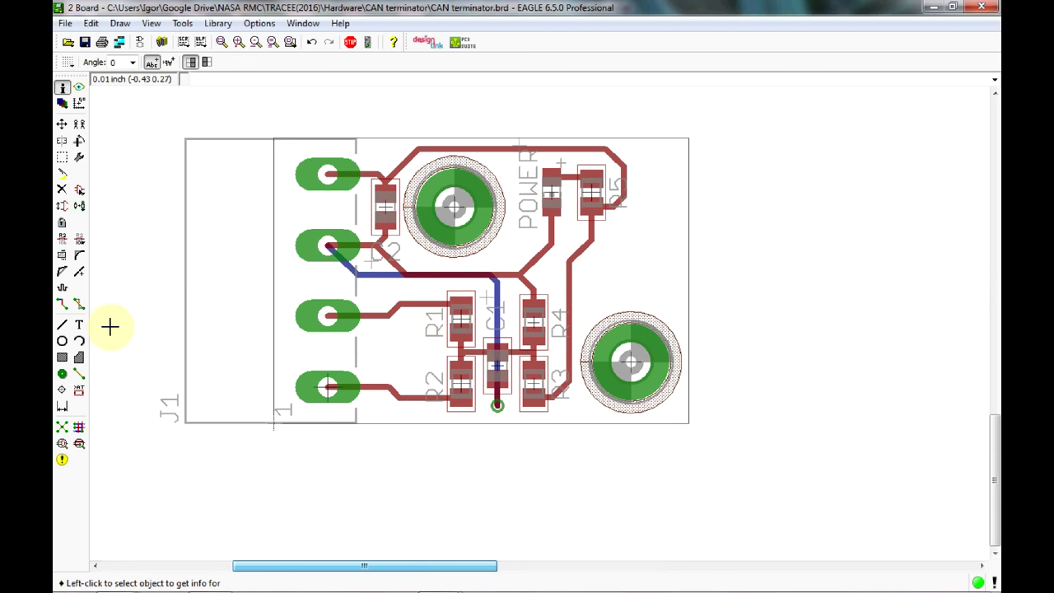
Run the design rule check and confirm the board reports no errors.
{"action": "left_click", "coordinate": [78, 443]}
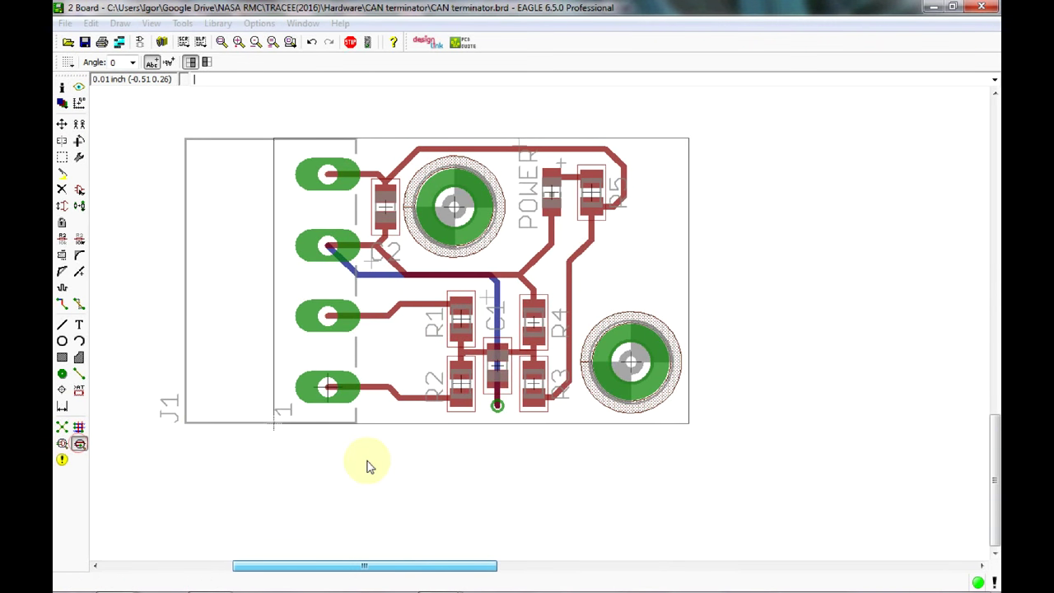
{"action": "left_click", "coordinate": [463, 569]}
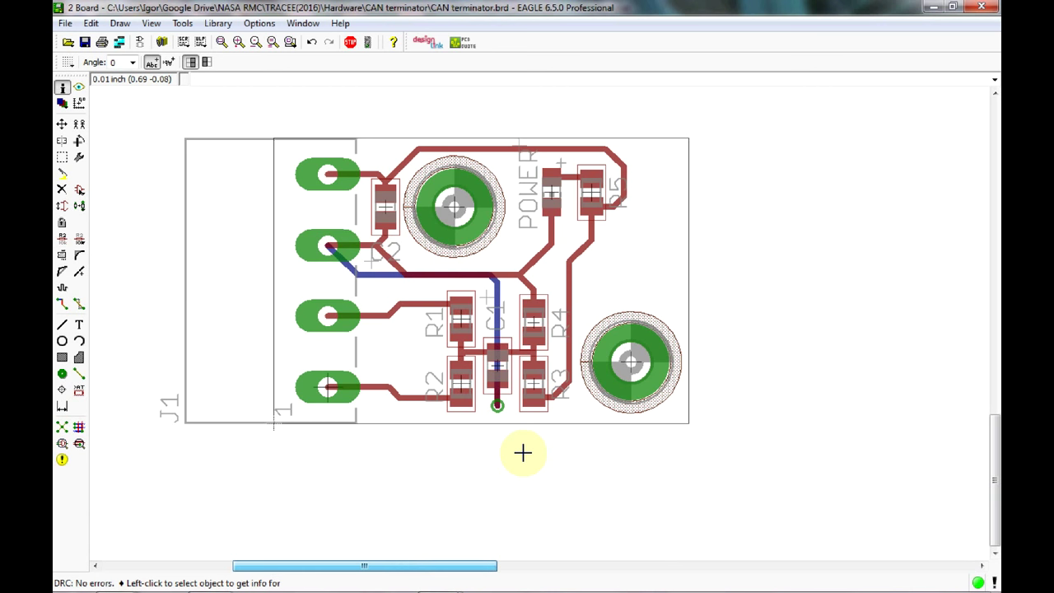
{"action": "left_click", "coordinate": [79, 359]}
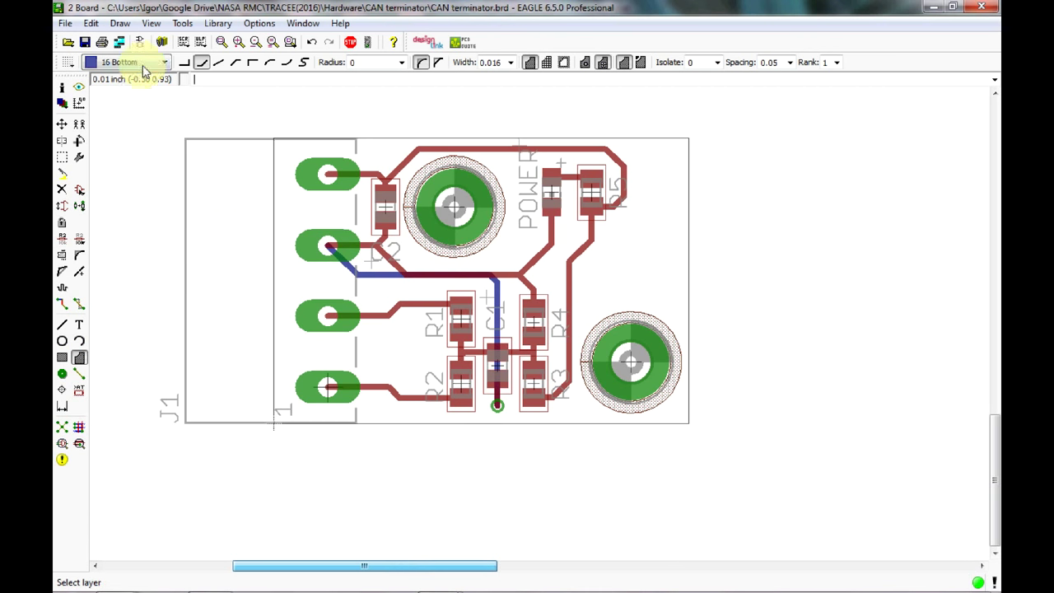
Draw a right-angle bottom-layer polygon from the board's top-left to lower-right corner.
{"action": "left_click", "coordinate": [185, 63]}
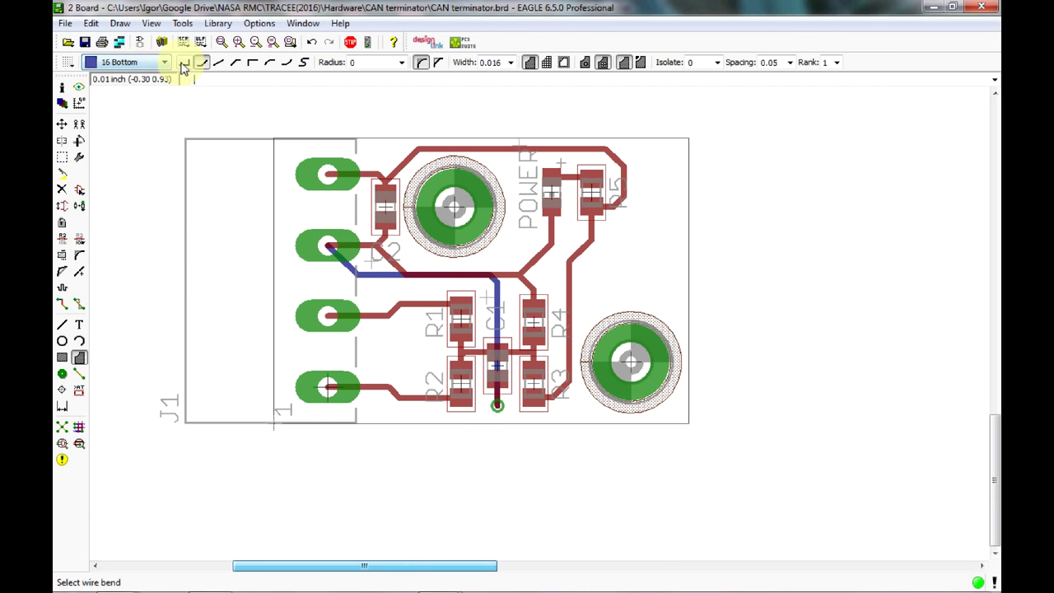
{"action": "left_click", "coordinate": [273, 139]}
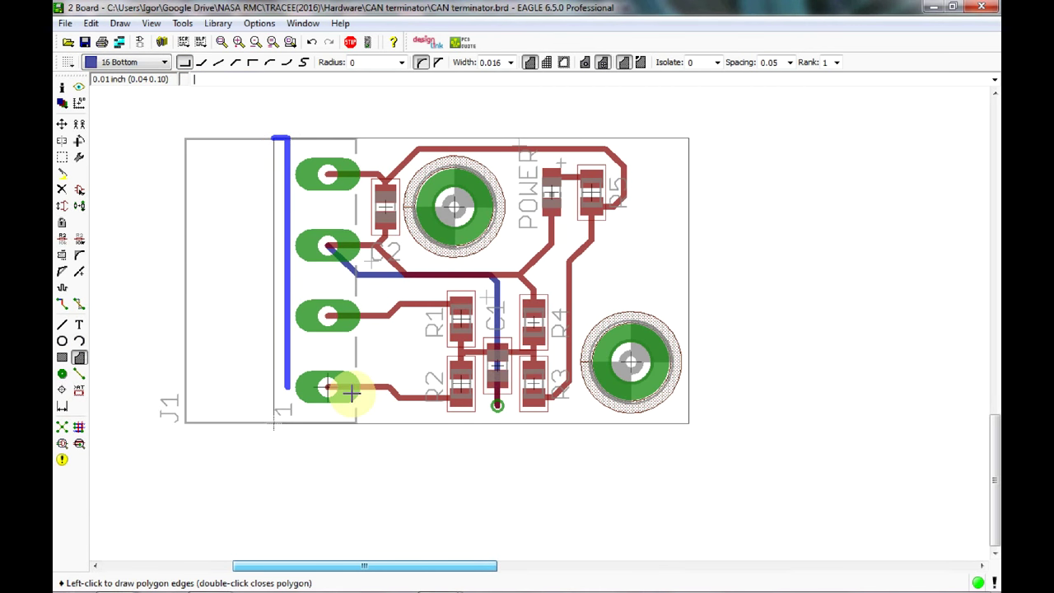
{"action": "left_click", "coordinate": [688, 422]}
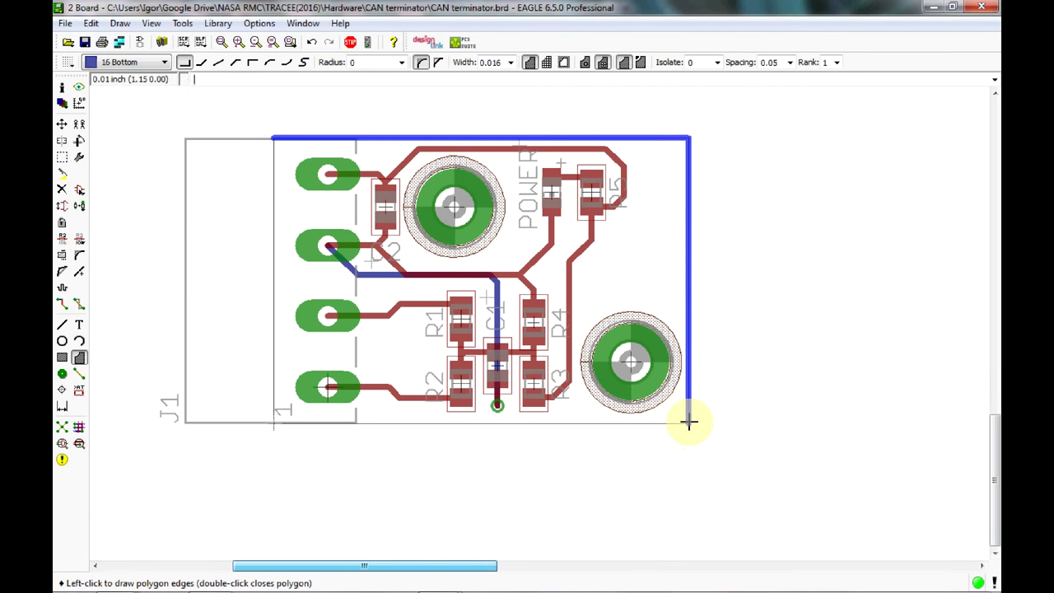
{"action": "left_click", "coordinate": [274, 139]}
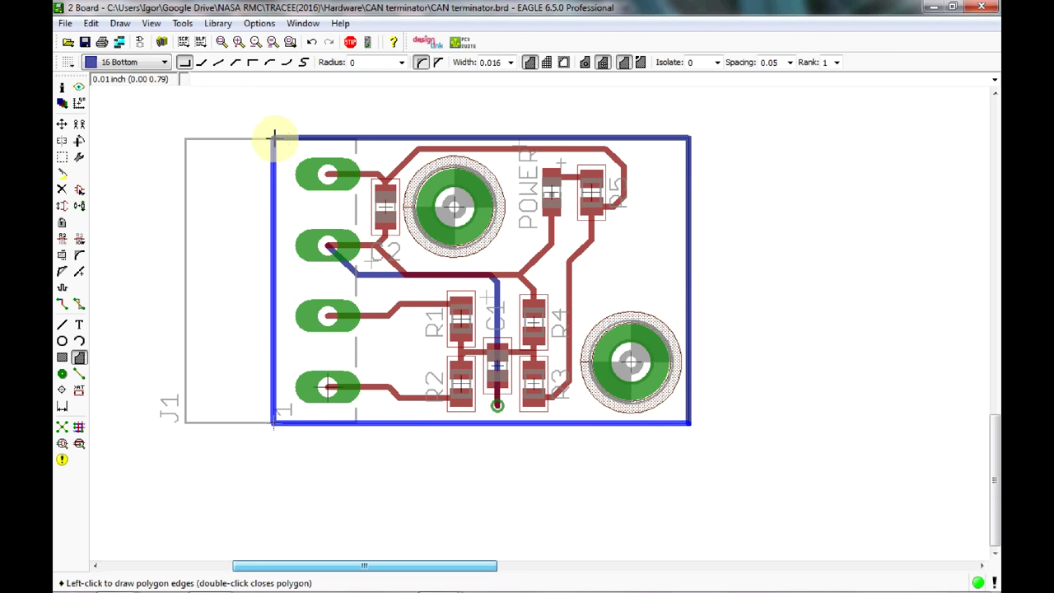
{"action": "left_click", "coordinate": [274, 135]}
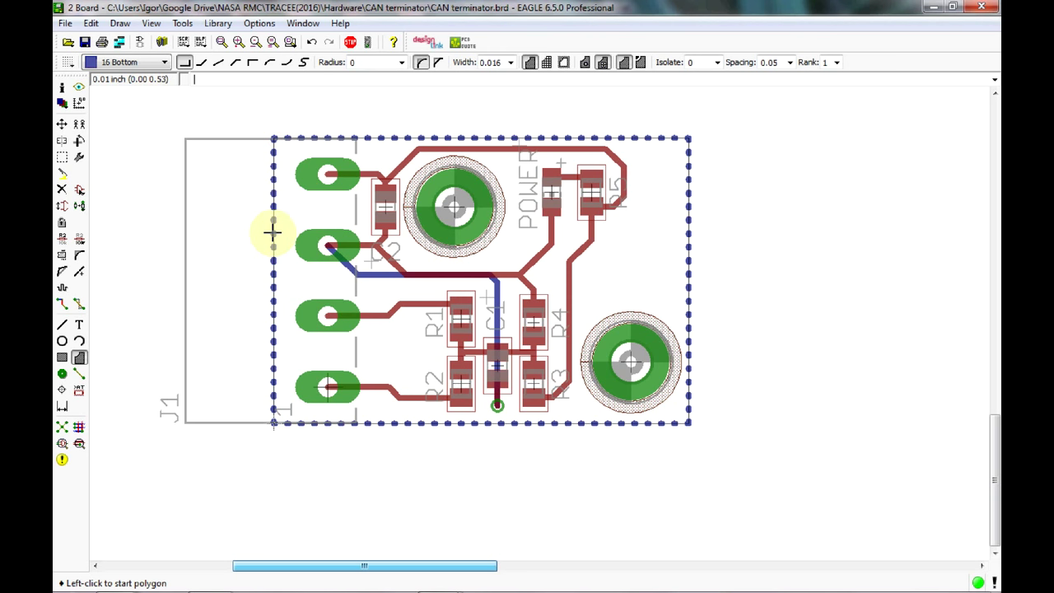
Inspect the new polygon's properties to check which signal it belongs to.
{"action": "left_click", "coordinate": [64, 93]}
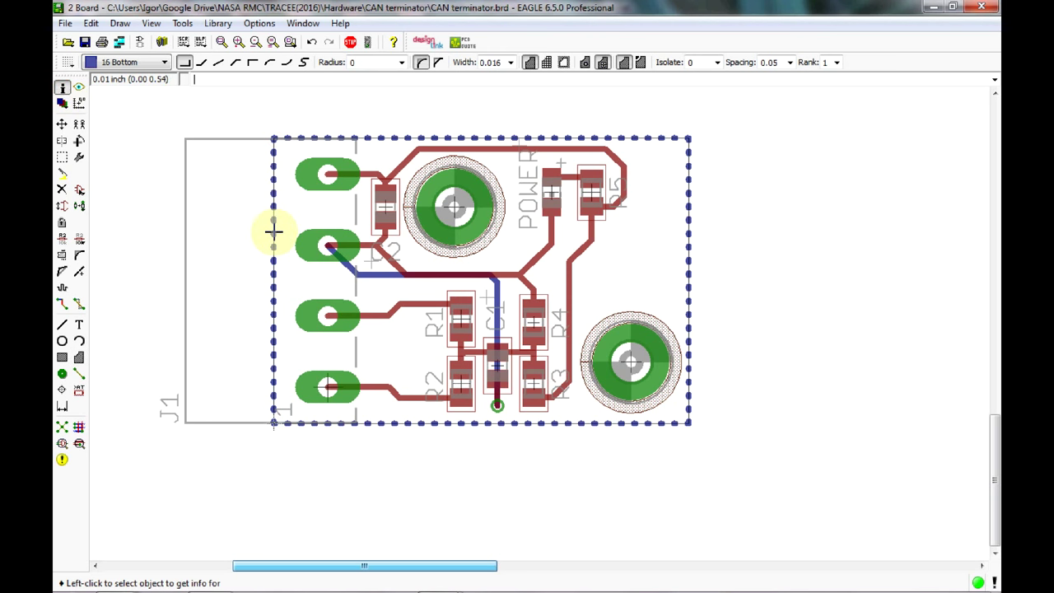
{"action": "left_click", "coordinate": [274, 234]}
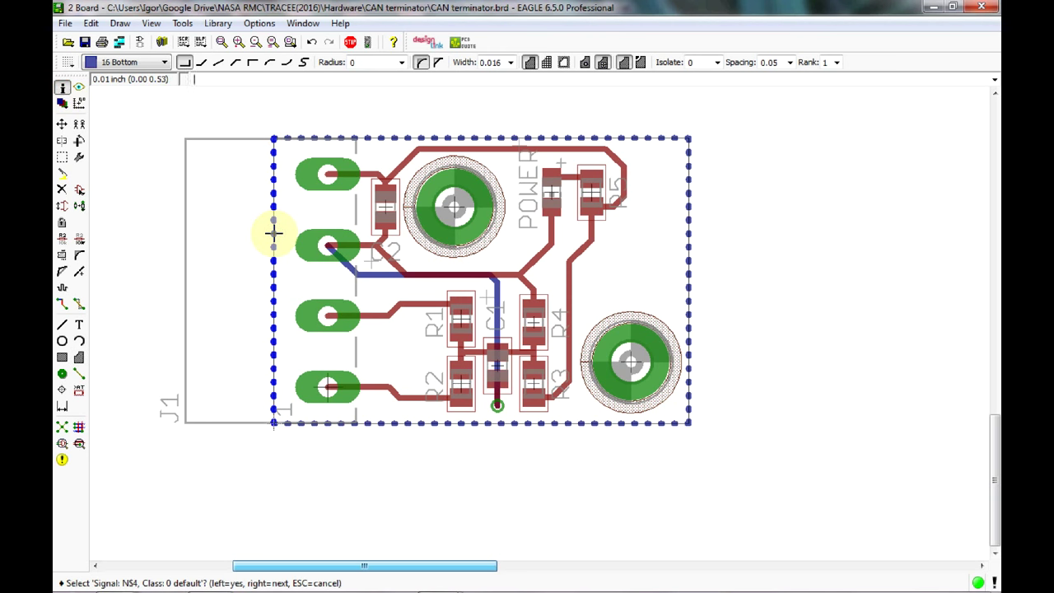
{"action": "left_click", "coordinate": [62, 241]}
Rename the bottom polygon's signal from N$4 to GND.
{"action": "left_click", "coordinate": [271, 247]}
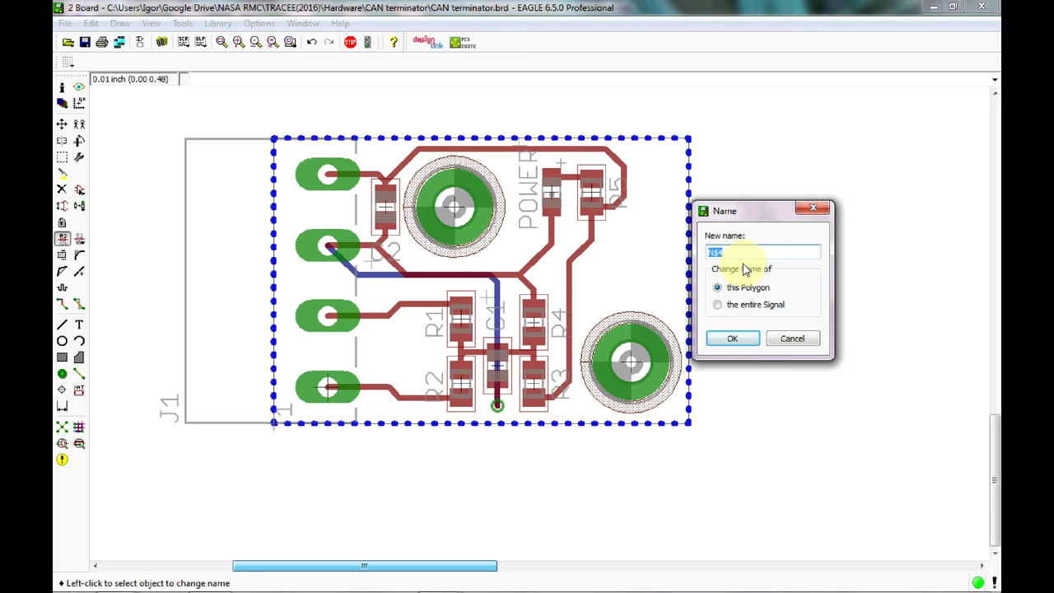
{"action": "type", "text": "GND"}
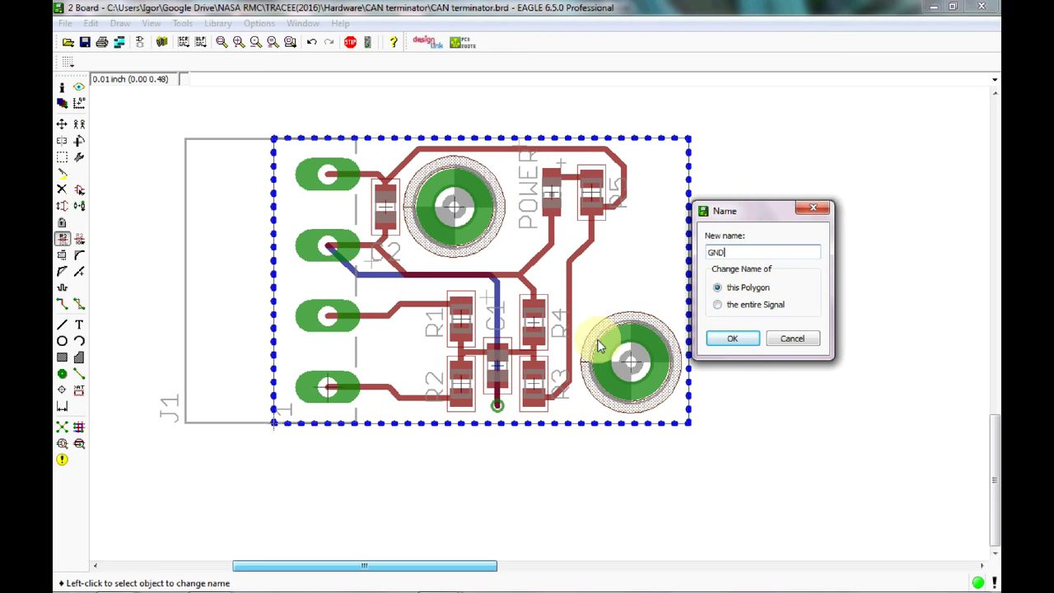
{"action": "left_click", "coordinate": [729, 339]}
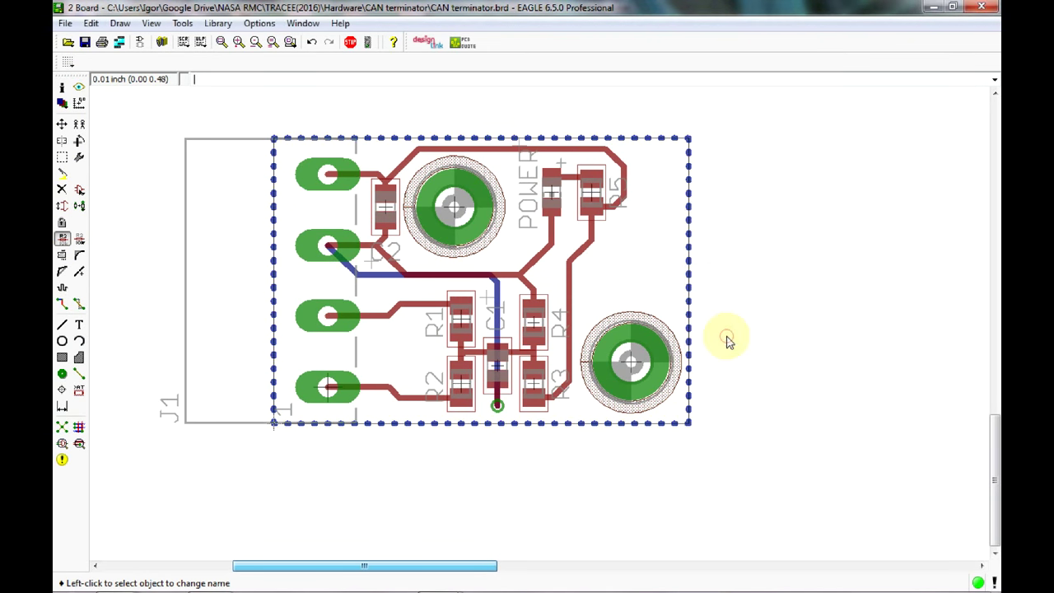
Draw a second copper pour polygon on the 1 Top layer covering the whole board.
{"action": "left_click", "coordinate": [79, 357]}
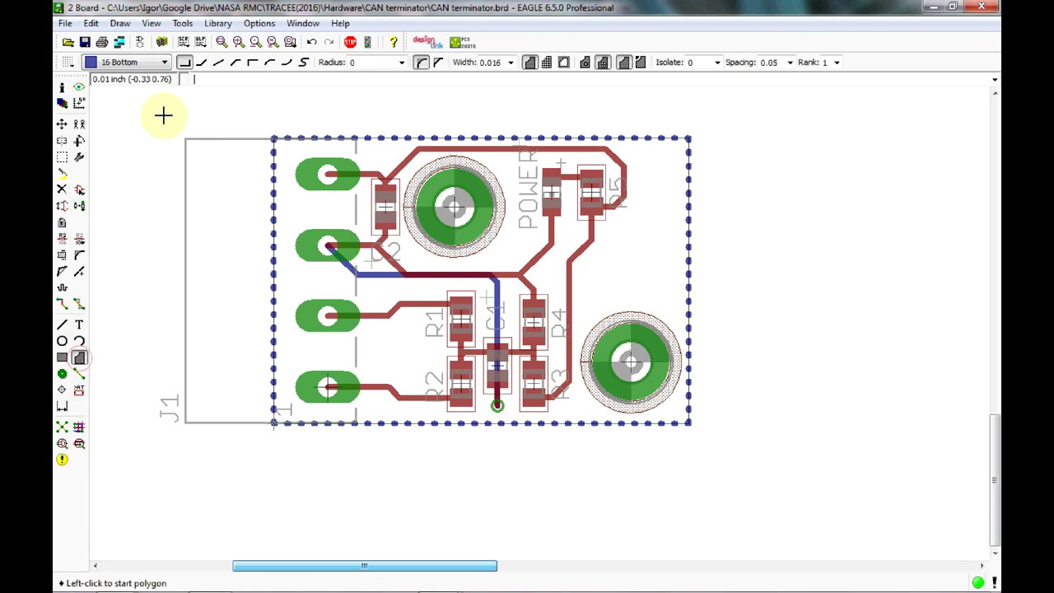
{"action": "left_click", "coordinate": [157, 63]}
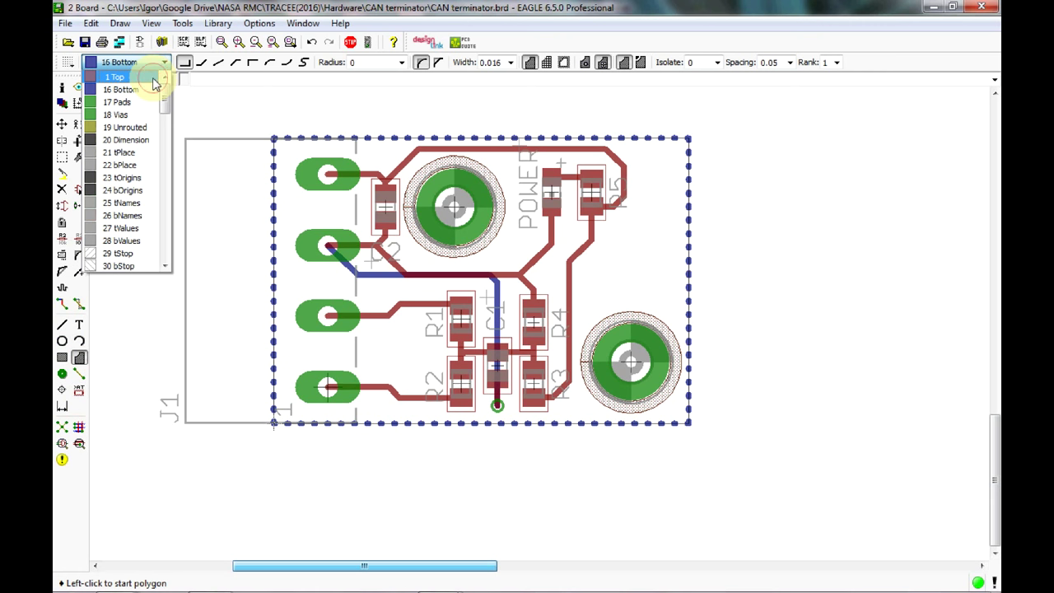
{"action": "left_click", "coordinate": [154, 77]}
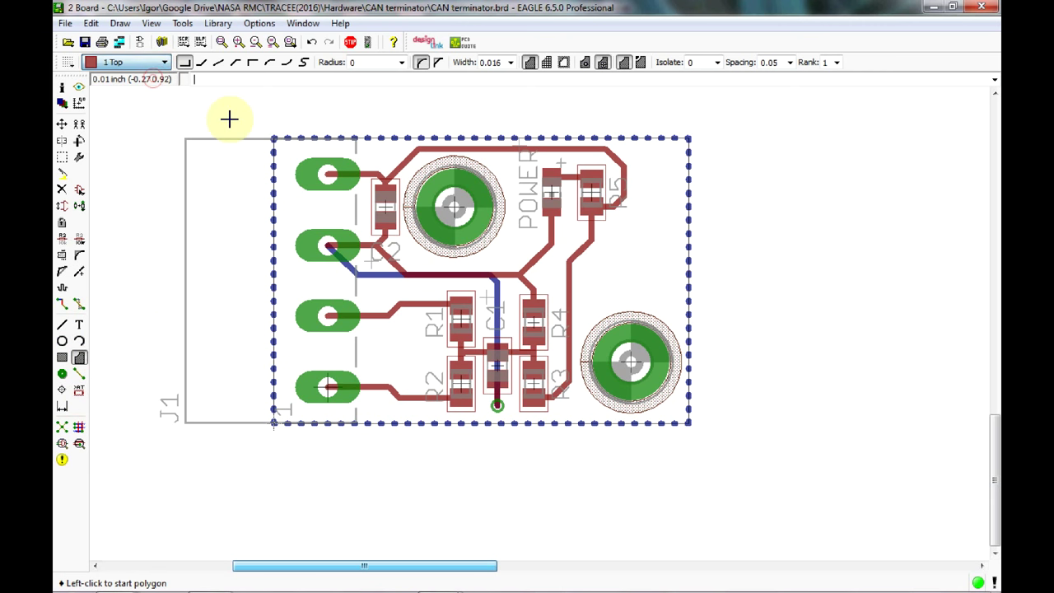
{"action": "left_click", "coordinate": [273, 138]}
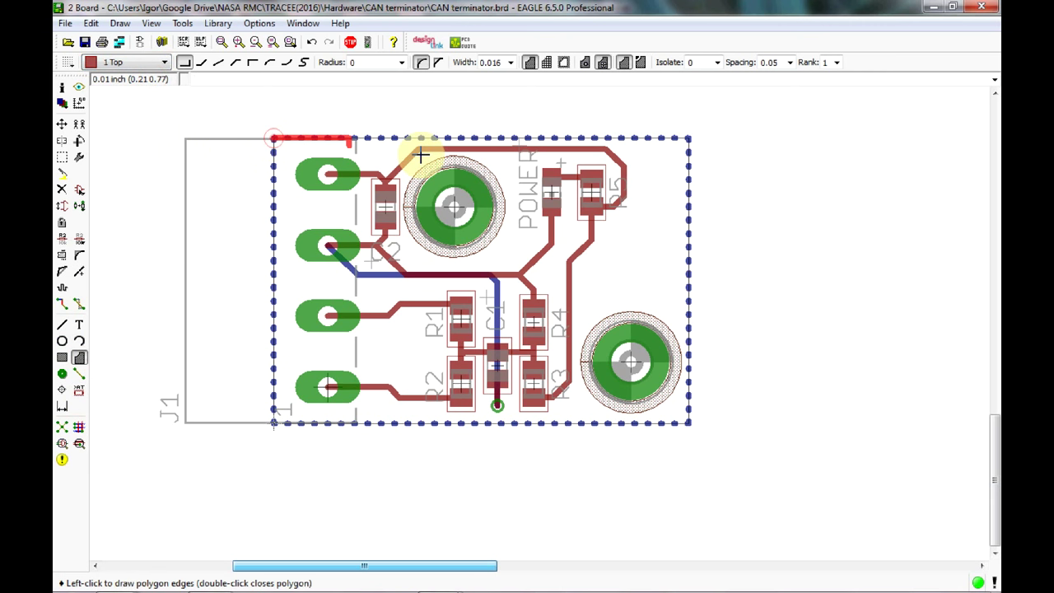
{"action": "left_click", "coordinate": [689, 422]}
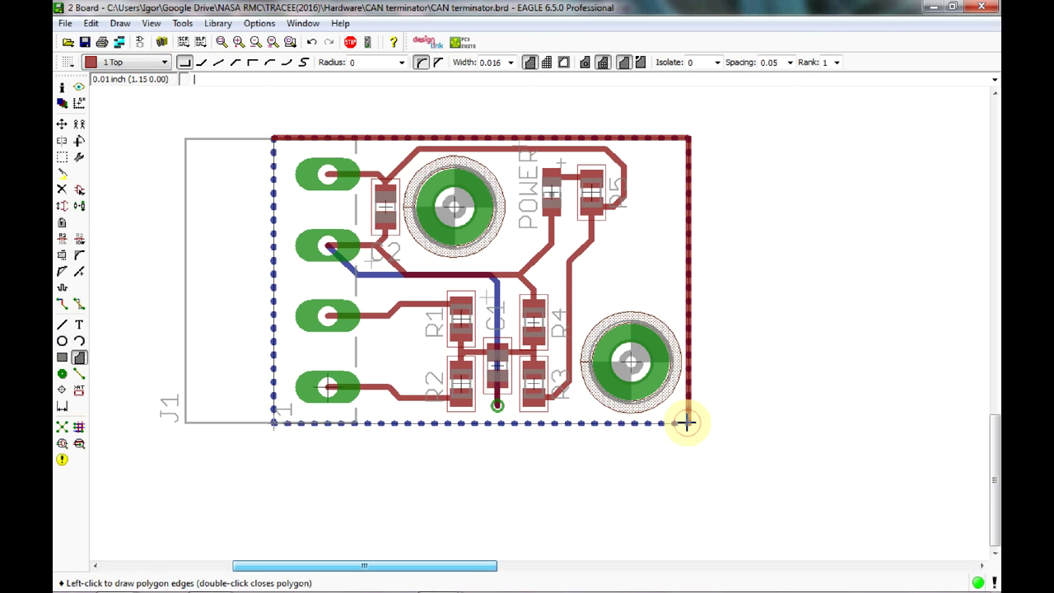
{"action": "left_click", "coordinate": [274, 138]}
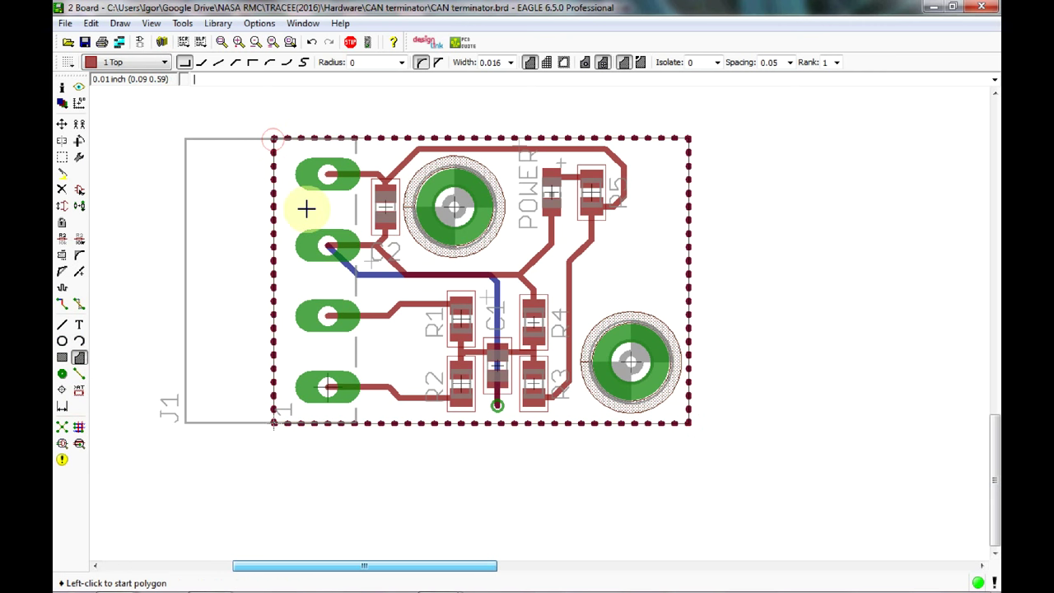
Rename the top pour's signal from N$4 to GND.
{"action": "left_click", "coordinate": [63, 243]}
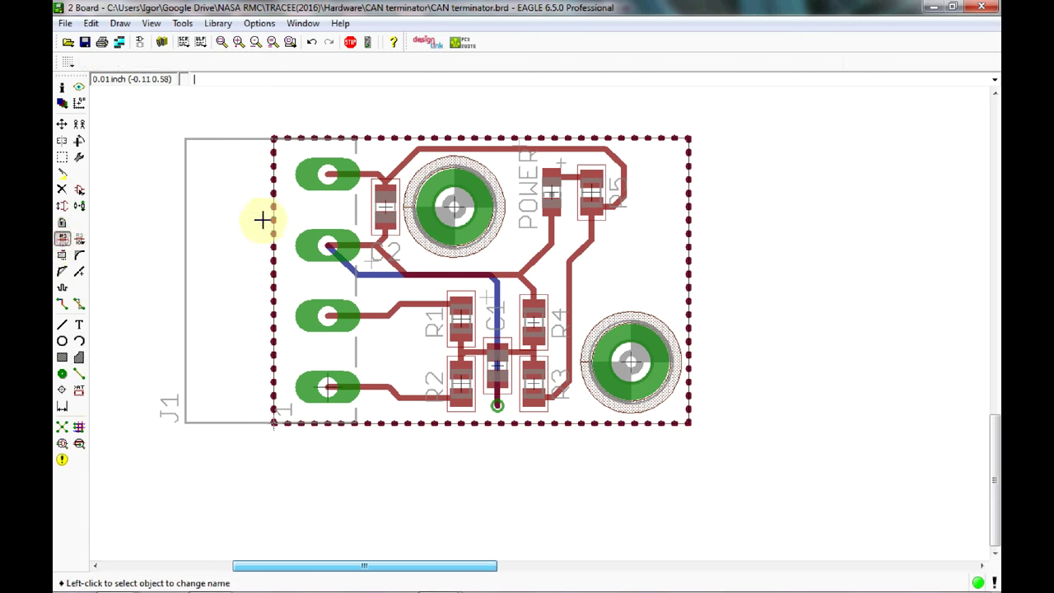
{"action": "left_click", "coordinate": [273, 221]}
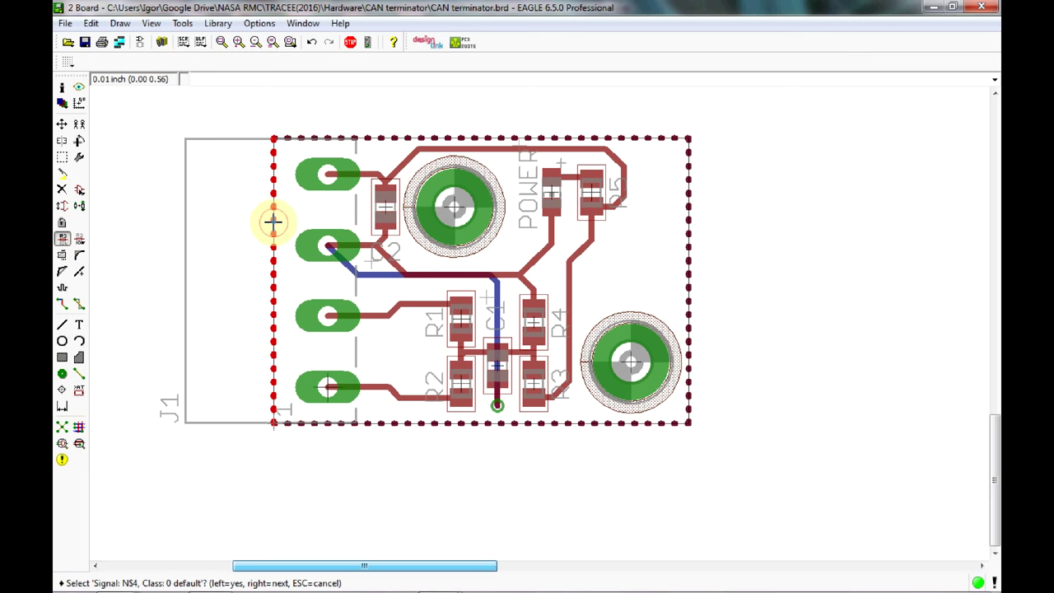
{"action": "left_click", "coordinate": [274, 220]}
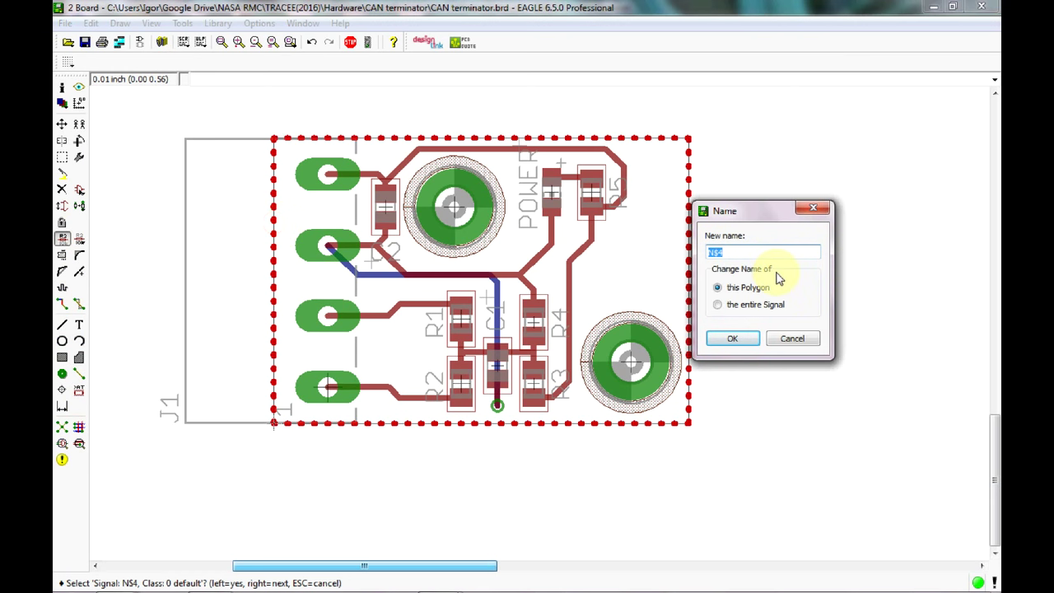
{"action": "type", "text": "GND"}
{"action": "left_click", "coordinate": [749, 344]}
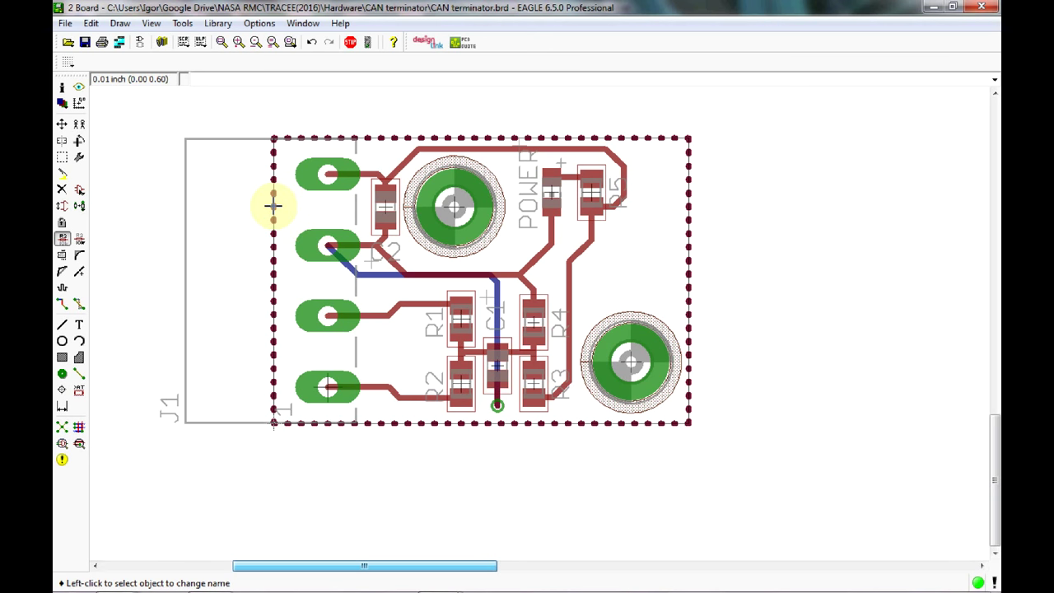
Select the bottom-layer pour with Name to confirm it is already GND.
{"action": "left_click", "coordinate": [273, 205]}
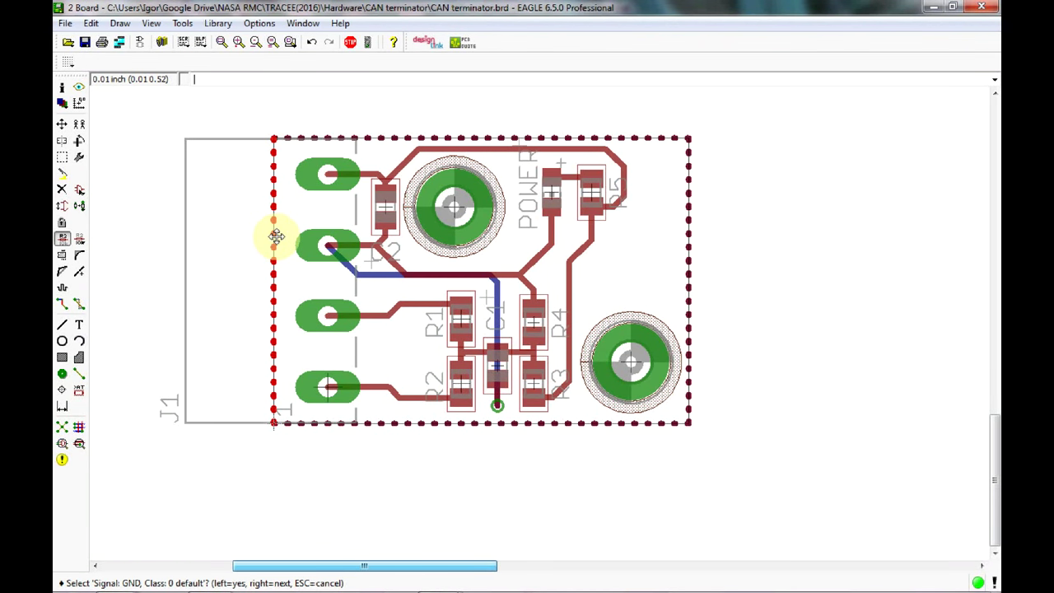
{"action": "right_click", "coordinate": [276, 236]}
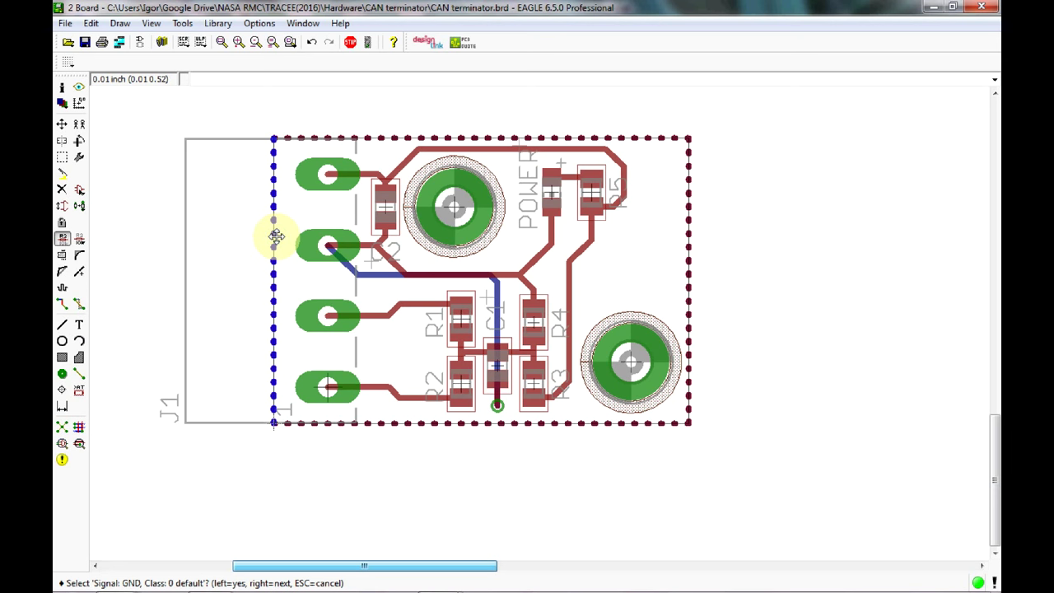
{"action": "left_click", "coordinate": [275, 237]}
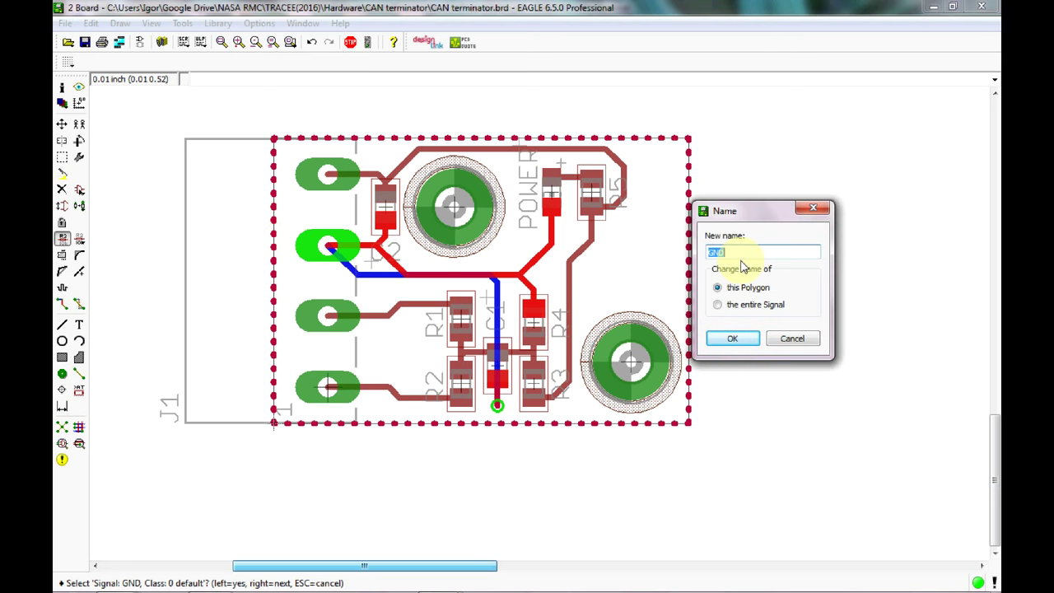
Close the Name window and run Ratsnest to flood the GND pours.
{"action": "left_click", "coordinate": [813, 207]}
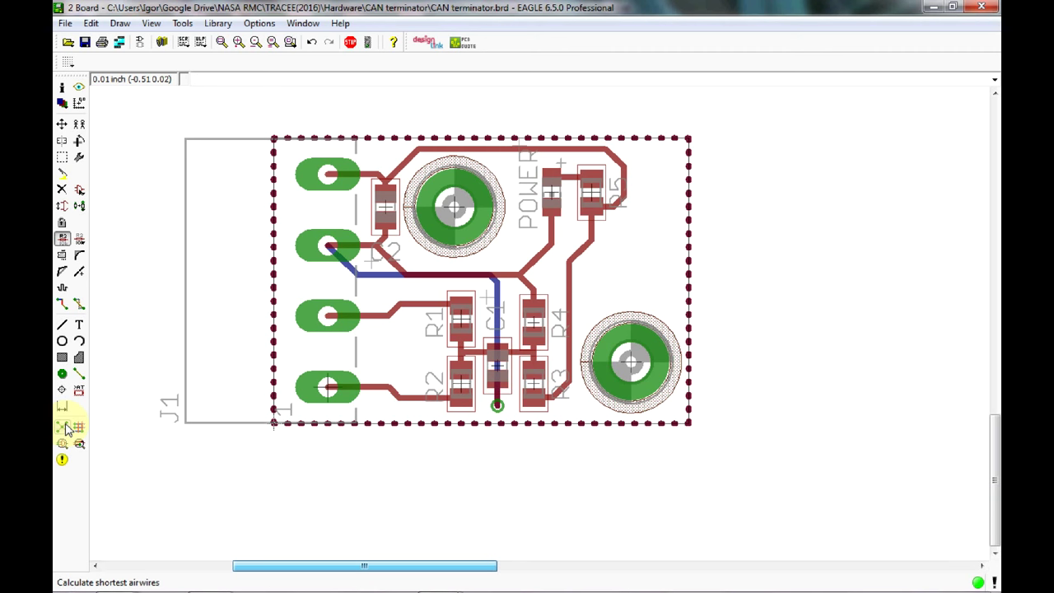
{"action": "left_click", "coordinate": [68, 428]}
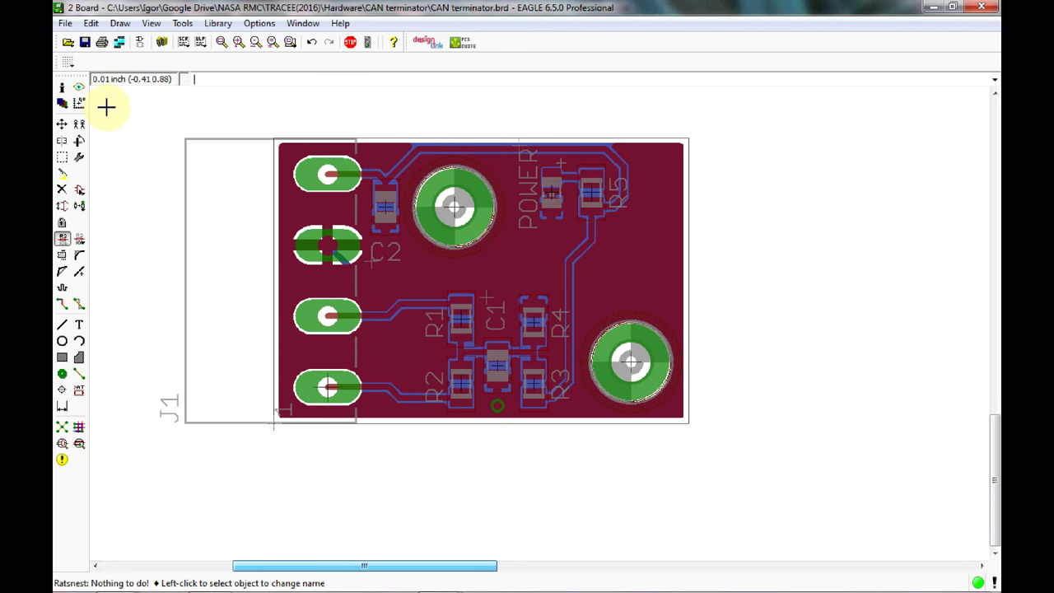
Copy the GND via below C1 to two spots left of R1/R2.
{"action": "left_click", "coordinate": [80, 125]}
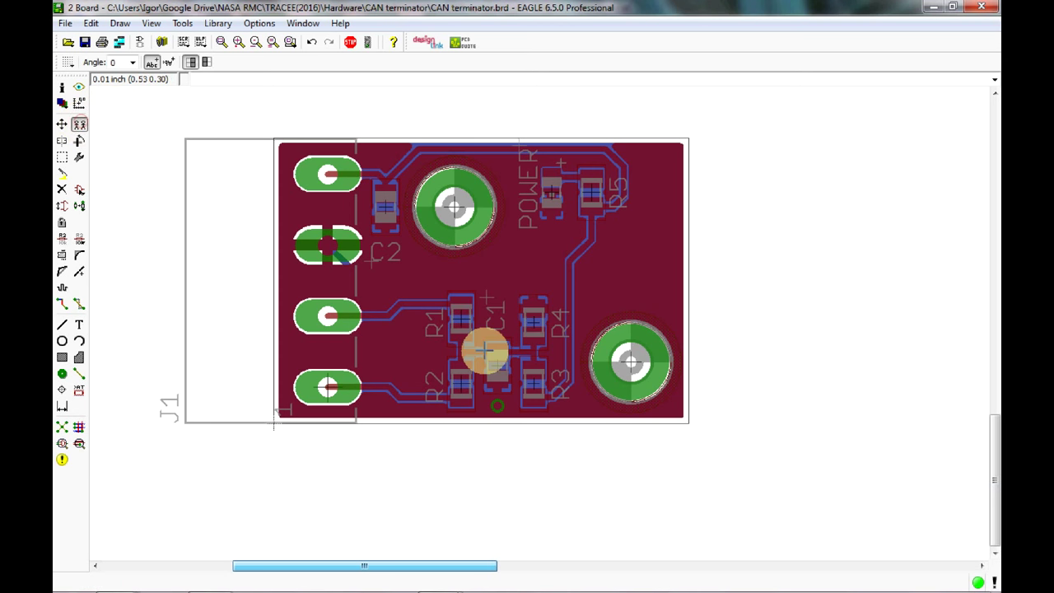
{"action": "left_click", "coordinate": [498, 403]}
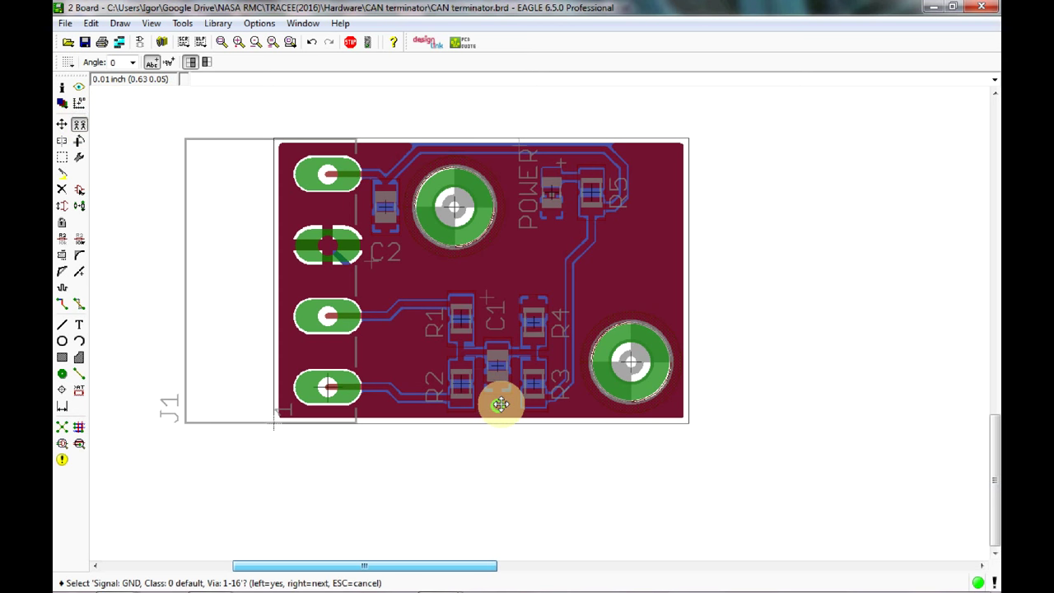
{"action": "left_click", "coordinate": [498, 401]}
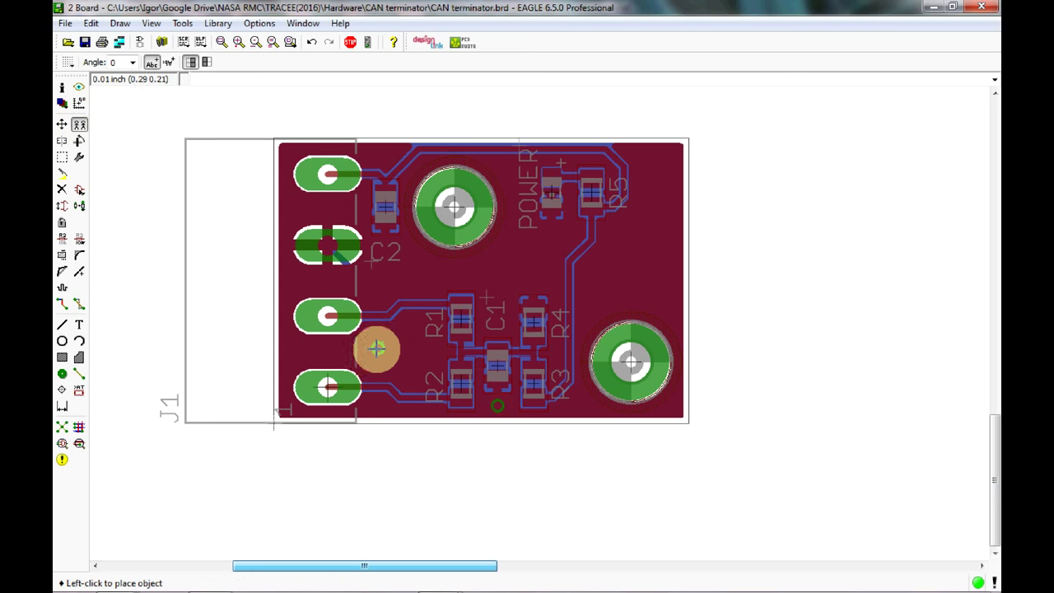
{"action": "left_click", "coordinate": [373, 352]}
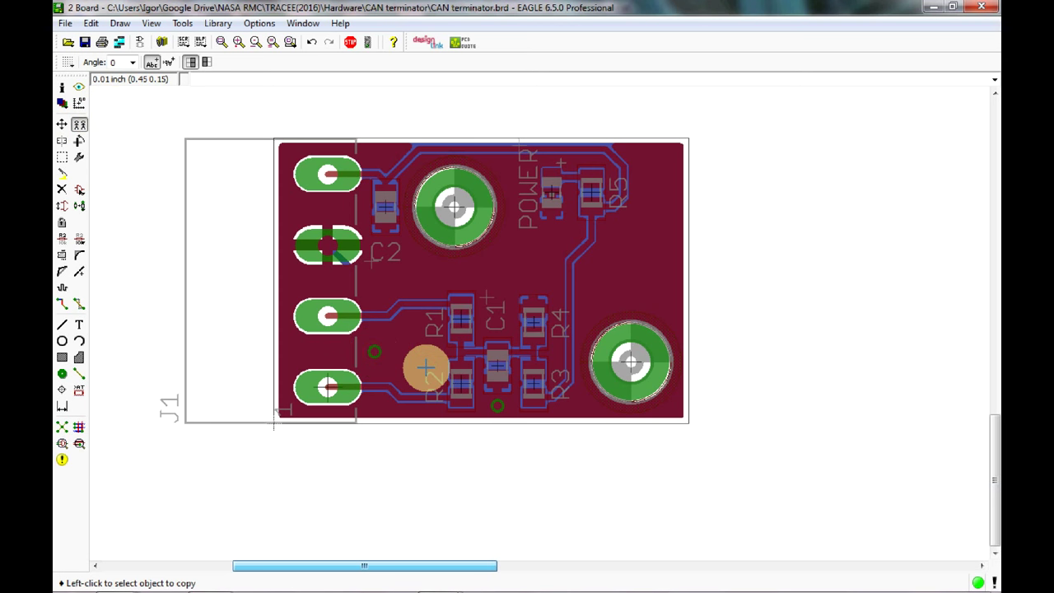
{"action": "left_click", "coordinate": [374, 352]}
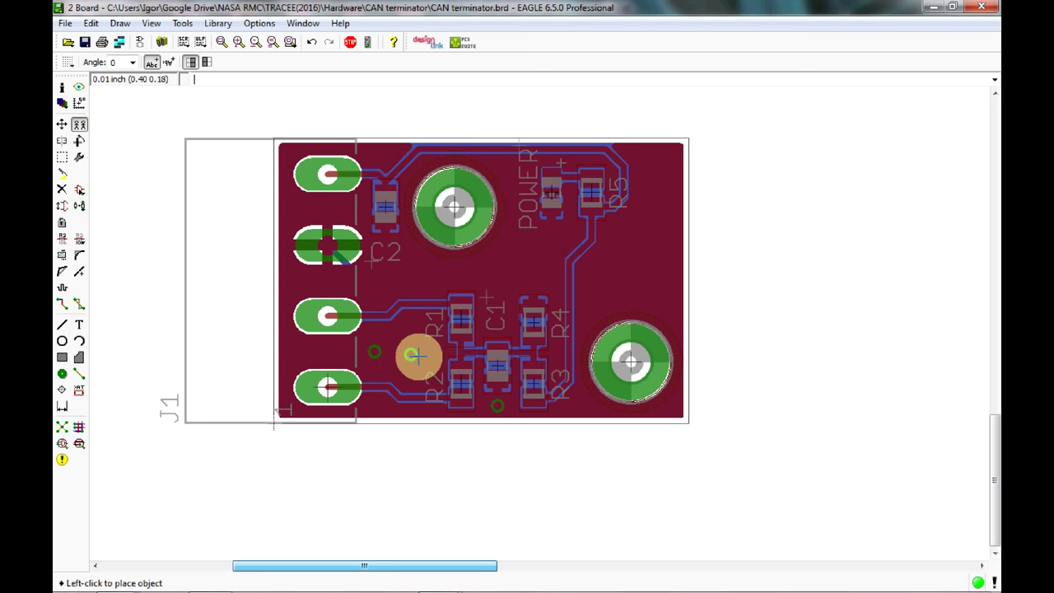
{"action": "left_click", "coordinate": [410, 352]}
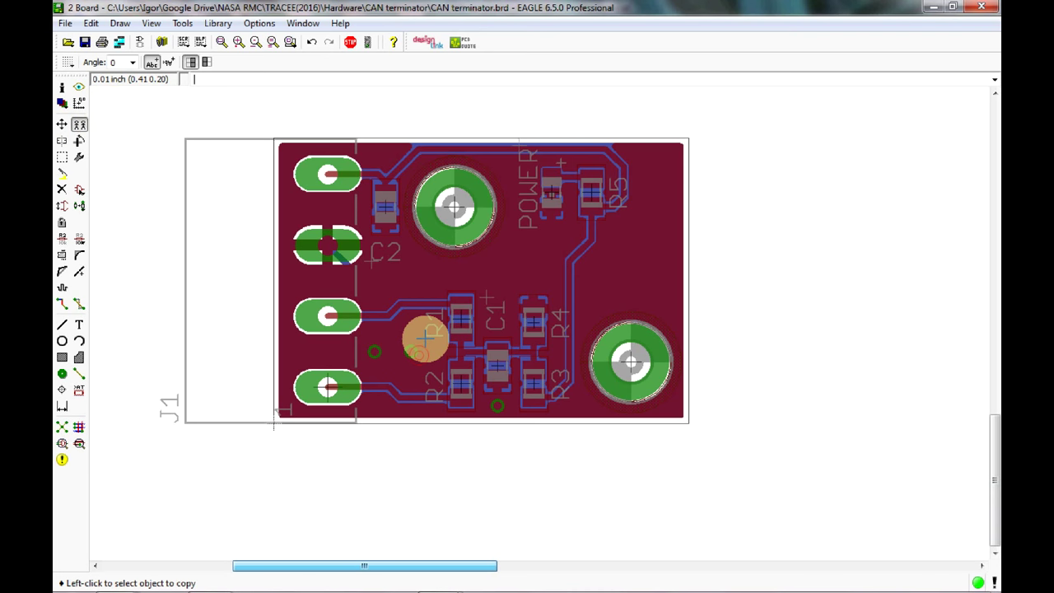
Set the grid size to 0.05 inch.
{"action": "left_click", "coordinate": [68, 61]}
{"action": "type", "text": "0.0"}
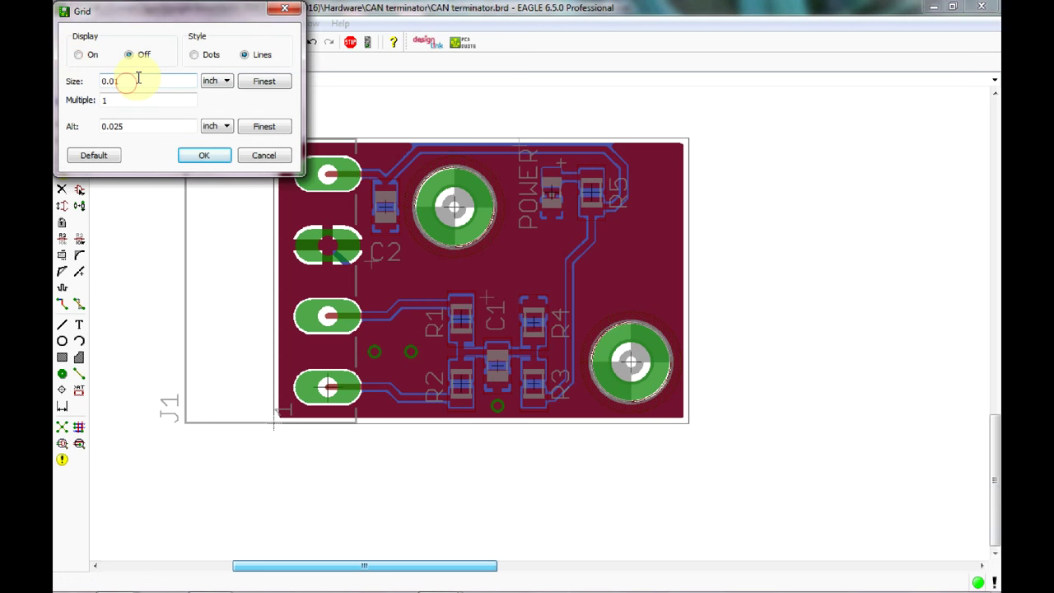
{"action": "type", "text": "5"}
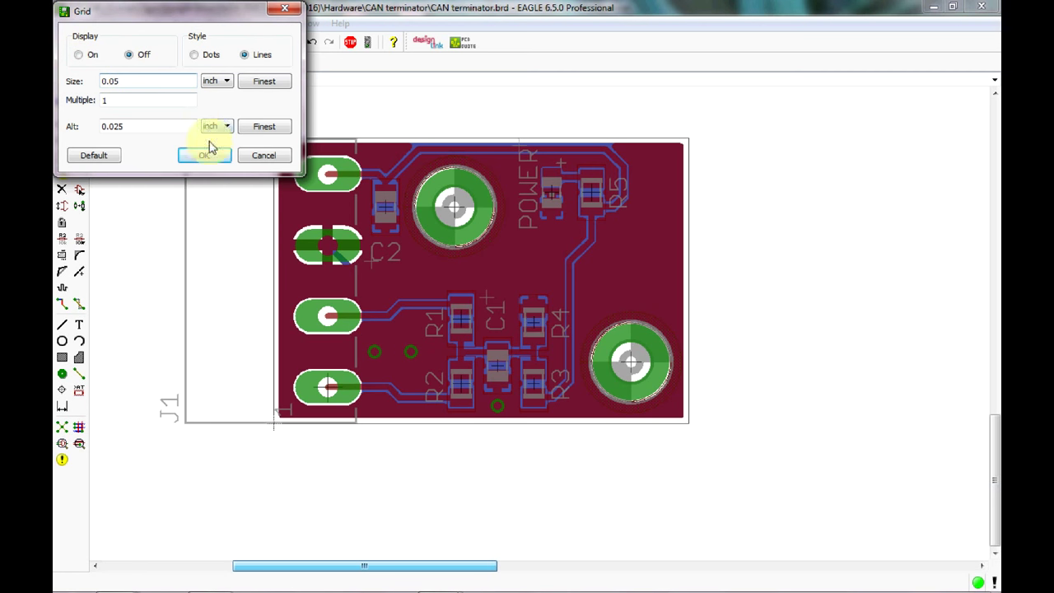
{"action": "left_click", "coordinate": [206, 152]}
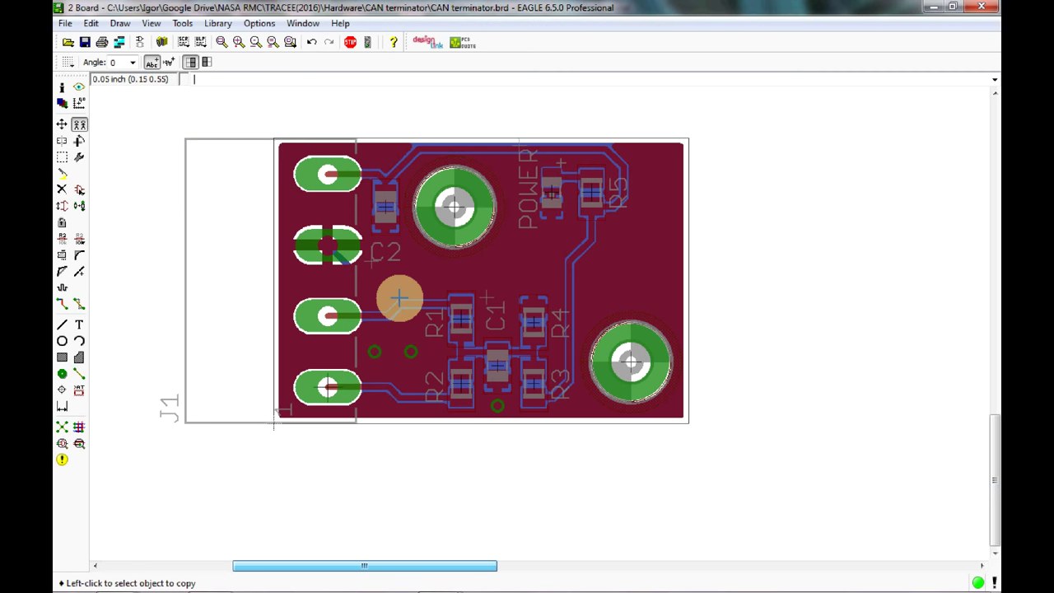
Copy the GND via to the board's top-right corner.
{"action": "left_click", "coordinate": [519, 387]}
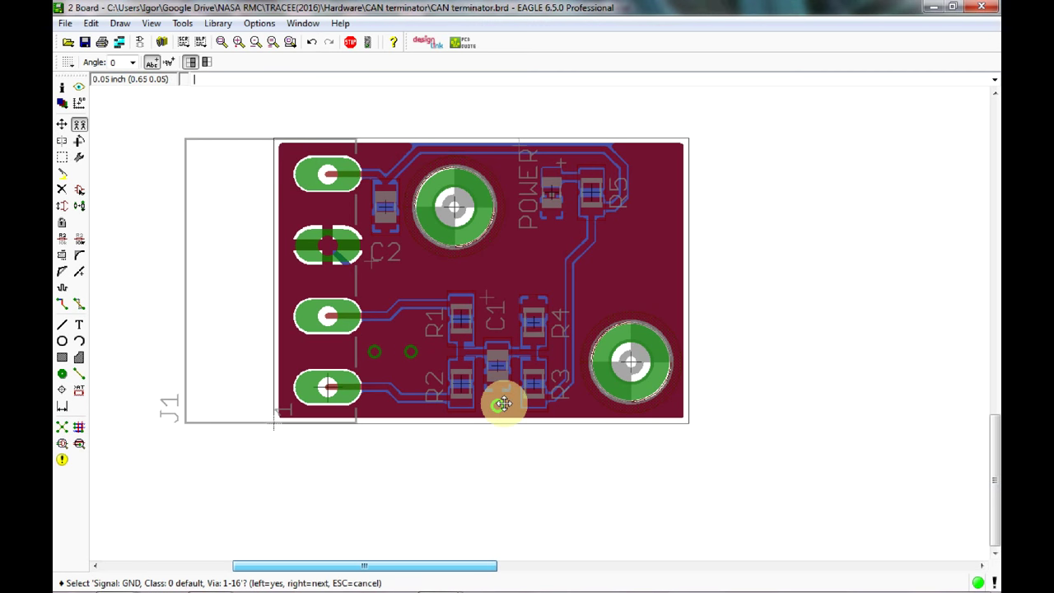
{"action": "left_click", "coordinate": [498, 403]}
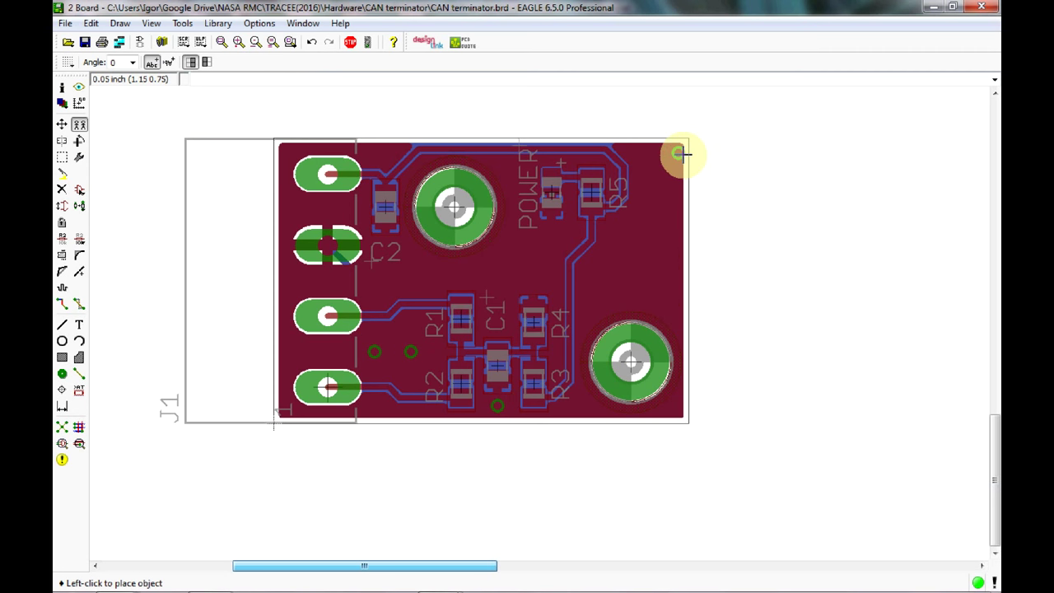
{"action": "left_click", "coordinate": [642, 153]}
Start changing the grid size by deleting the last digit of 0.05.
{"action": "left_click", "coordinate": [67, 62]}
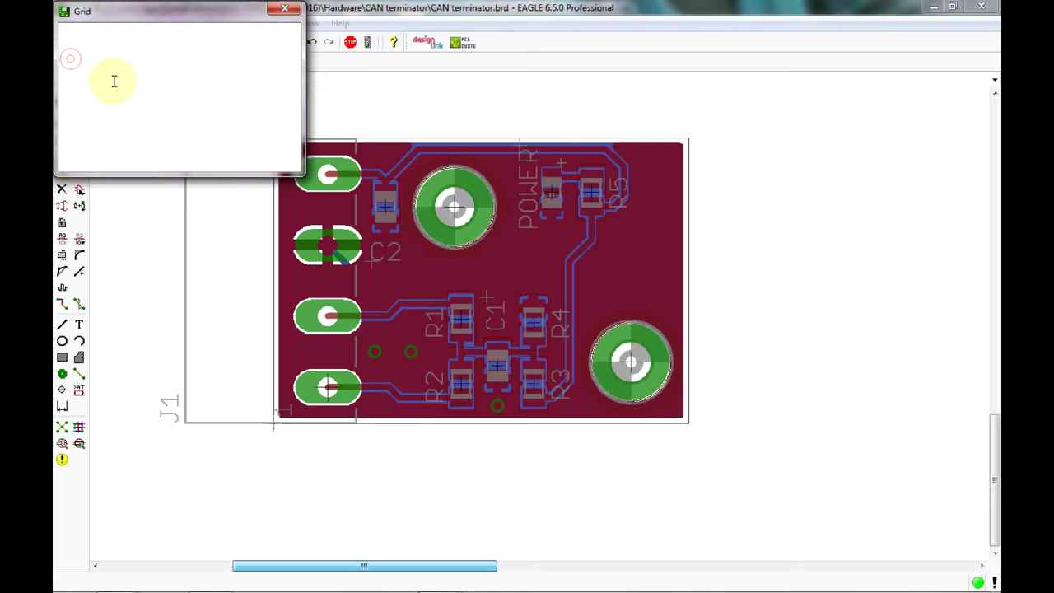
{"action": "left_click", "coordinate": [136, 82]}
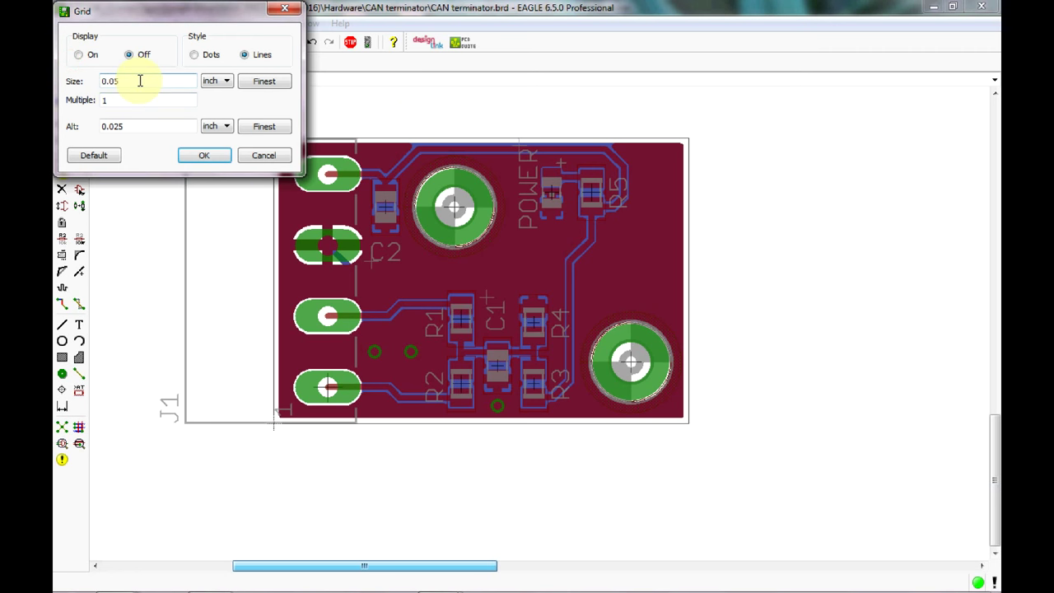
{"action": "key", "text": "BackSpace"}
Set a 0.01 inch grid and copy GND vias along the right edge and top-right corner.
{"action": "type", "text": "1"}
{"action": "left_click", "coordinate": [206, 154]}
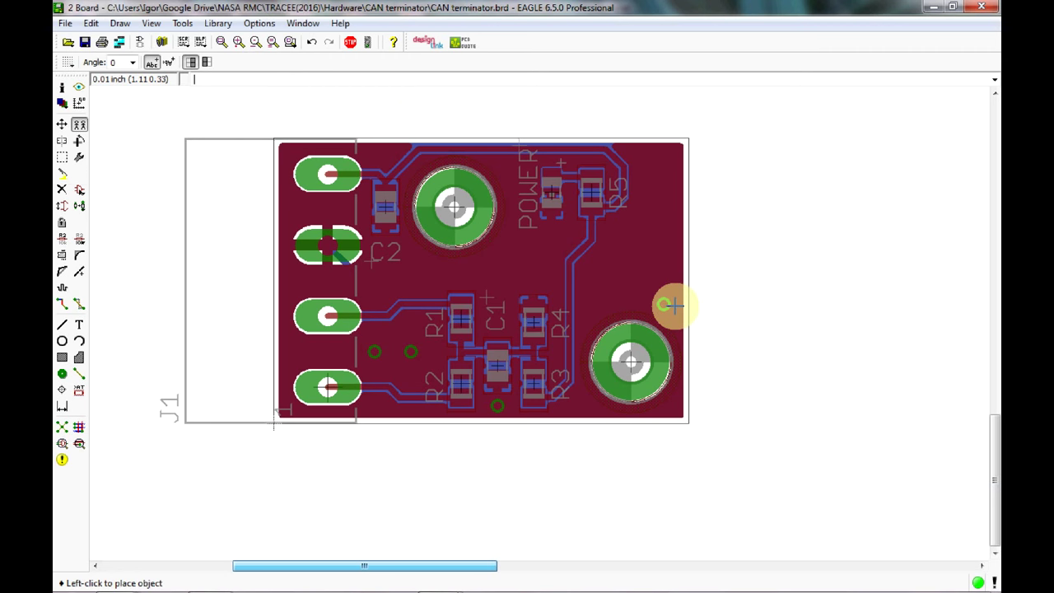
{"action": "left_click", "coordinate": [682, 308]}
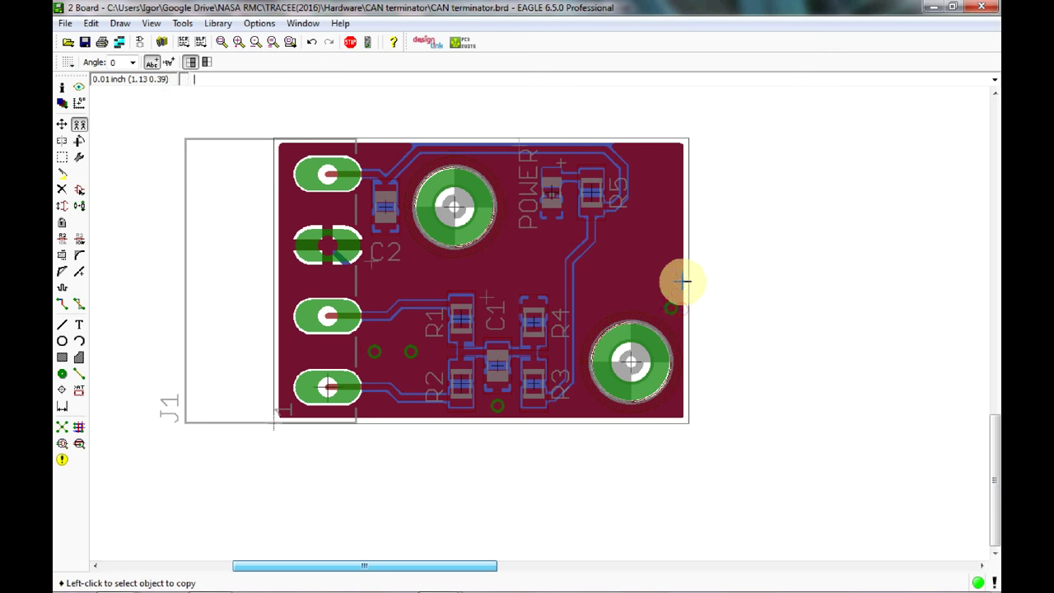
{"action": "left_click", "coordinate": [669, 303]}
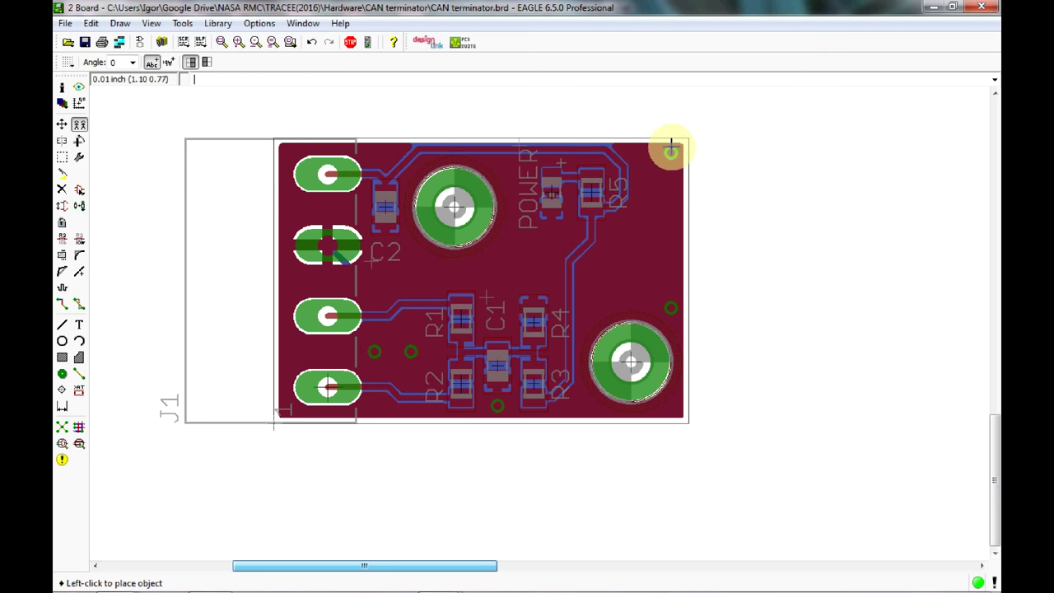
{"action": "left_click", "coordinate": [671, 150]}
{"action": "left_click", "coordinate": [671, 151]}
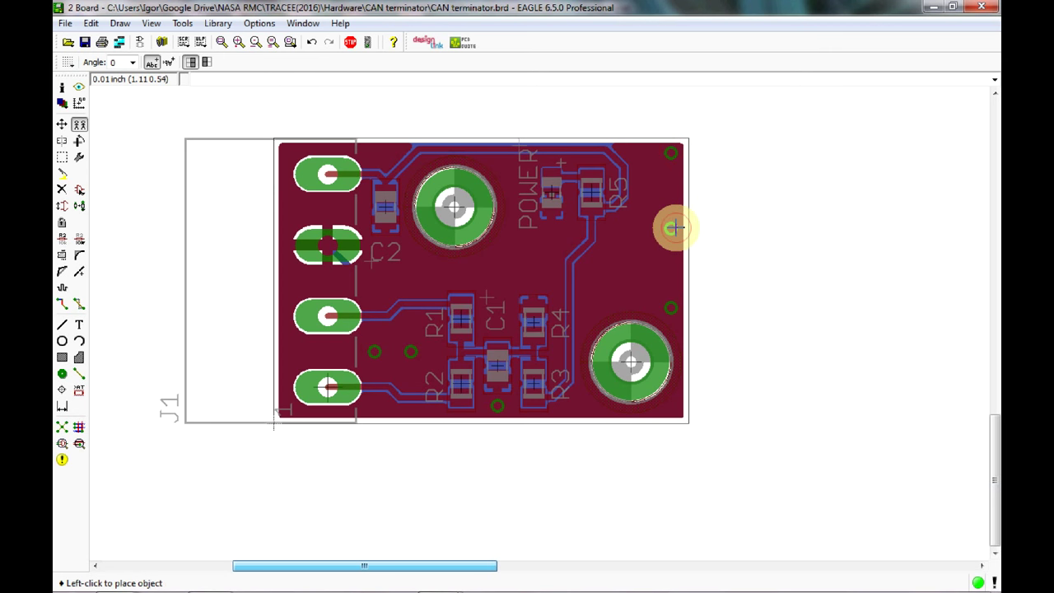
{"action": "left_click", "coordinate": [672, 228]}
Copy GND vias between J1's second, third and fourth pads.
{"action": "left_click", "coordinate": [673, 227]}
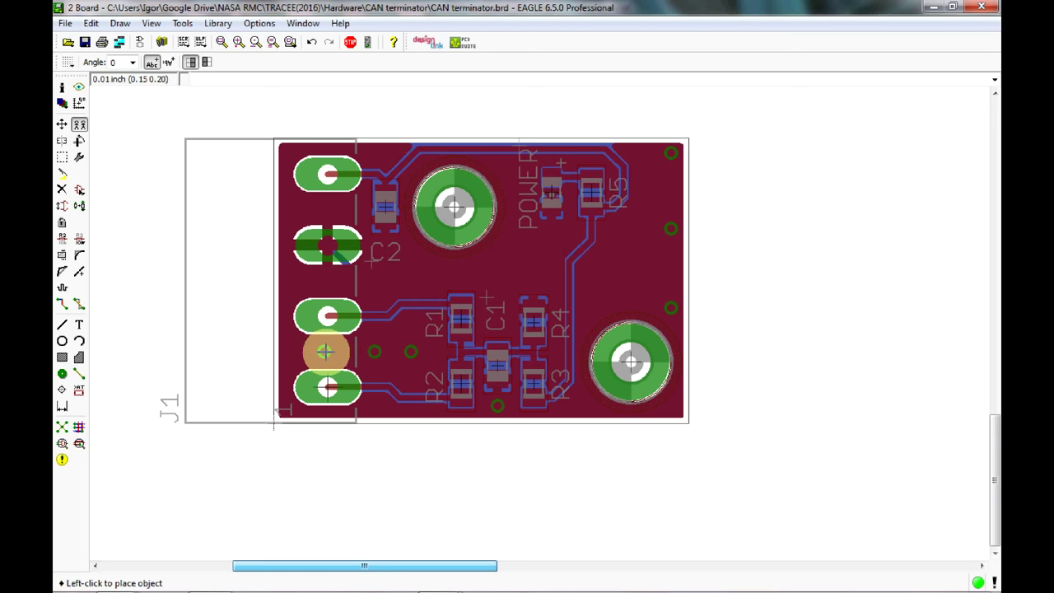
{"action": "left_click", "coordinate": [325, 351]}
{"action": "left_click", "coordinate": [325, 351]}
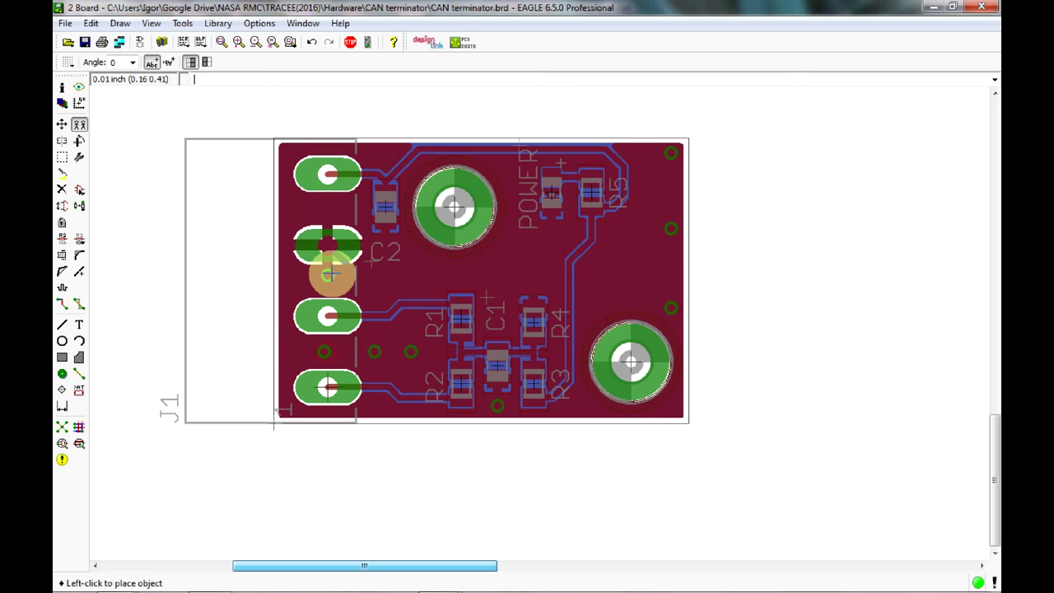
{"action": "left_click", "coordinate": [325, 281]}
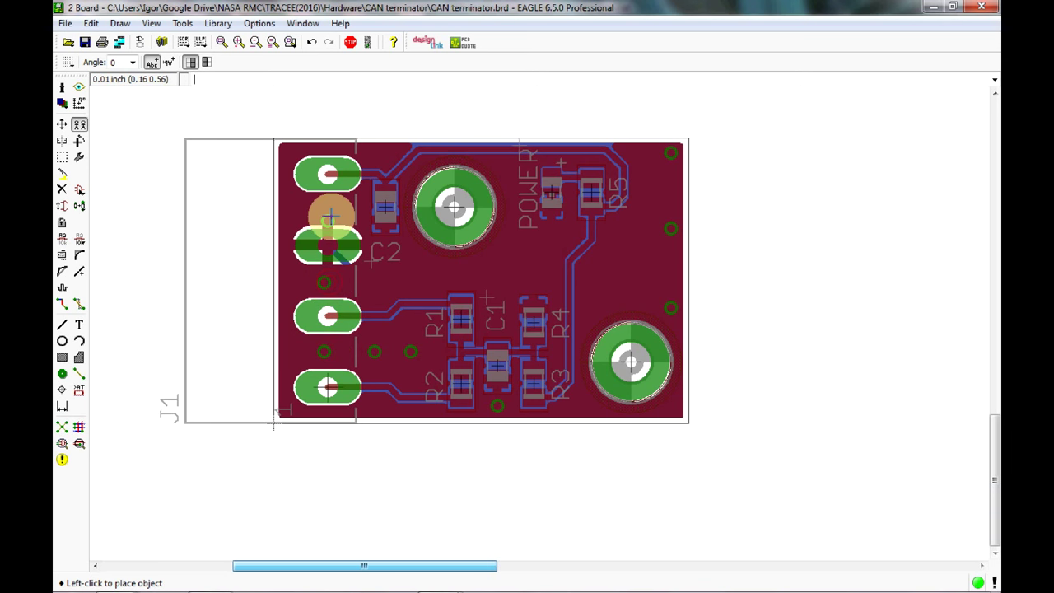
{"action": "key", "text": "Escape"}
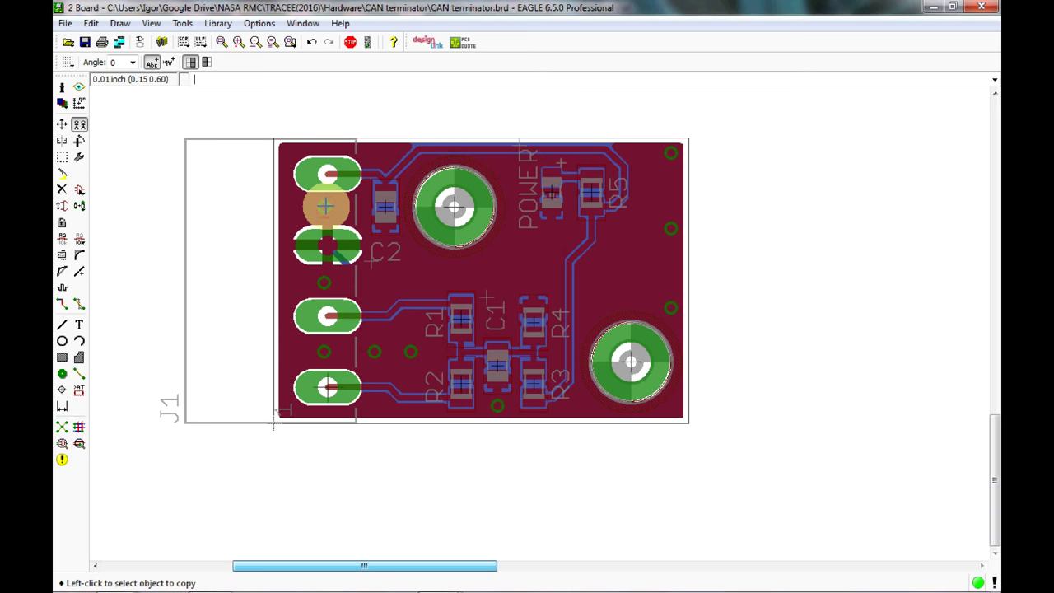
Copy vias below the top-left mounting hole, below the POWER label, and near R3.
{"action": "left_click", "coordinate": [325, 205]}
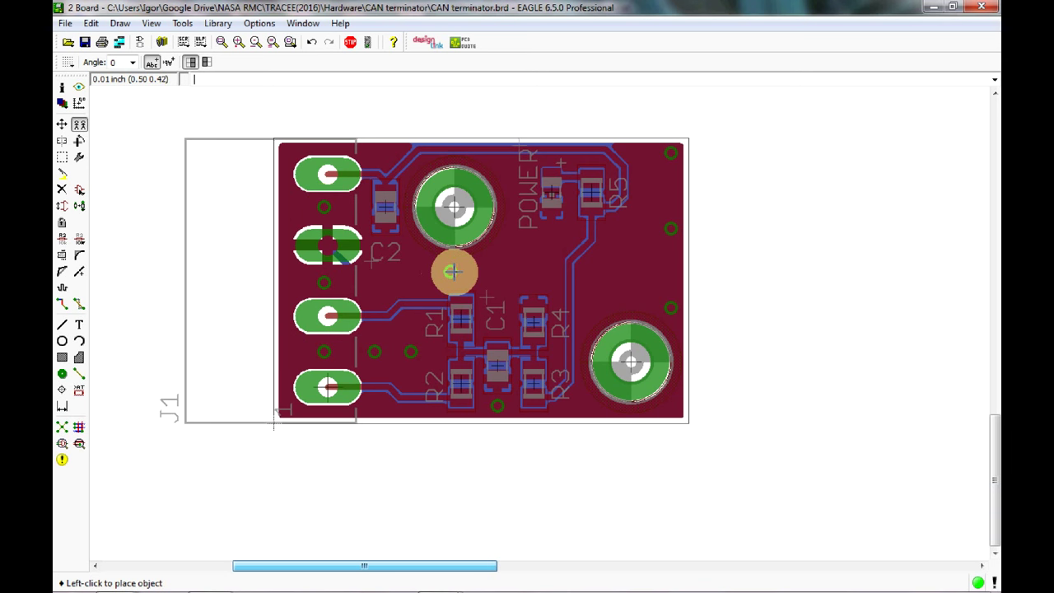
{"action": "left_click", "coordinate": [455, 271]}
{"action": "left_click", "coordinate": [464, 268]}
{"action": "left_click", "coordinate": [460, 271]}
{"action": "left_click", "coordinate": [514, 261]}
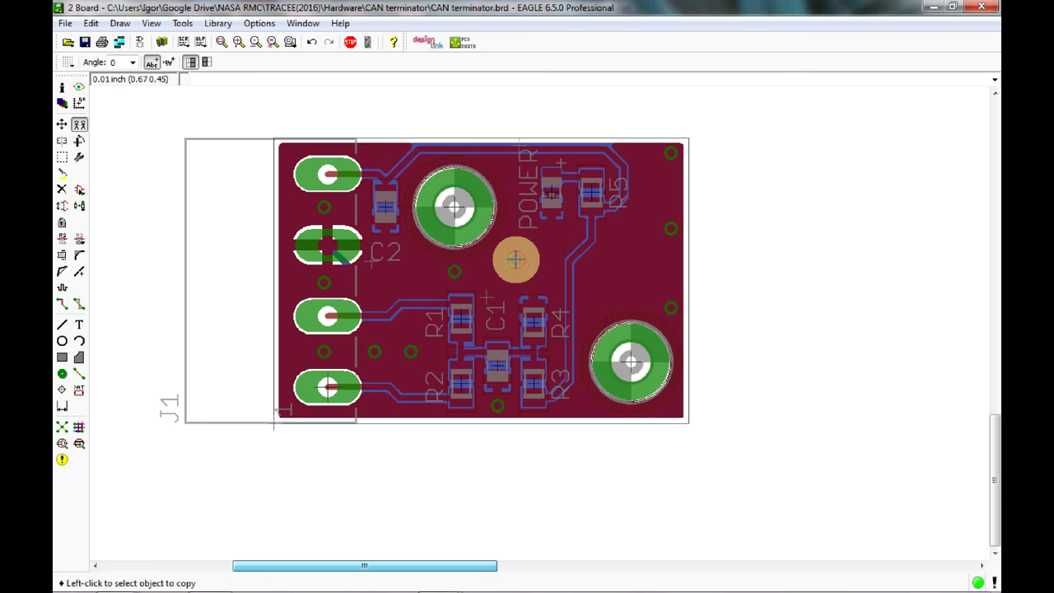
{"action": "left_click", "coordinate": [515, 260]}
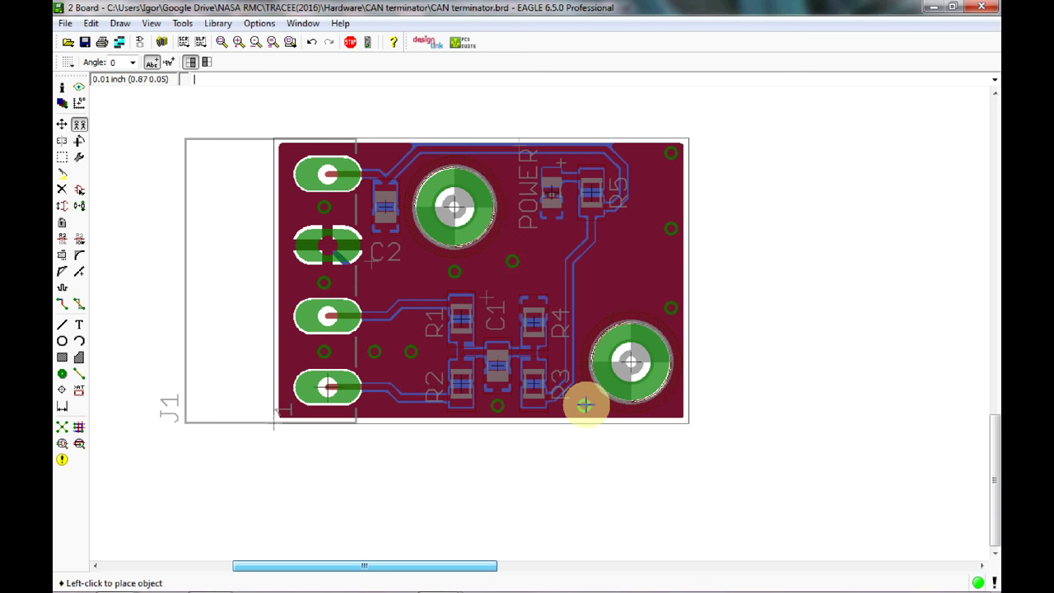
{"action": "left_click", "coordinate": [583, 405]}
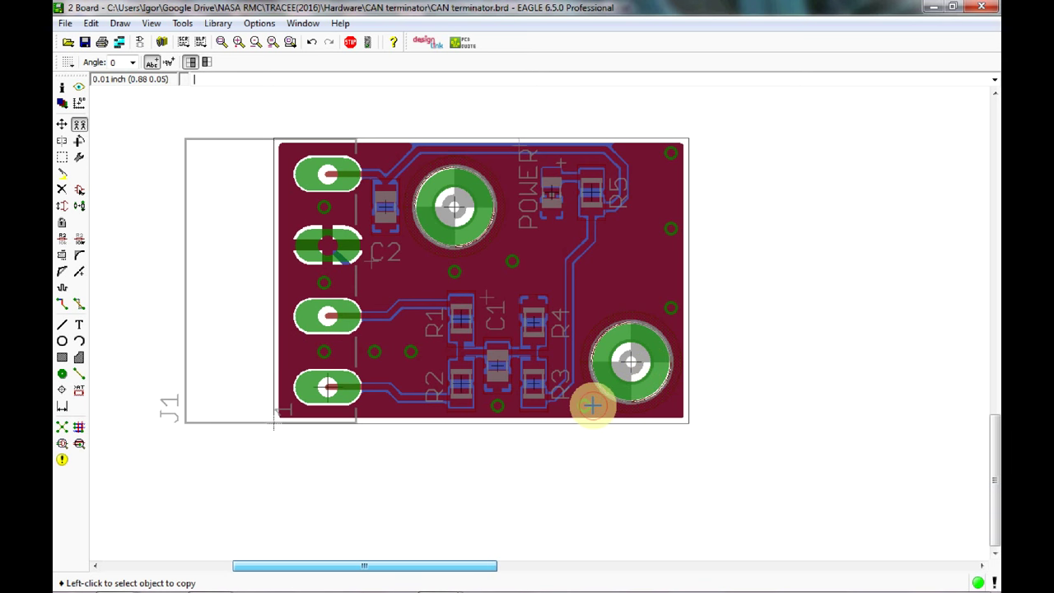
Copy more vias near the bottom-left pad, mid-board, top-right corner and top-left.
{"action": "left_click", "coordinate": [592, 405]}
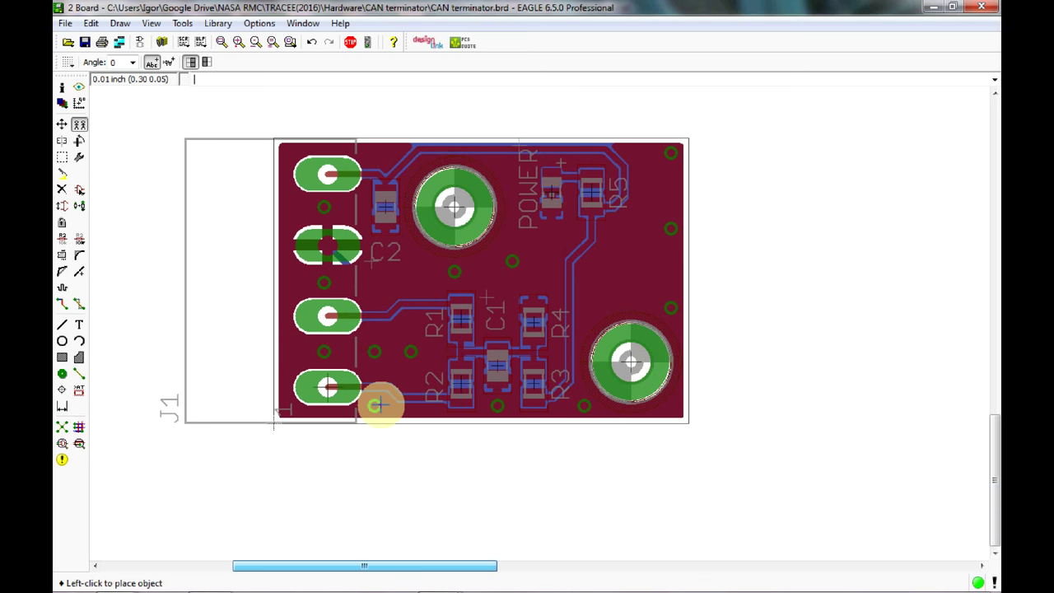
{"action": "left_click", "coordinate": [375, 404]}
{"action": "left_click", "coordinate": [585, 404]}
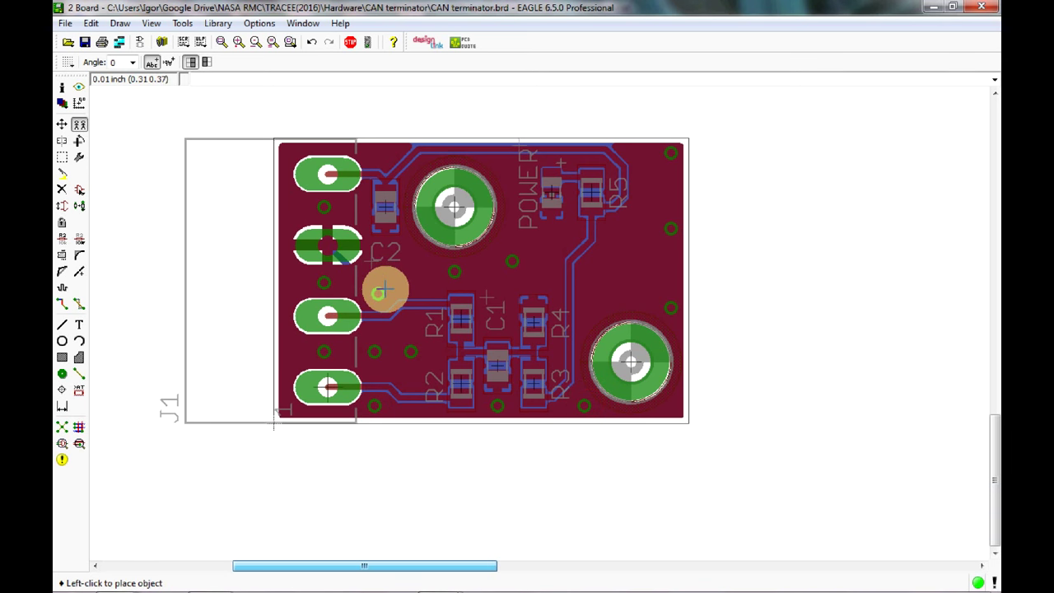
{"action": "left_click", "coordinate": [552, 308]}
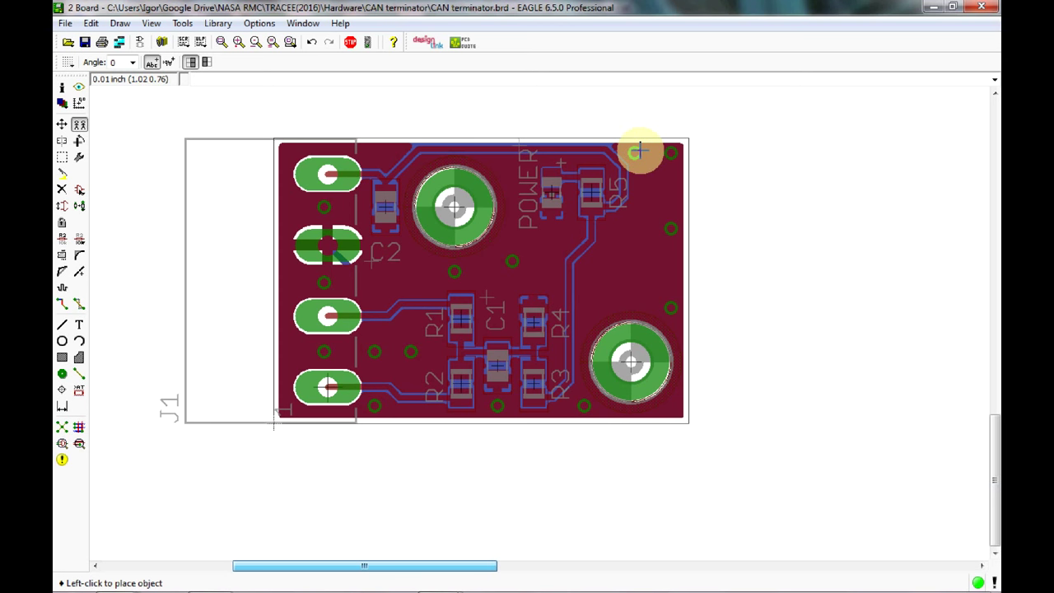
{"action": "left_click", "coordinate": [639, 153]}
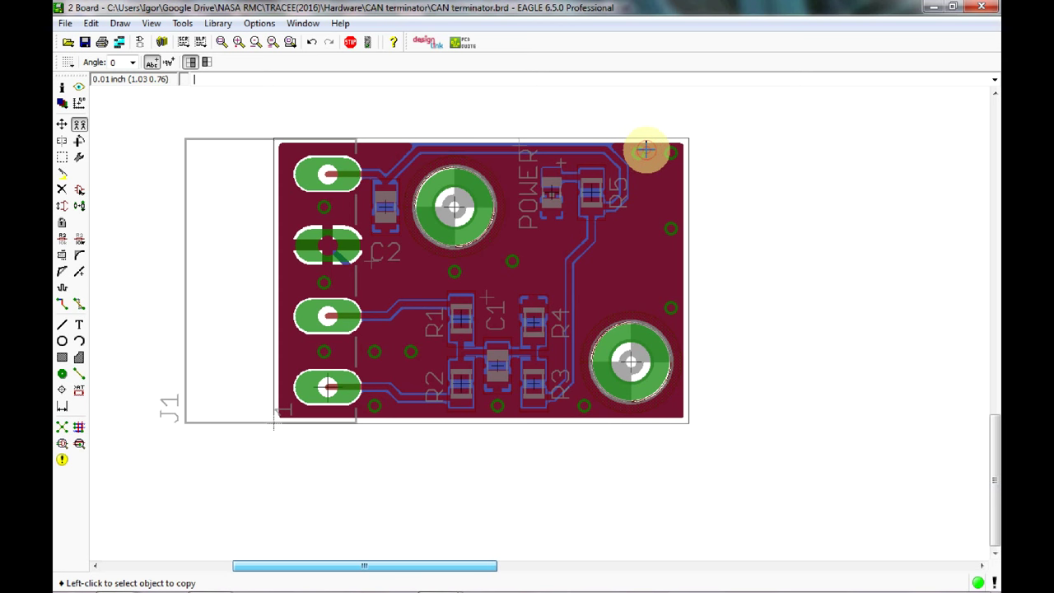
{"action": "left_click", "coordinate": [374, 404]}
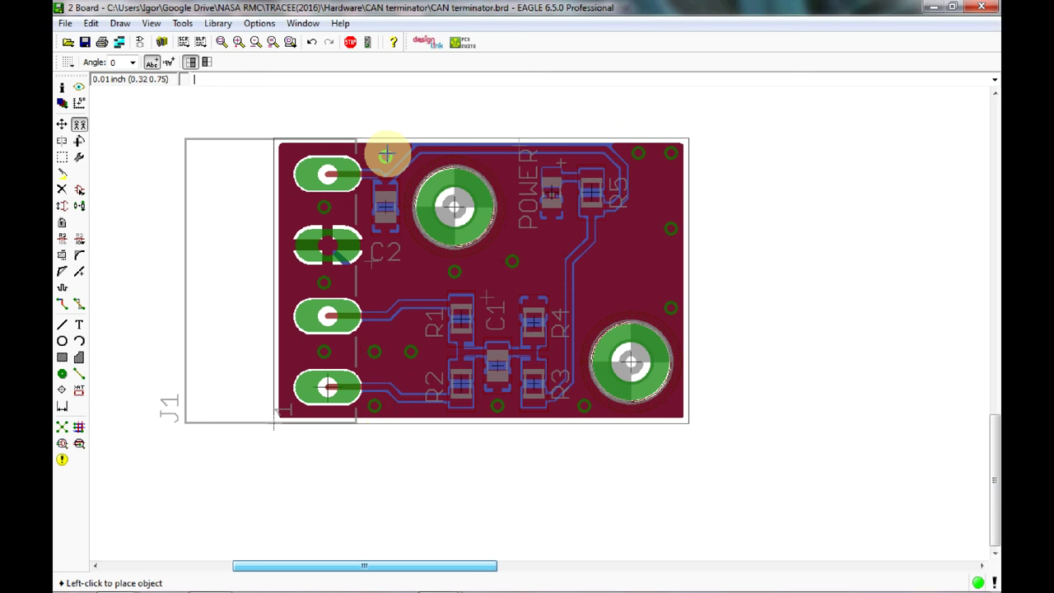
{"action": "left_click", "coordinate": [385, 155]}
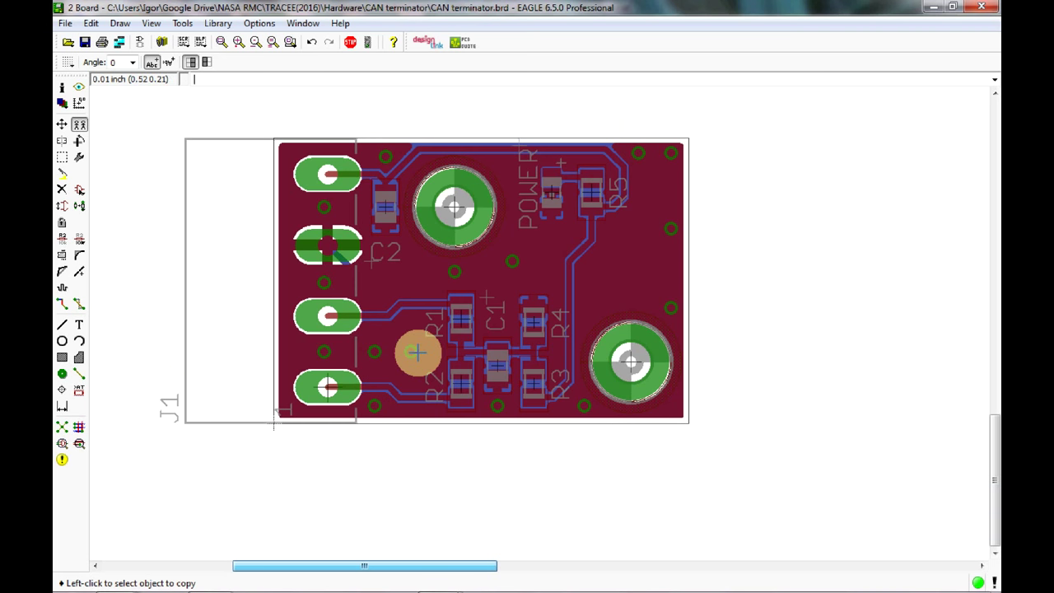
Pass the DRC with no errors, then pick OSHW-LOGO-M from the SparkFun-Aesthetics library.
{"action": "left_click", "coordinate": [79, 444]}
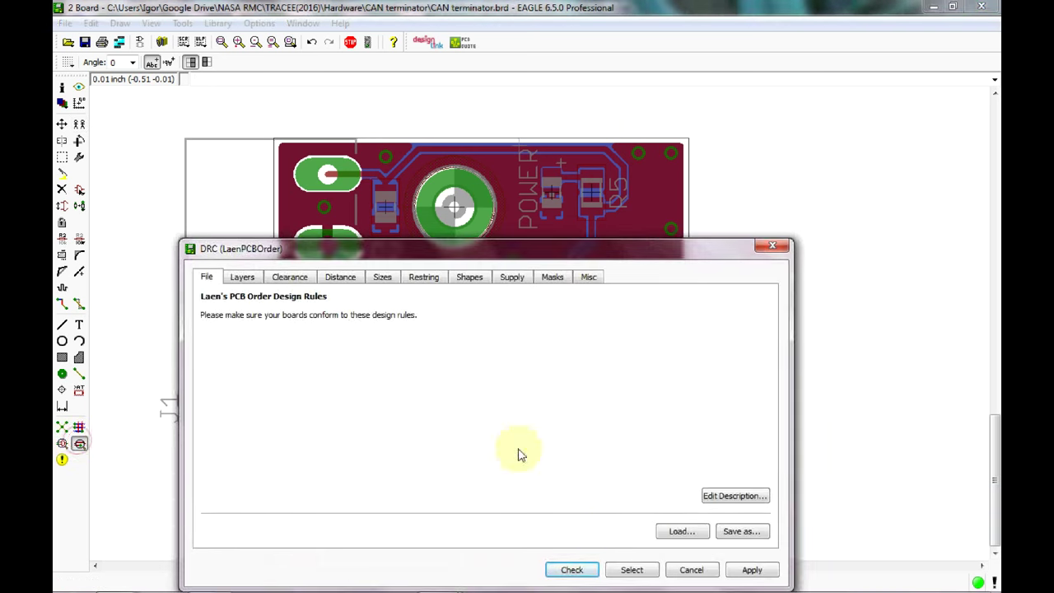
{"action": "left_click", "coordinate": [573, 569]}
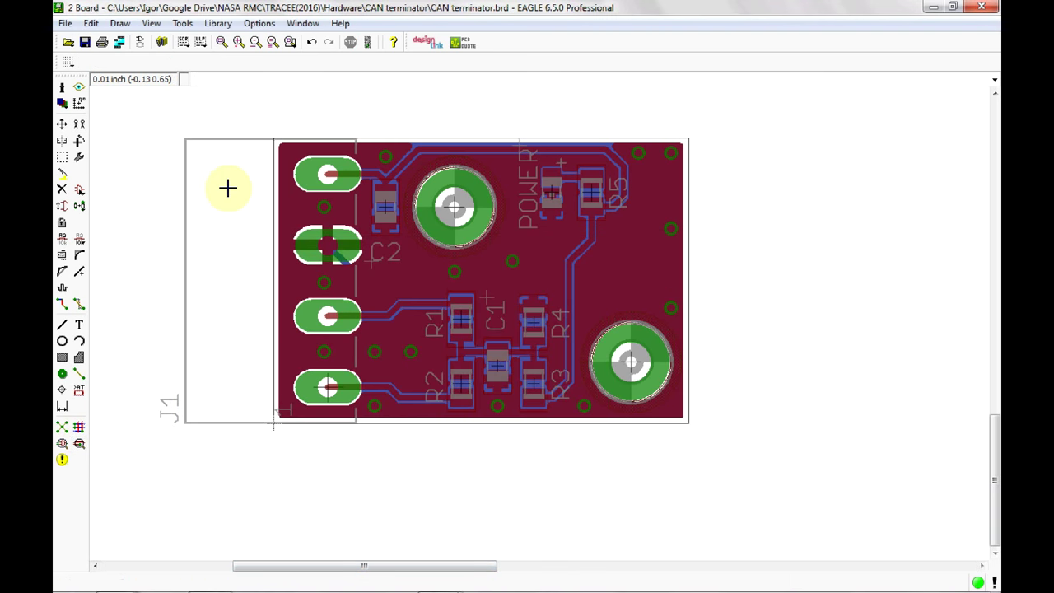
{"action": "left_click", "coordinate": [78, 205]}
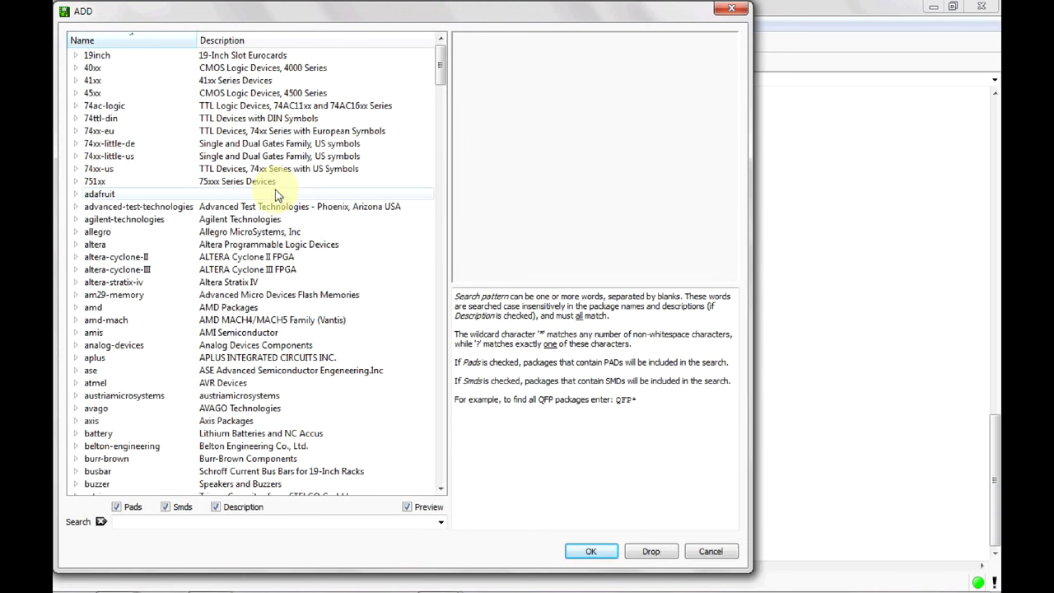
{"action": "scroll", "coordinate": [221, 296], "scroll_direction": "down", "scroll_amount": 20}
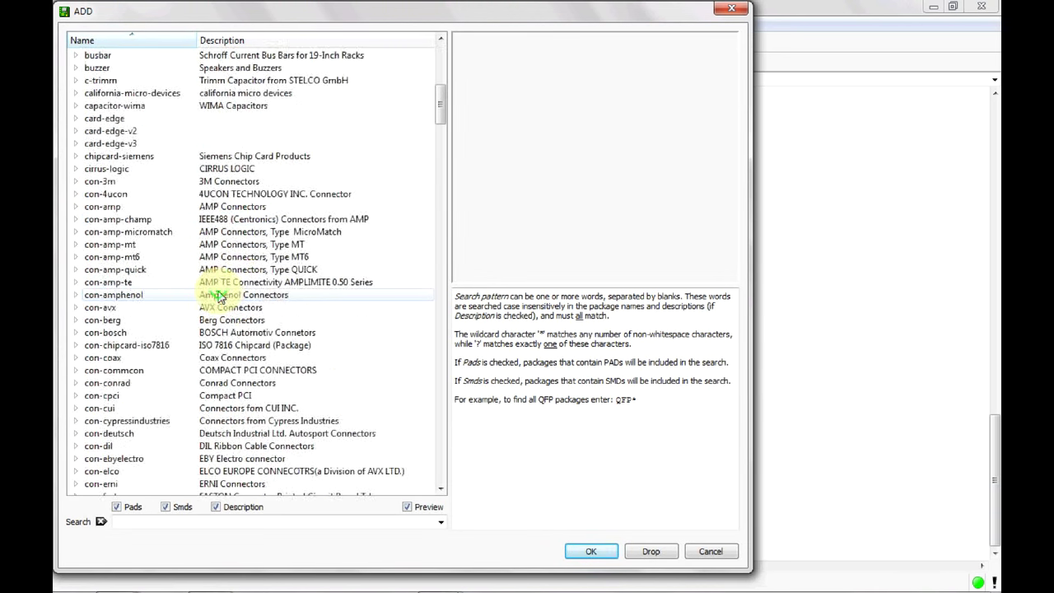
{"action": "scroll", "coordinate": [231, 338], "scroll_direction": "down", "scroll_amount": 20}
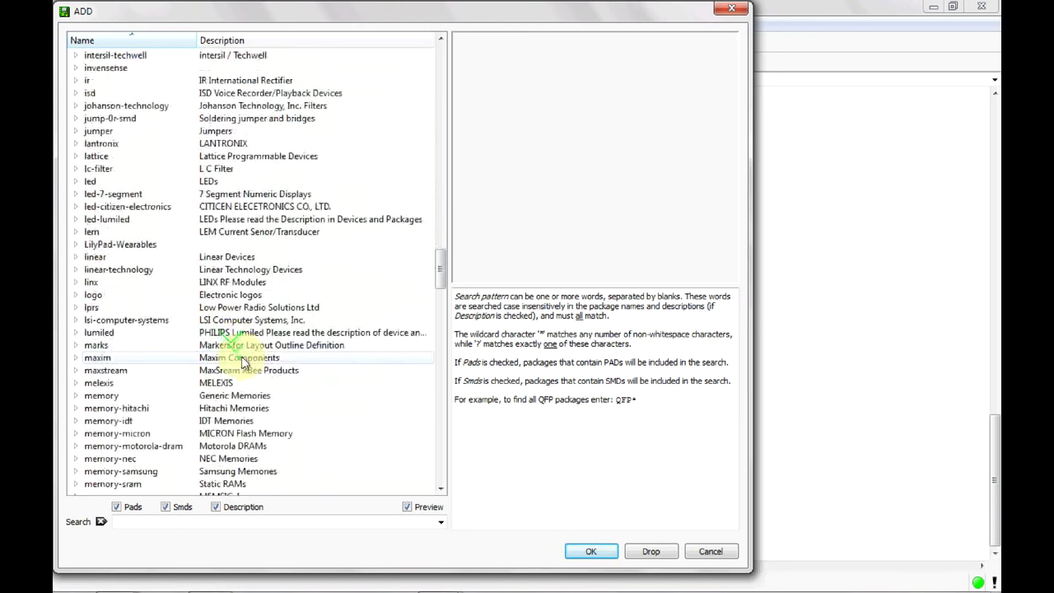
{"action": "scroll", "coordinate": [242, 360], "scroll_direction": "down", "scroll_amount": 18}
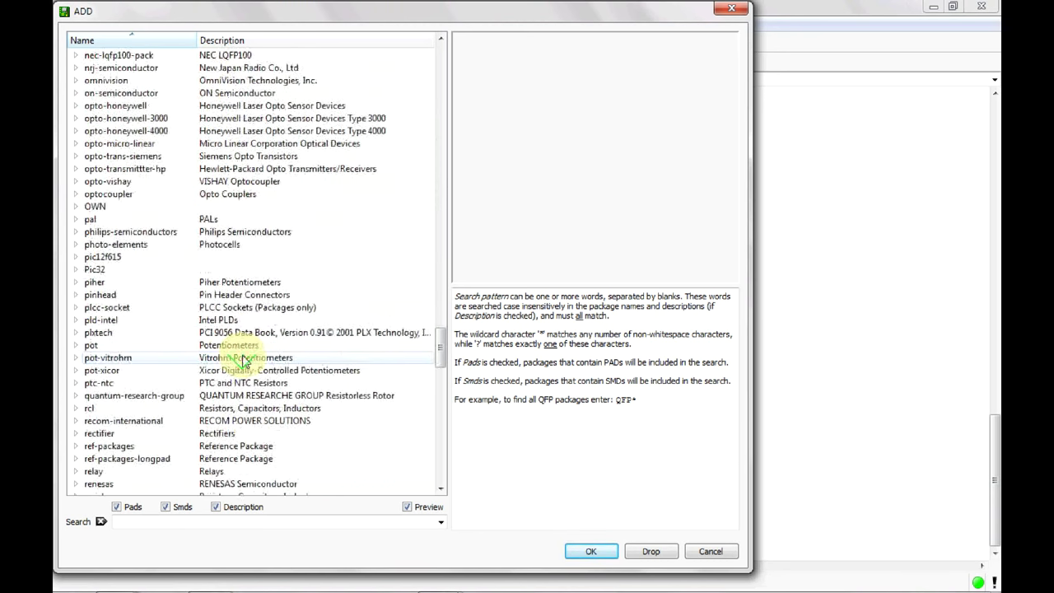
{"action": "scroll", "coordinate": [244, 359], "scroll_direction": "down", "scroll_amount": 1}
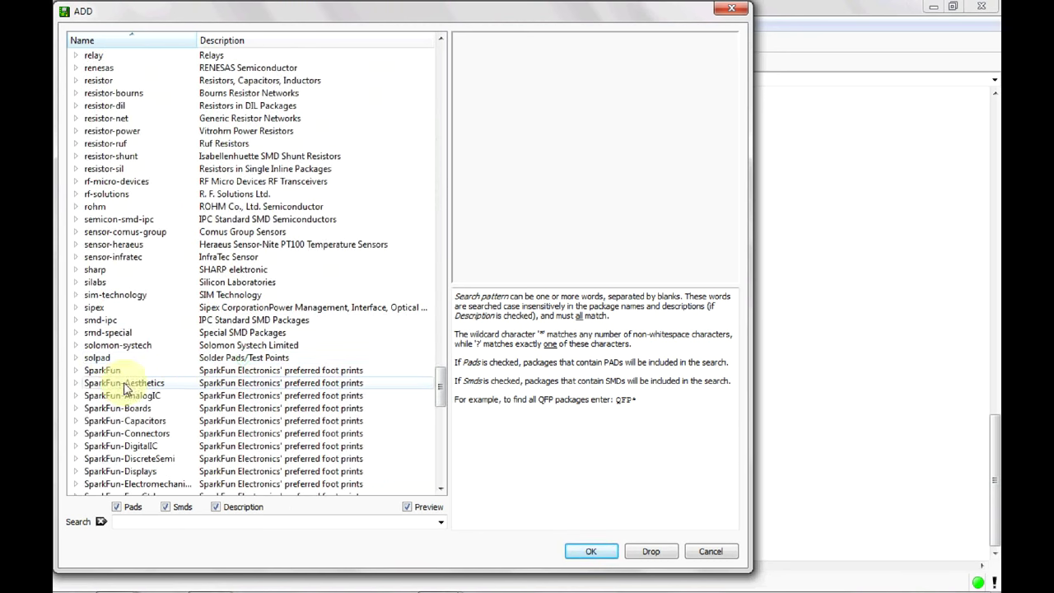
{"action": "double_click", "coordinate": [78, 384]}
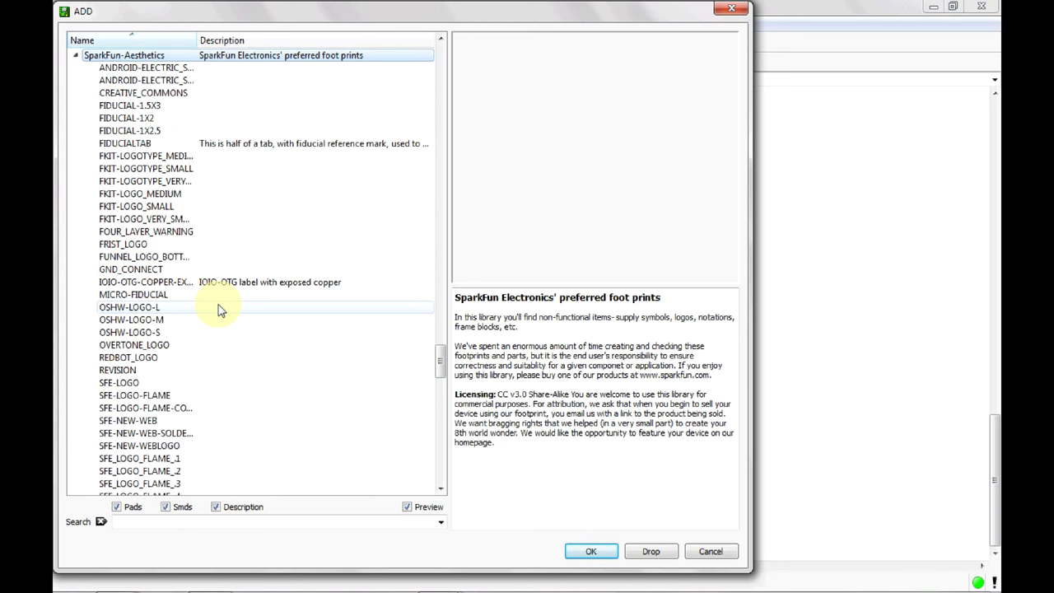
{"action": "scroll", "coordinate": [231, 284], "scroll_direction": "down", "scroll_amount": 7}
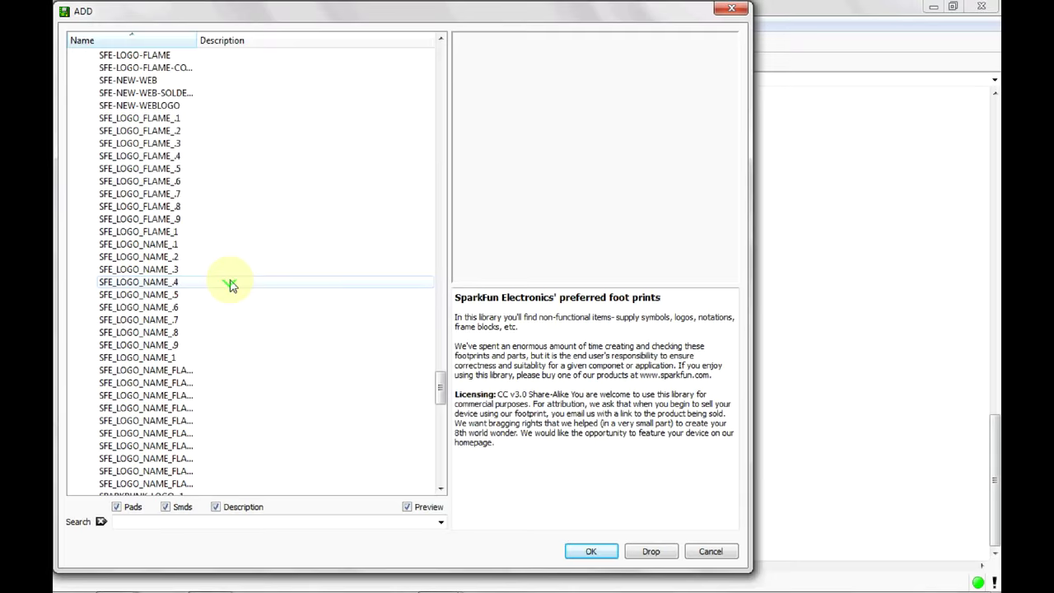
{"action": "scroll", "coordinate": [232, 284], "scroll_direction": "up", "scroll_amount": 3}
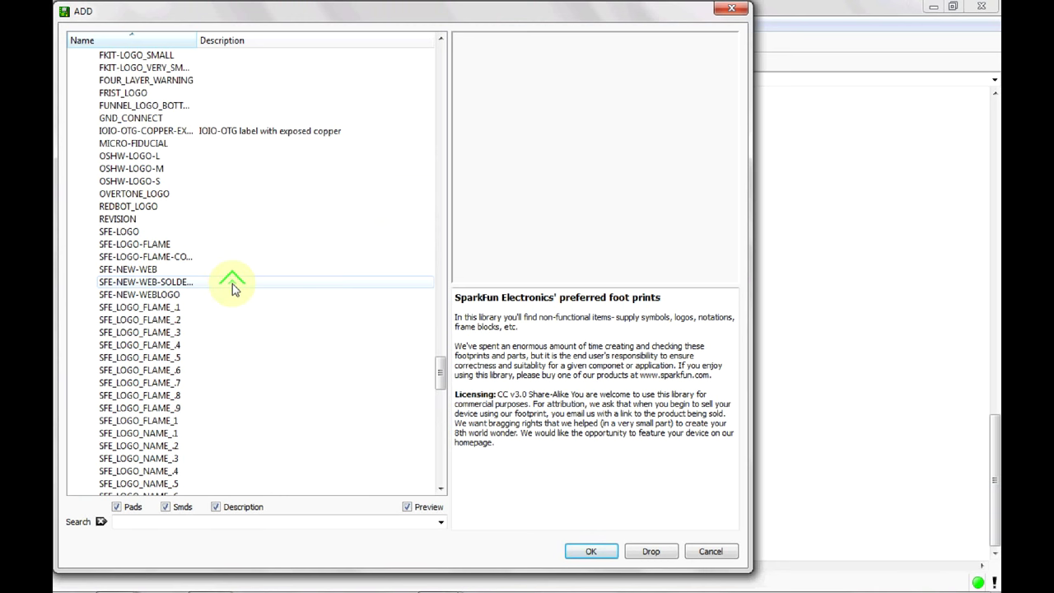
{"action": "left_click", "coordinate": [136, 168]}
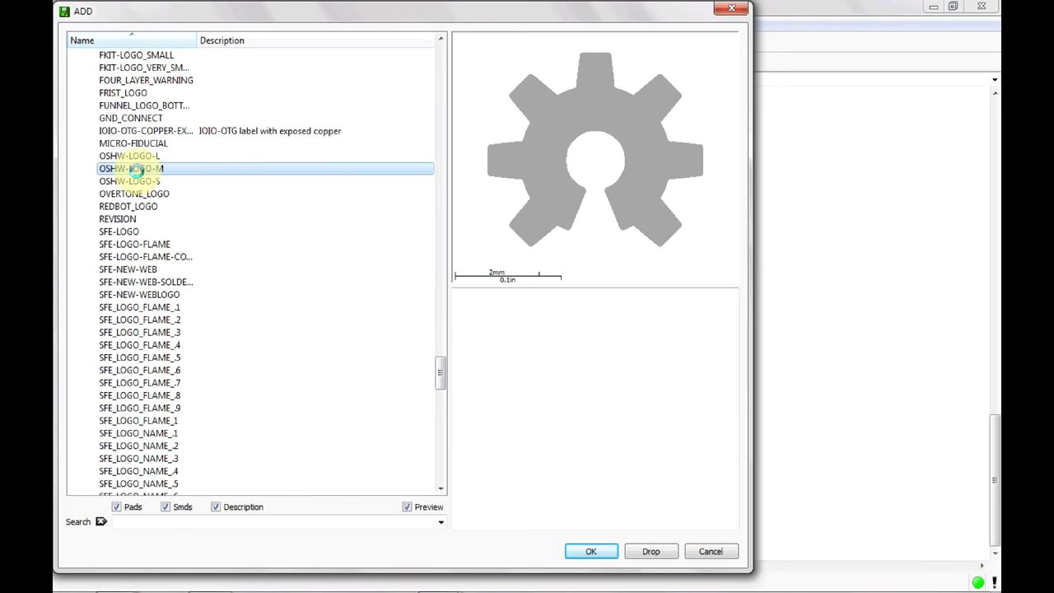
{"action": "left_click", "coordinate": [592, 550]}
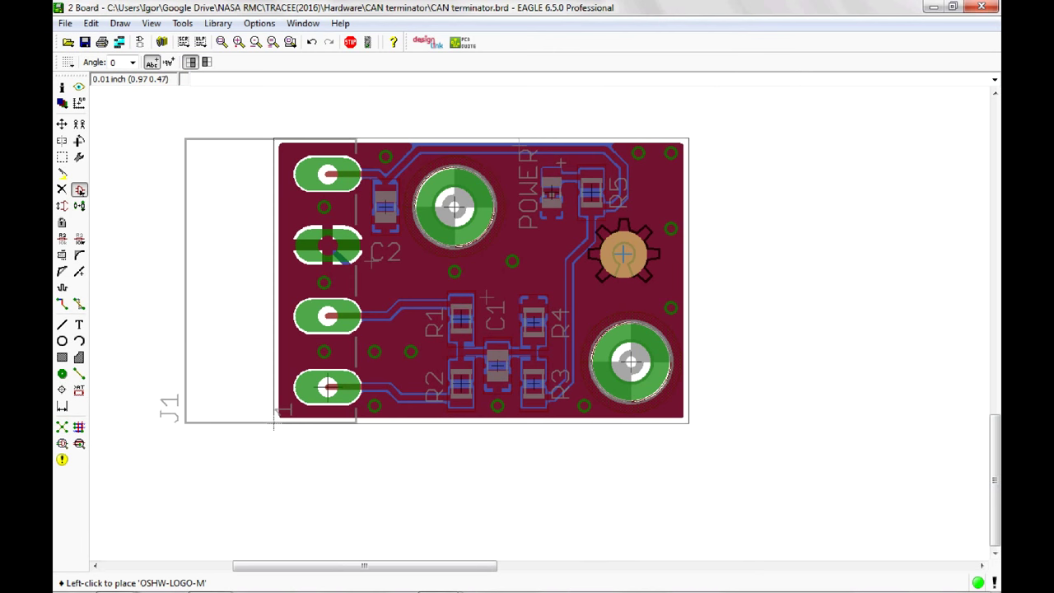
Place the OSHW-LOGO-M gear between R5 and the lower mounting hole, then stop adding.
{"action": "left_click", "coordinate": [623, 255]}
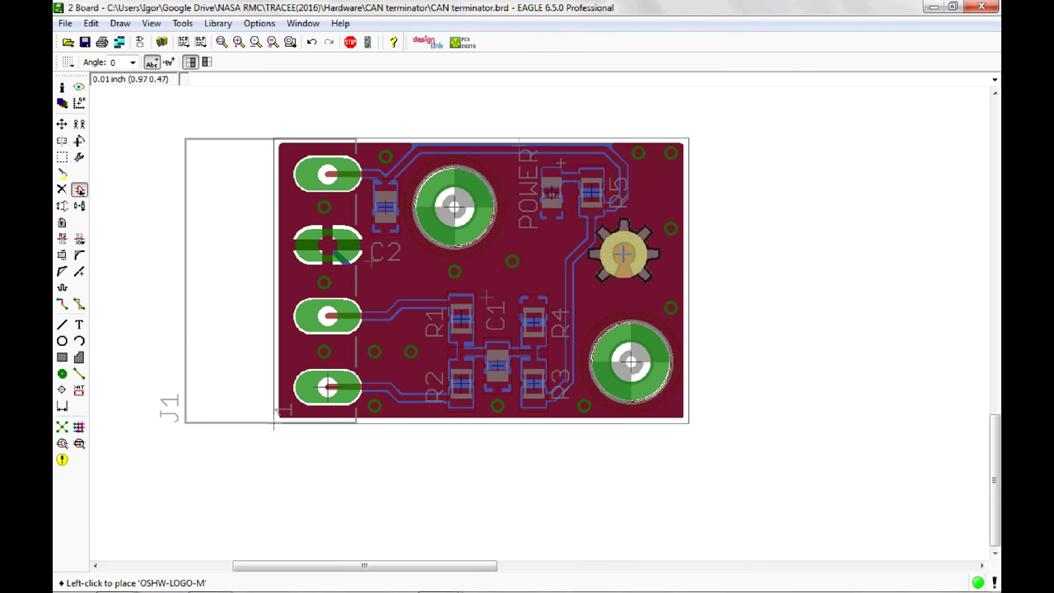
{"action": "left_click", "coordinate": [353, 44]}
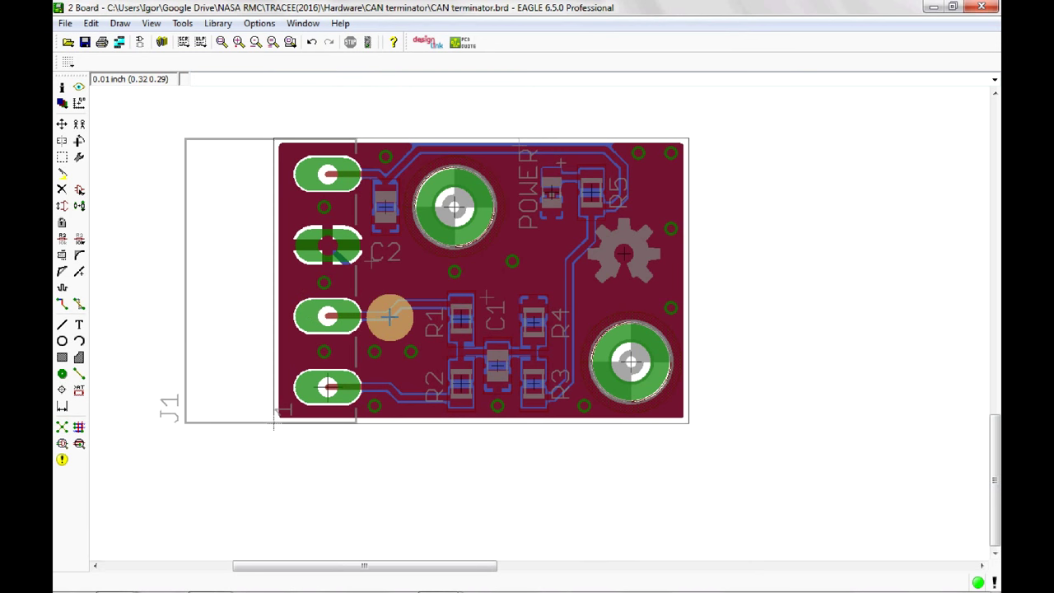
Create a text label with the designer's full name, correcting the surname typo.
{"action": "left_click", "coordinate": [79, 324]}
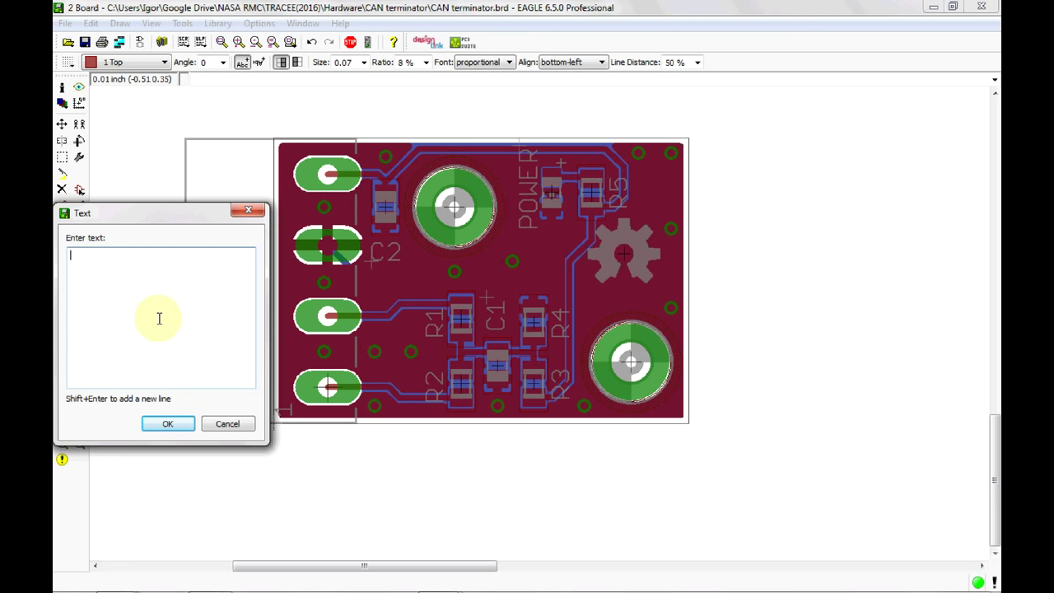
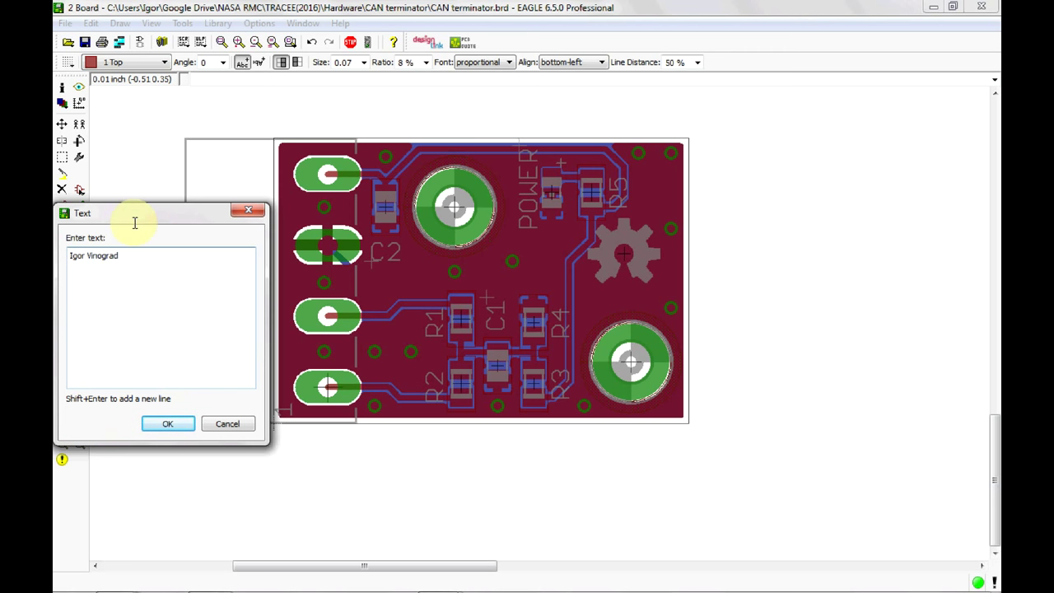
{"action": "left_click", "coordinate": [185, 425]}
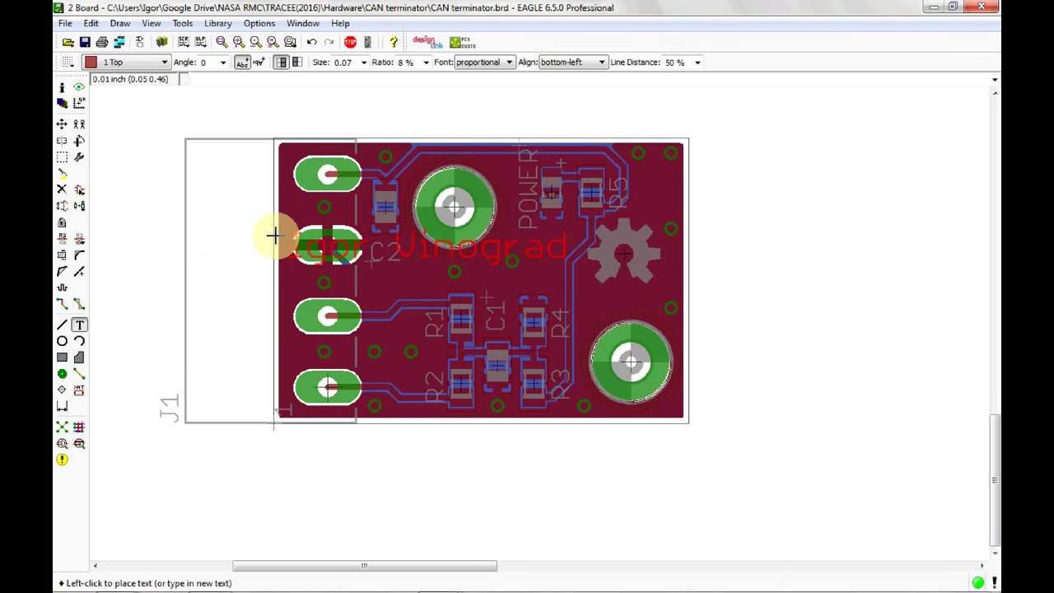
Put the name label on the tNames layer at text size 0.032, near the gear logo.
{"action": "left_click", "coordinate": [212, 140]}
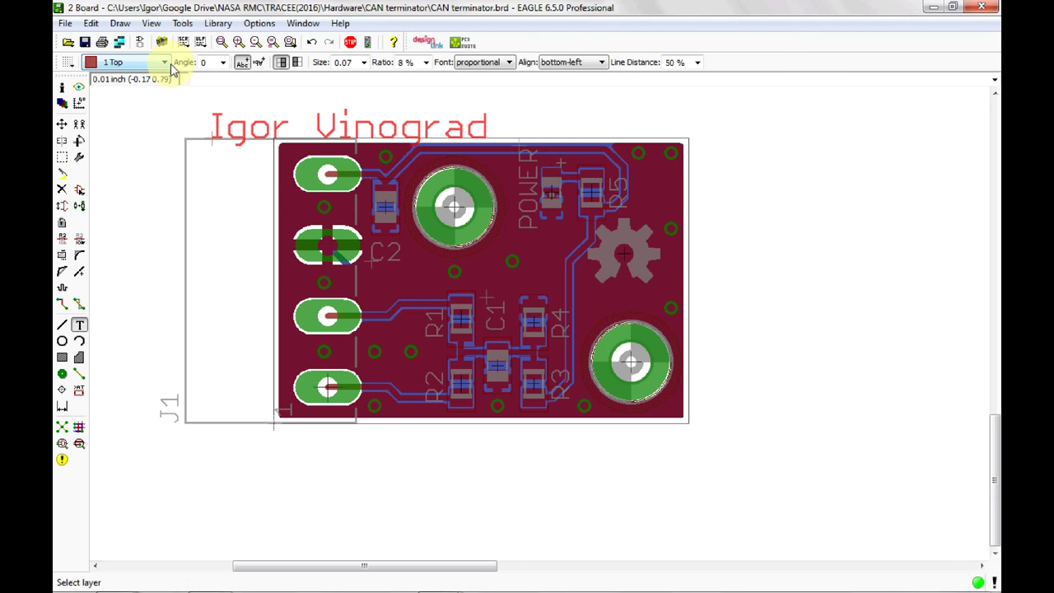
{"action": "left_click", "coordinate": [165, 64]}
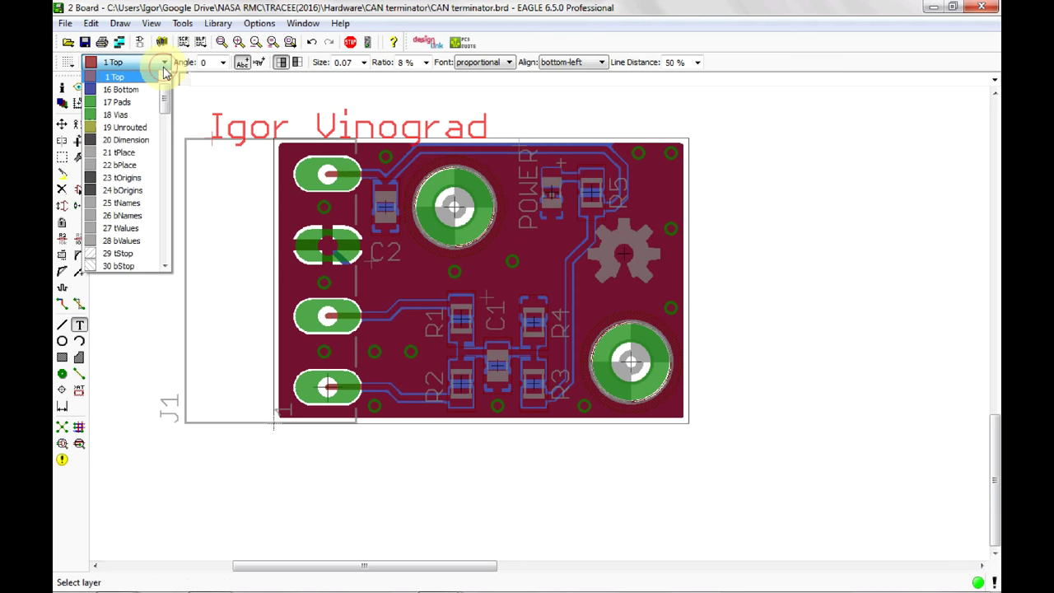
{"action": "left_click", "coordinate": [136, 203]}
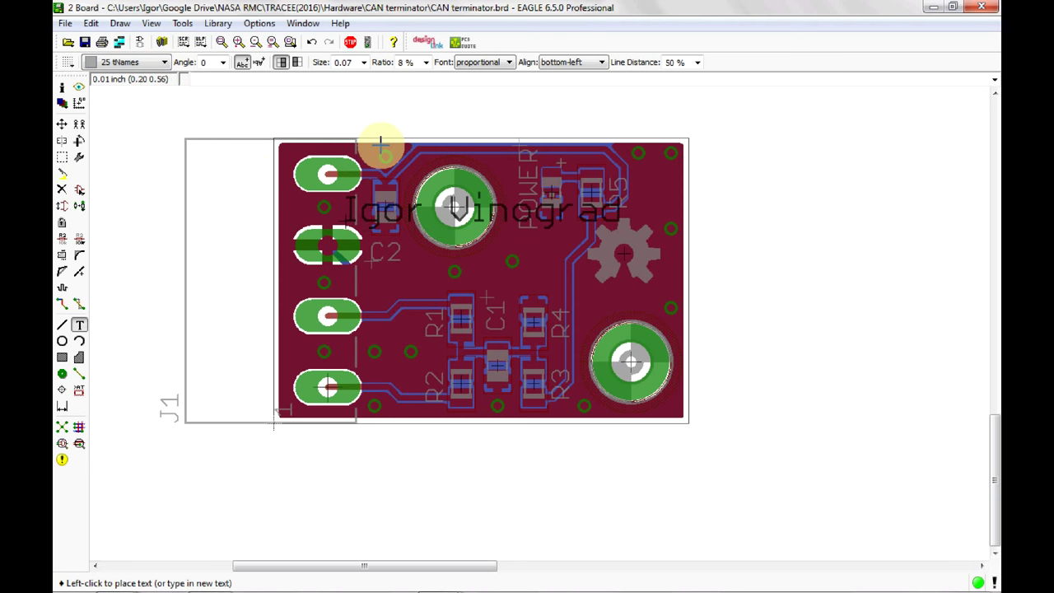
{"action": "left_click", "coordinate": [363, 63]}
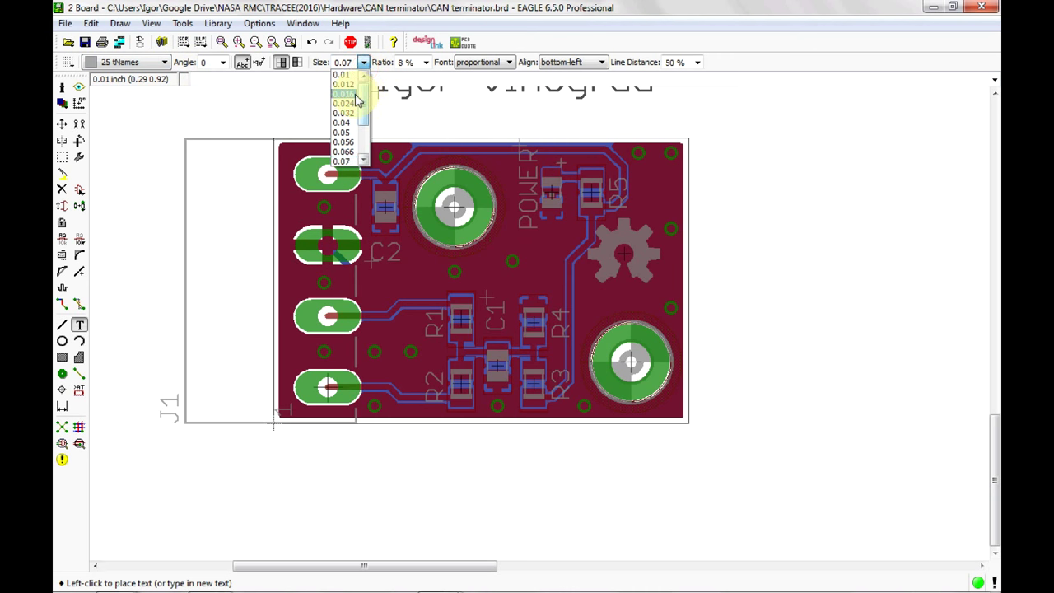
{"action": "left_click", "coordinate": [344, 94]}
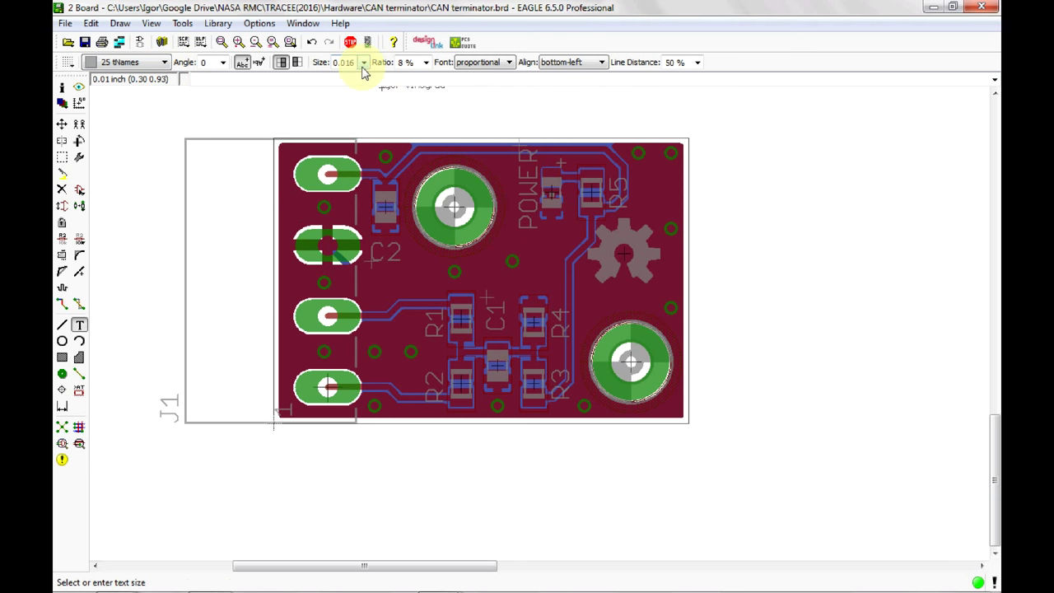
{"action": "left_click", "coordinate": [363, 64]}
{"action": "left_click", "coordinate": [356, 104]}
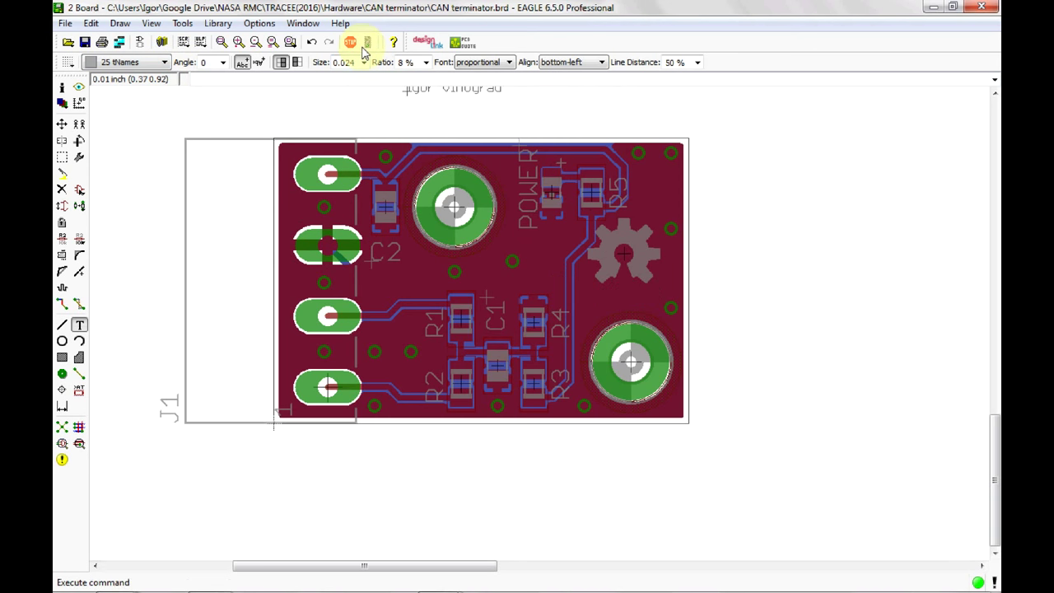
{"action": "left_click", "coordinate": [363, 64]}
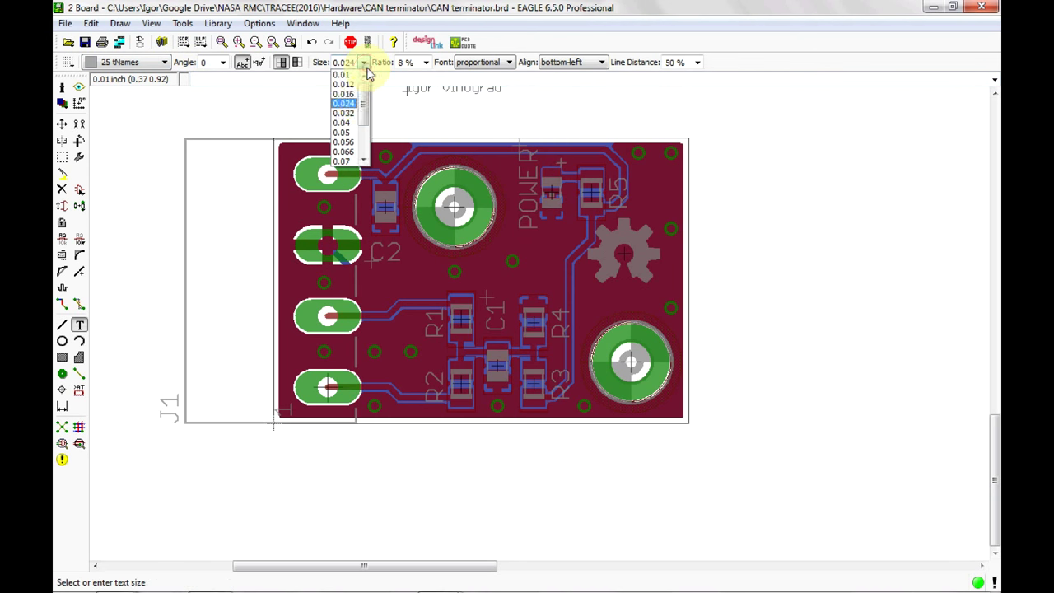
{"action": "left_click", "coordinate": [352, 113]}
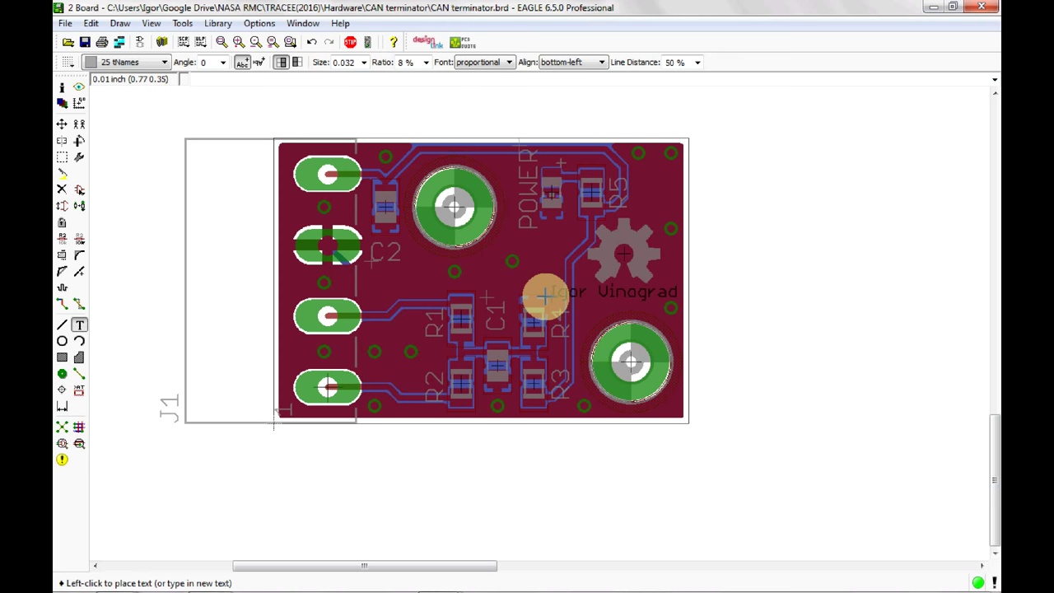
Place the author name below the gear logo and add a 'Rev 1' label beneath it.
{"action": "left_click", "coordinate": [546, 295]}
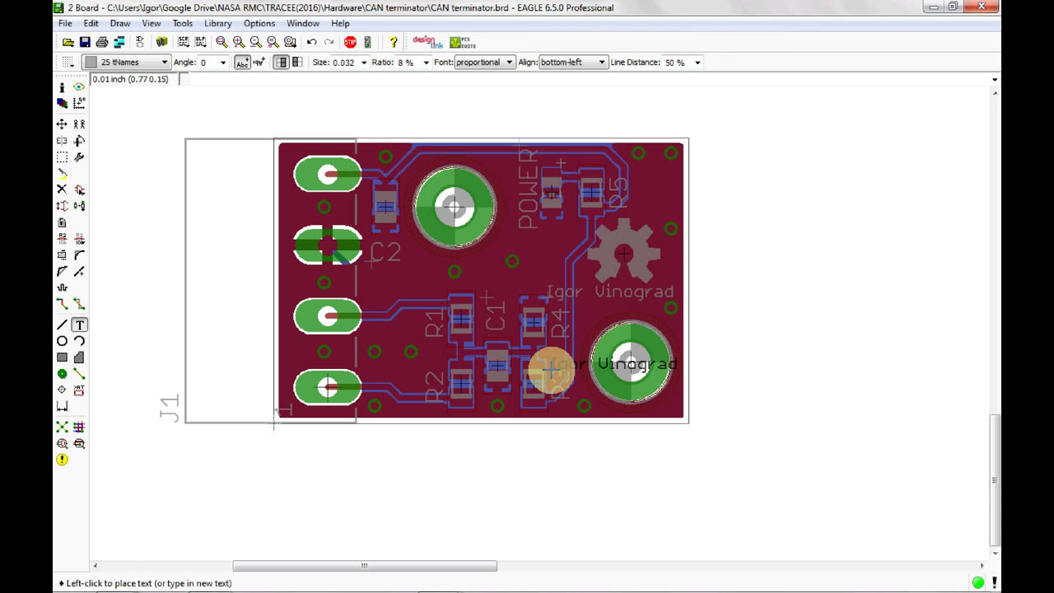
{"action": "left_click", "coordinate": [703, 302]}
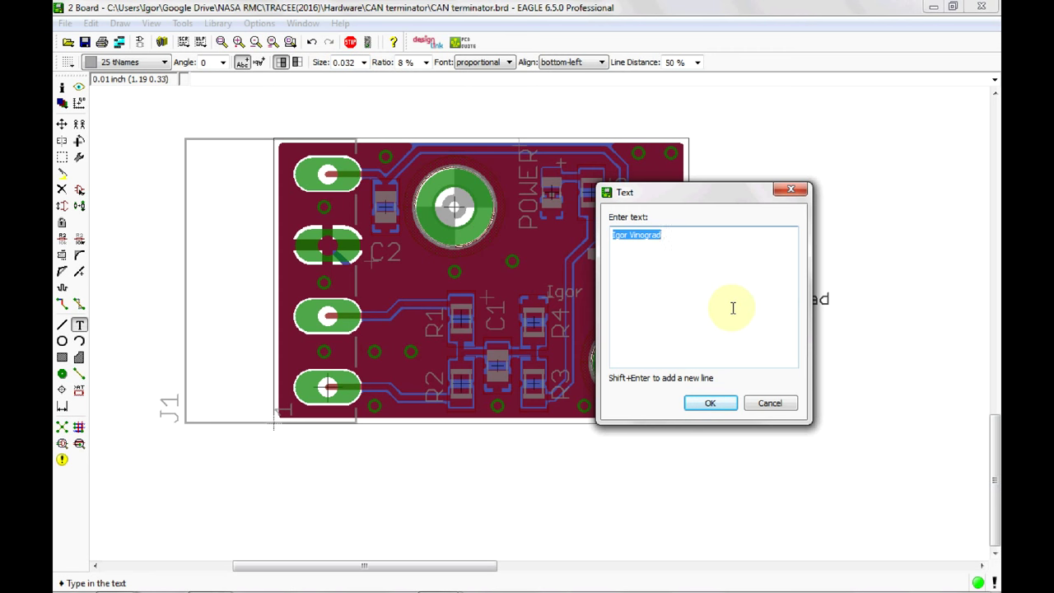
{"action": "type", "text": "Rev 1"}
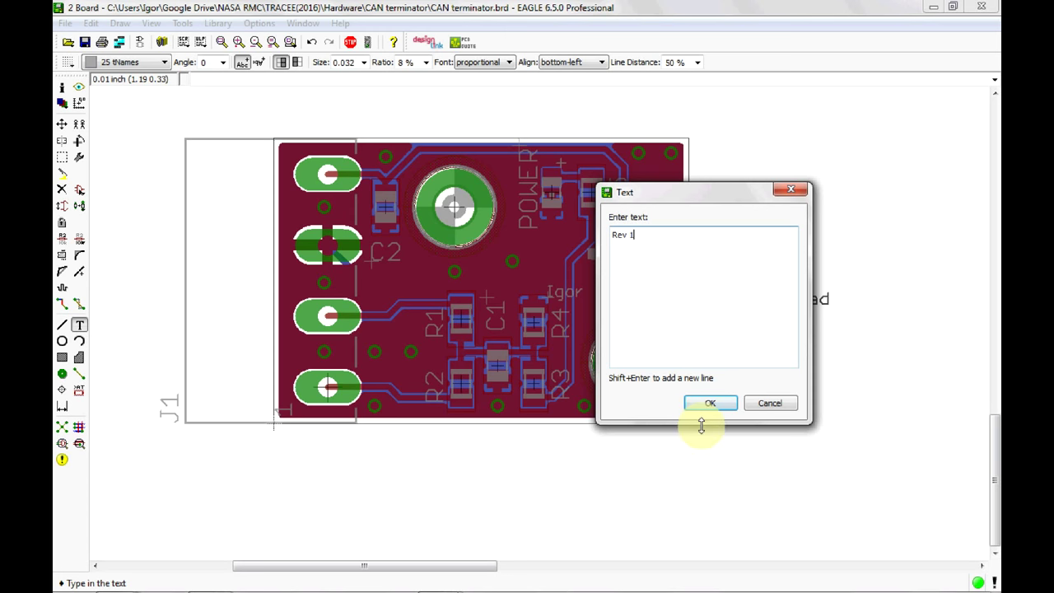
{"action": "left_click", "coordinate": [708, 402]}
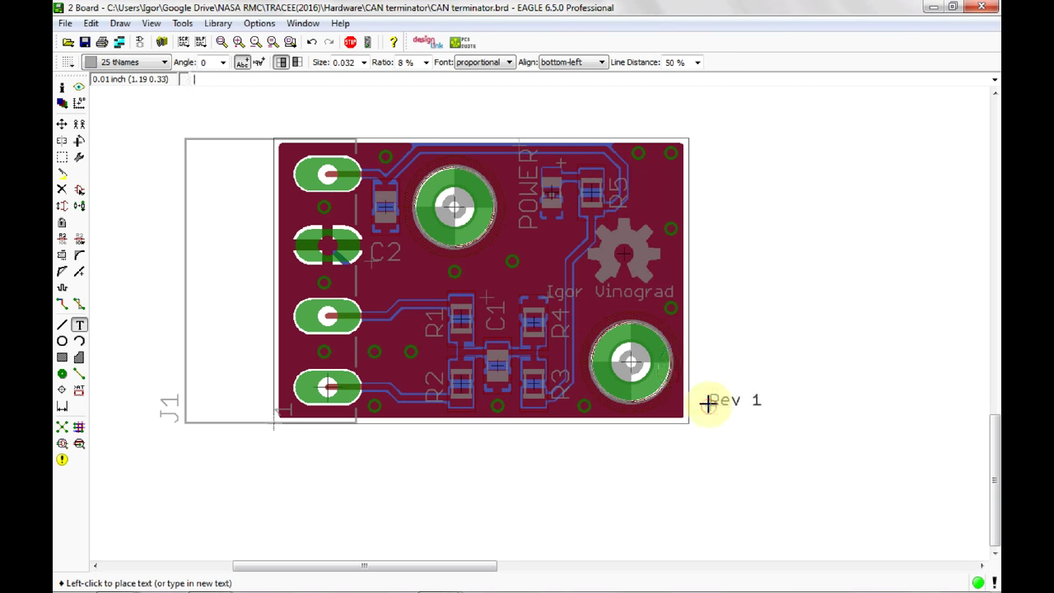
{"action": "left_click", "coordinate": [595, 312]}
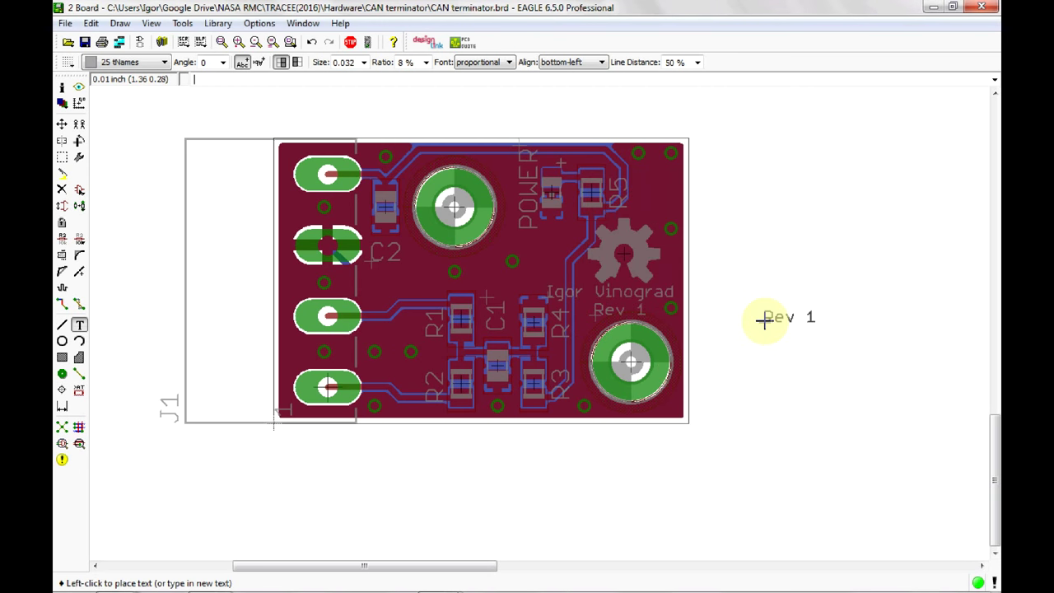
Add two 'CAN' labels beside the bottom and third connector pads.
{"action": "key", "text": "Escape"}
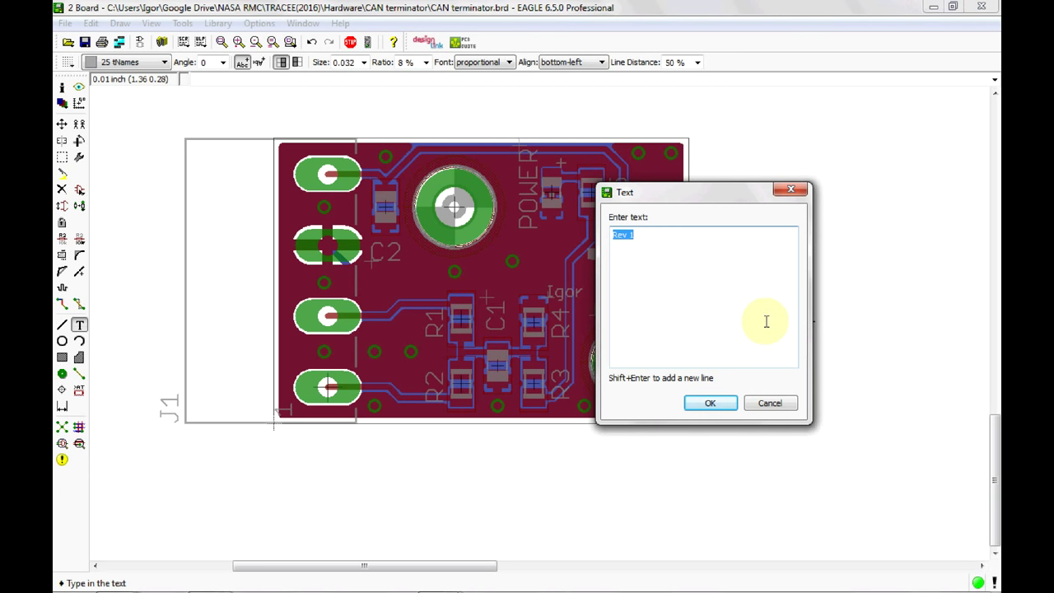
{"action": "type", "text": "CAN"}
{"action": "left_click", "coordinate": [728, 407]}
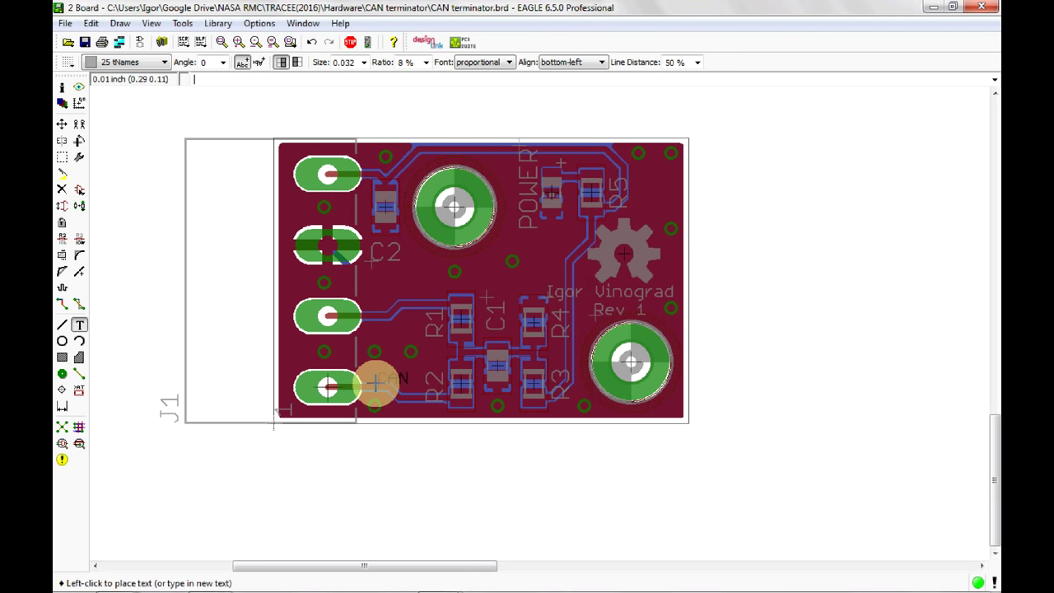
{"action": "left_click", "coordinate": [368, 390]}
{"action": "left_click", "coordinate": [369, 315]}
Label the second connector pad 'GND' and the top pad '5V', then stop adding text.
{"action": "key", "text": "Escape"}
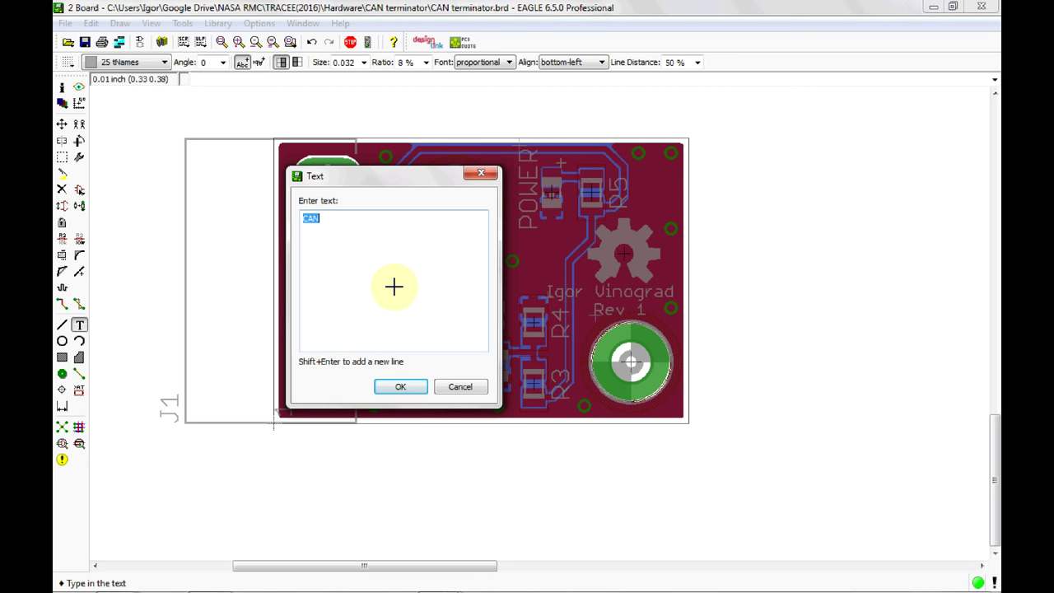
{"action": "type", "text": "GND"}
{"action": "left_click", "coordinate": [400, 386]}
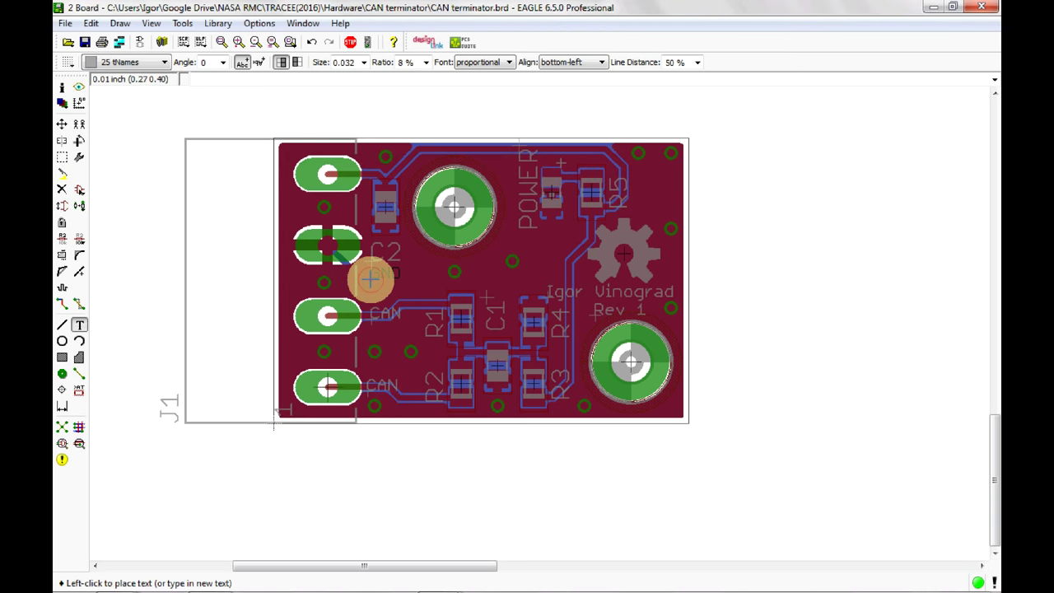
{"action": "left_click", "coordinate": [370, 280]}
{"action": "key", "text": "Escape"}
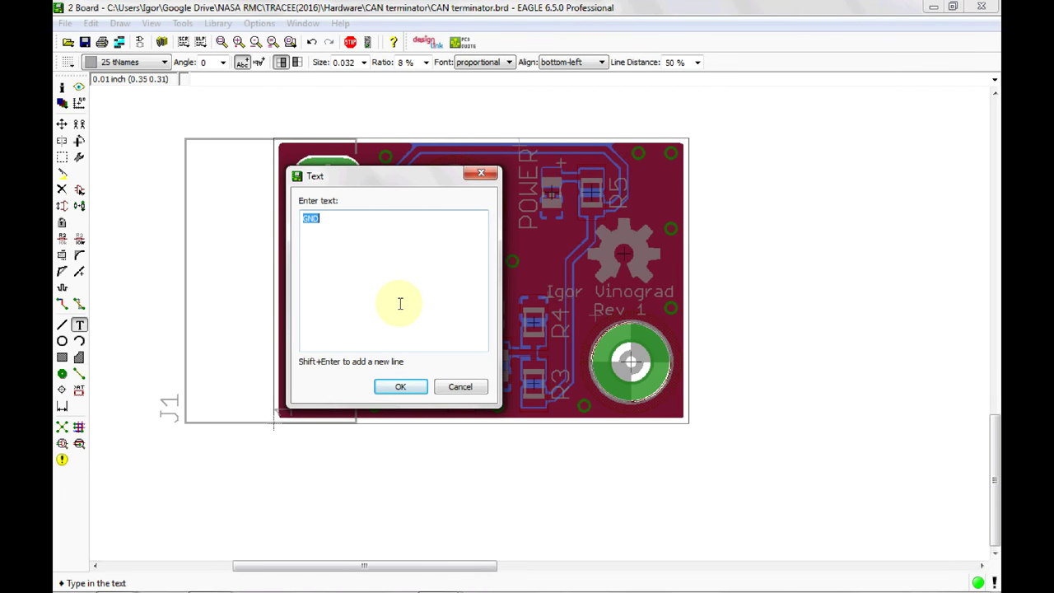
{"action": "type", "text": "5V"}
{"action": "left_click", "coordinate": [400, 387]}
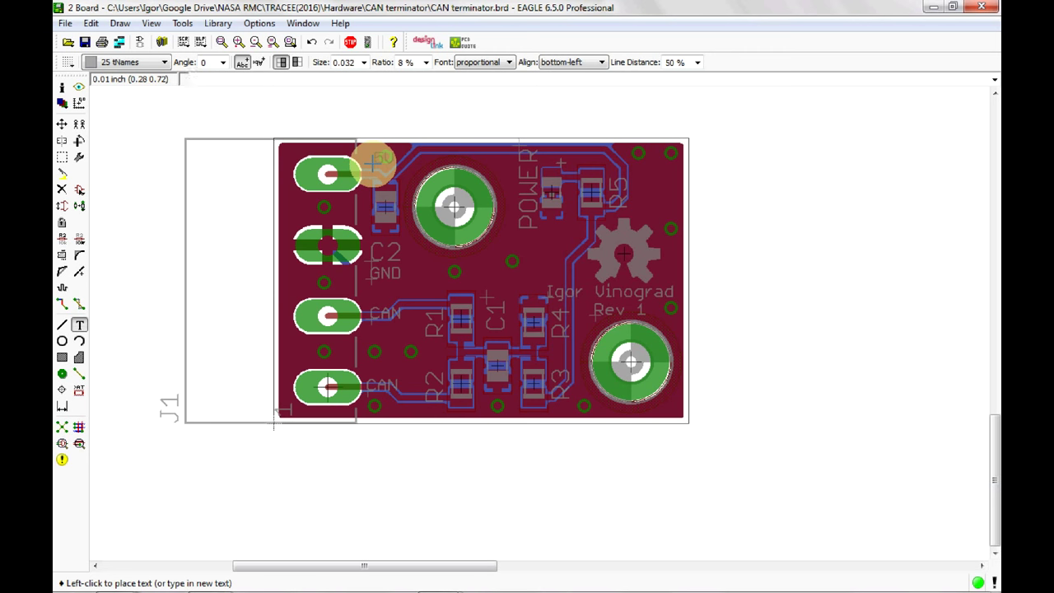
{"action": "left_click", "coordinate": [373, 163]}
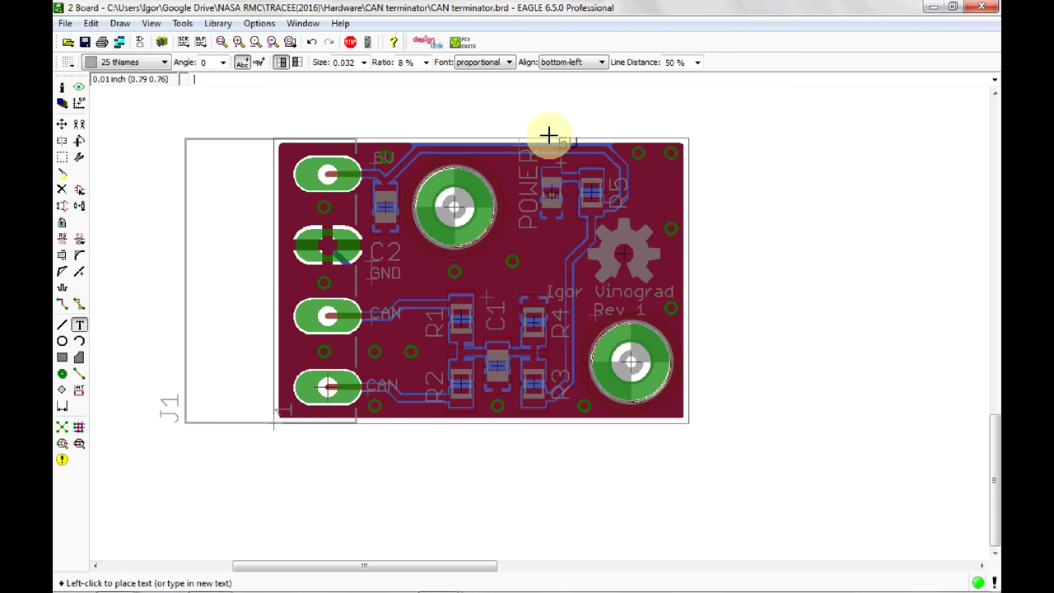
{"action": "left_click", "coordinate": [354, 46]}
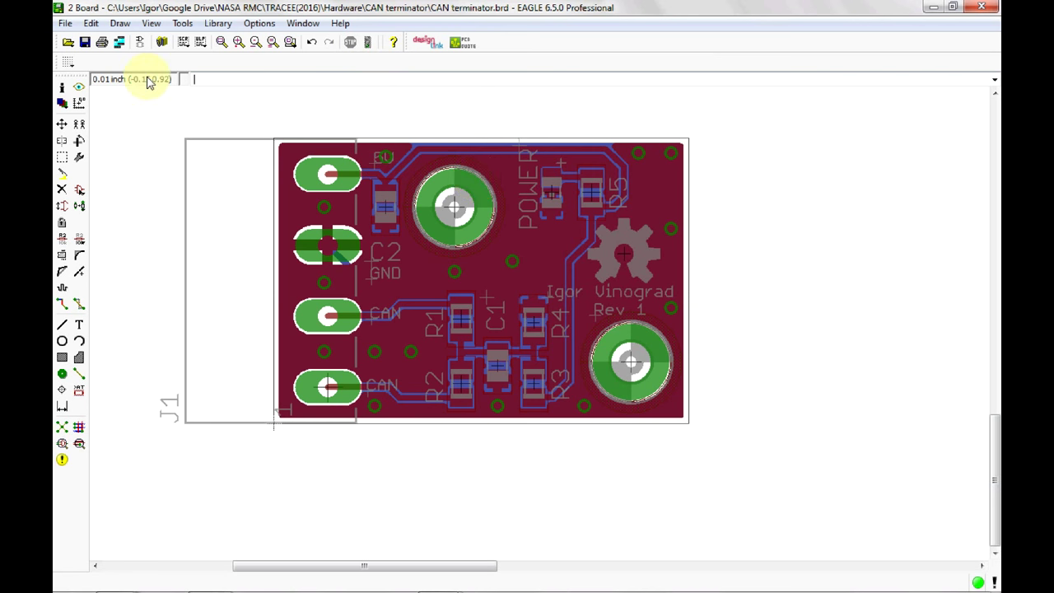
Nudge the gear logo, author name and Rev 1 label into neater positions.
{"action": "left_click", "coordinate": [63, 125]}
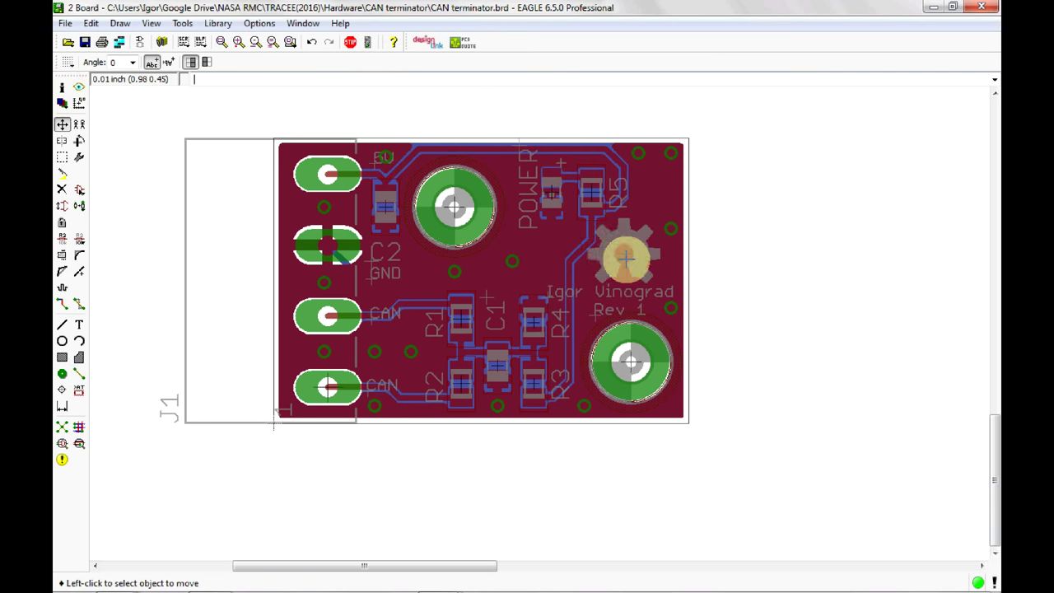
{"action": "left_click", "coordinate": [625, 256]}
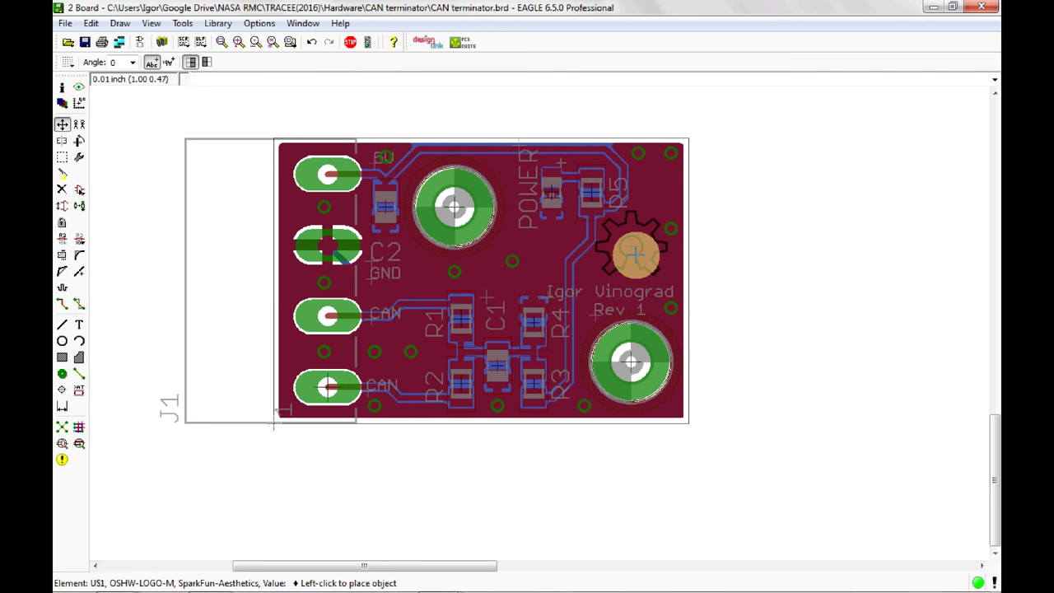
{"action": "left_click", "coordinate": [634, 255]}
{"action": "left_click", "coordinate": [550, 295]}
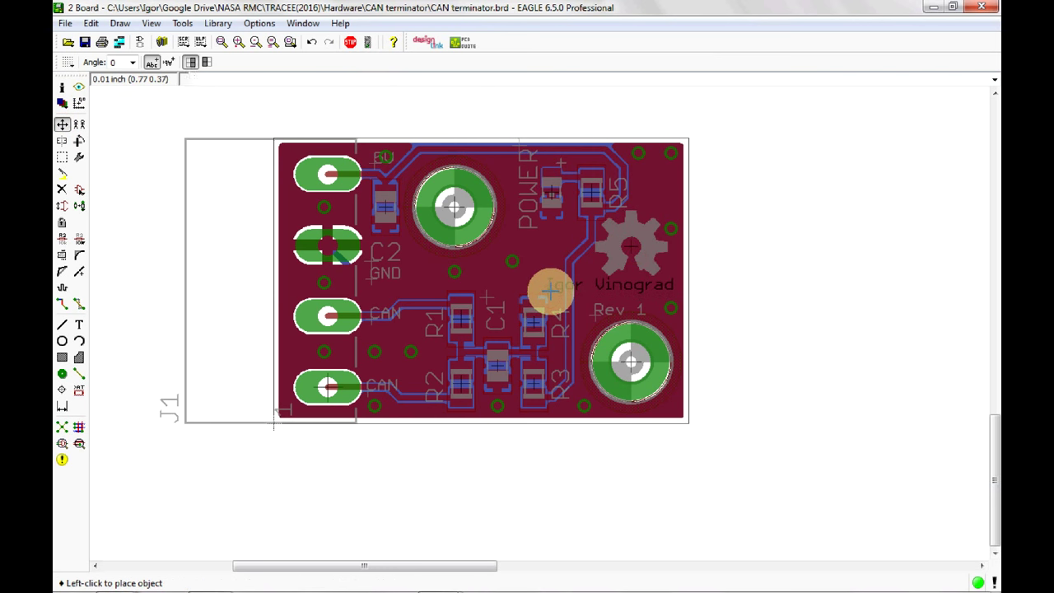
{"action": "left_click", "coordinate": [549, 290]}
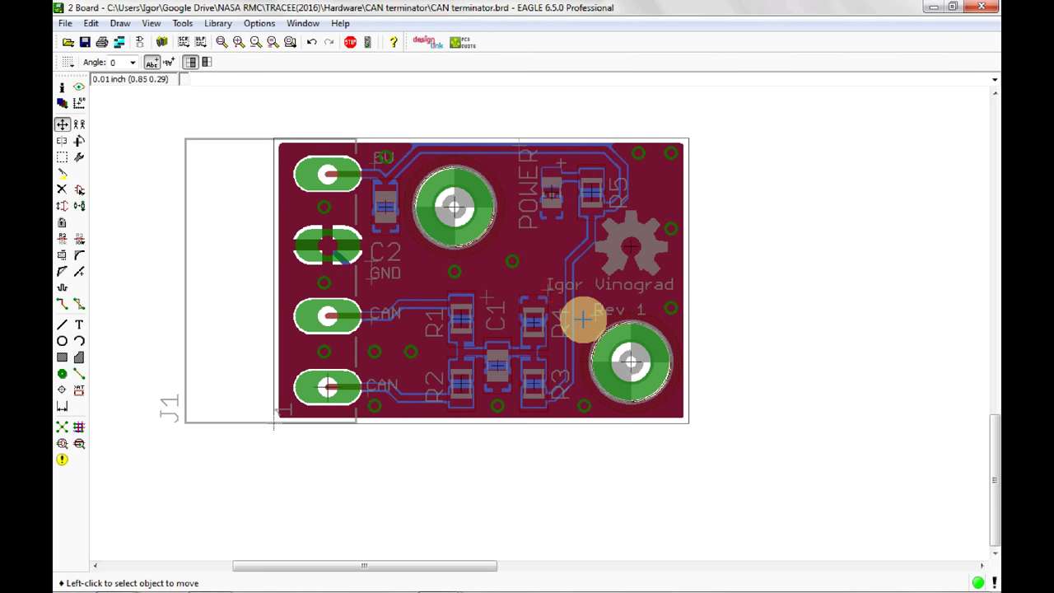
{"action": "left_click", "coordinate": [588, 315]}
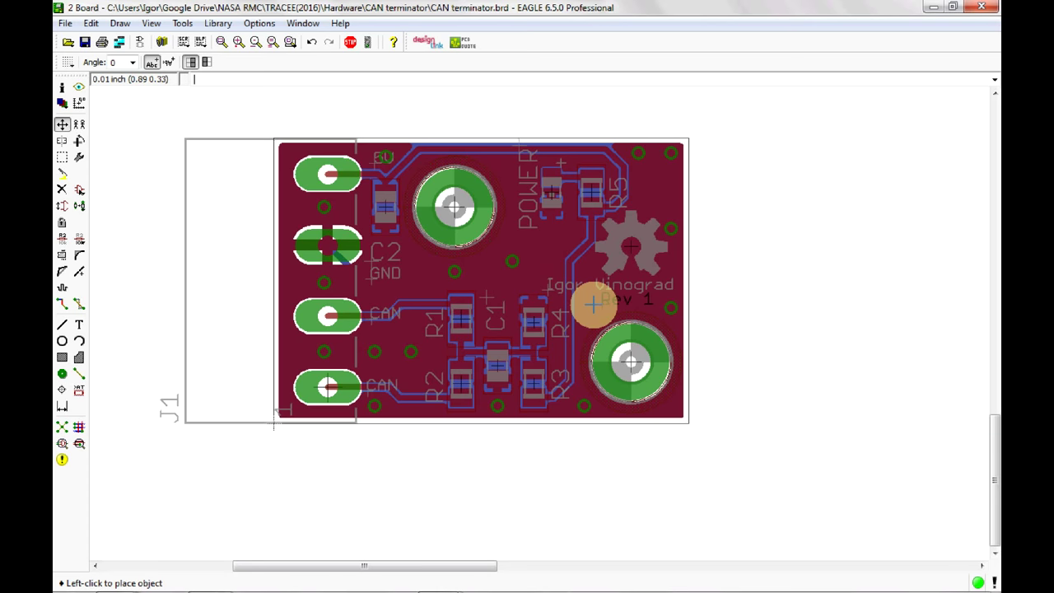
{"action": "left_click", "coordinate": [592, 307]}
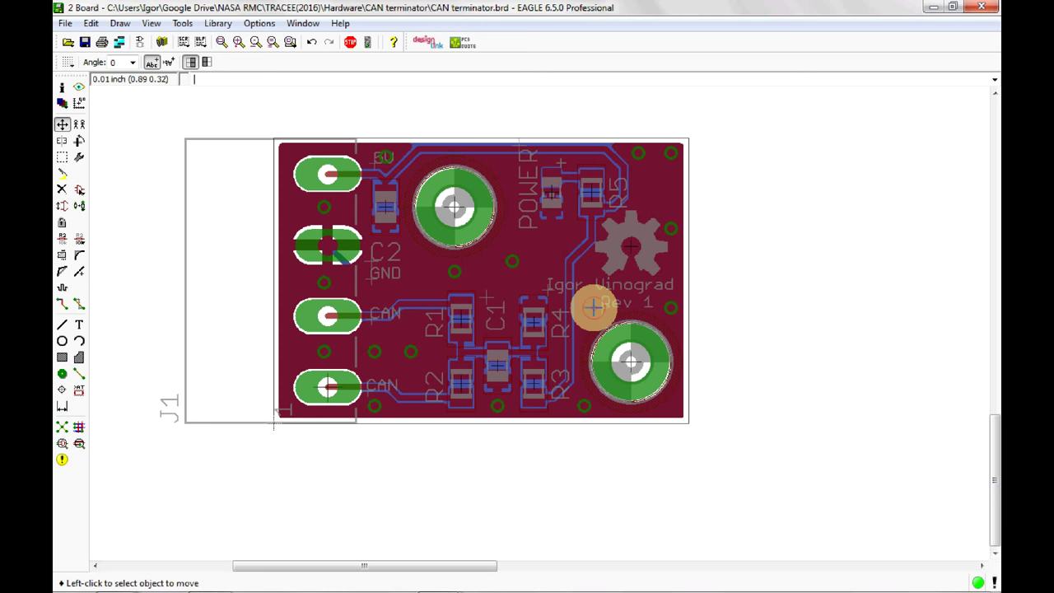
Realign both CAN labels beside their connector pads and save the design.
{"action": "left_click", "coordinate": [368, 388]}
{"action": "left_click", "coordinate": [369, 390]}
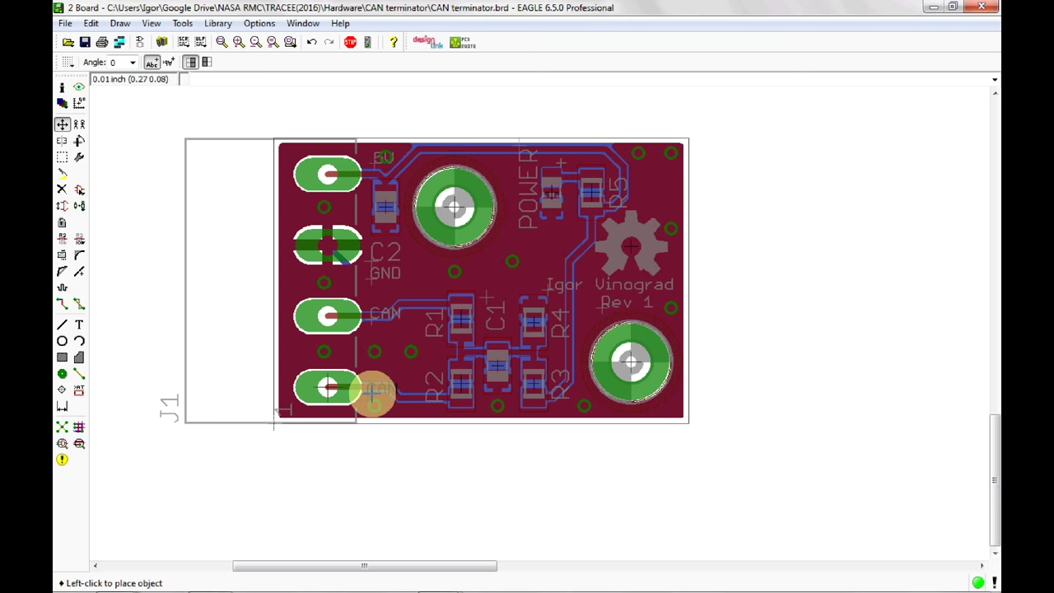
{"action": "left_click", "coordinate": [370, 390]}
{"action": "left_click", "coordinate": [367, 317]}
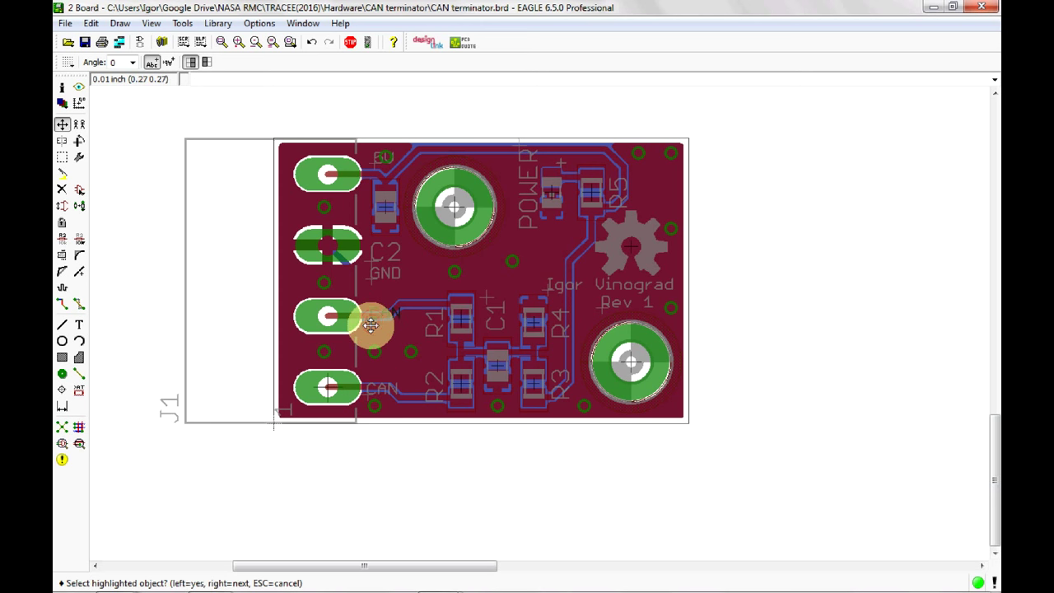
{"action": "left_click", "coordinate": [370, 320]}
{"action": "left_click", "coordinate": [371, 320]}
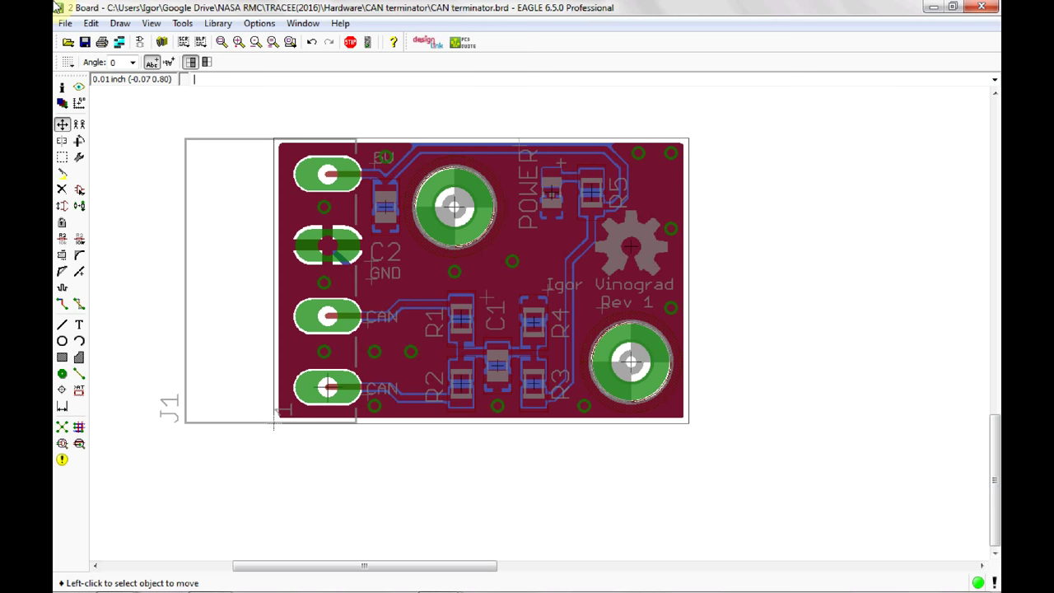
{"action": "left_click", "coordinate": [85, 43]}
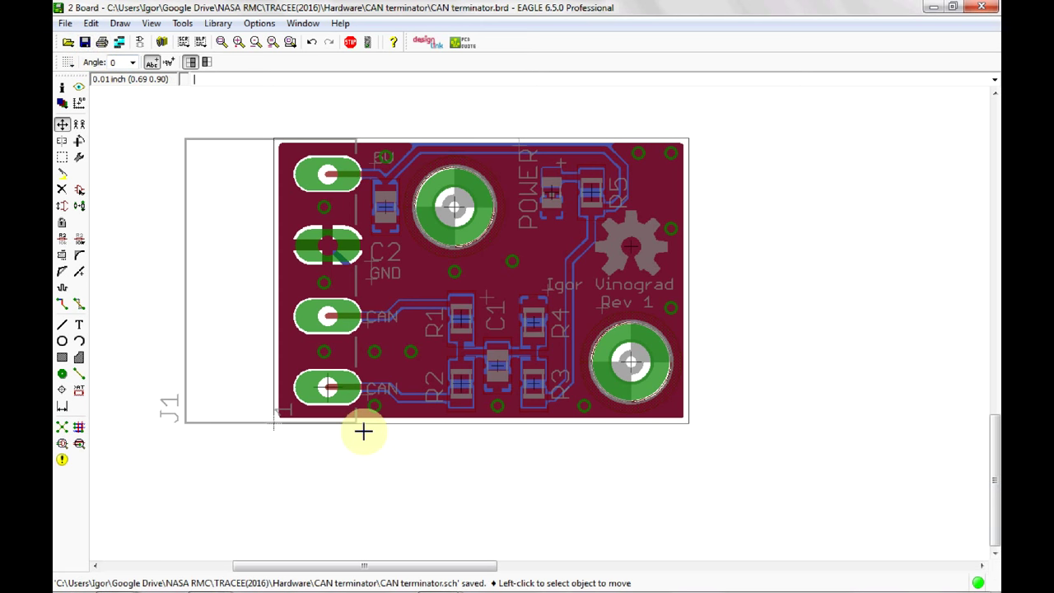
Switch from EAGLE to the browser tab showing the OSH Park home page.
{"action": "left_click", "coordinate": [347, 329]}
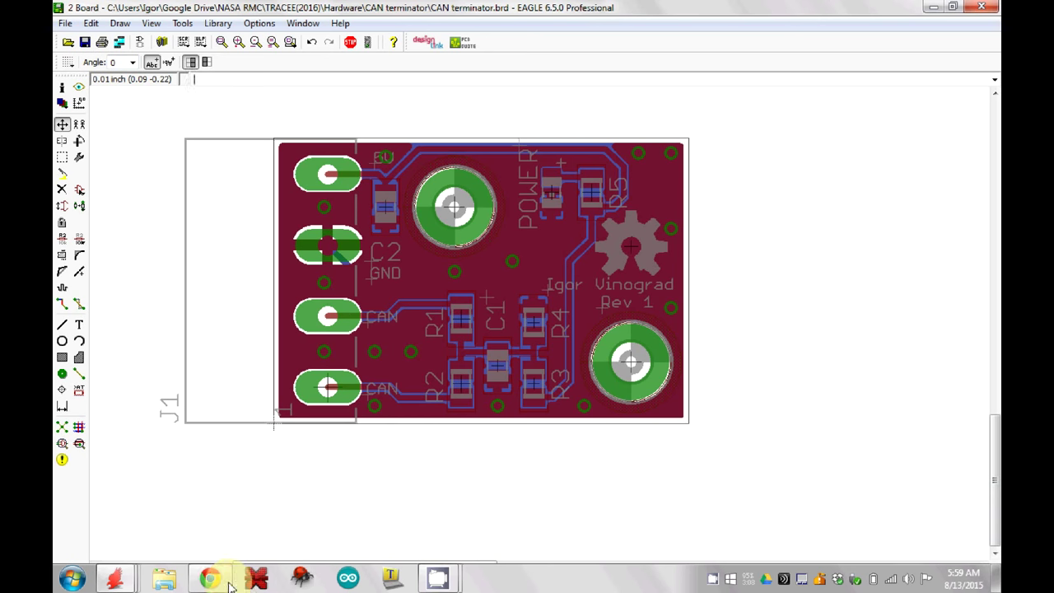
{"action": "left_click", "coordinate": [218, 580]}
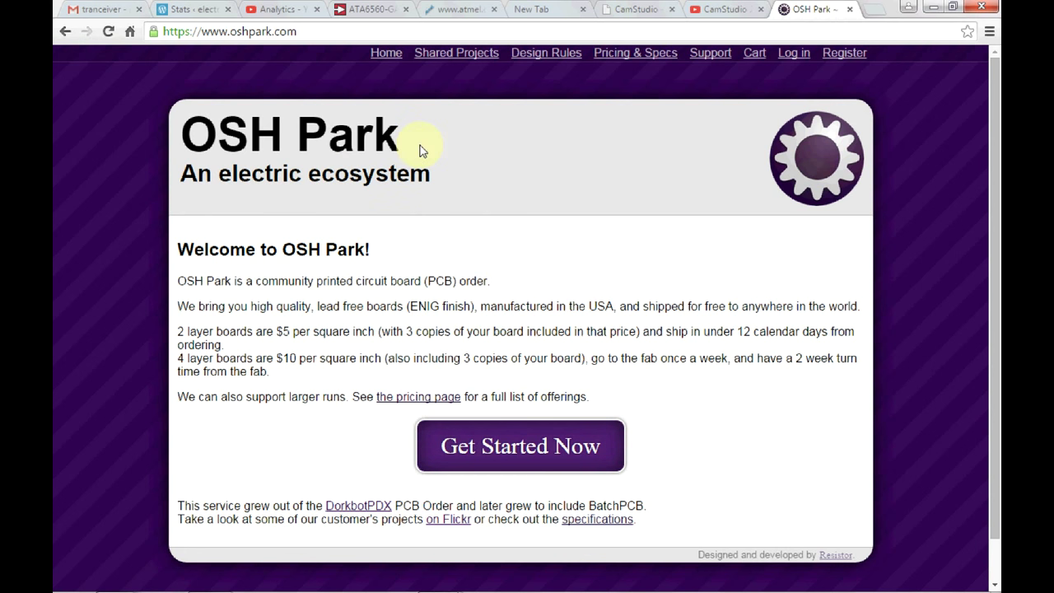
Start a new OSH Park PCB order by uploading CAN terminator.brd.
{"action": "left_click", "coordinate": [503, 447]}
{"action": "left_click", "coordinate": [500, 321]}
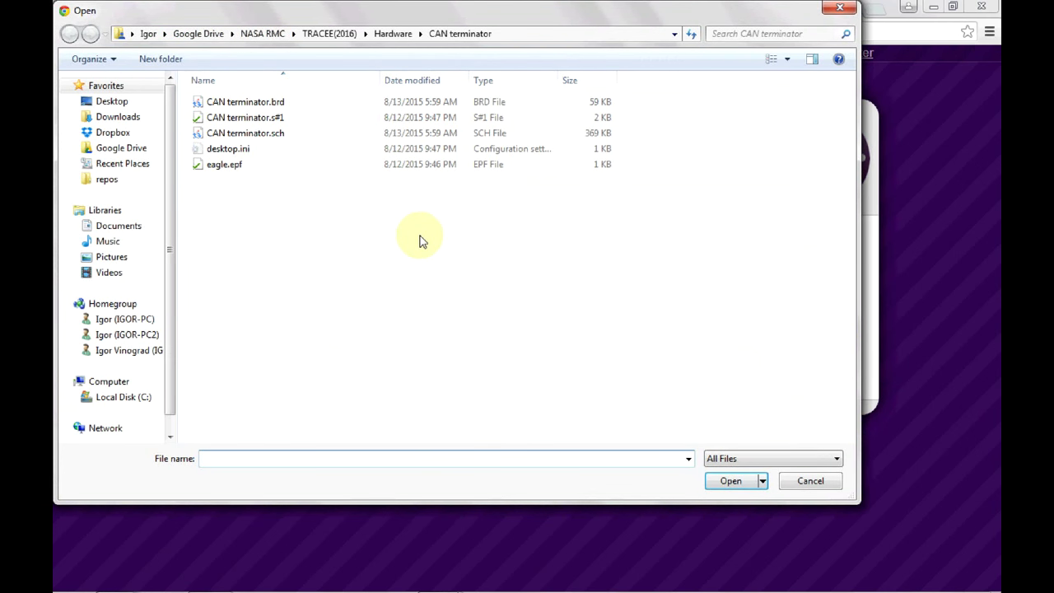
{"action": "left_click", "coordinate": [271, 103]}
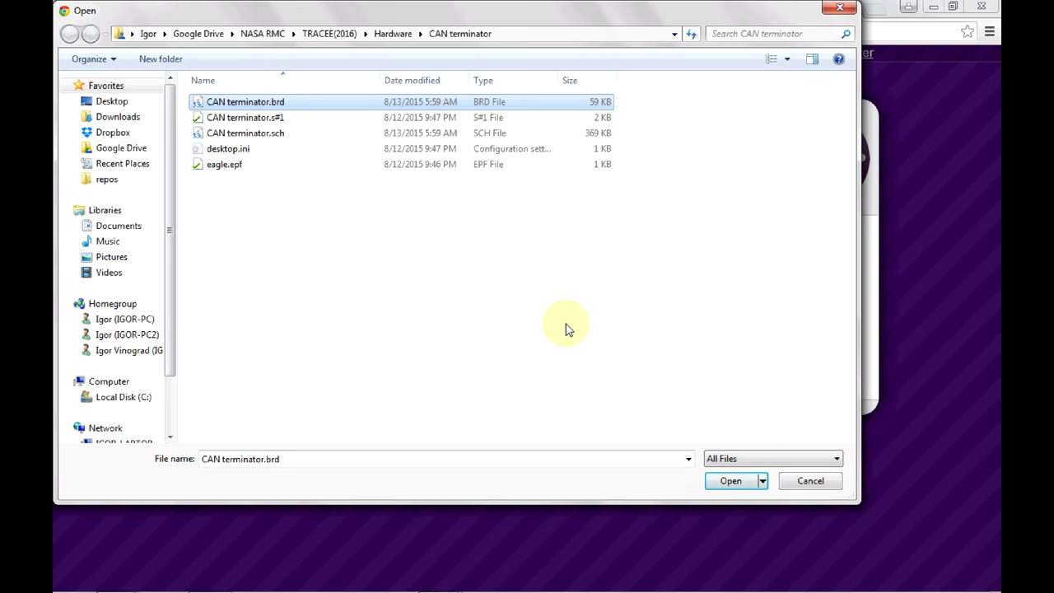
{"action": "left_click", "coordinate": [752, 481]}
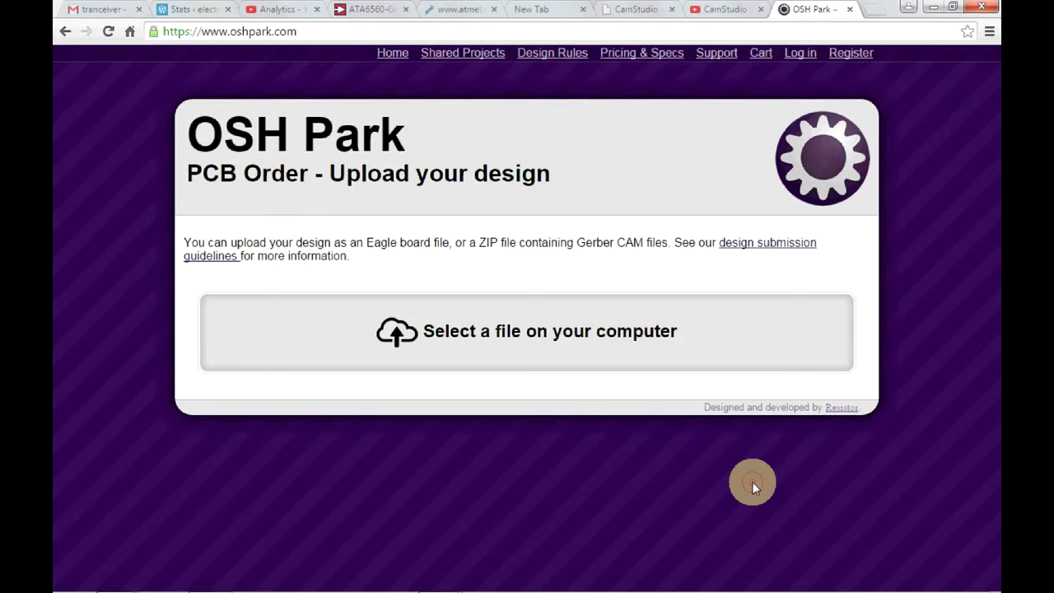
Fill in the order's required Email field with the contact e-mail address.
{"action": "scroll", "coordinate": [782, 450], "scroll_direction": "down", "scroll_amount": 1}
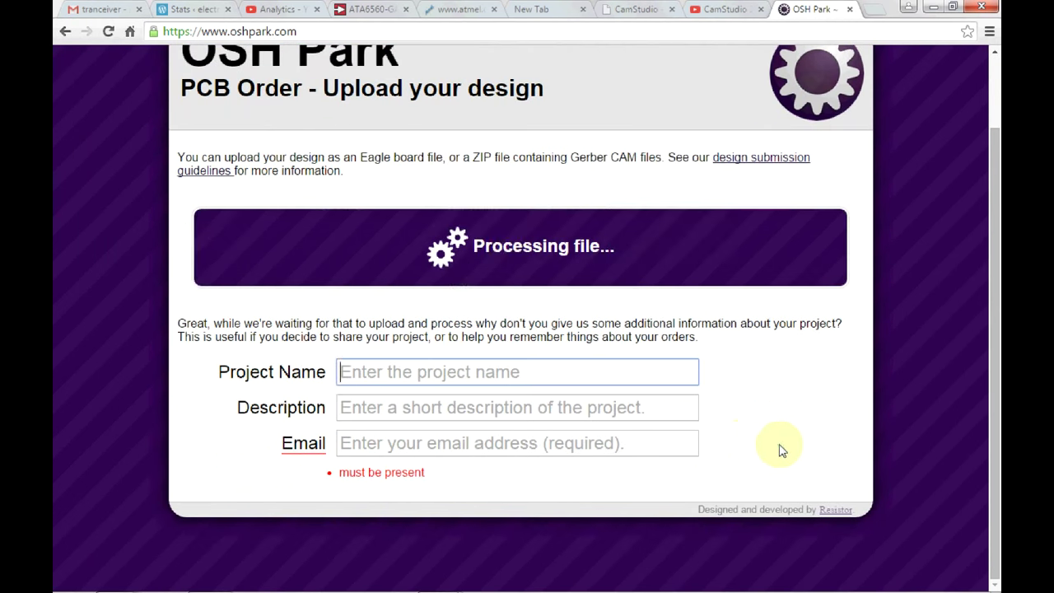
{"action": "left_click", "coordinate": [396, 437]}
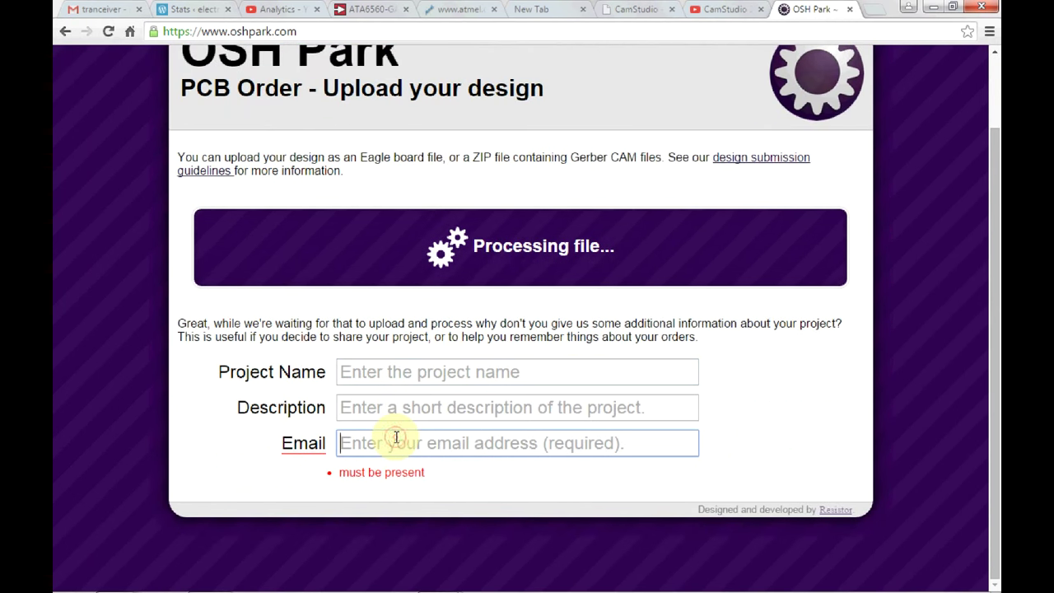
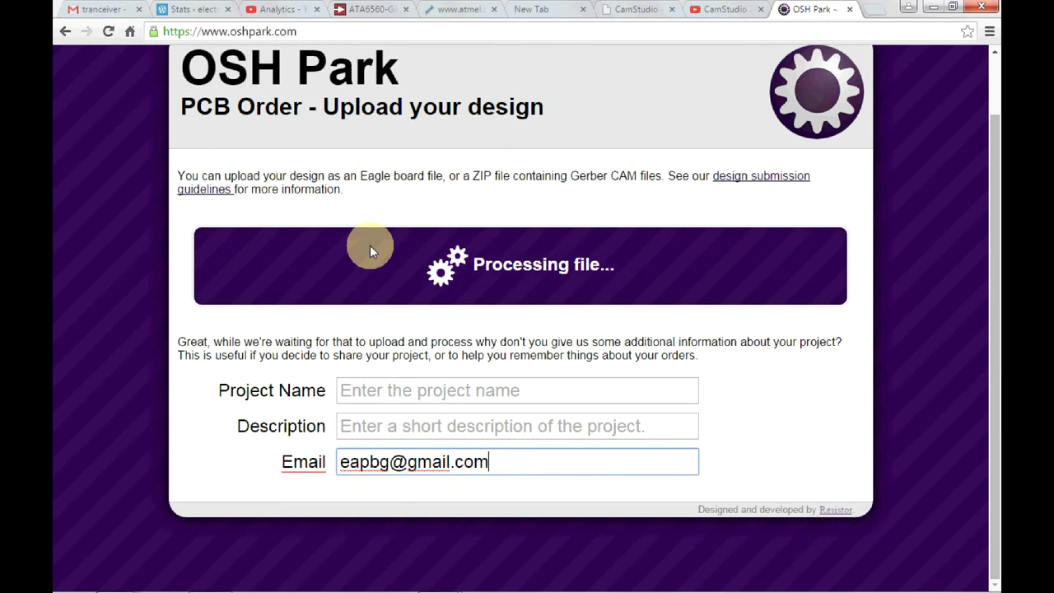
{"action": "left_click", "coordinate": [462, 393]}
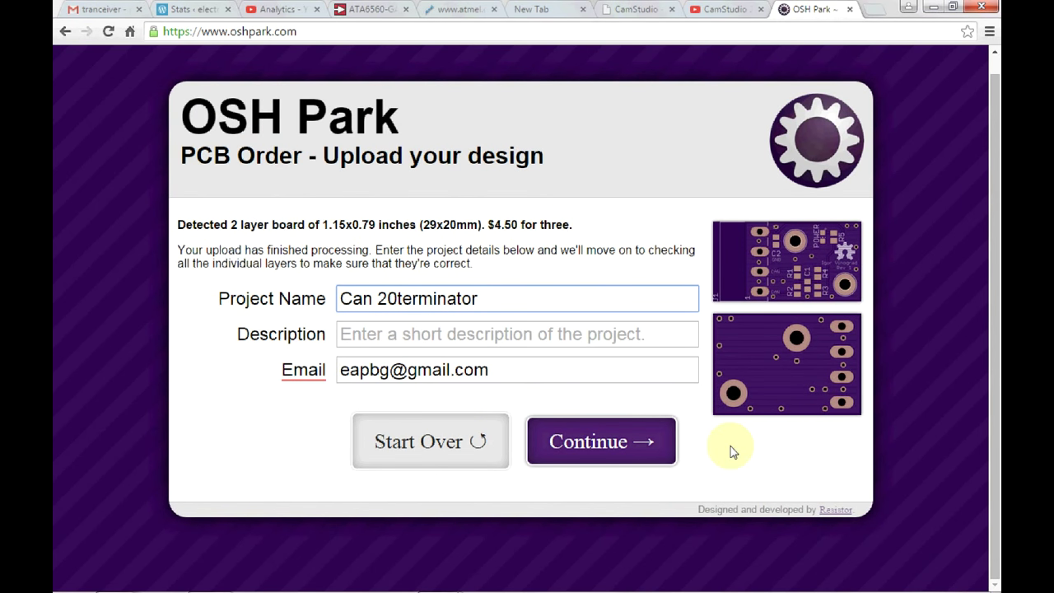
Continue to design verification, review every board render and layer preview, then return to EAGLE.
{"action": "left_click", "coordinate": [649, 444]}
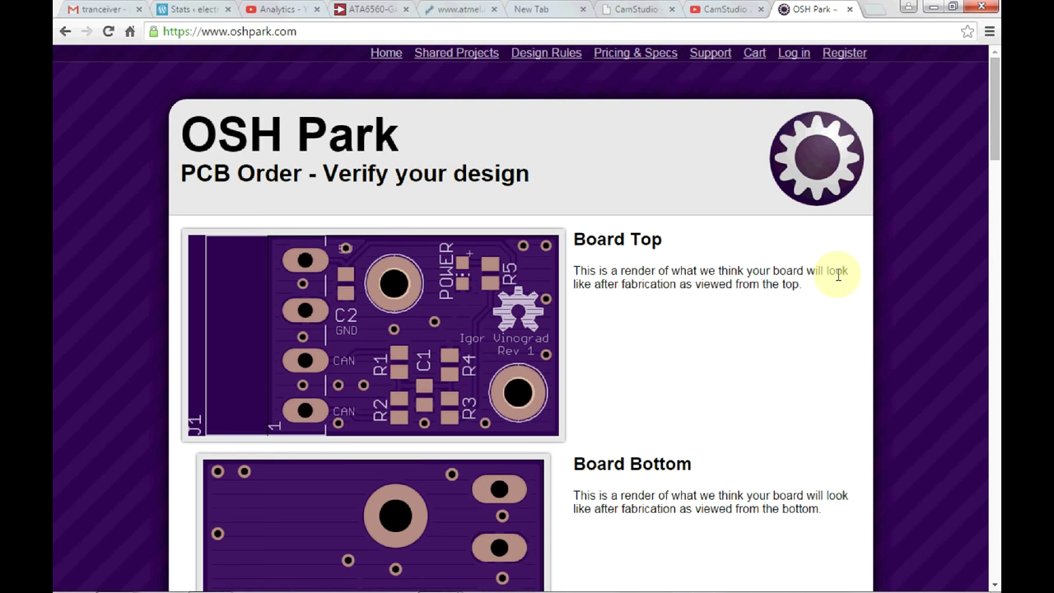
{"action": "scroll", "coordinate": [838, 274], "scroll_direction": "down", "scroll_amount": 1}
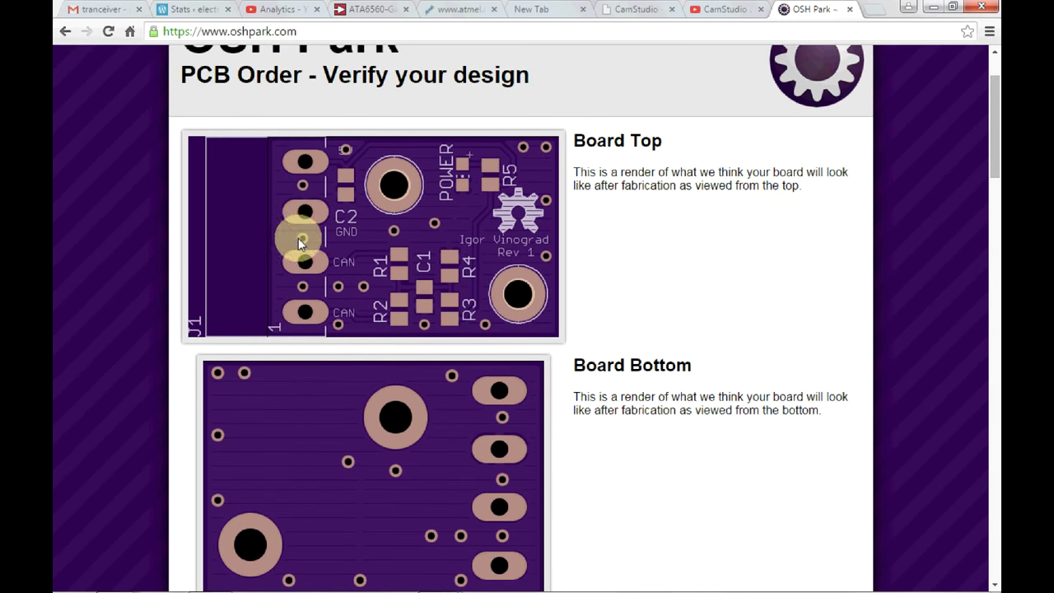
{"action": "scroll", "coordinate": [785, 311], "scroll_direction": "down", "scroll_amount": 2}
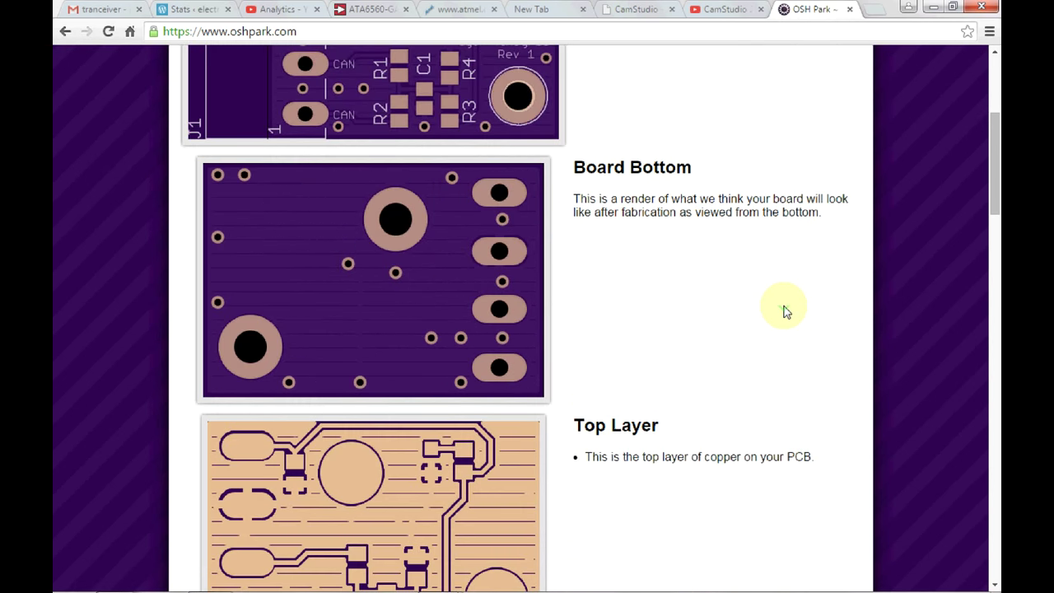
{"action": "scroll", "coordinate": [784, 311], "scroll_direction": "up", "scroll_amount": 3}
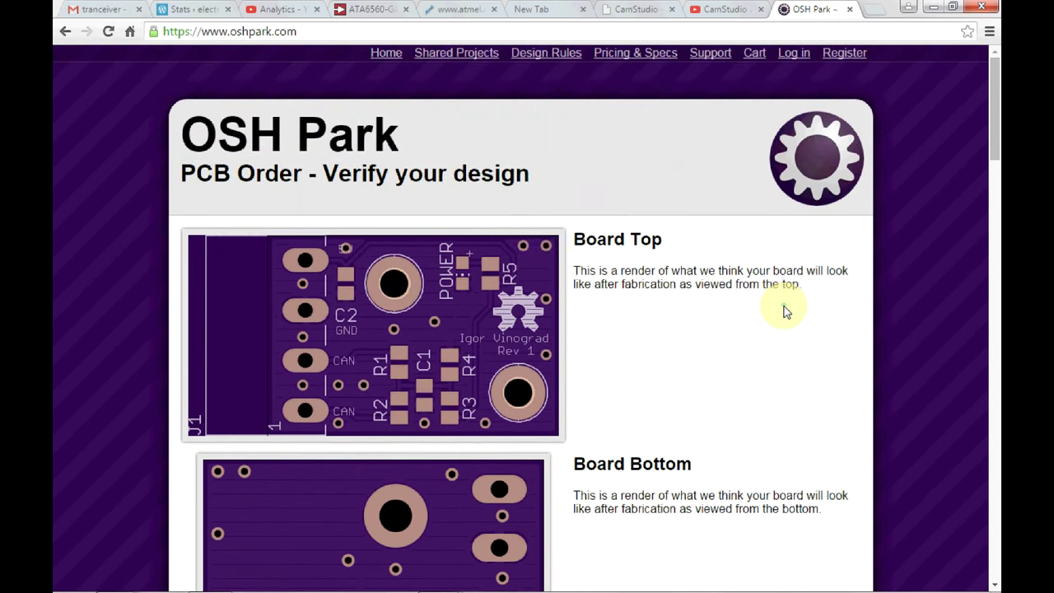
{"action": "scroll", "coordinate": [630, 376], "scroll_direction": "down", "scroll_amount": 3}
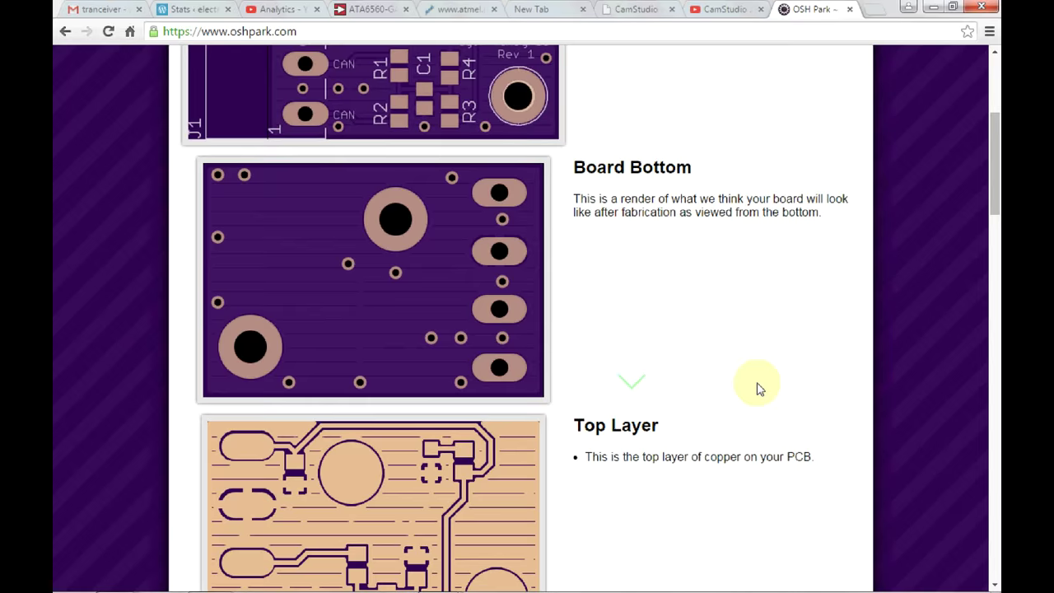
{"action": "scroll", "coordinate": [758, 384], "scroll_direction": "down", "scroll_amount": 1}
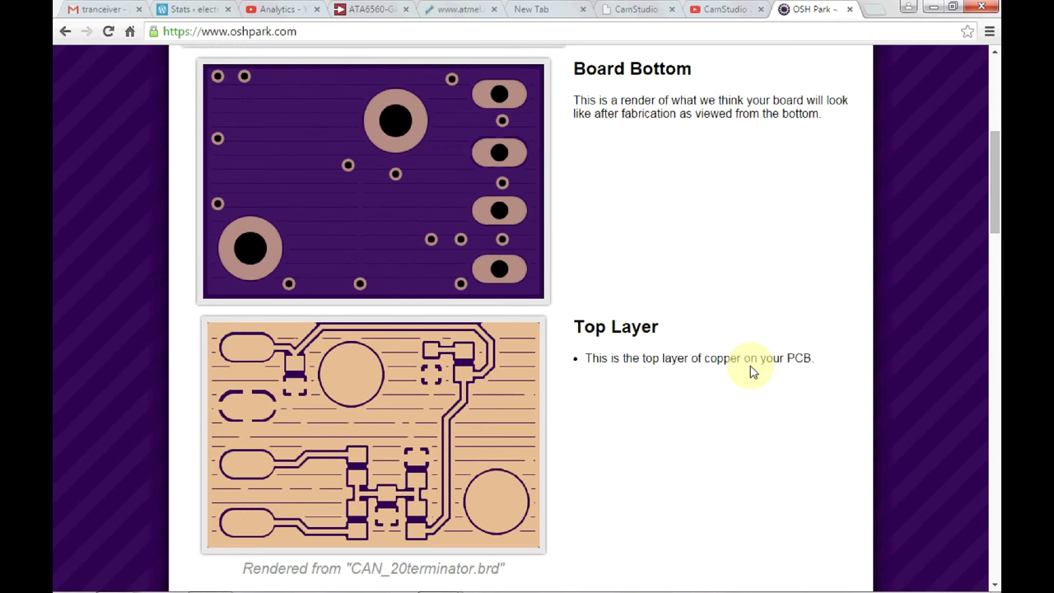
{"action": "scroll", "coordinate": [752, 370], "scroll_direction": "up", "scroll_amount": 2}
{"action": "scroll", "coordinate": [752, 371], "scroll_direction": "up", "scroll_amount": 1}
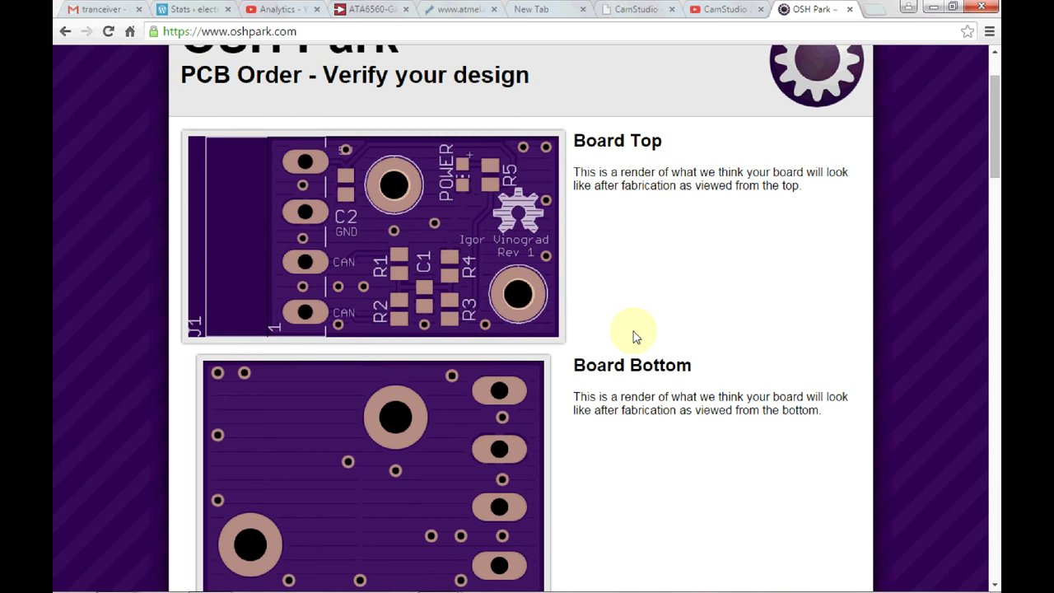
{"action": "scroll", "coordinate": [635, 334], "scroll_direction": "down", "scroll_amount": 3}
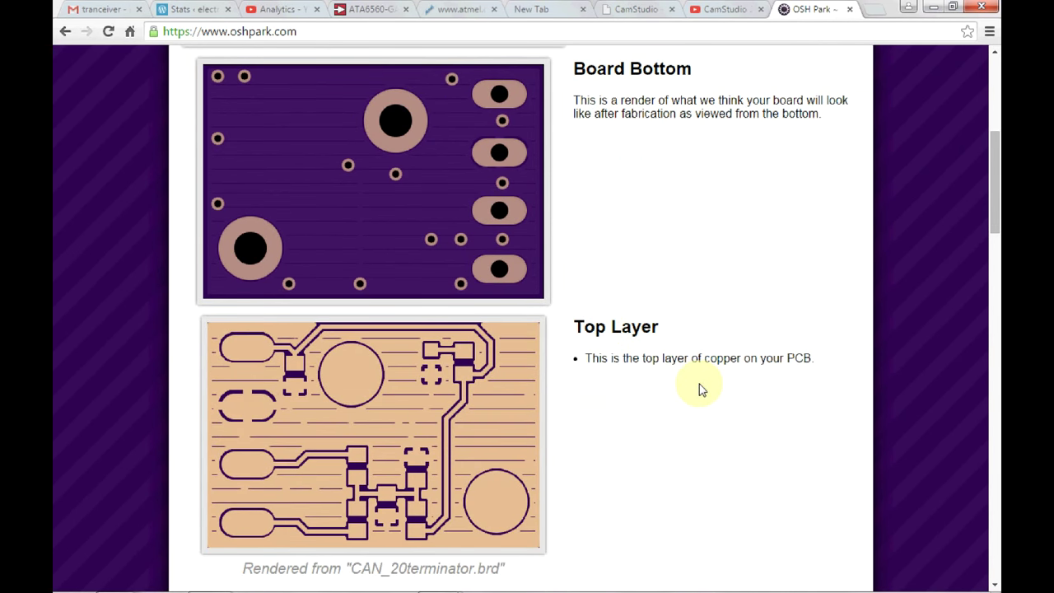
{"action": "scroll", "coordinate": [699, 384], "scroll_direction": "down", "scroll_amount": 2}
{"action": "scroll", "coordinate": [634, 255], "scroll_direction": "down", "scroll_amount": 4}
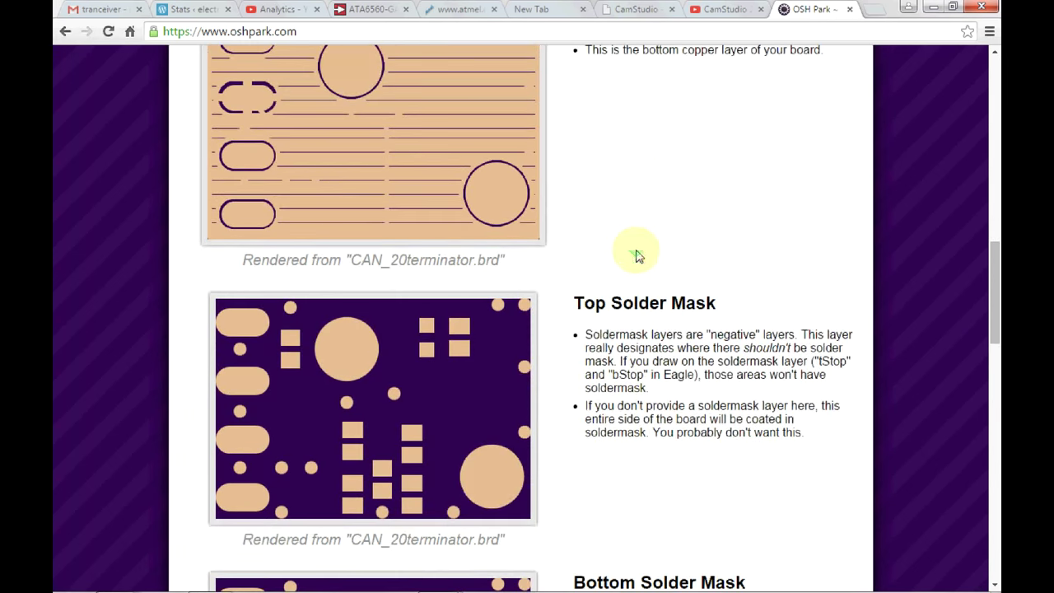
{"action": "scroll", "coordinate": [628, 367], "scroll_direction": "down", "scroll_amount": 1}
{"action": "scroll", "coordinate": [627, 367], "scroll_direction": "down", "scroll_amount": 6}
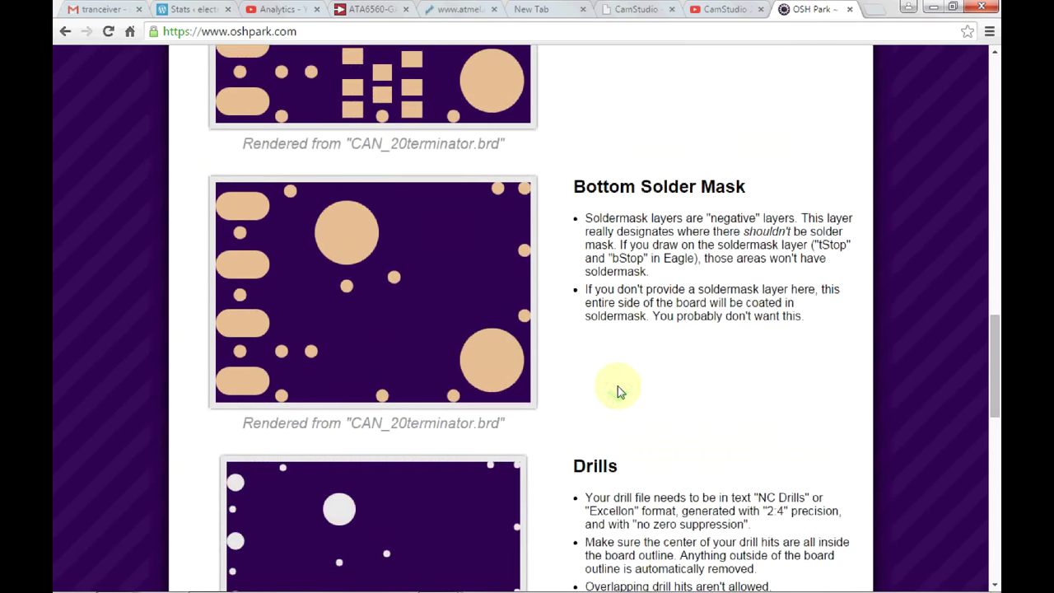
{"action": "scroll", "coordinate": [623, 294], "scroll_direction": "down", "scroll_amount": 3}
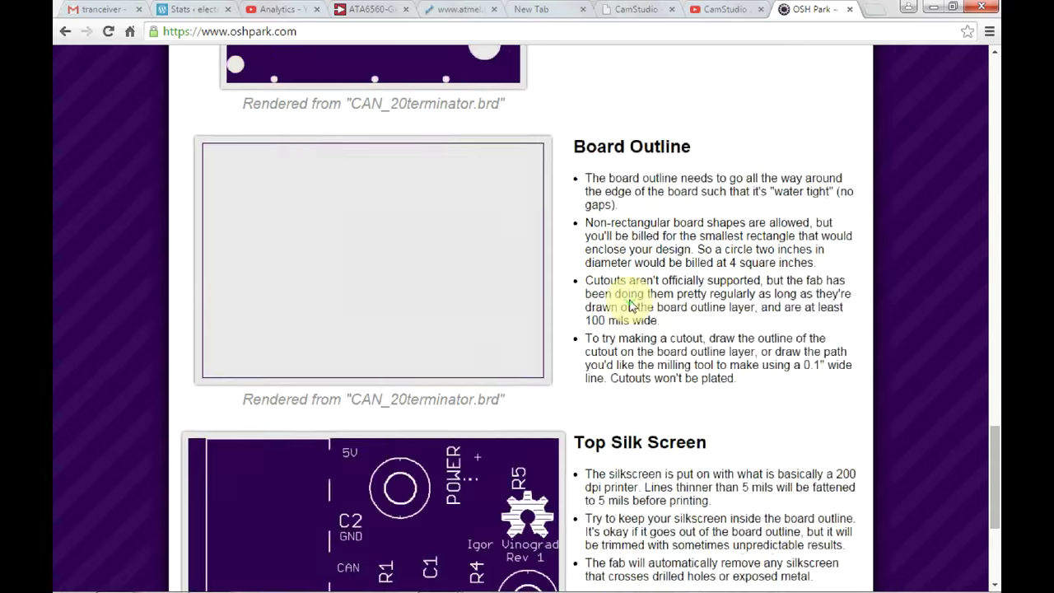
{"action": "scroll", "coordinate": [623, 305], "scroll_direction": "down", "scroll_amount": 3}
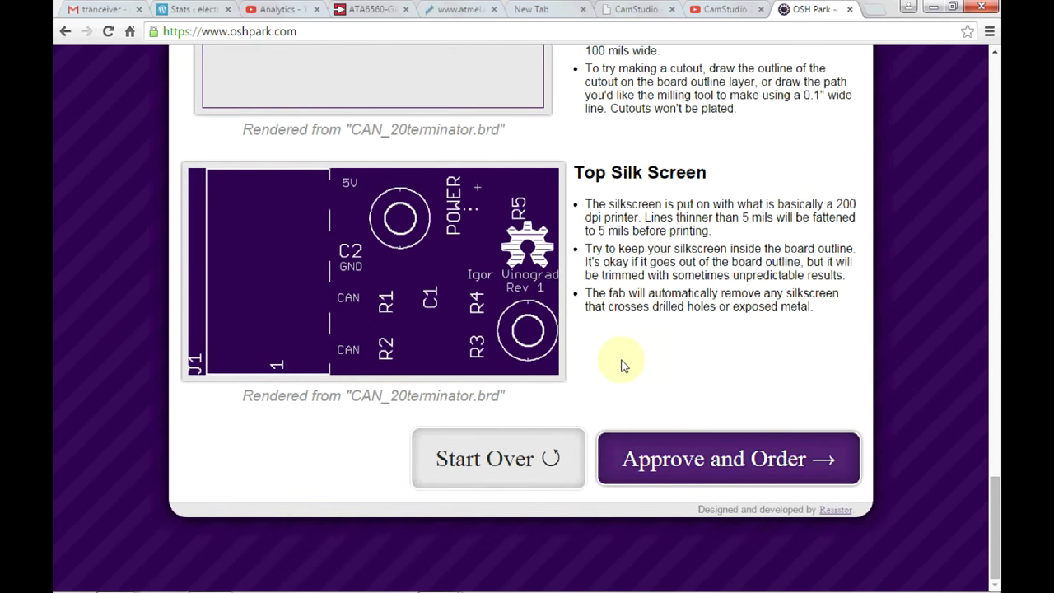
{"action": "scroll", "coordinate": [624, 360], "scroll_direction": "up", "scroll_amount": 3}
{"action": "scroll", "coordinate": [624, 360], "scroll_direction": "up", "scroll_amount": 20}
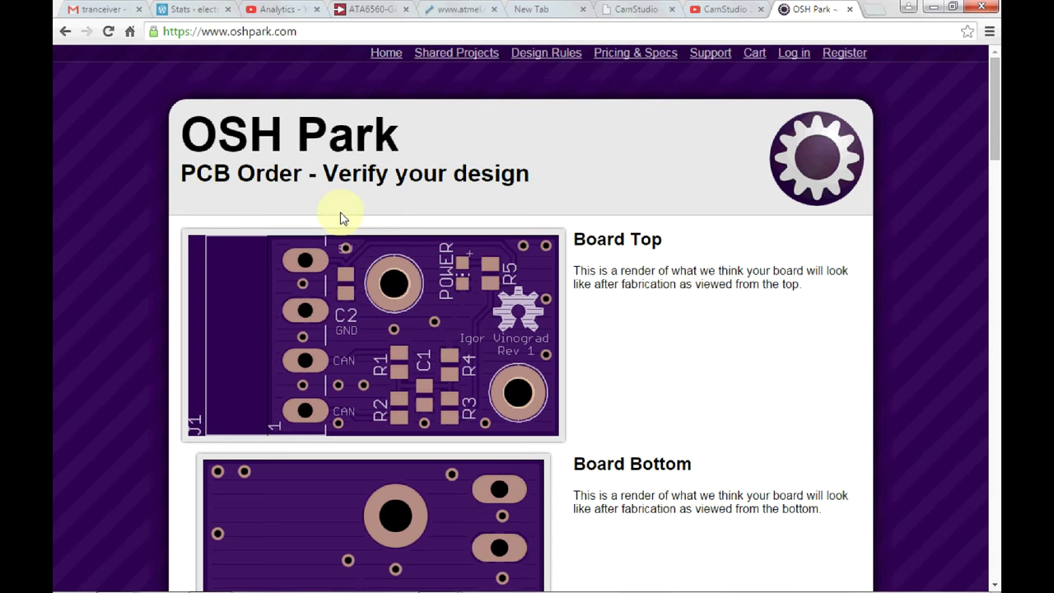
{"action": "mouse_move", "coordinate": [159, 586]}
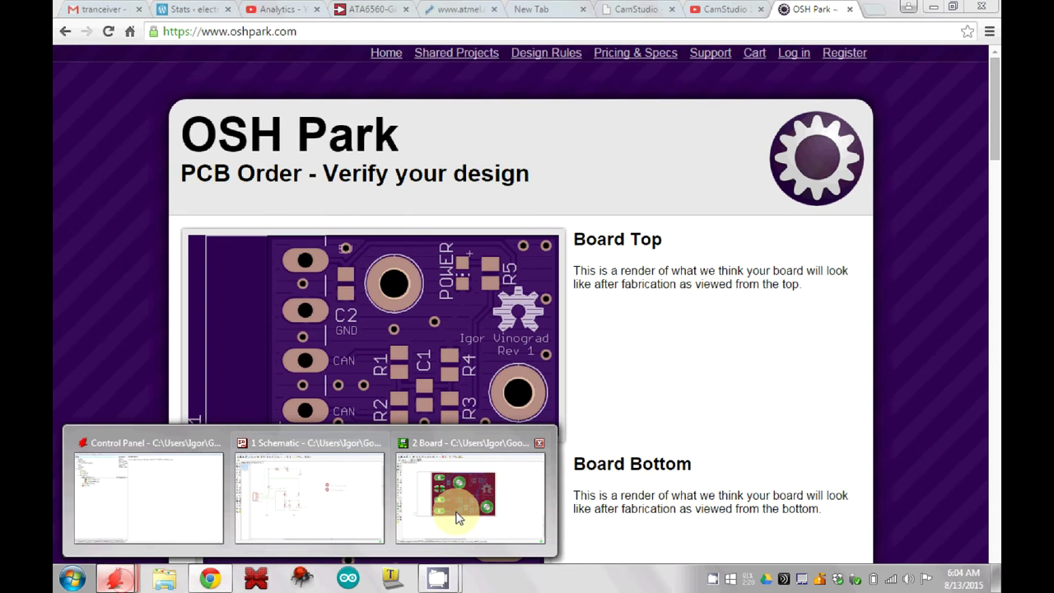
{"action": "left_click", "coordinate": [463, 512]}
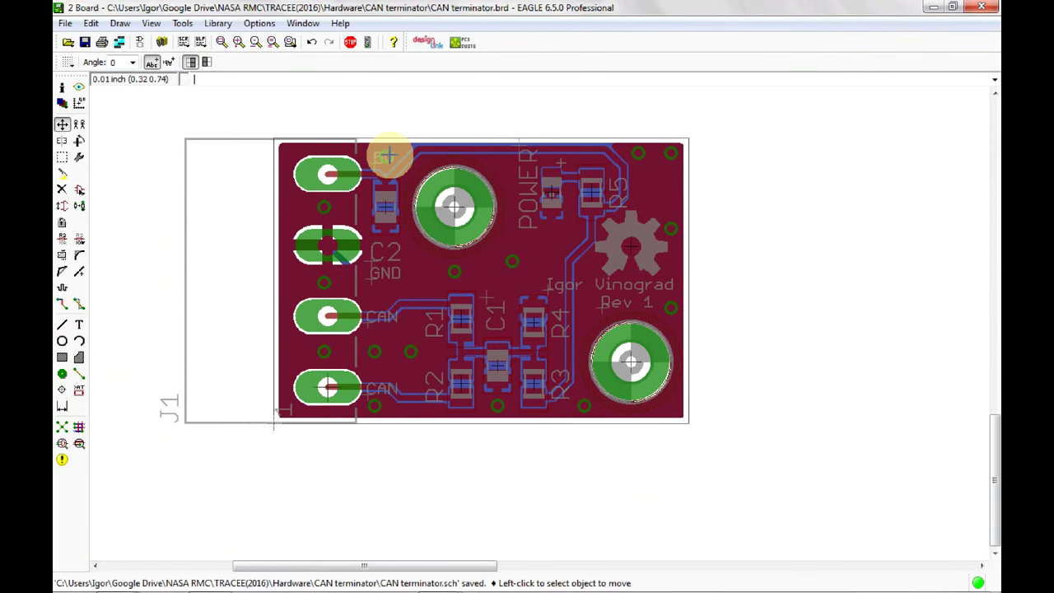
Move the GND via left of the 5V label and shift 5V right beside the top pad.
{"action": "scroll", "coordinate": [383, 150], "scroll_direction": "up", "scroll_amount": 4}
{"action": "scroll", "coordinate": [372, 159], "scroll_direction": "up", "scroll_amount": 3}
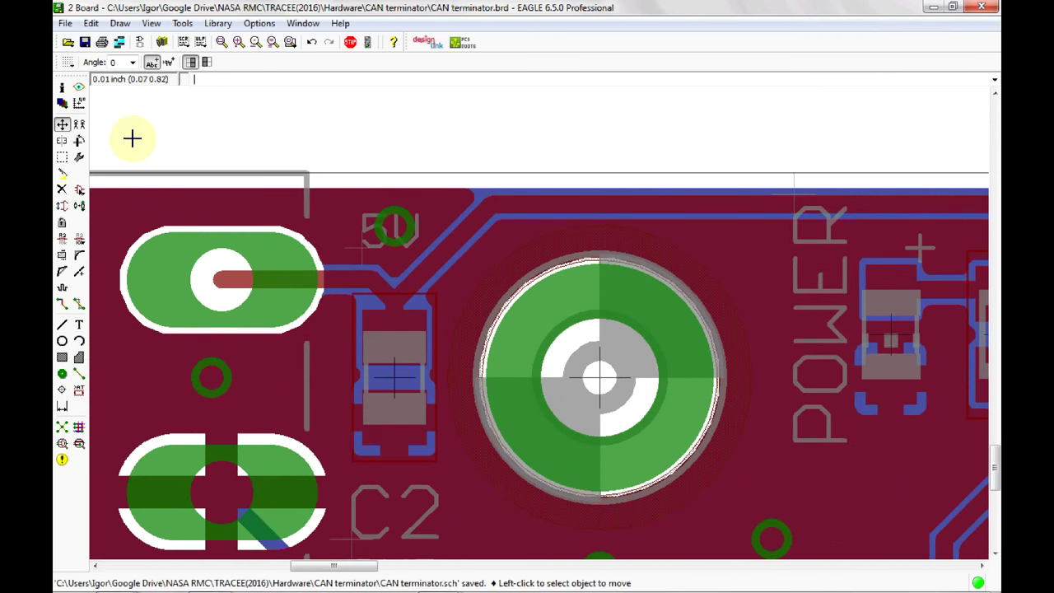
{"action": "left_click_drag", "start_coordinate": [377, 208], "coordinate": [383, 225]}
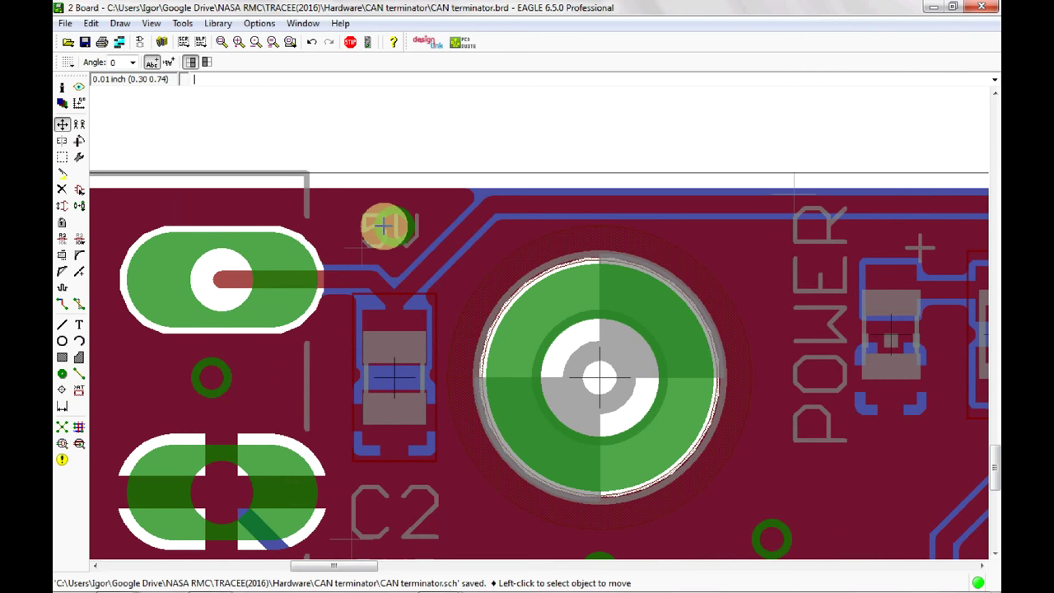
{"action": "left_click", "coordinate": [380, 225]}
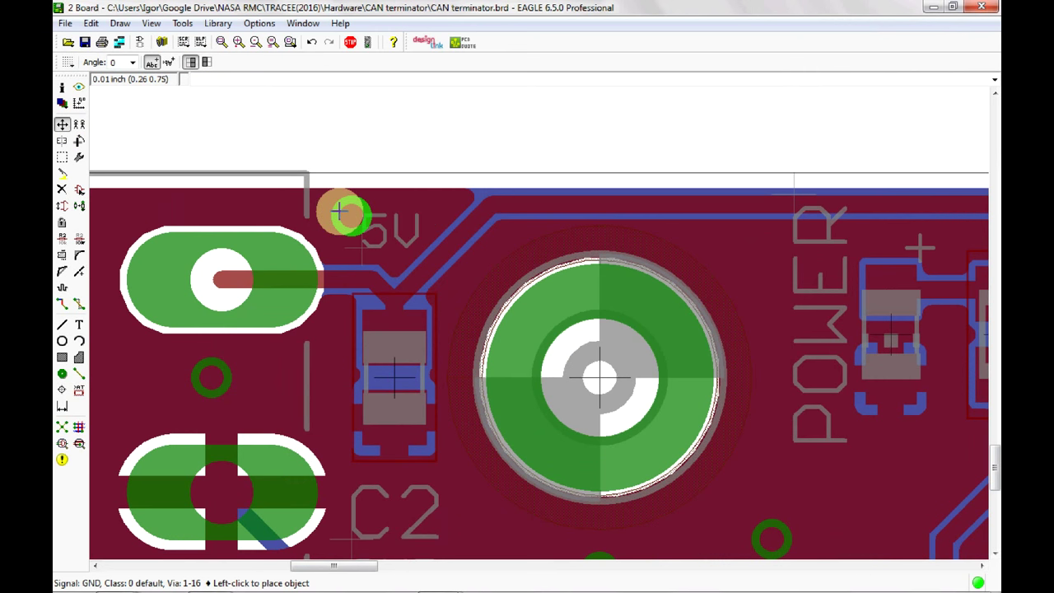
{"action": "left_click", "coordinate": [328, 214]}
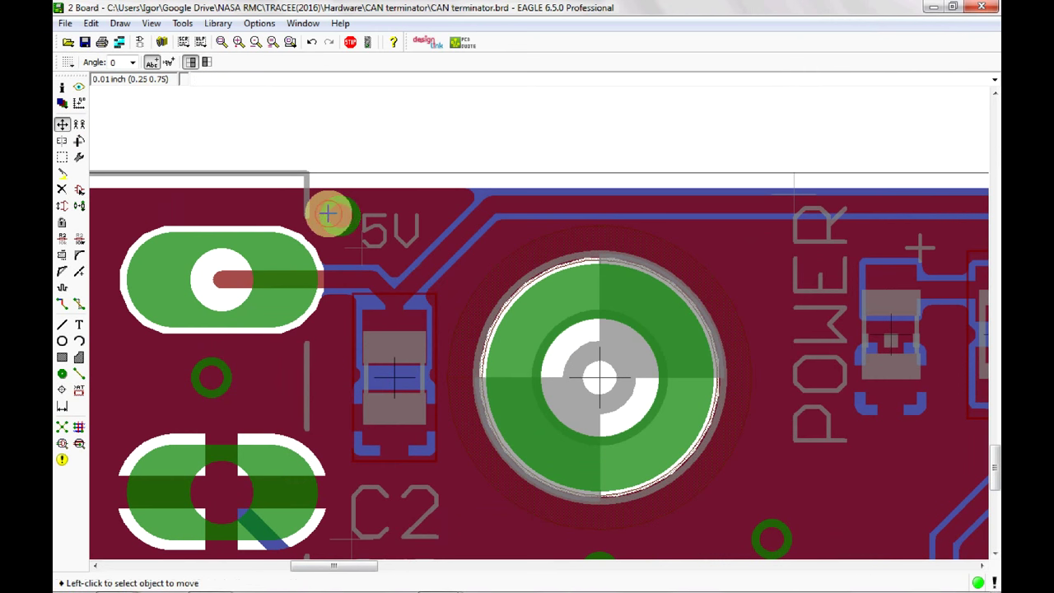
{"action": "left_click", "coordinate": [328, 214]}
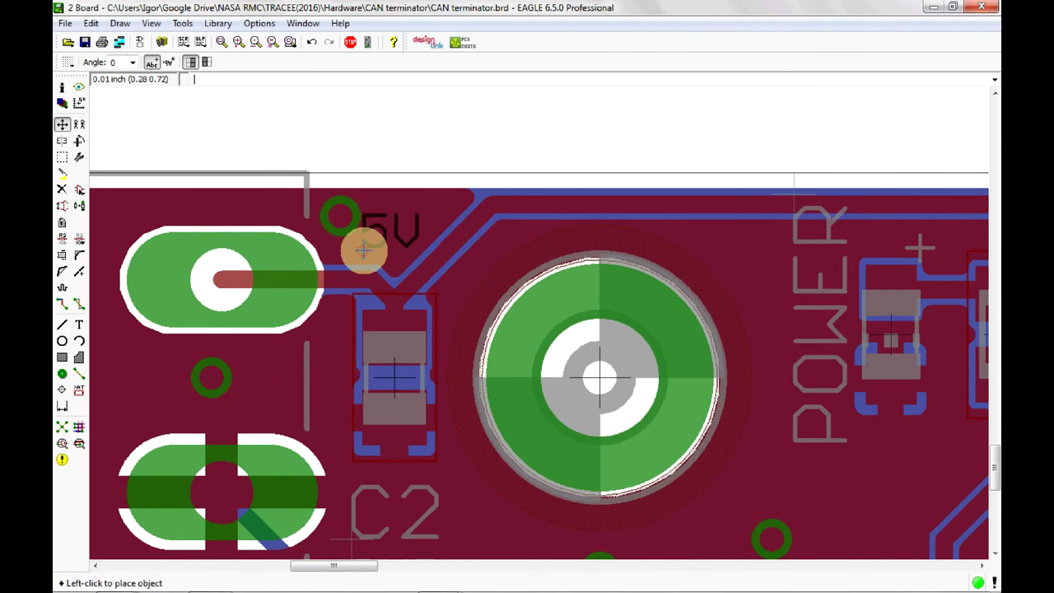
{"action": "left_click", "coordinate": [383, 242]}
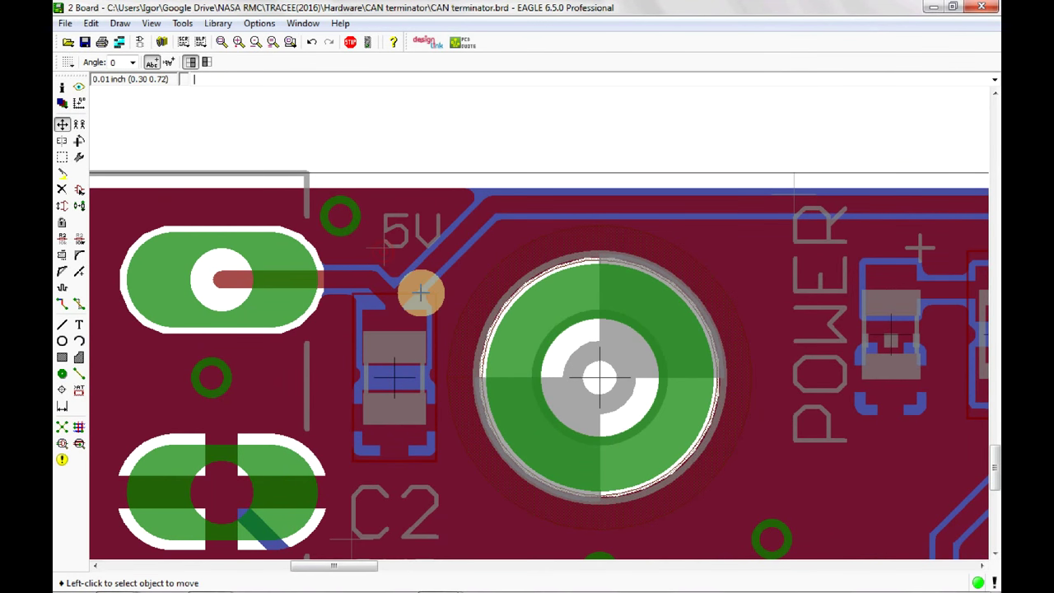
{"action": "scroll", "coordinate": [457, 350], "scroll_direction": "down", "scroll_amount": 4}
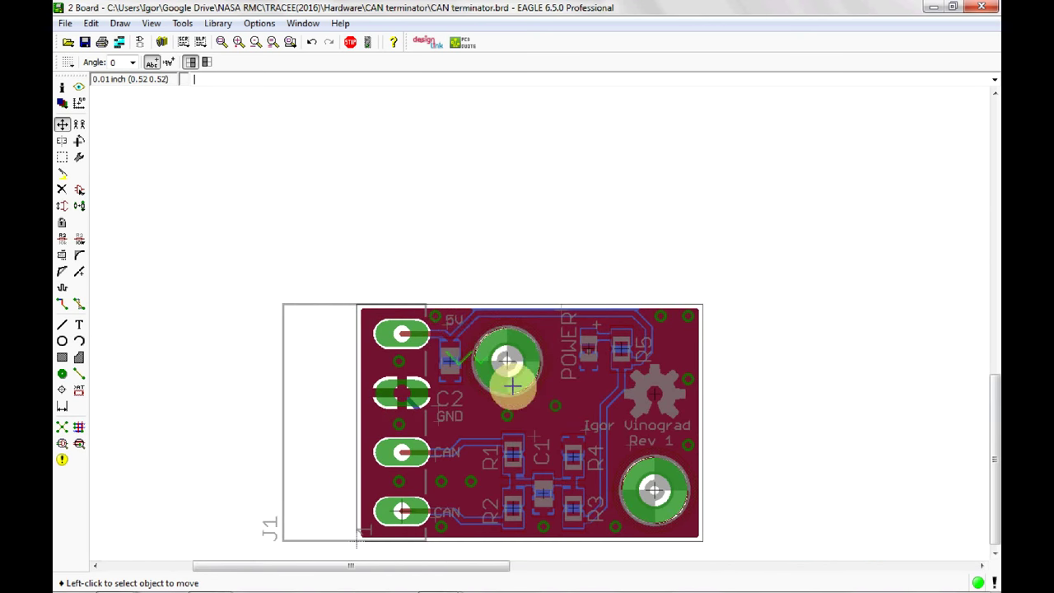
{"action": "middle_click_drag", "start_coordinate": [512, 386], "coordinate": [430, 242]}
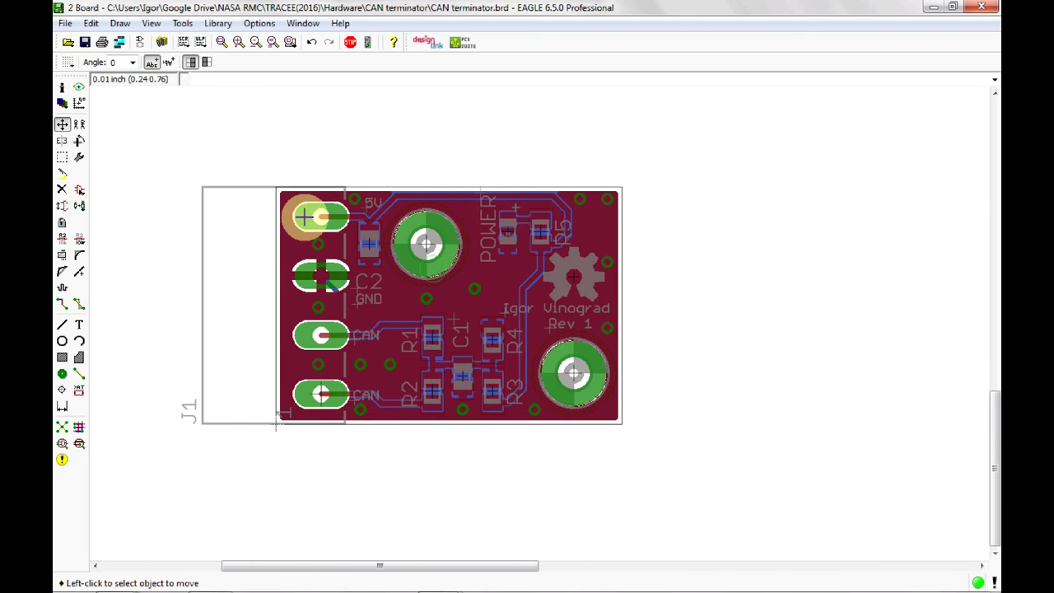
Run DRC with no errors, save the board, and return to the OSH Park verify page.
{"action": "left_click", "coordinate": [79, 443]}
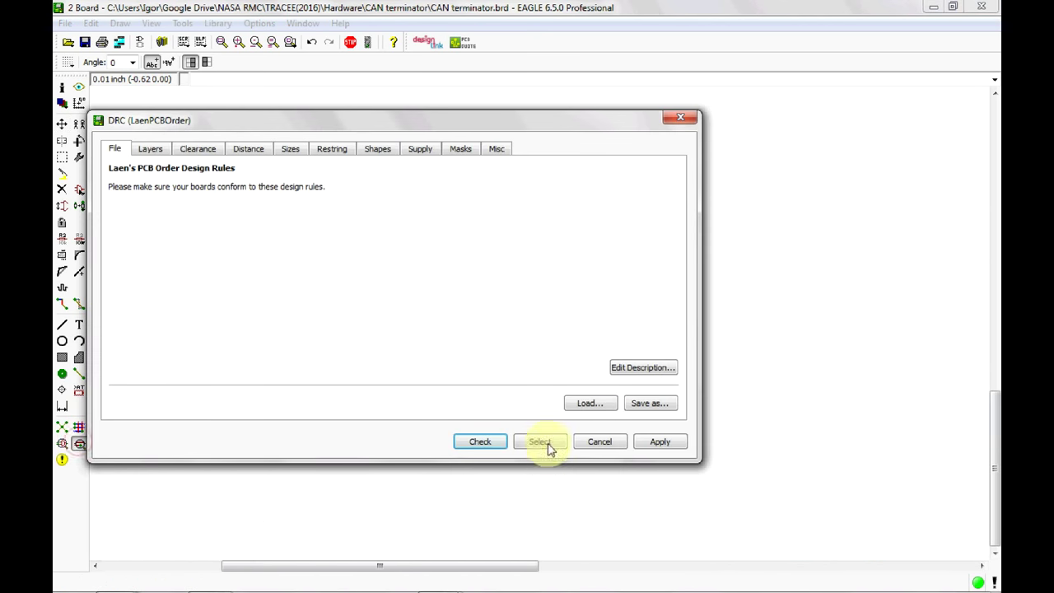
{"action": "left_click", "coordinate": [474, 442]}
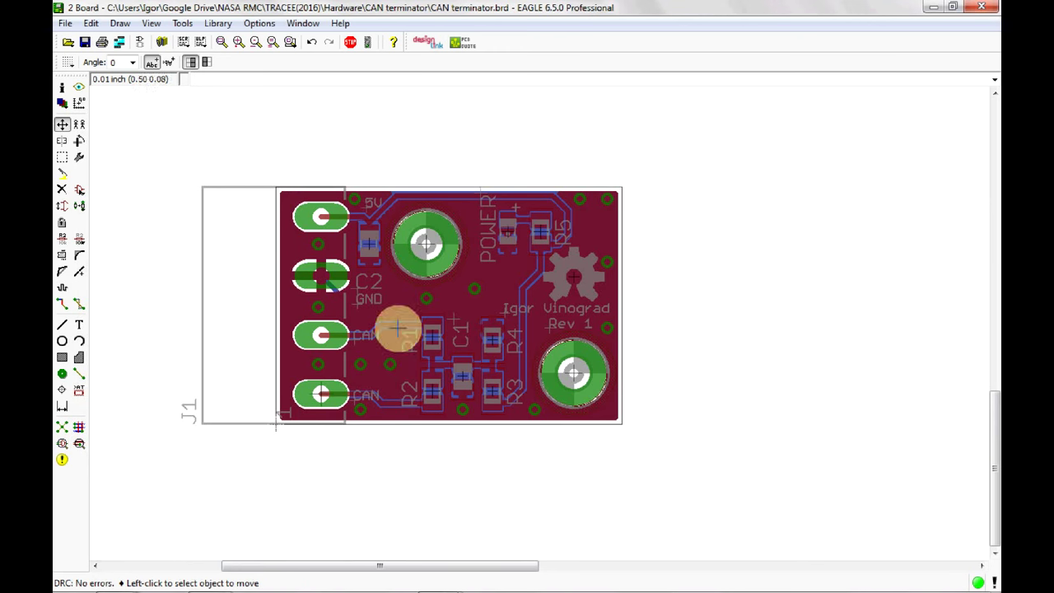
{"action": "left_click", "coordinate": [87, 46]}
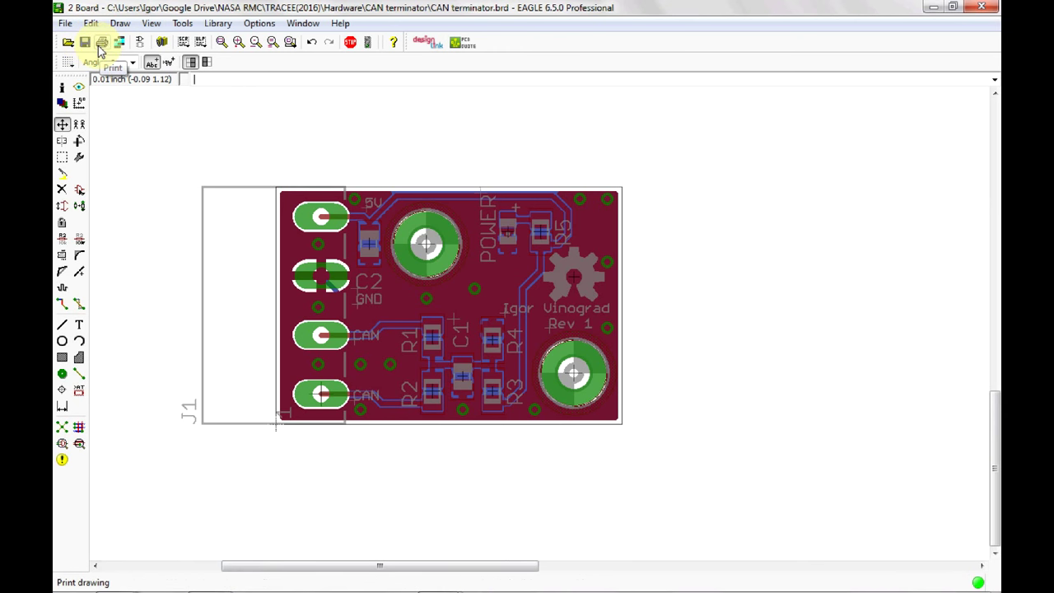
{"action": "left_click", "coordinate": [211, 576]}
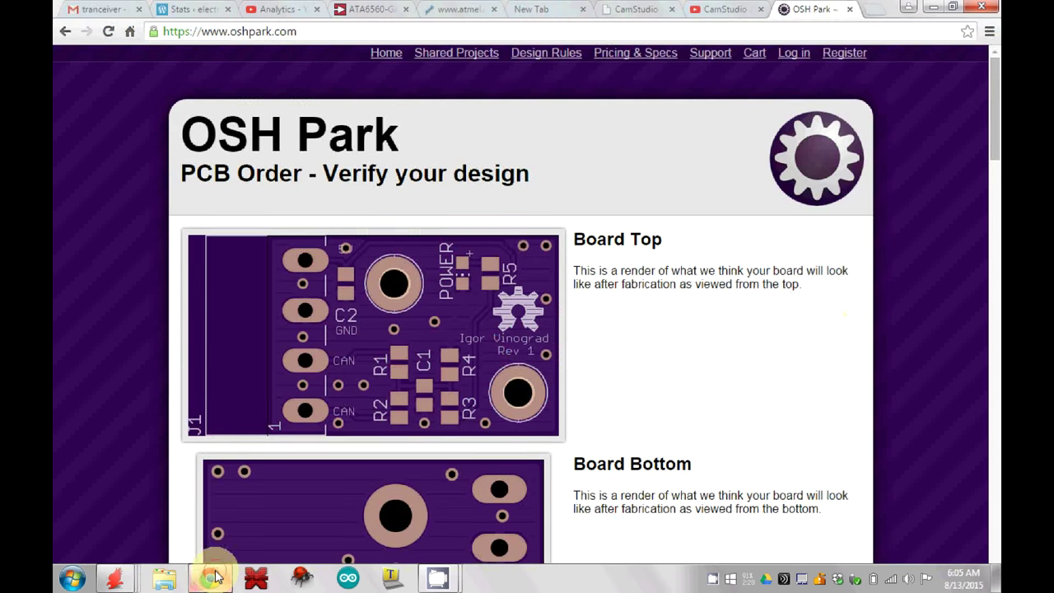
Scroll the OSH Park render down to the Top Silk Screen, then return to EAGLE's board window.
{"action": "left_click_drag", "start_coordinate": [994, 137], "coordinate": [994, 491]}
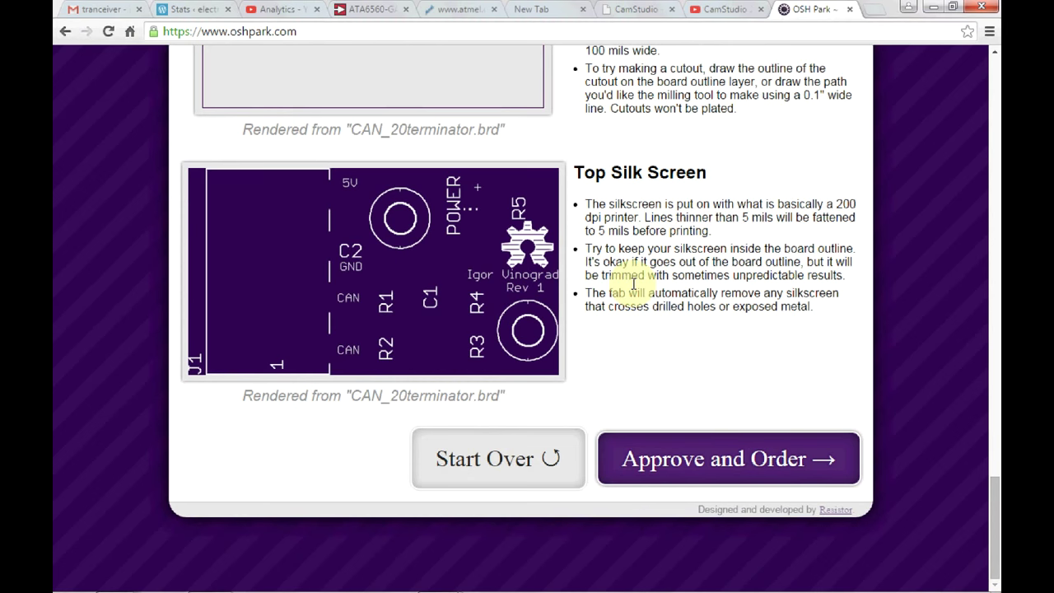
{"action": "mouse_move", "coordinate": [117, 579]}
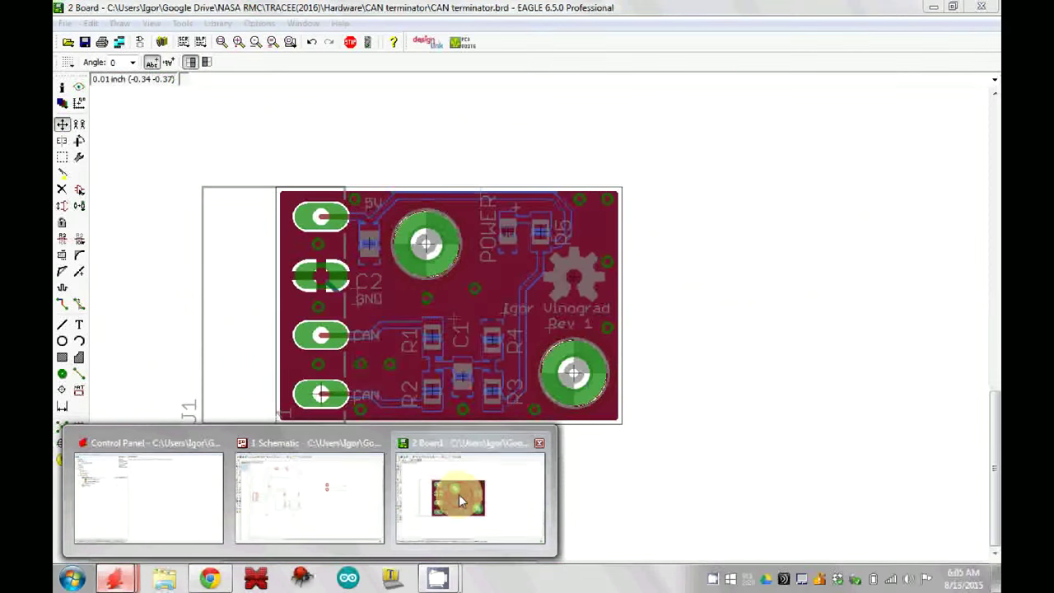
{"action": "left_click", "coordinate": [458, 494]}
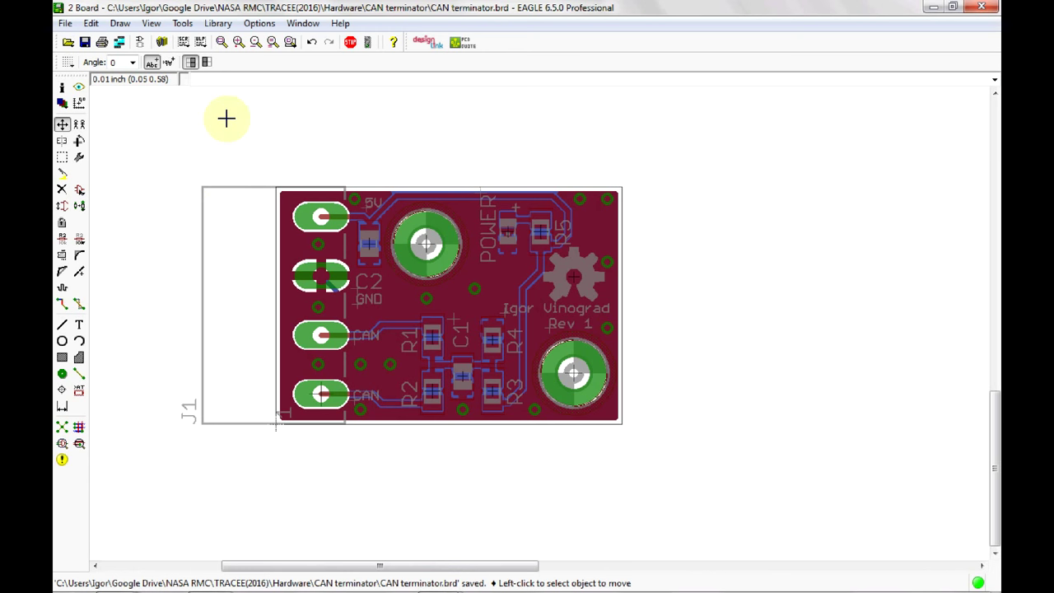
Open the CAM Processor and load the OshPark.cam job file.
{"action": "left_click", "coordinate": [121, 46]}
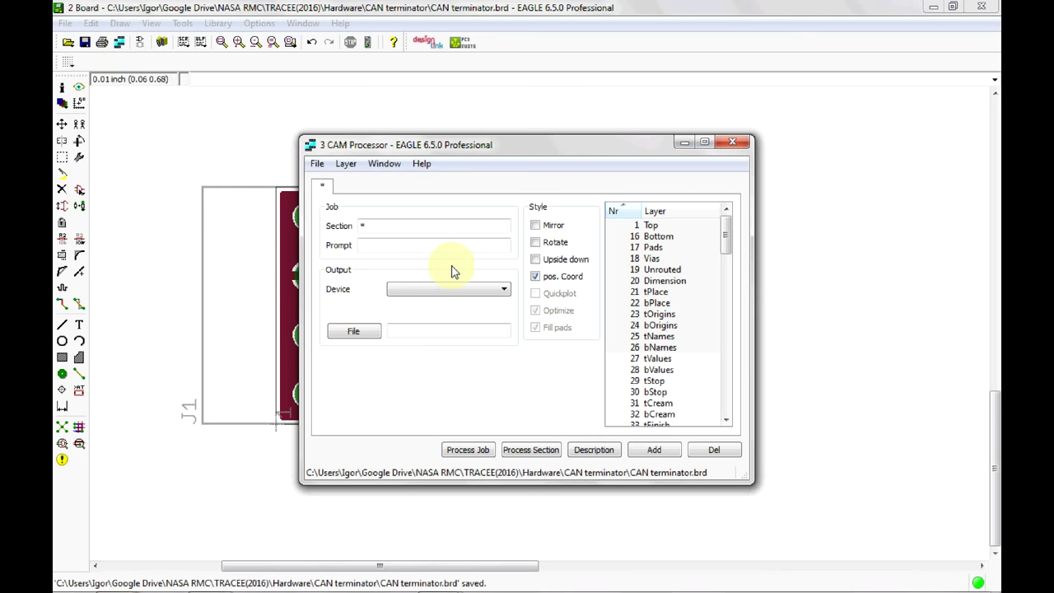
{"action": "left_click", "coordinate": [318, 165]}
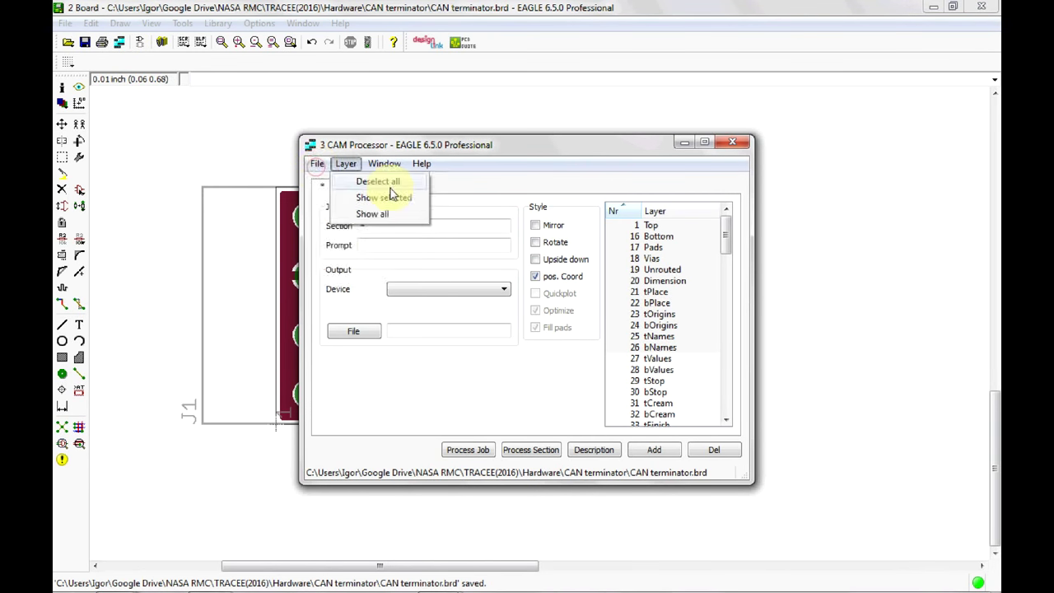
{"action": "mouse_move", "coordinate": [378, 190]}
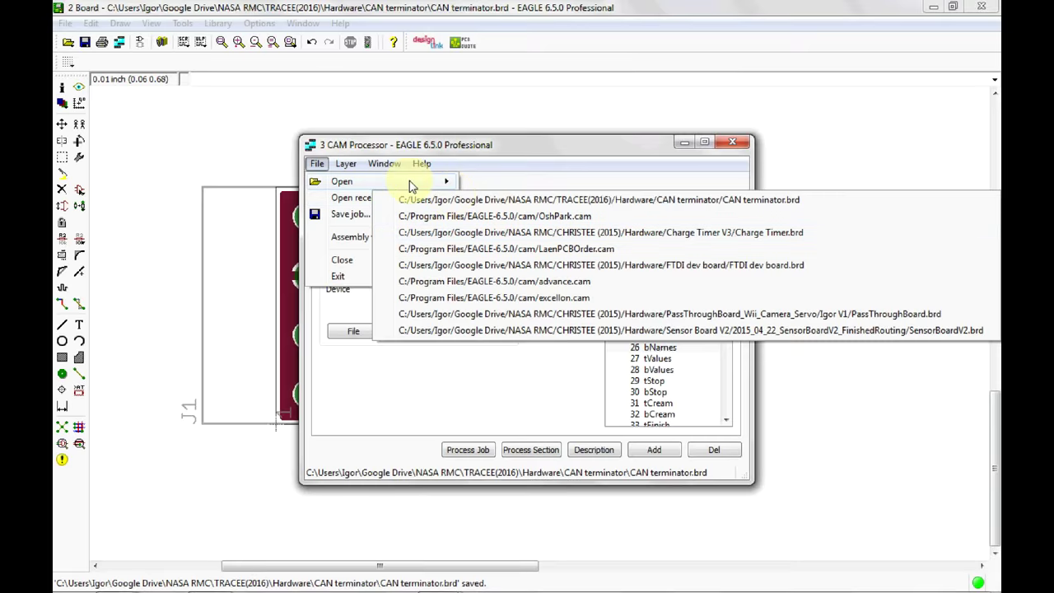
{"action": "left_click", "coordinate": [499, 266]}
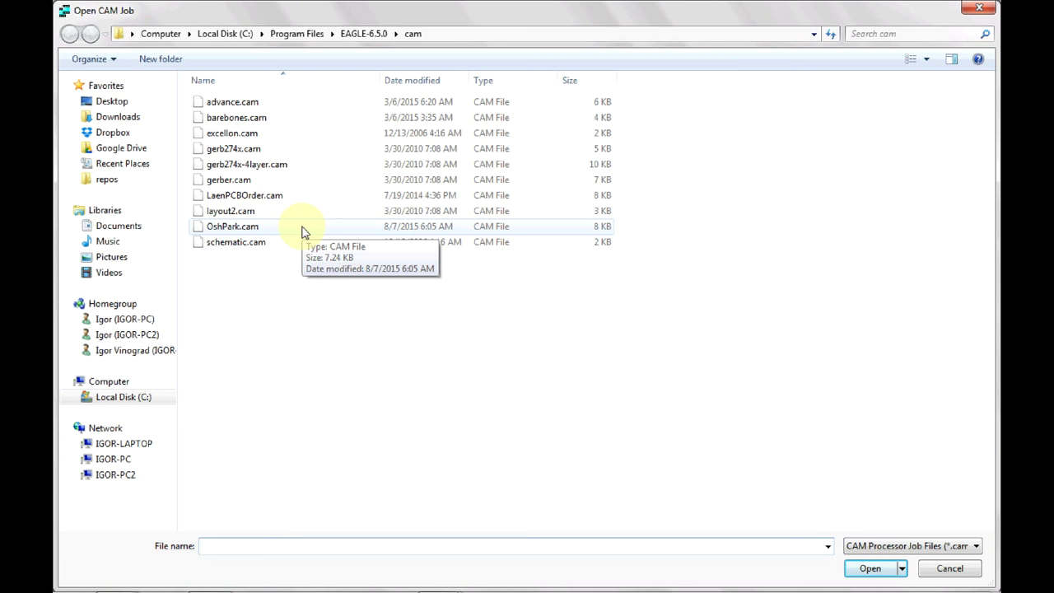
{"action": "left_click", "coordinate": [302, 228]}
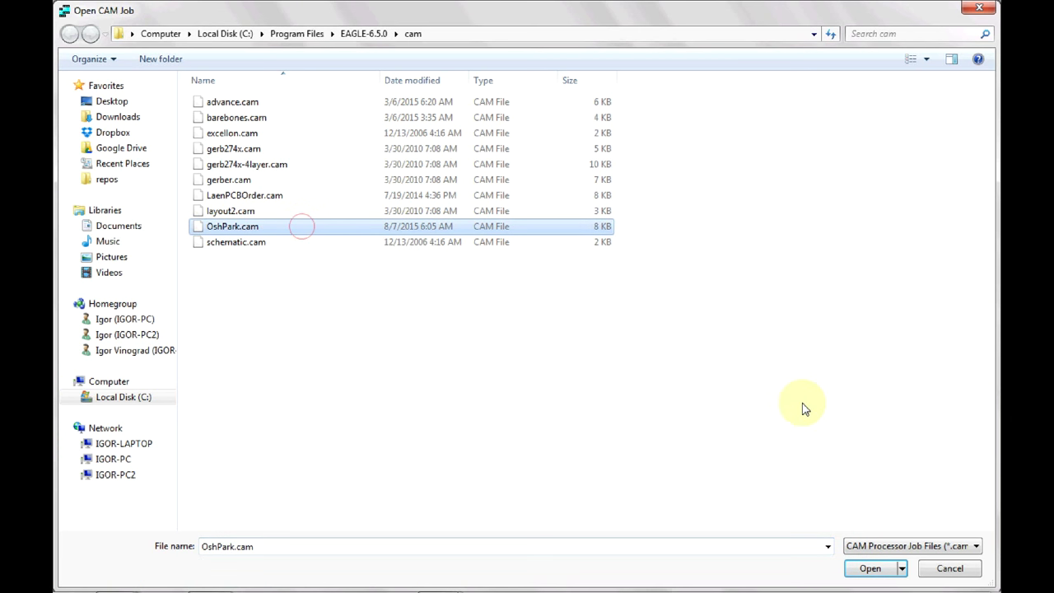
{"action": "left_click", "coordinate": [876, 570]}
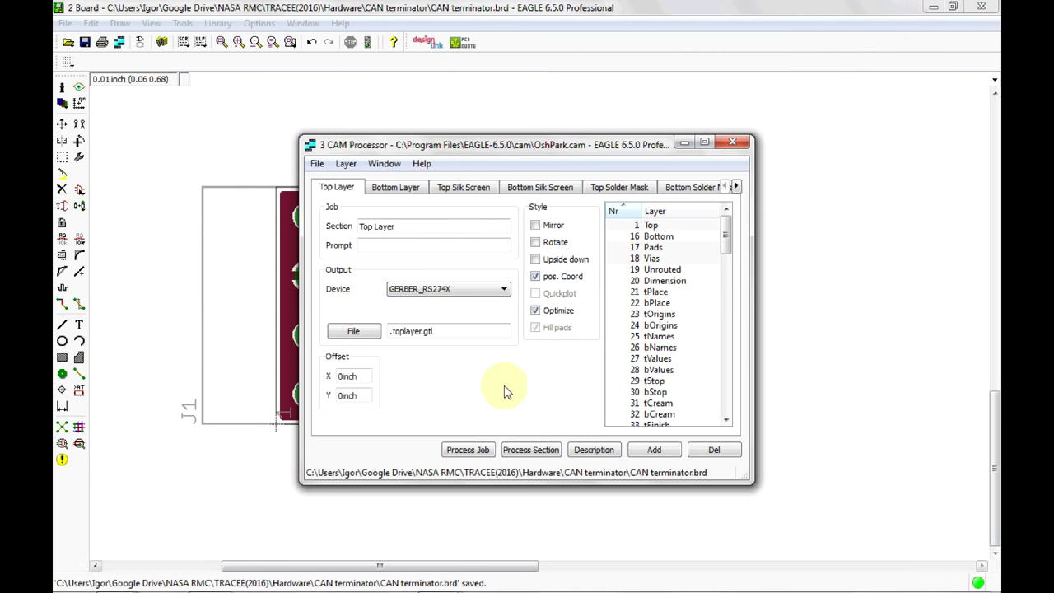
Check the Top Layer section's Gerber device and output file name, then view the Bottom Layer section.
{"action": "left_click", "coordinate": [737, 187]}
{"action": "left_click", "coordinate": [737, 188]}
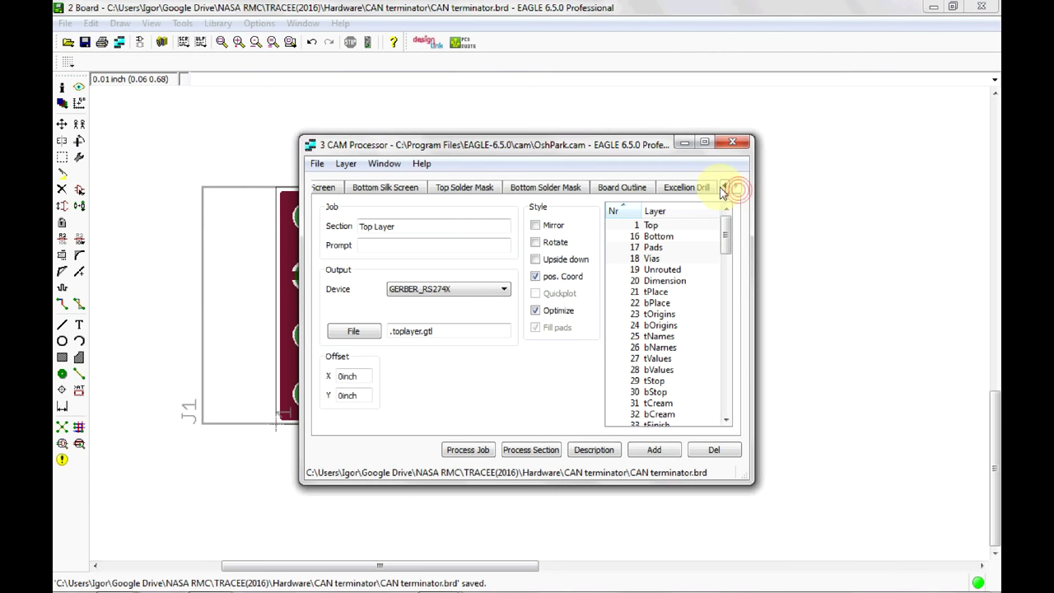
{"action": "left_click", "coordinate": [723, 188]}
{"action": "left_click", "coordinate": [723, 188]}
{"action": "left_click", "coordinate": [724, 188]}
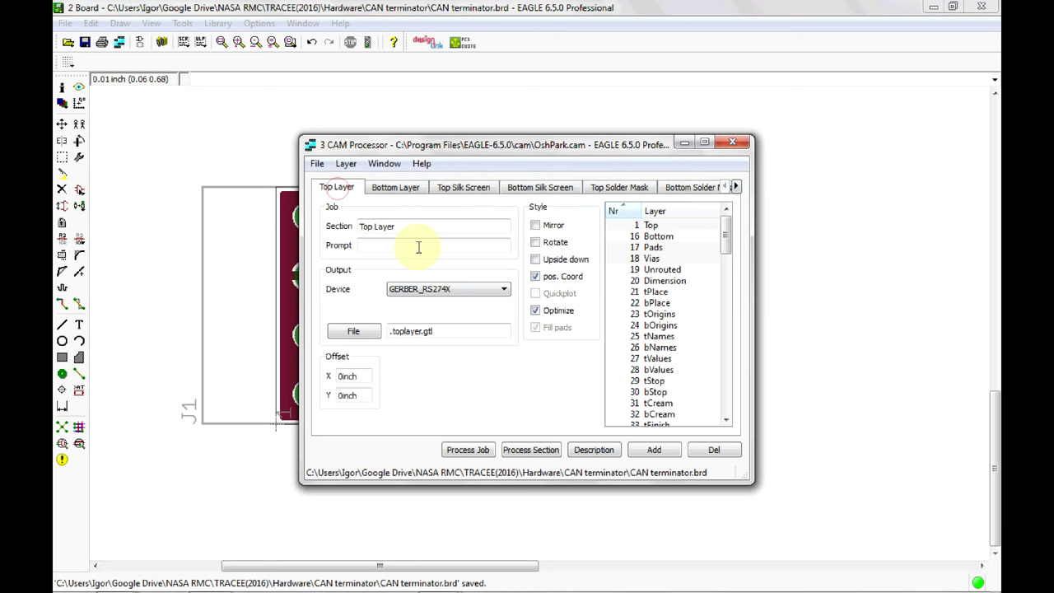
{"action": "left_click", "coordinate": [419, 293]}
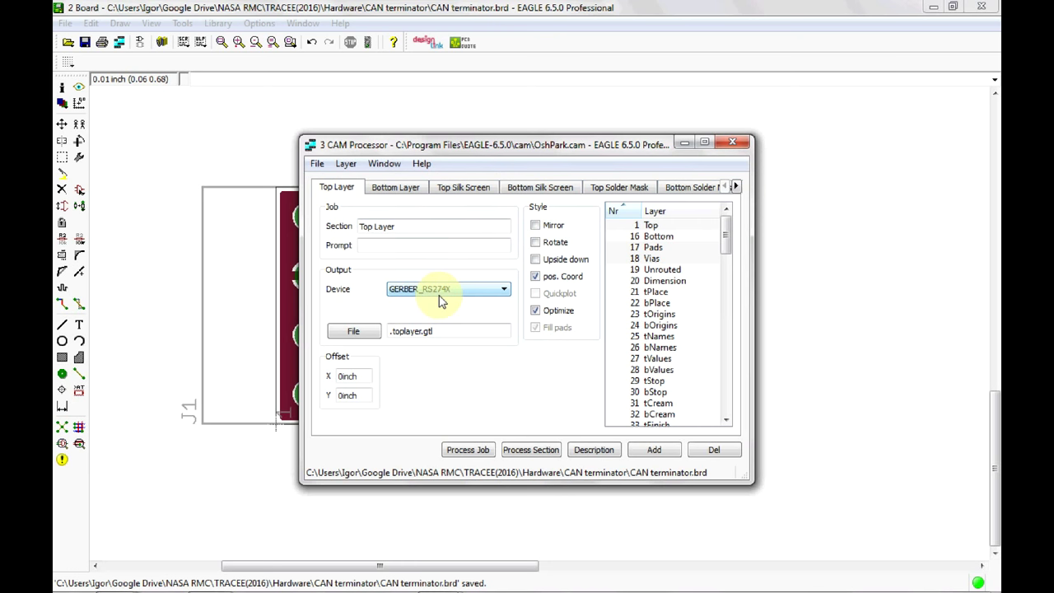
{"action": "left_click", "coordinate": [403, 332]}
{"action": "left_click", "coordinate": [414, 196]}
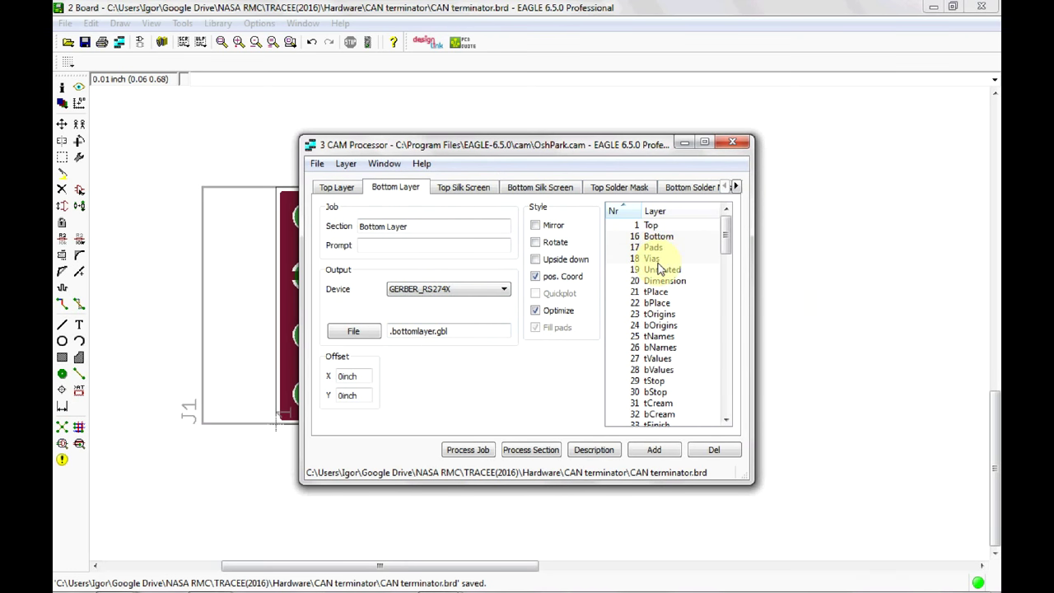
Review the Top Silk Screen and Bottom Silk Screen section settings.
{"action": "left_click", "coordinate": [474, 189]}
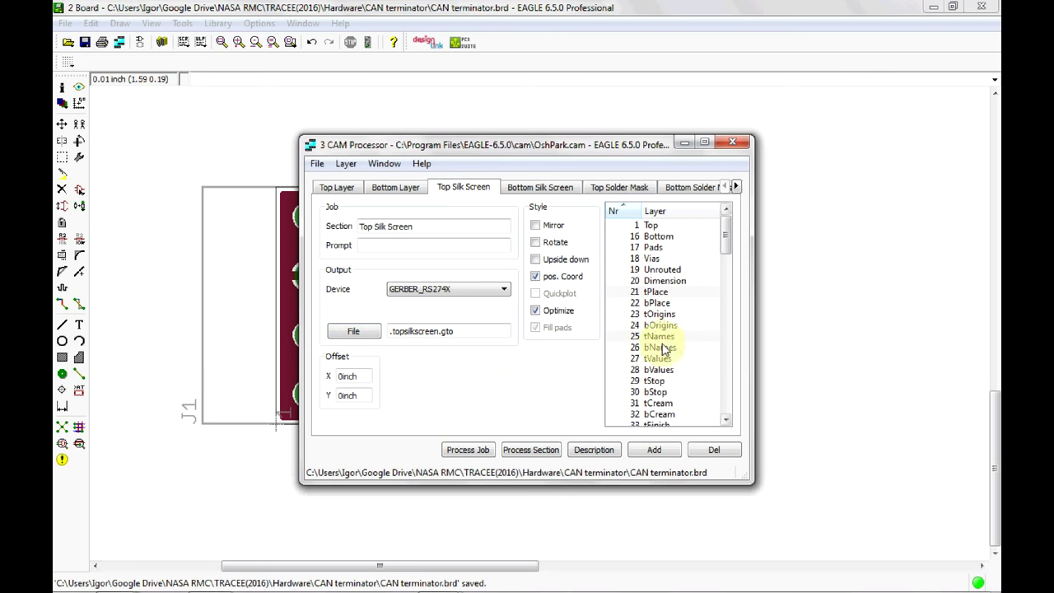
{"action": "left_click", "coordinate": [550, 186]}
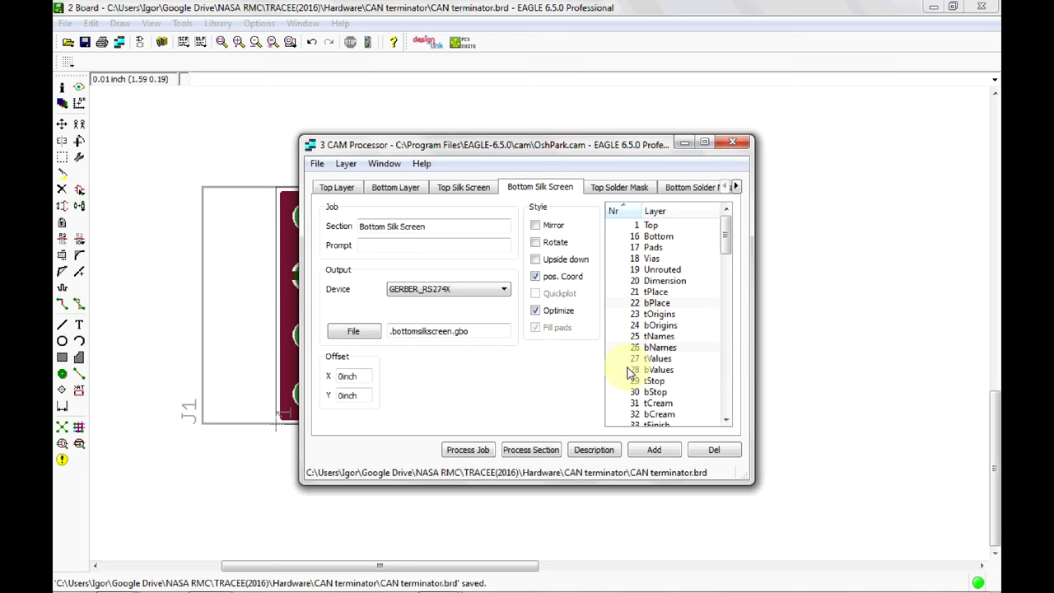
{"action": "left_click", "coordinate": [736, 188]}
{"action": "left_click", "coordinate": [736, 187]}
{"action": "left_click", "coordinate": [736, 188]}
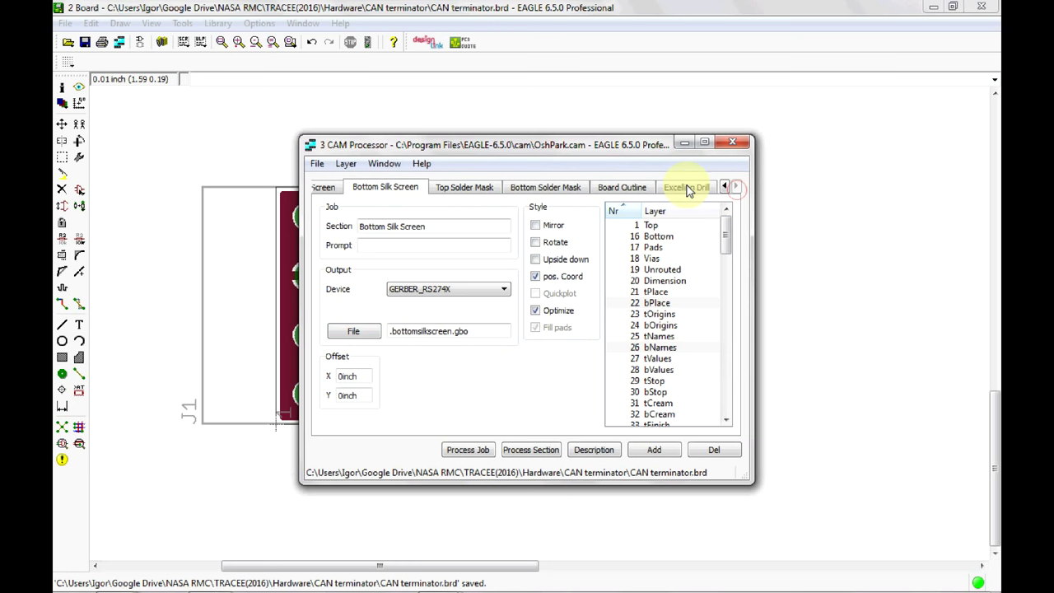
Check the Board Outline and Excellon Drill sections, process the job, and close the CAM Processor.
{"action": "left_click", "coordinate": [622, 188]}
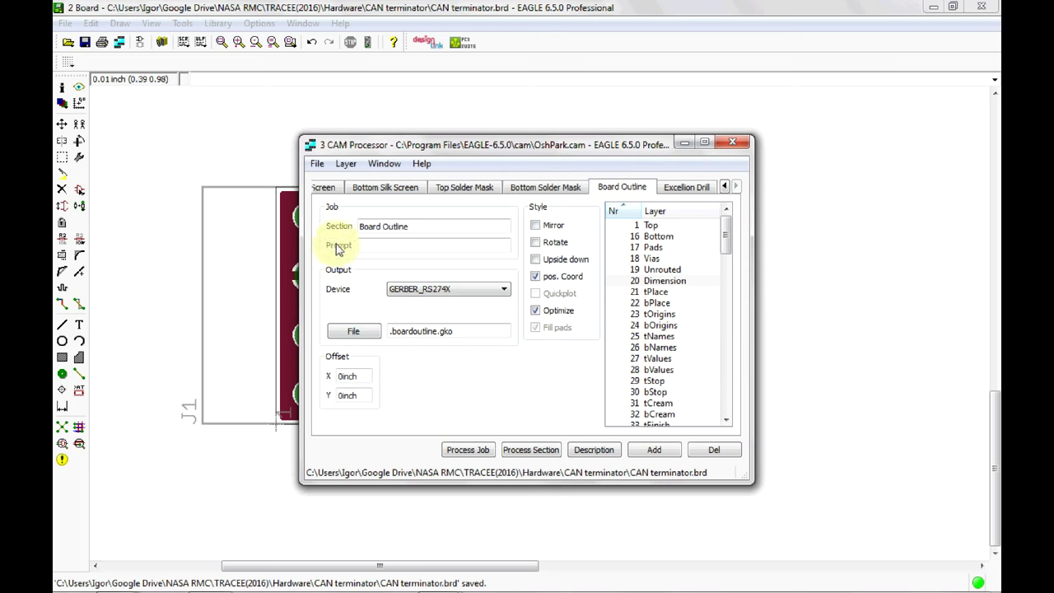
{"action": "left_click", "coordinate": [686, 188]}
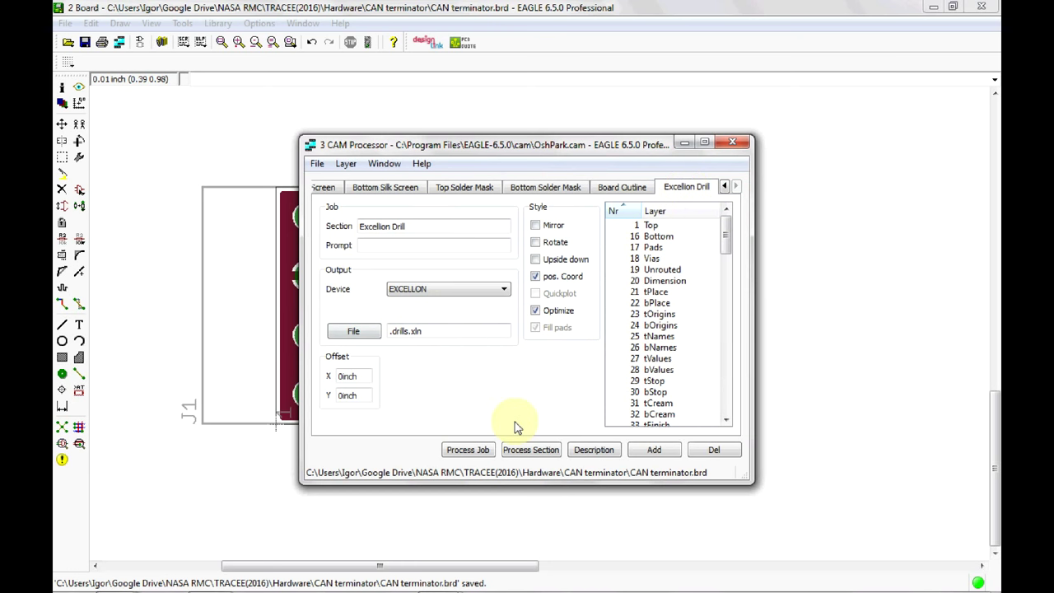
{"action": "left_click", "coordinate": [475, 455]}
{"action": "left_click", "coordinate": [735, 147]}
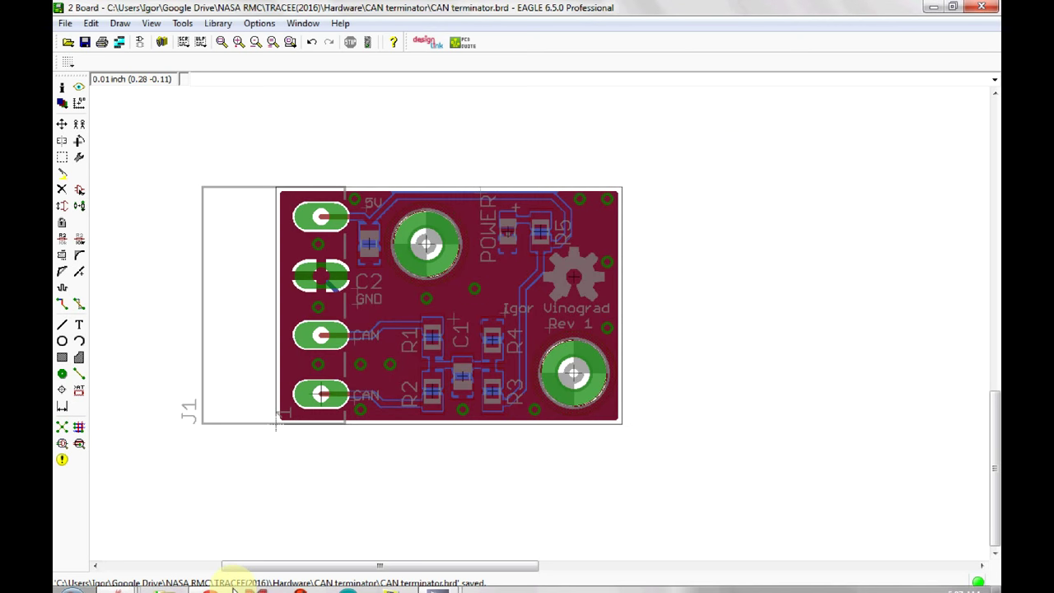
Browse Google Drive > NASA RMC > TRACEE(2016) > Hardware > CAN terminator and point out the board outline and bottom layer files.
{"action": "mouse_move", "coordinate": [207, 581]}
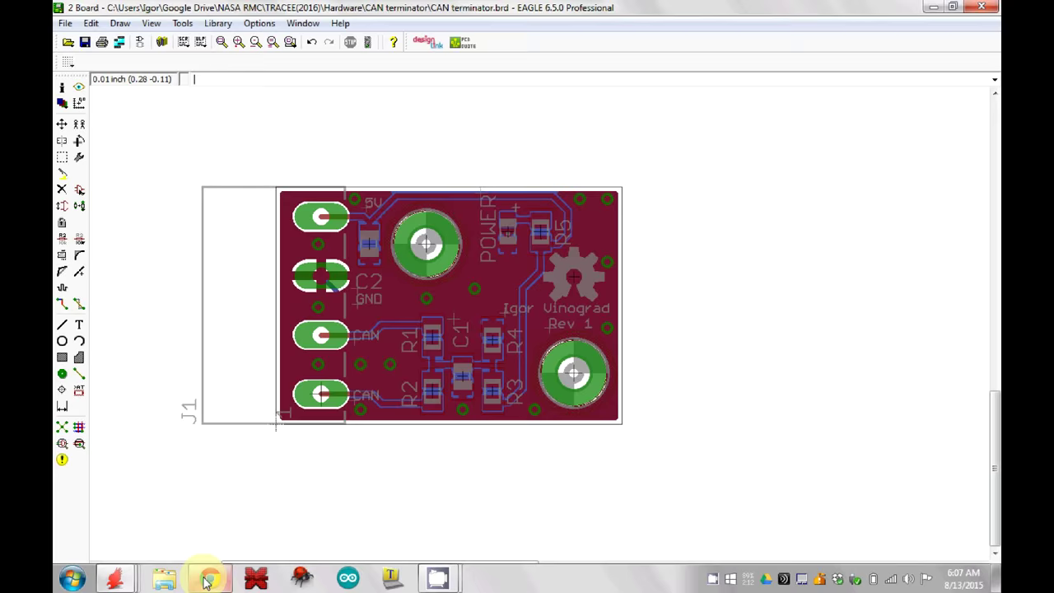
{"action": "left_click", "coordinate": [162, 578]}
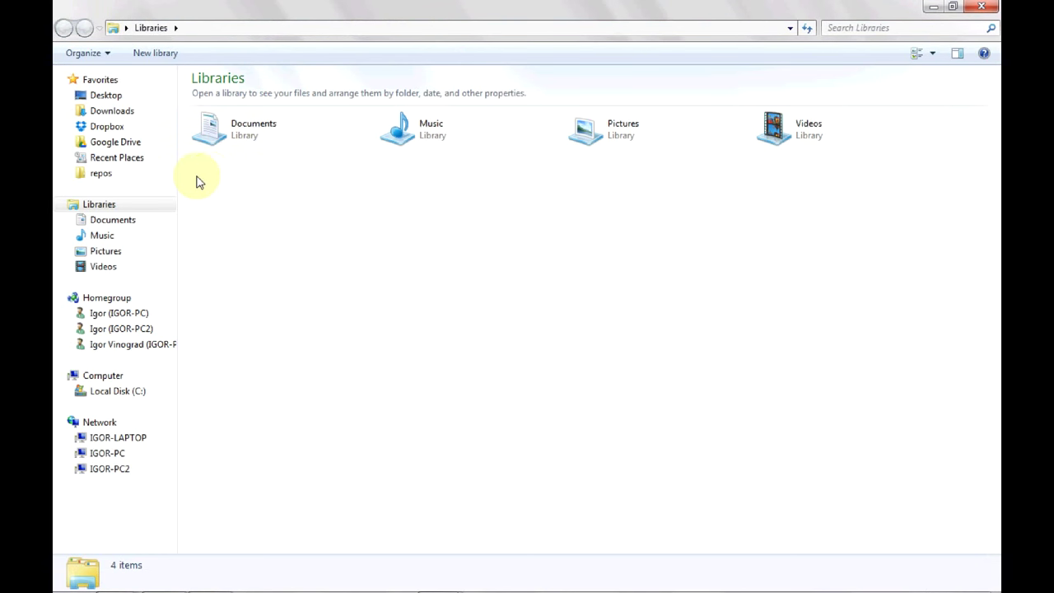
{"action": "left_click", "coordinate": [133, 145]}
{"action": "double_click", "coordinate": [256, 132]}
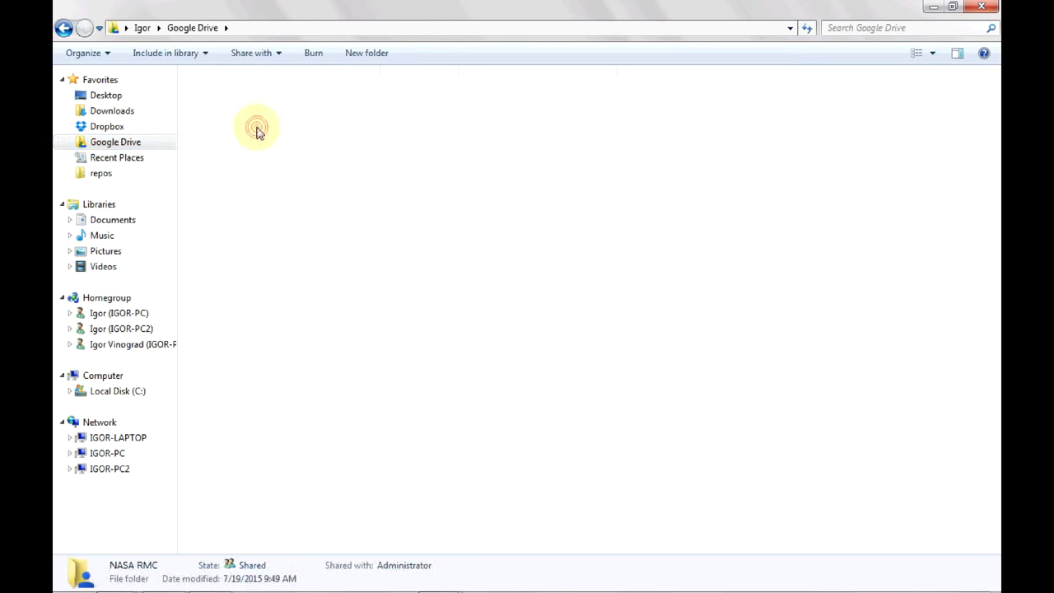
{"action": "double_click", "coordinate": [254, 284]}
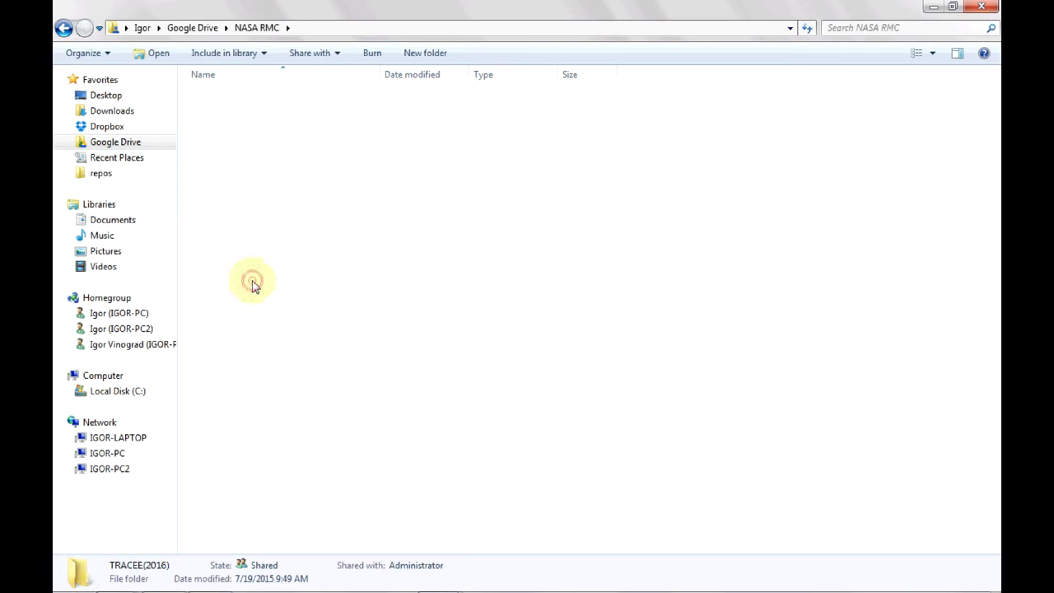
{"action": "double_click", "coordinate": [242, 100]}
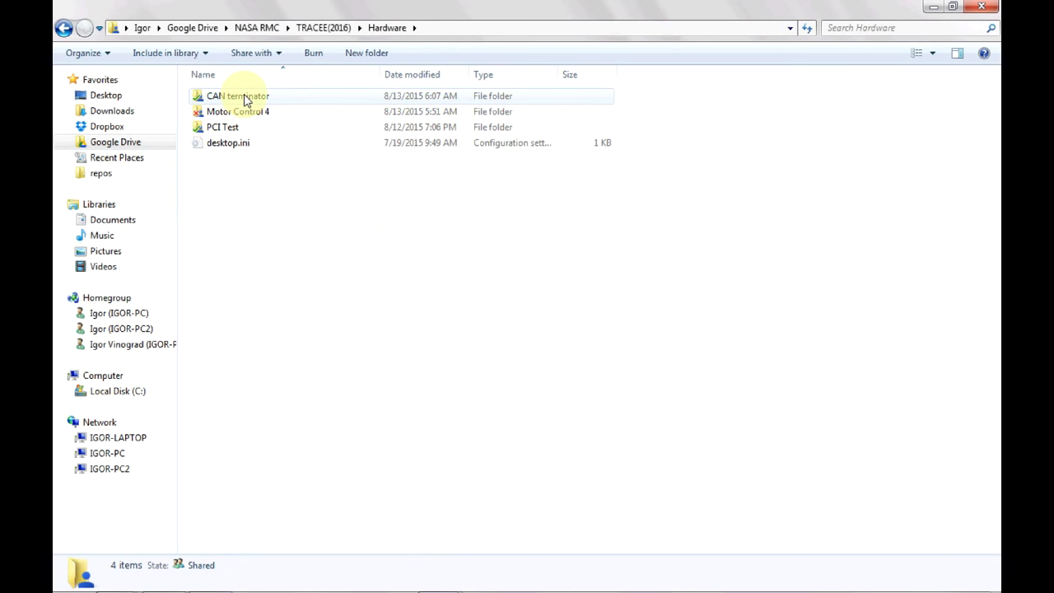
{"action": "double_click", "coordinate": [244, 99]}
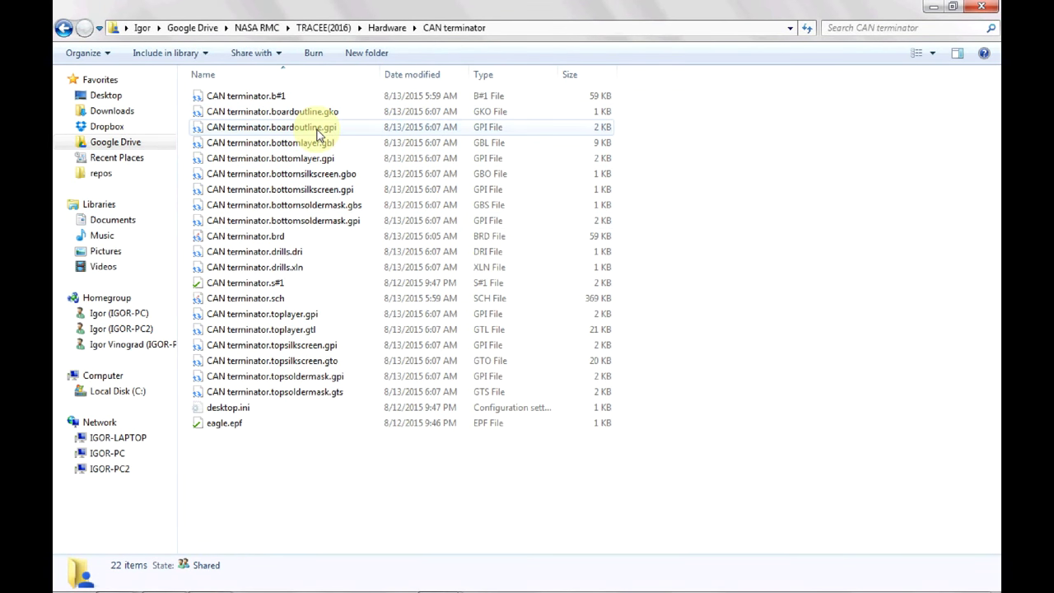
{"action": "left_click", "coordinate": [317, 128]}
{"action": "left_click", "coordinate": [305, 160]}
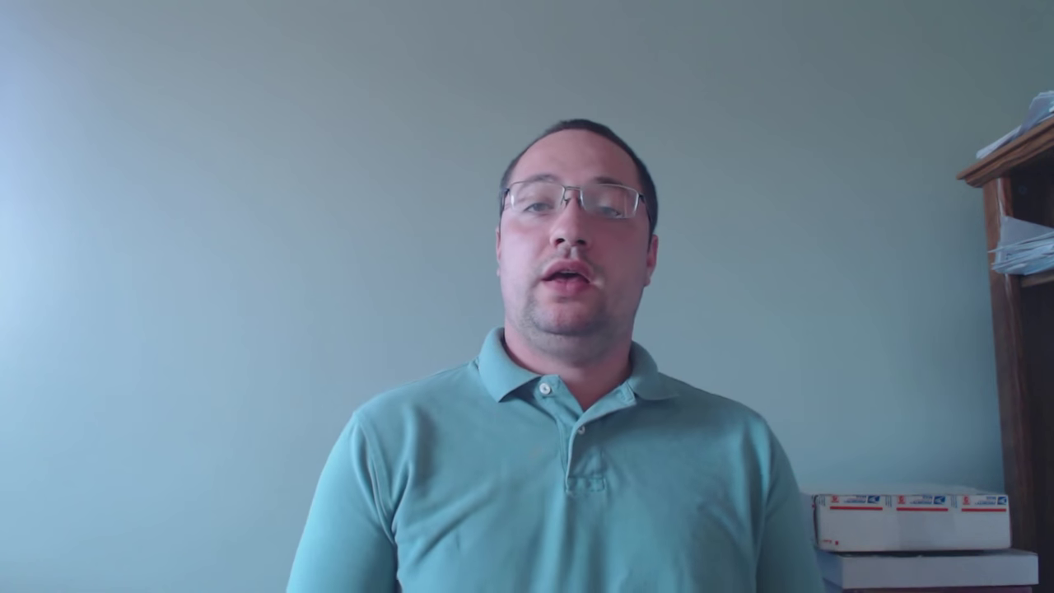